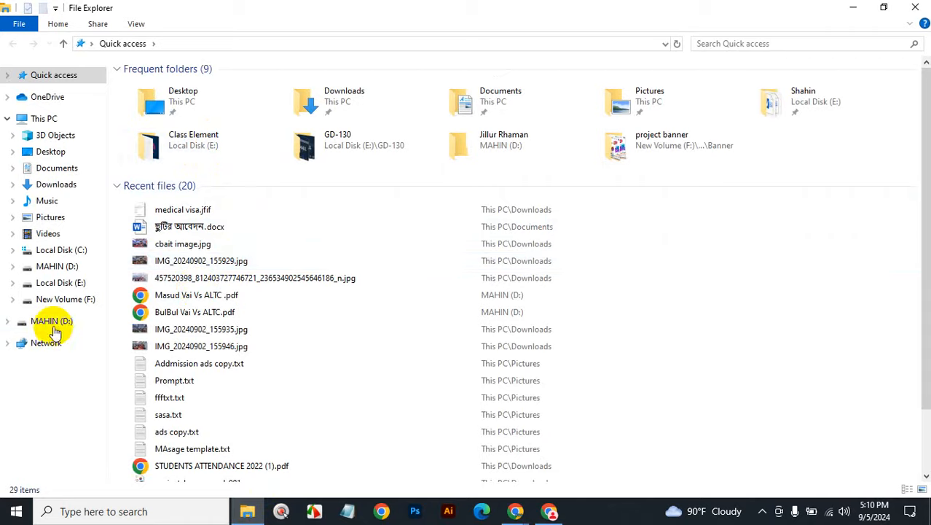
Step: Open the CLASS 16 folder inside Designs on the D: drive and display its files as large thumbnails
left_click(52, 322)
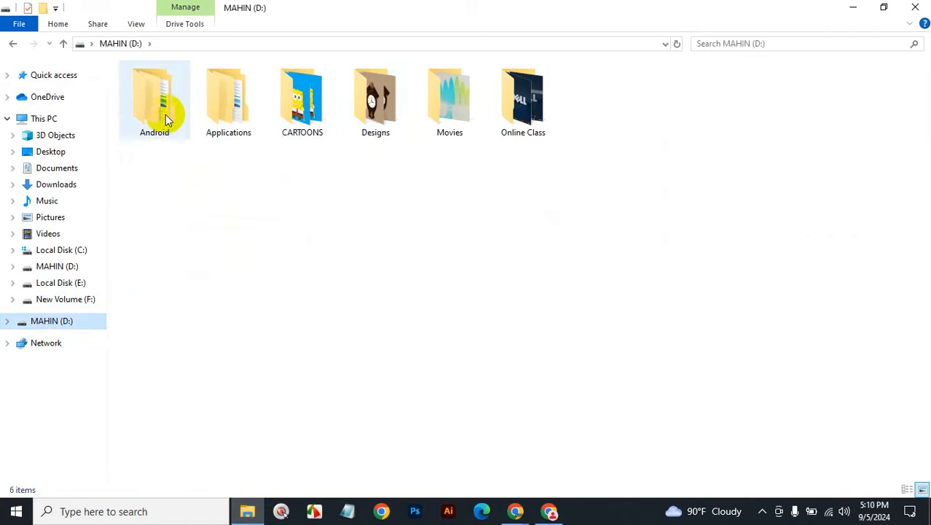
double_click(394, 113)
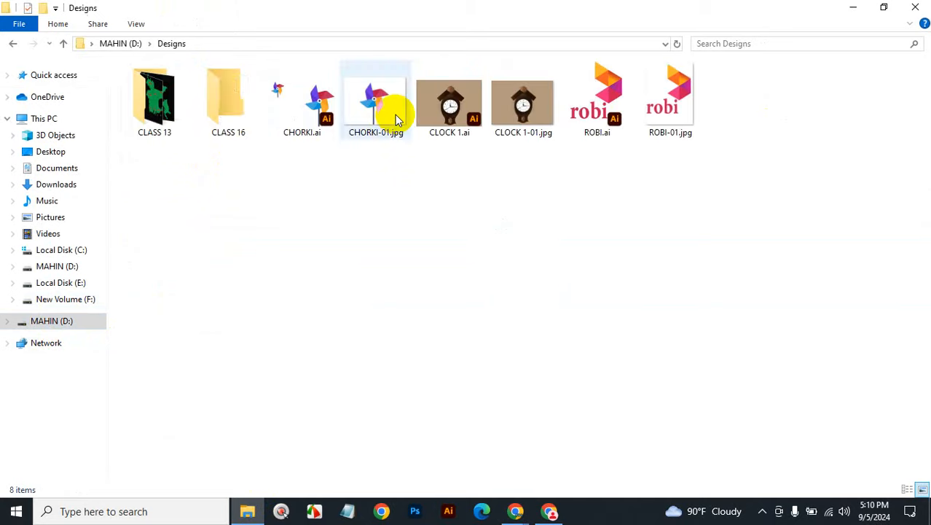
double_click(233, 91)
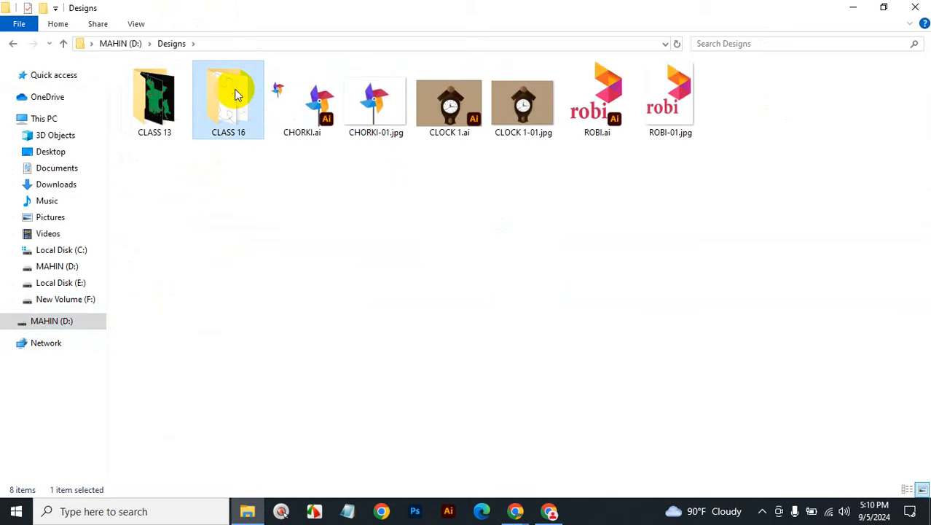
left_click(922, 489)
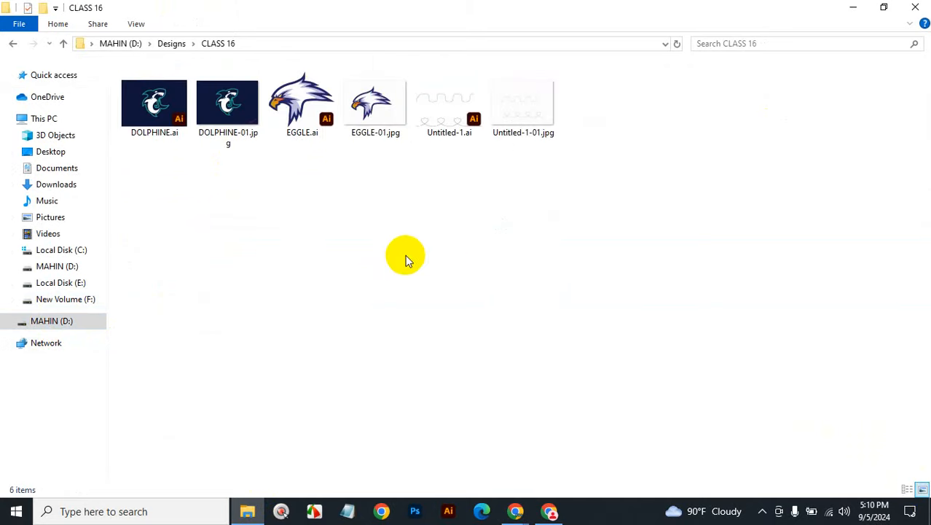
Step: View DOLPHINE-01.jpg and EGGLE-01.jpg, inspecting the eagle's neck and head feathers up close at 55%, and close the viewer
double_click(241, 116)
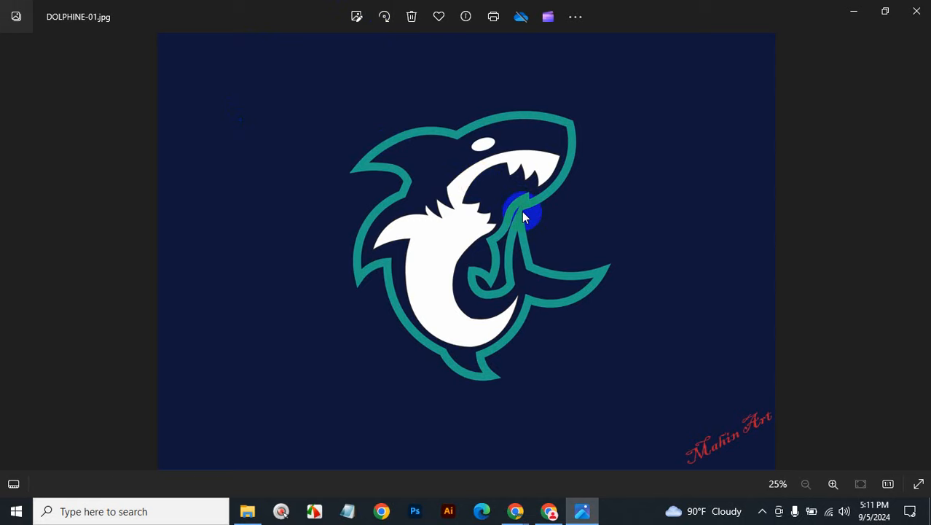
left_click(917, 254)
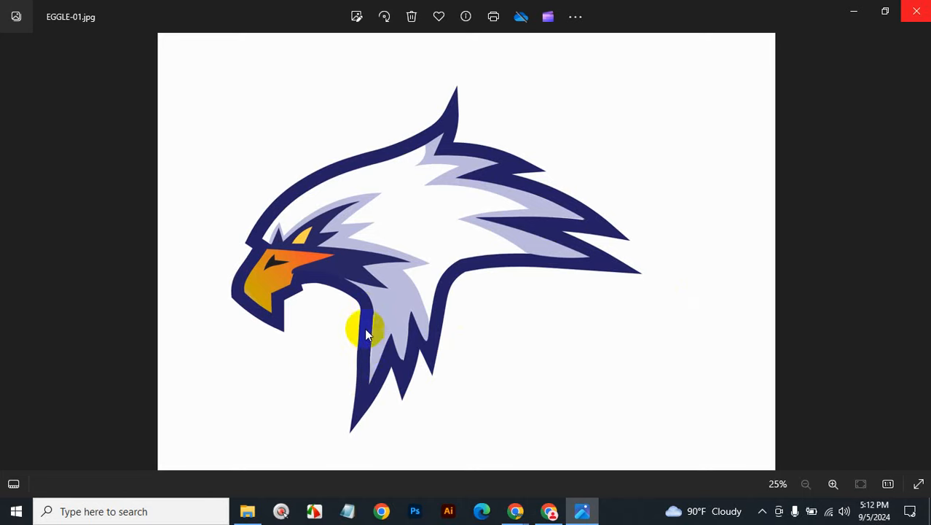
left_click(833, 484)
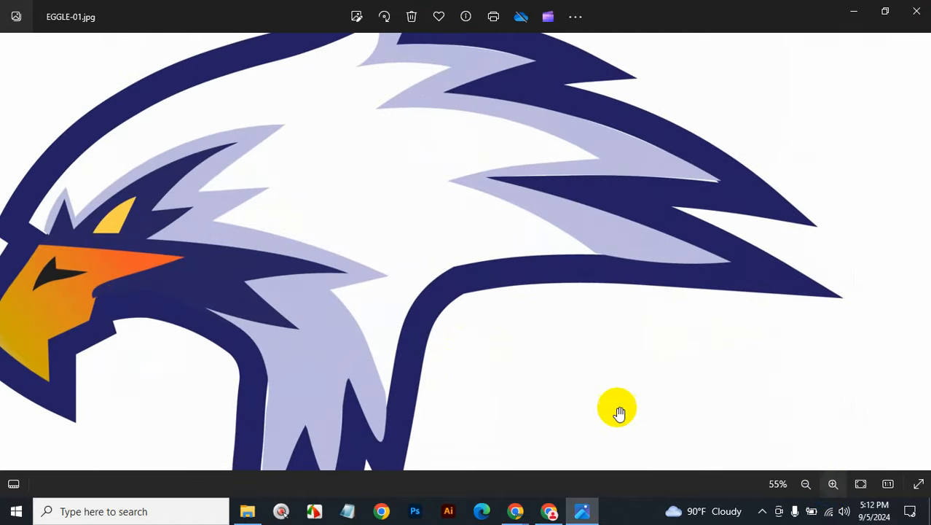
left_click_drag(395, 378, 505, 266)
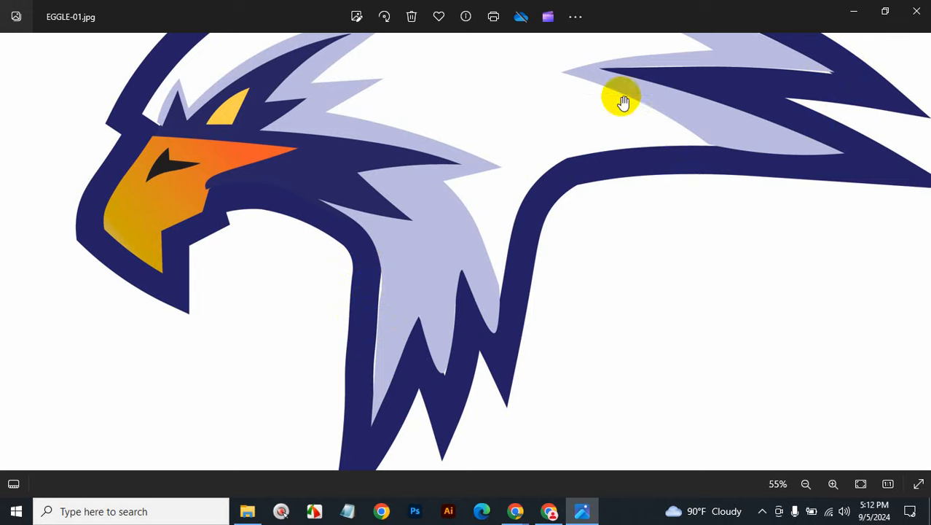
left_click_drag(623, 102, 597, 318)
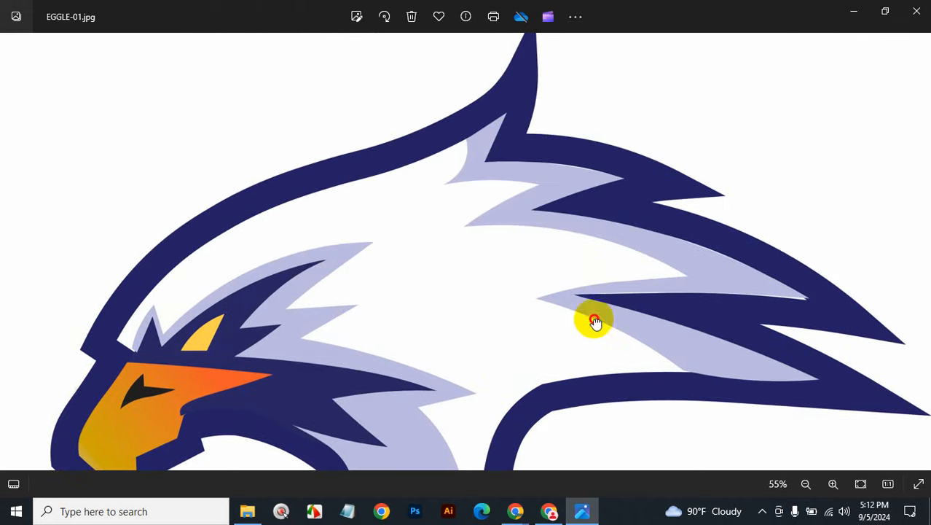
left_click(920, 13)
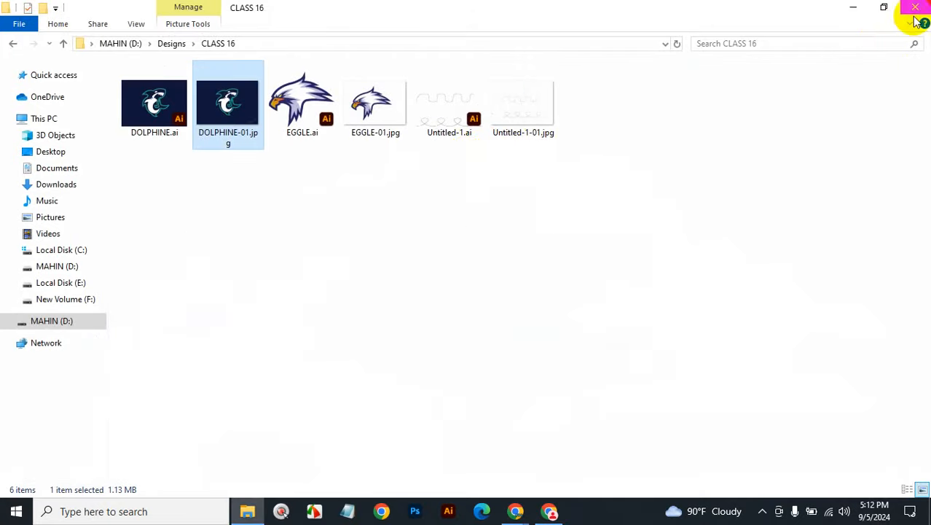
Step: View the wave and loop line drawing in Untitled-1-01.jpg, and close the image and the CLASS 16 folder window
double_click(532, 108)
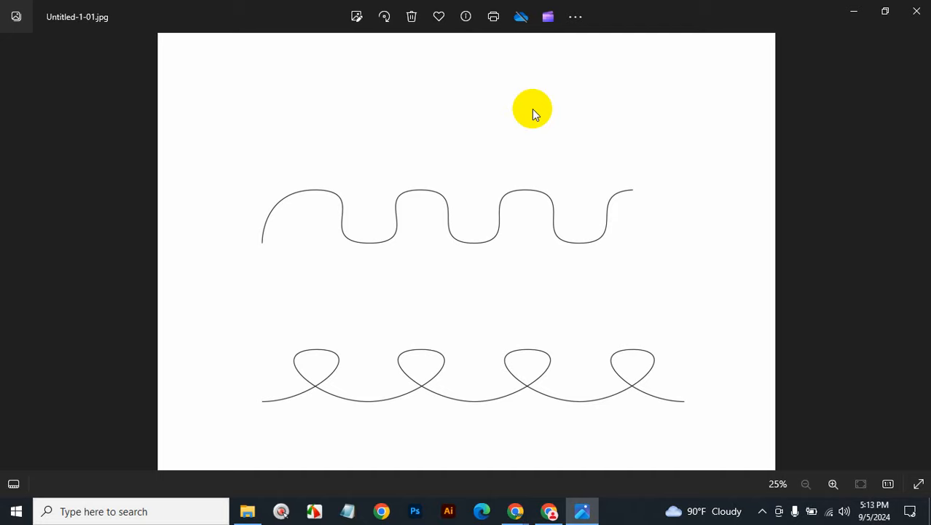
left_click(917, 11)
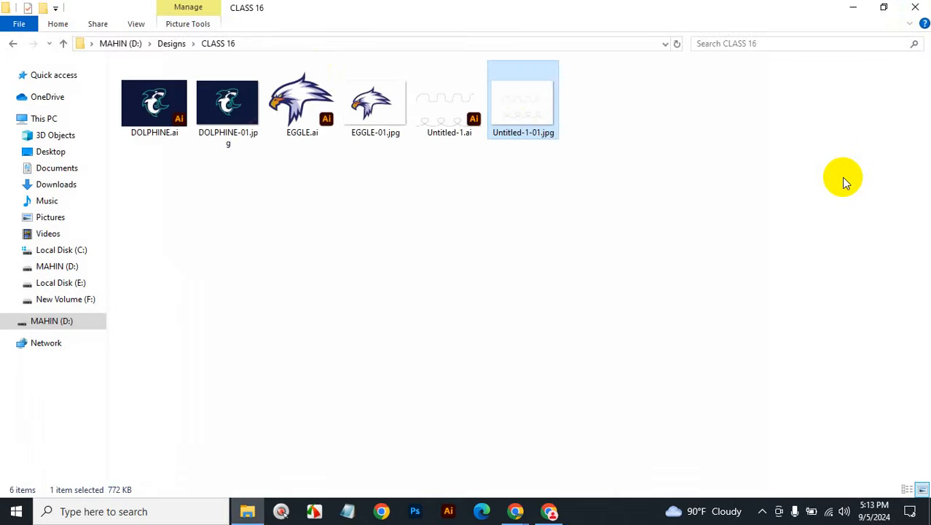
key("alt+F4")
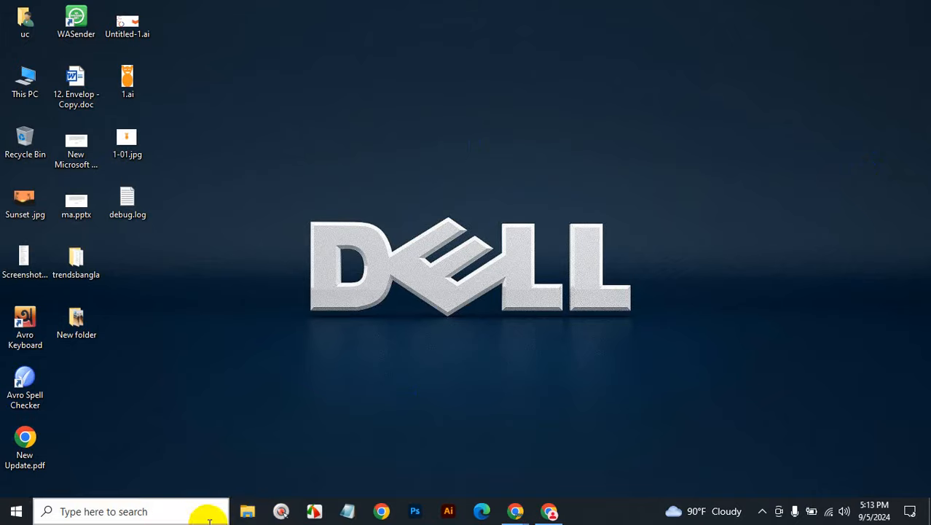
Step: Open the "home work class 15" folder inside HOme Work on the D: drive and display its files as large thumbnails
left_click(248, 514)
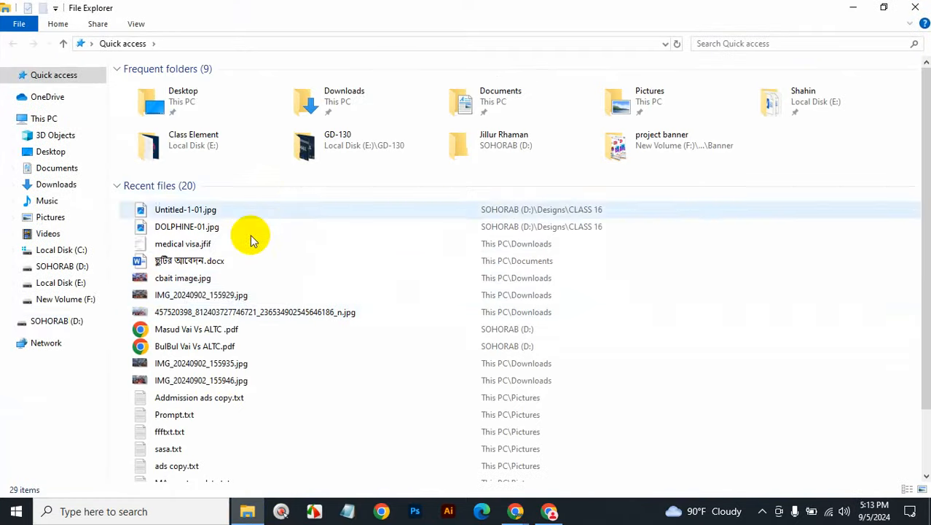
left_click(51, 327)
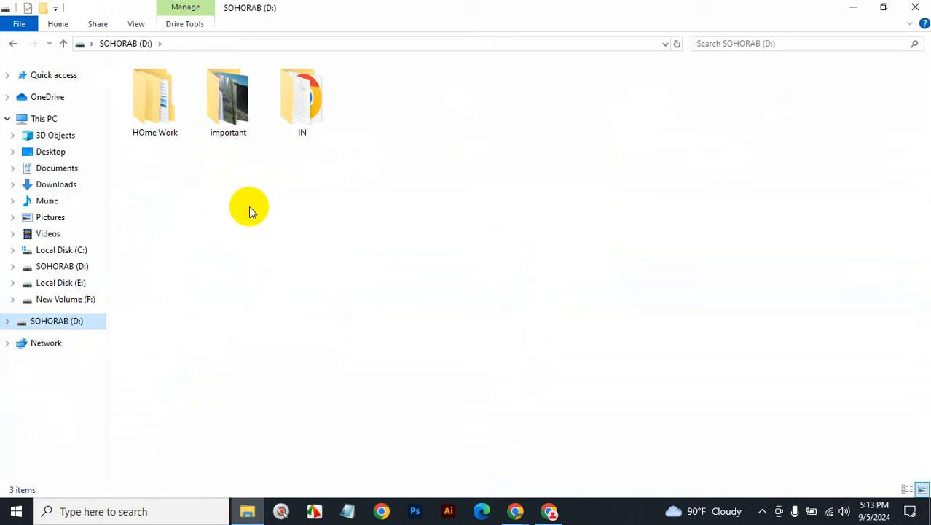
double_click(154, 99)
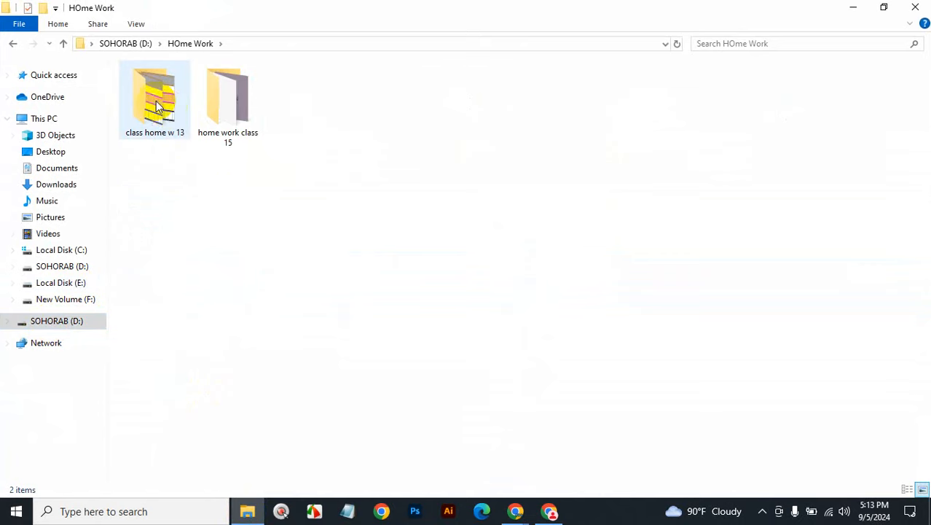
left_click(238, 111)
double_click(238, 112)
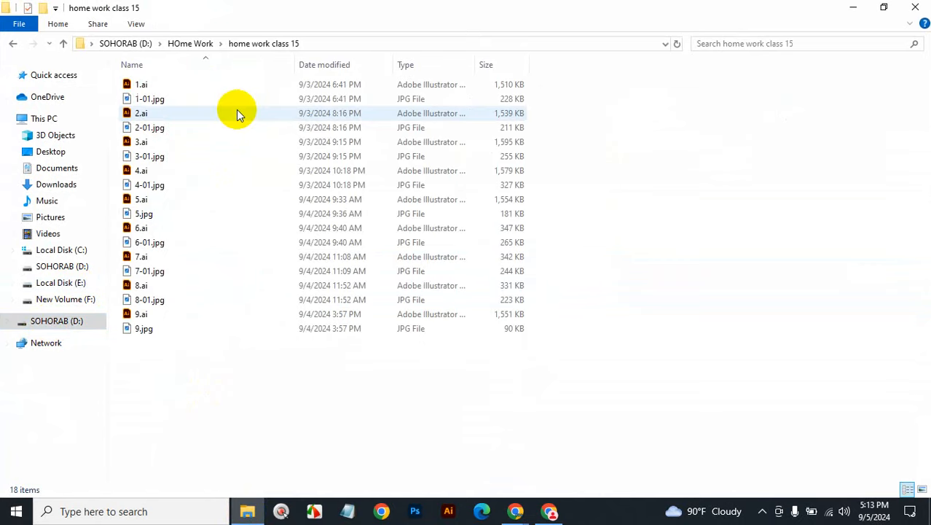
left_click(922, 490)
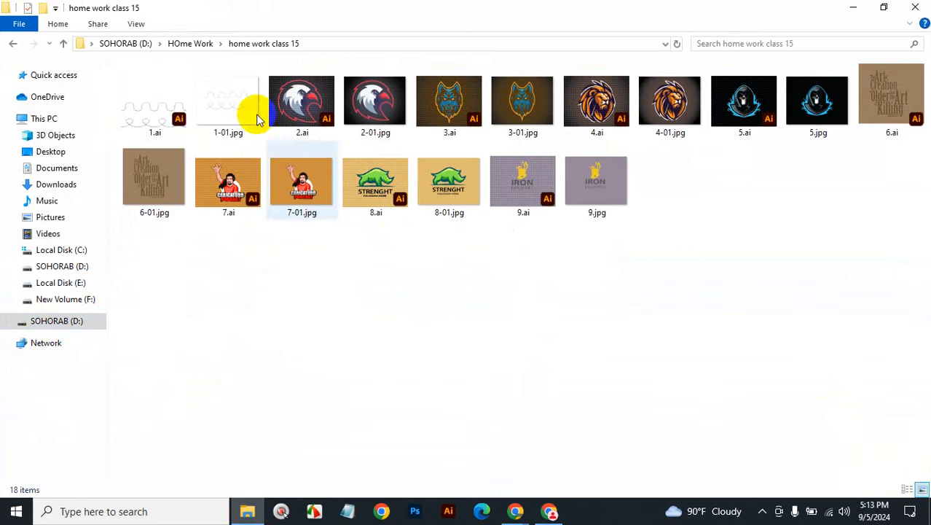
Step: Review the homework images one after another from 1-01.jpg through 9.jpg, and close the viewer
left_click(232, 99)
double_click(232, 99)
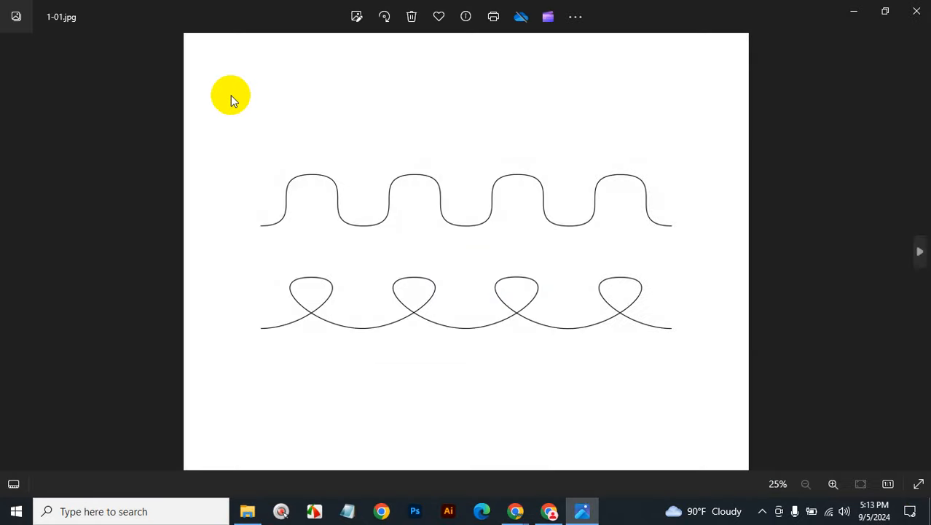
key("Right")
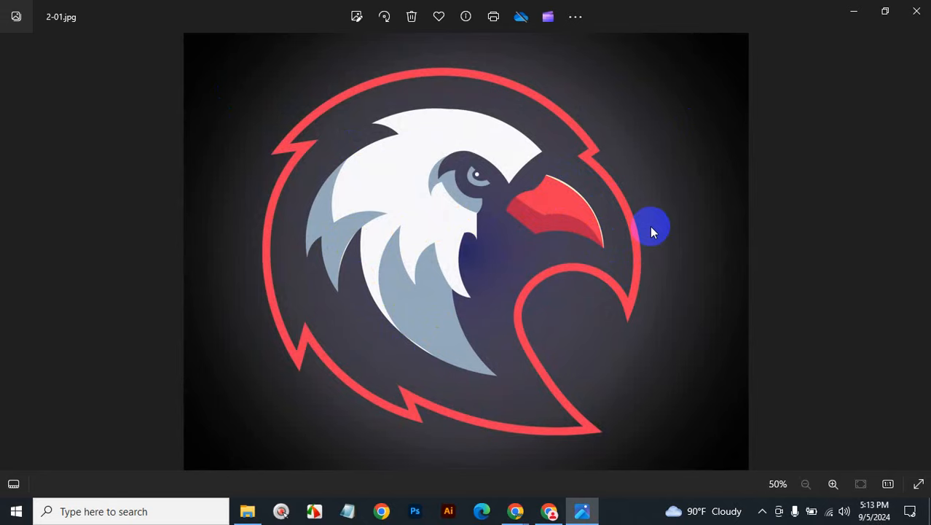
key("Right")
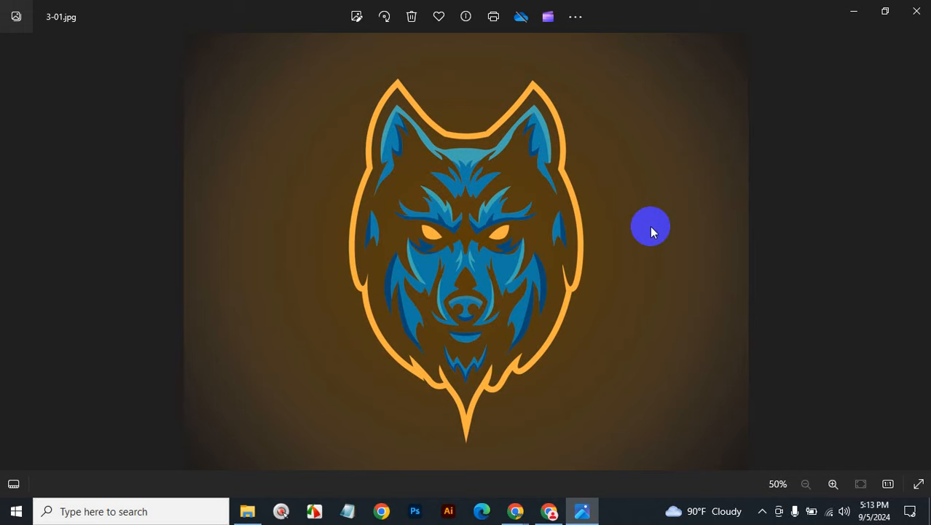
key("Right")
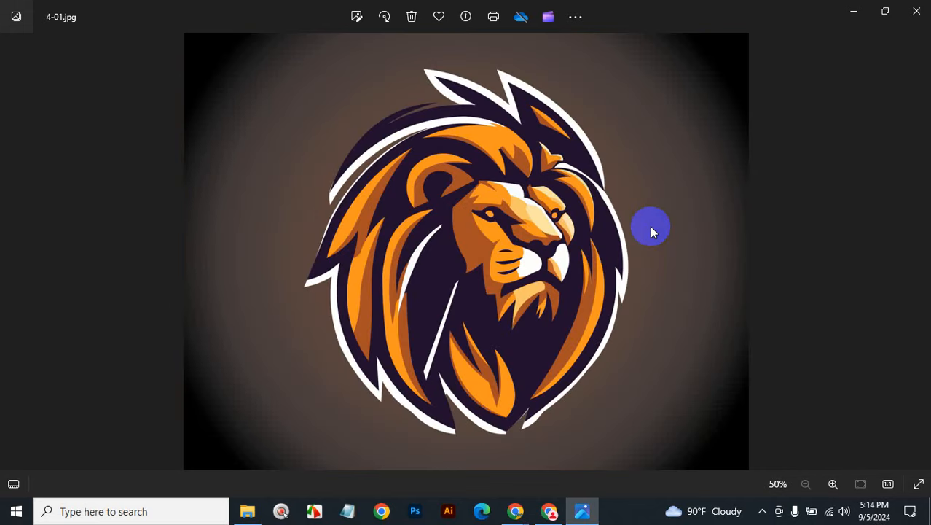
key("Right")
key("Right")
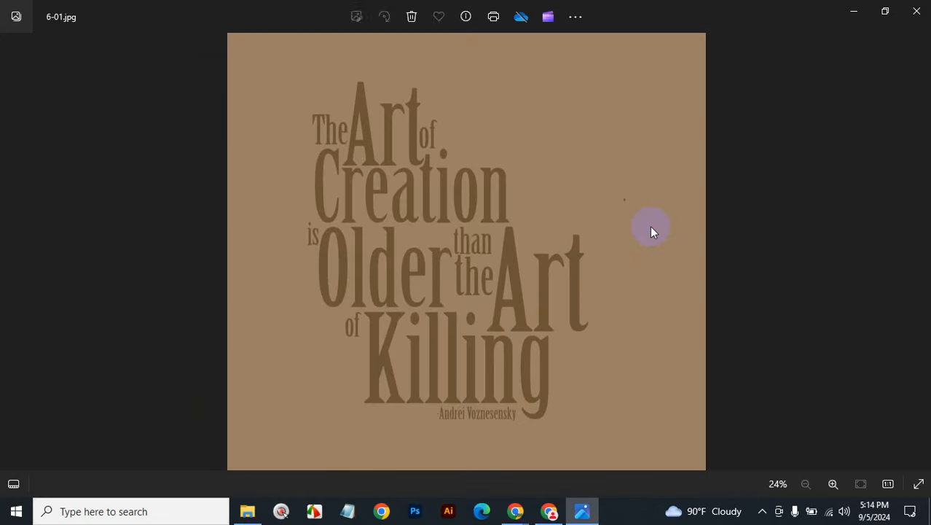
key("Right")
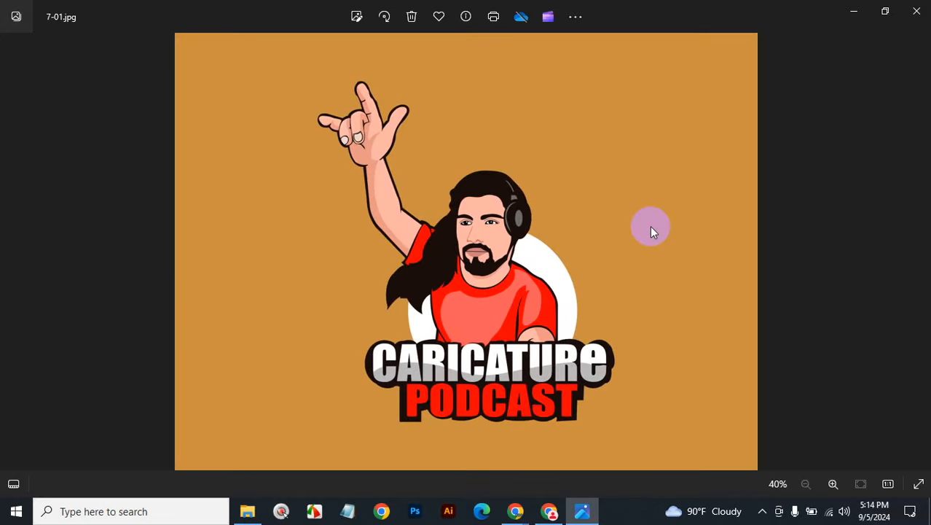
key("Right")
key("Right")
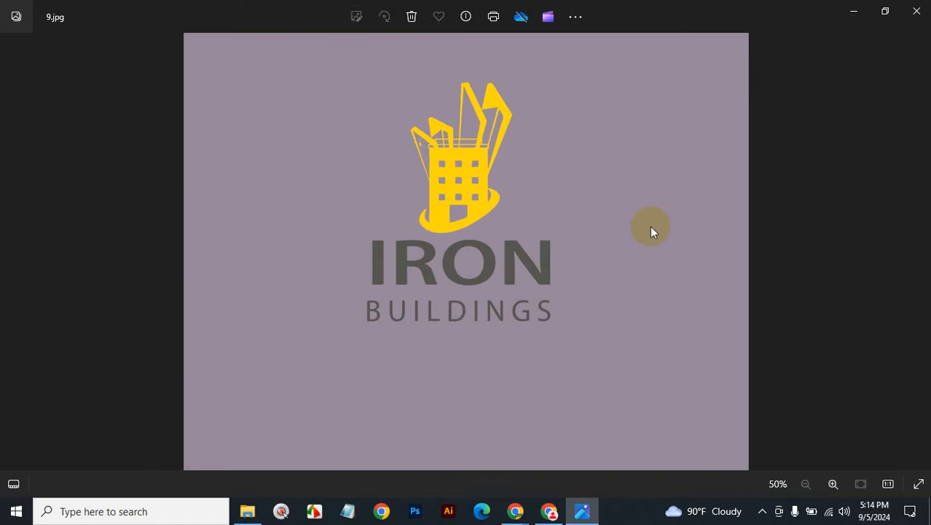
left_click(916, 13)
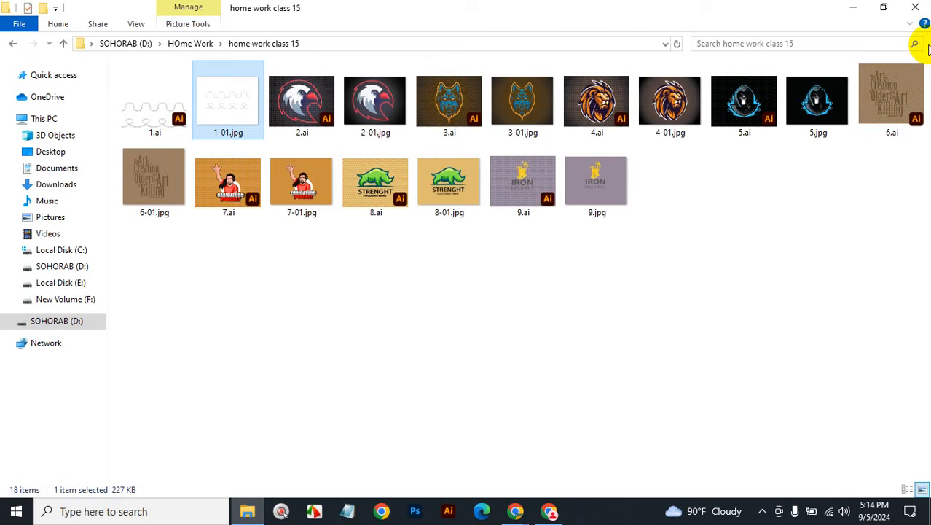
Step: View the Iron Buildings logo in 9.jpg again, and close the image and the homework folder window
left_click(615, 186)
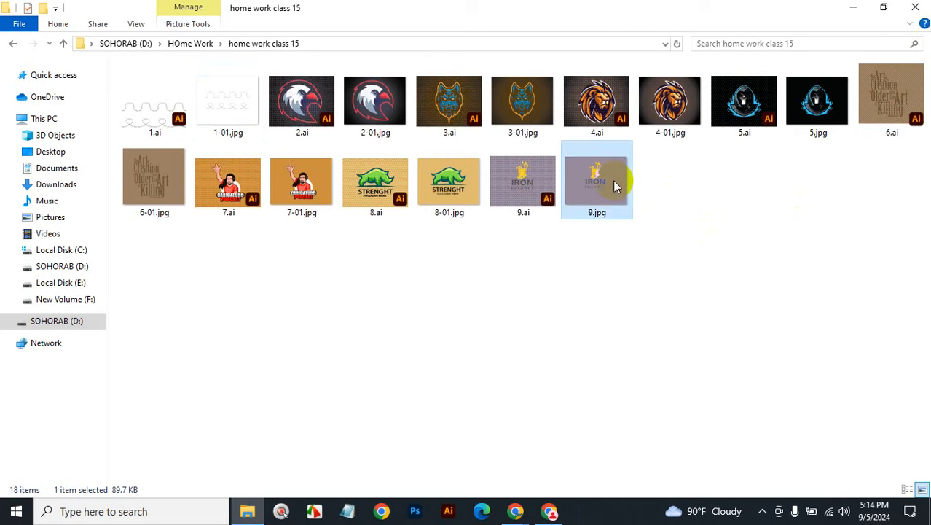
double_click(615, 186)
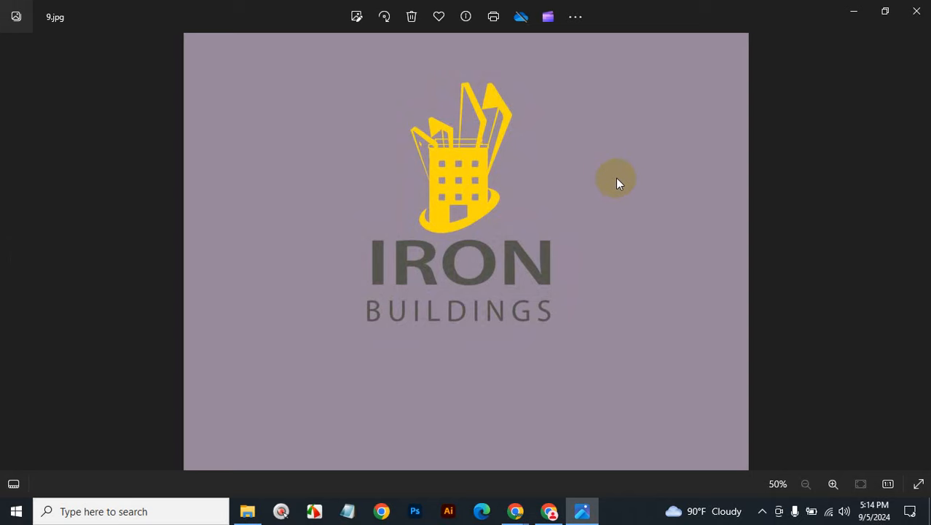
left_click(916, 11)
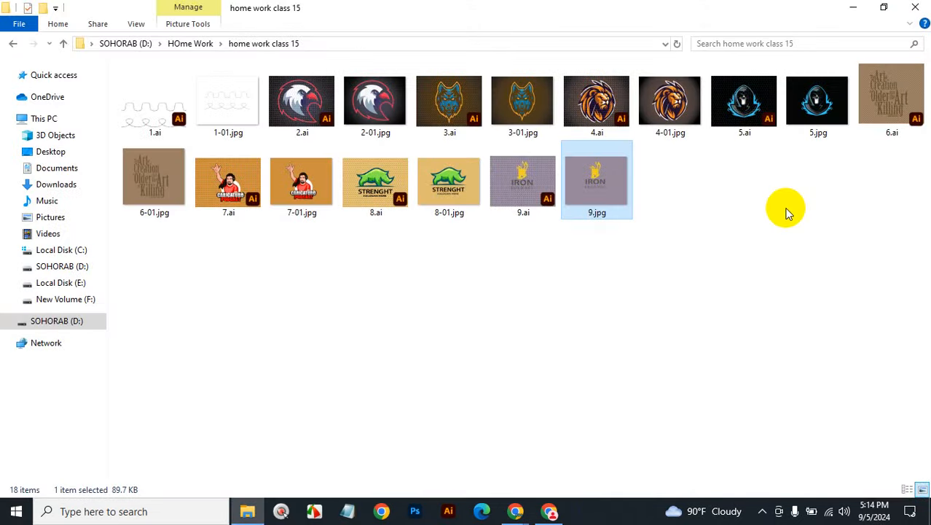
key("alt+F4")
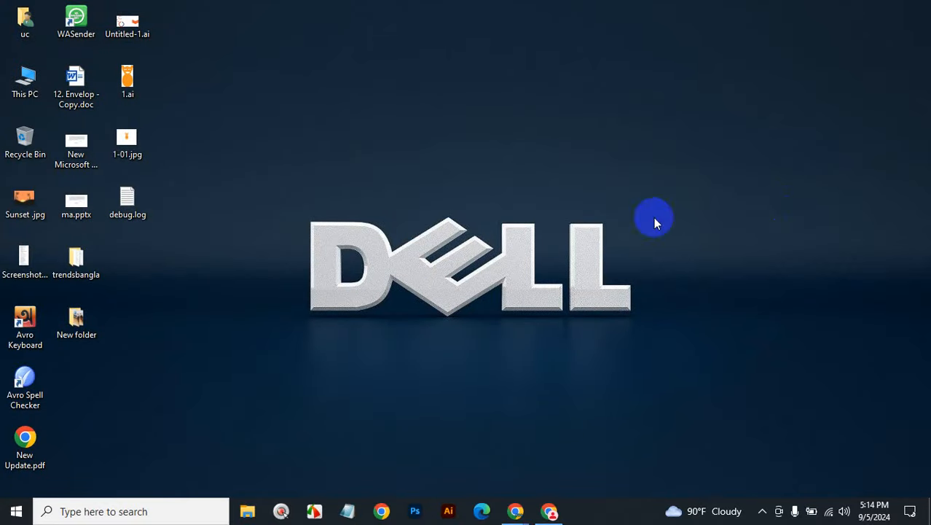
Step: Open "New folder 1" on the G: drive, show its files as large thumbnails, and view the wave and loop drawing JPG
left_click(247, 510)
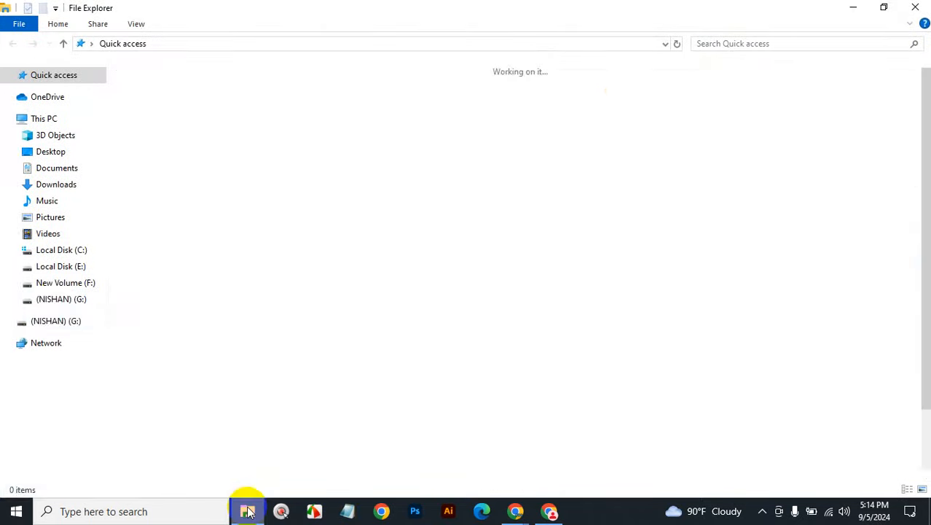
left_click(53, 321)
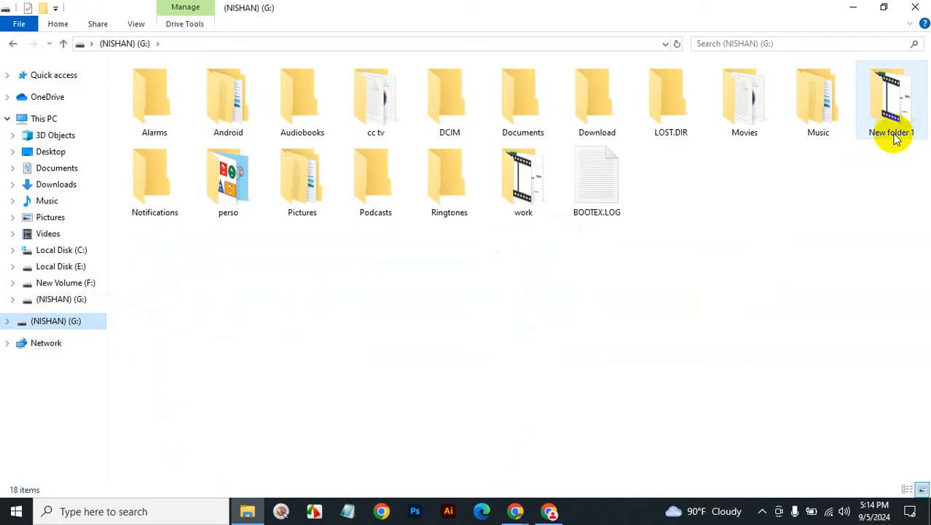
double_click(898, 111)
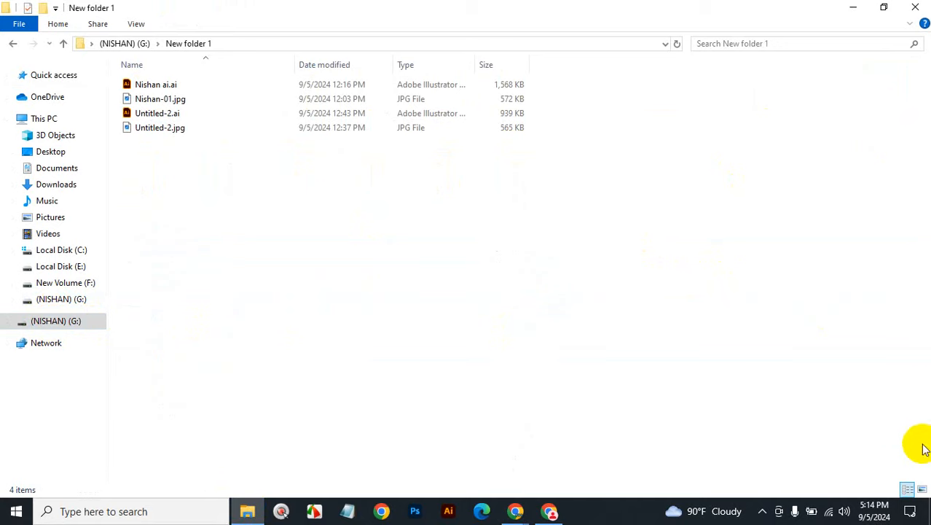
left_click(922, 489)
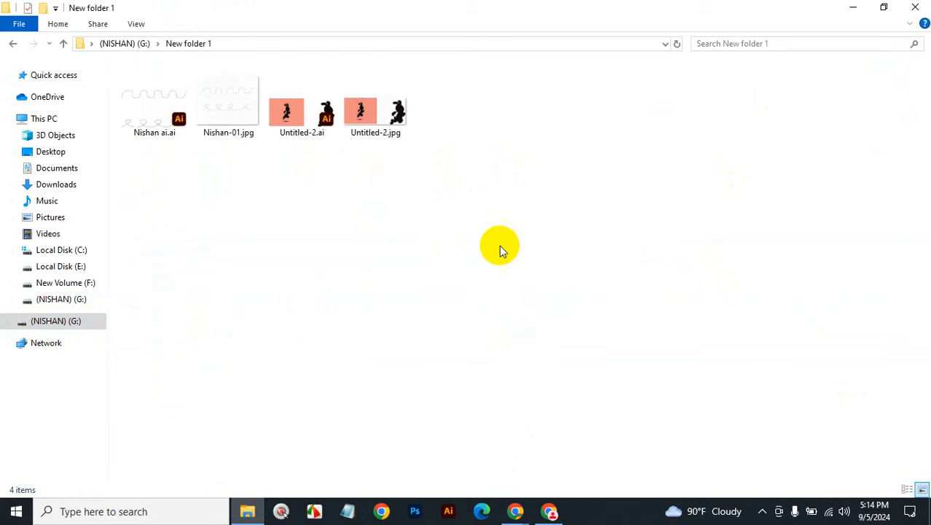
double_click(228, 113)
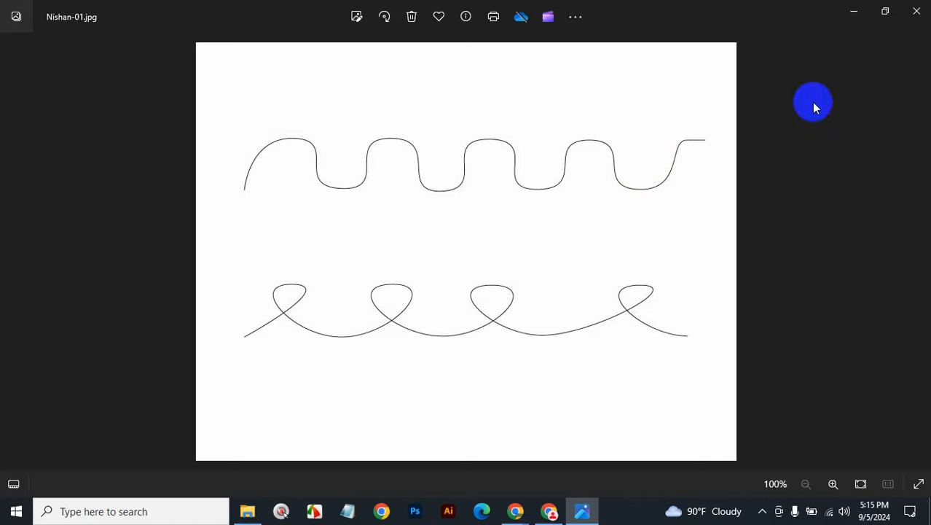
Step: Compare Nishan-01.jpg with Untitled-2.jpg, enlarge the rabbit silhouettes in Untitled-2.jpg to 259%, and close the viewer and folder window
left_click(917, 247)
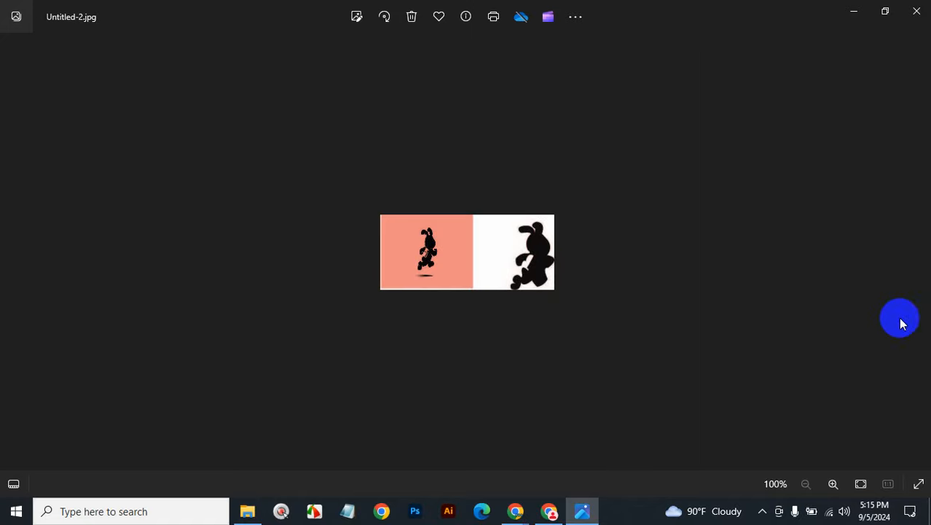
left_click(12, 259)
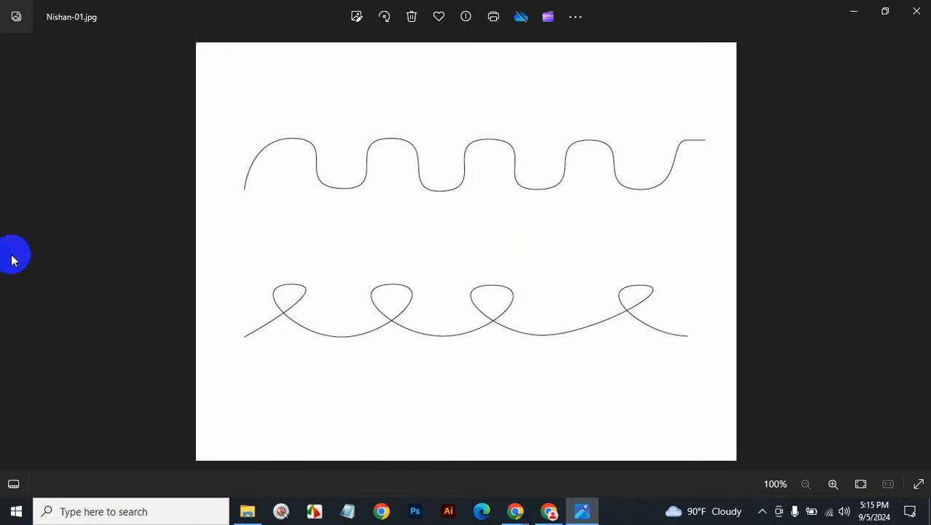
left_click(920, 261)
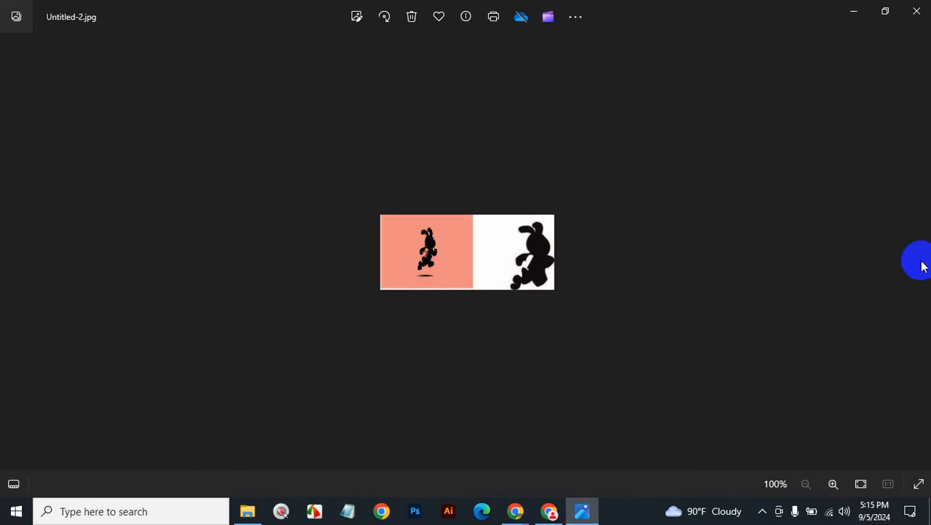
left_click(833, 484)
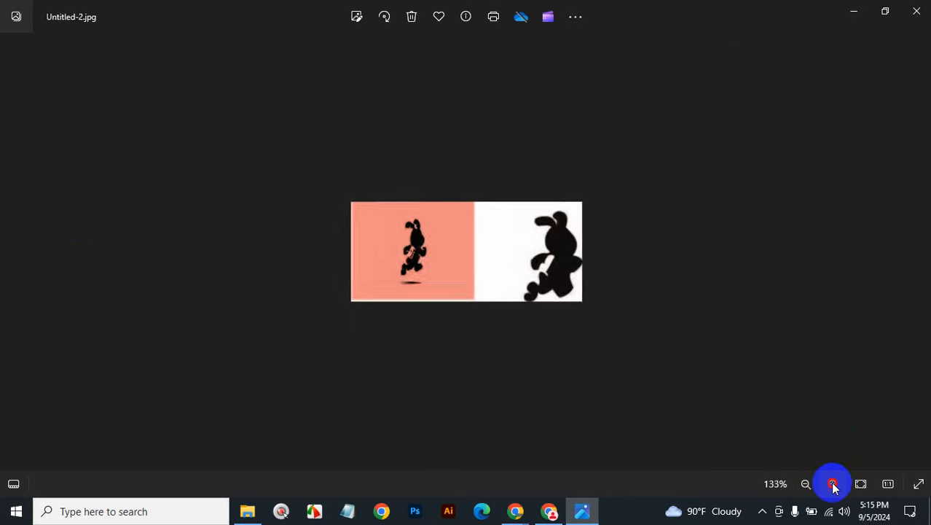
left_click(833, 484)
left_click(833, 484)
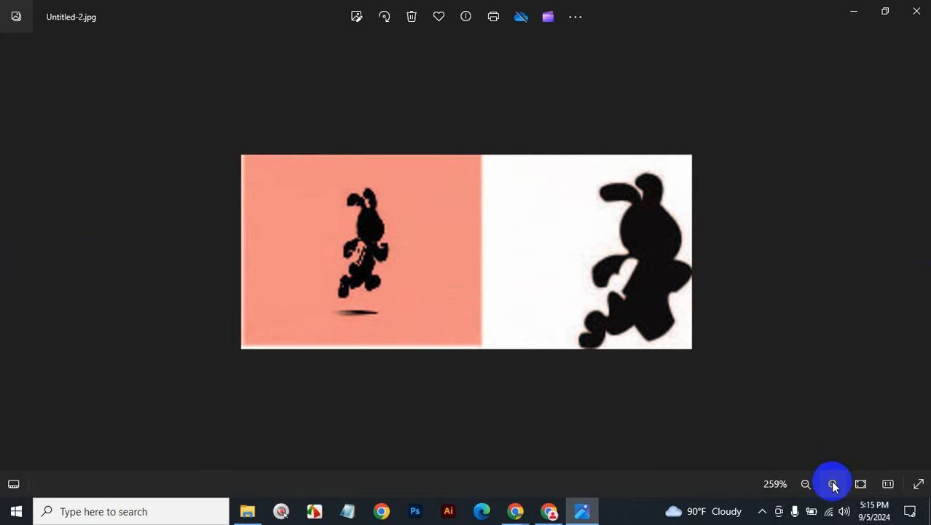
left_click(918, 16)
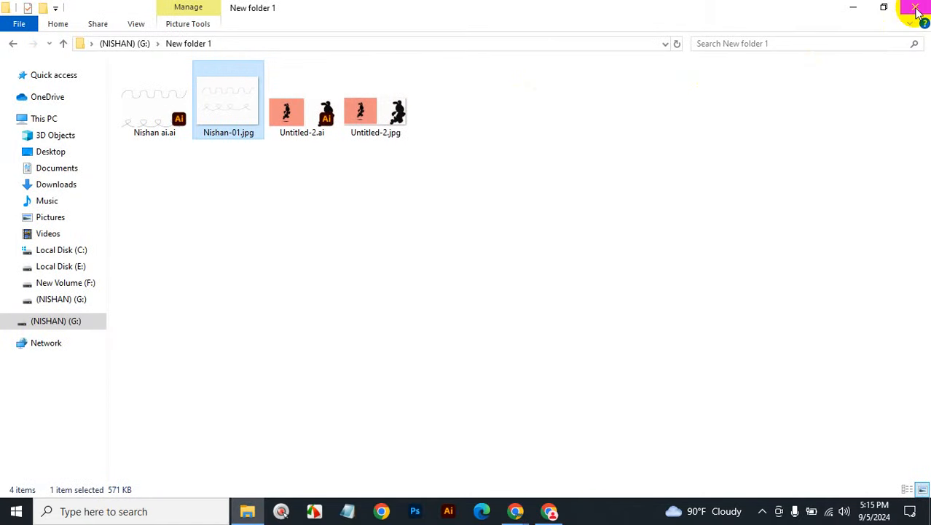
left_click(917, 10)
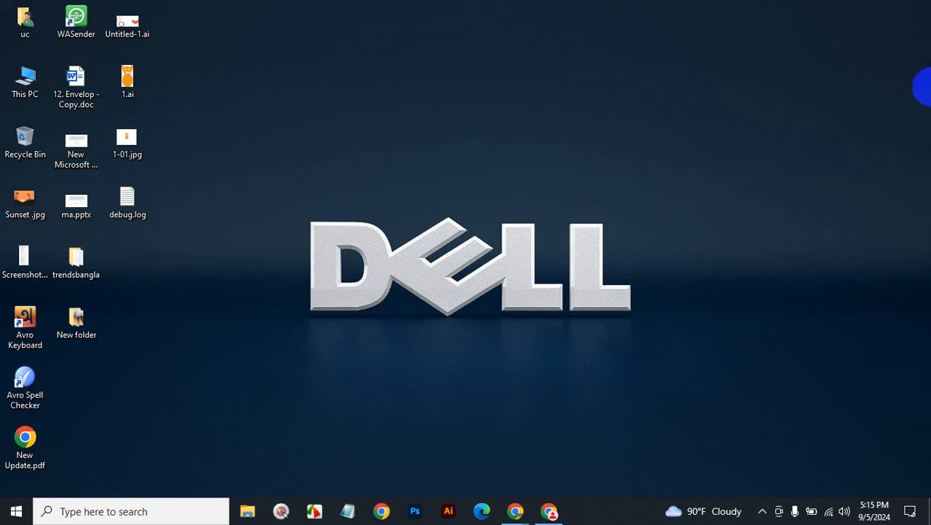
Step: Open the student's Illustrator homework folder on the PNY UFD321 (D:) drive and view the rhino logo class.14-01.jpg
left_click(245, 506)
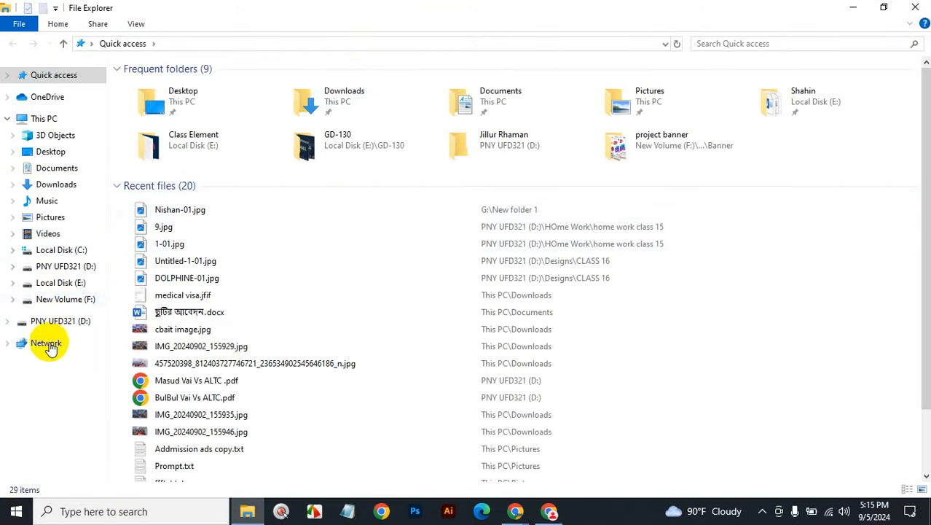
left_click(52, 323)
left_click(226, 104)
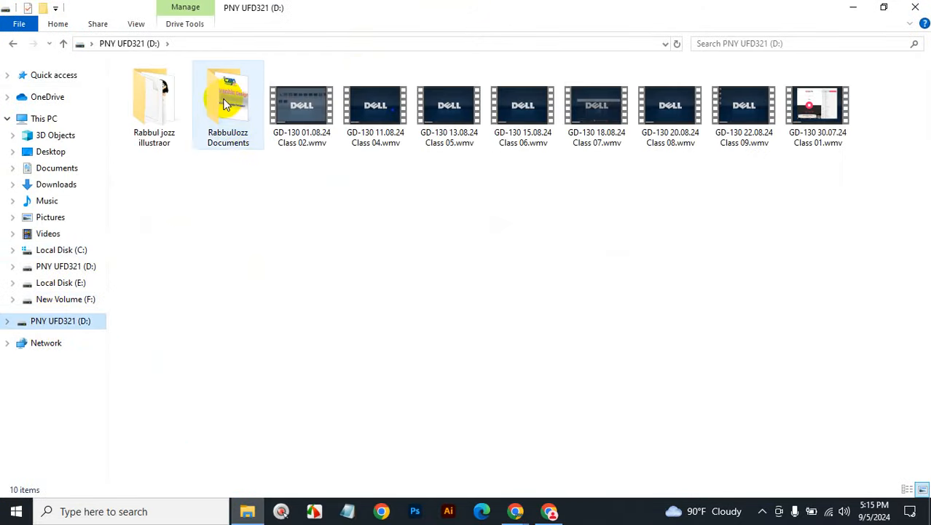
double_click(148, 109)
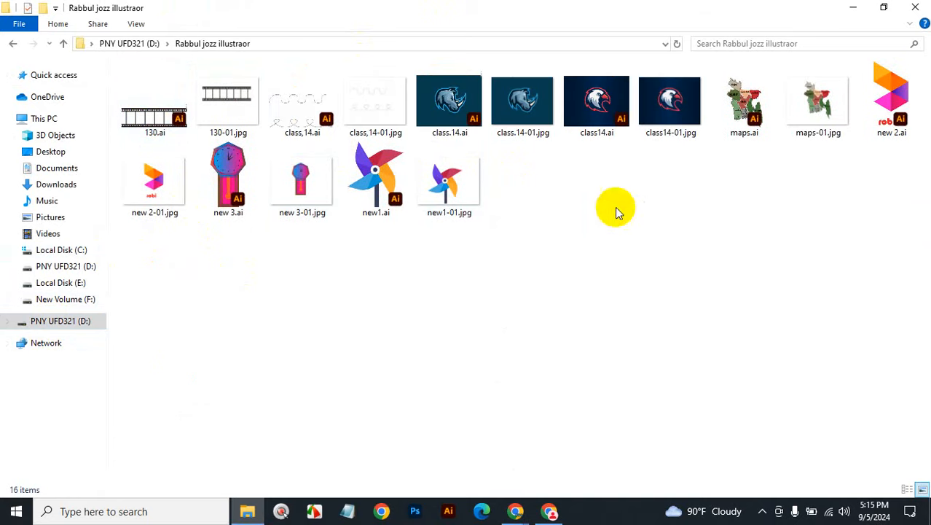
left_click(525, 105)
double_click(525, 105)
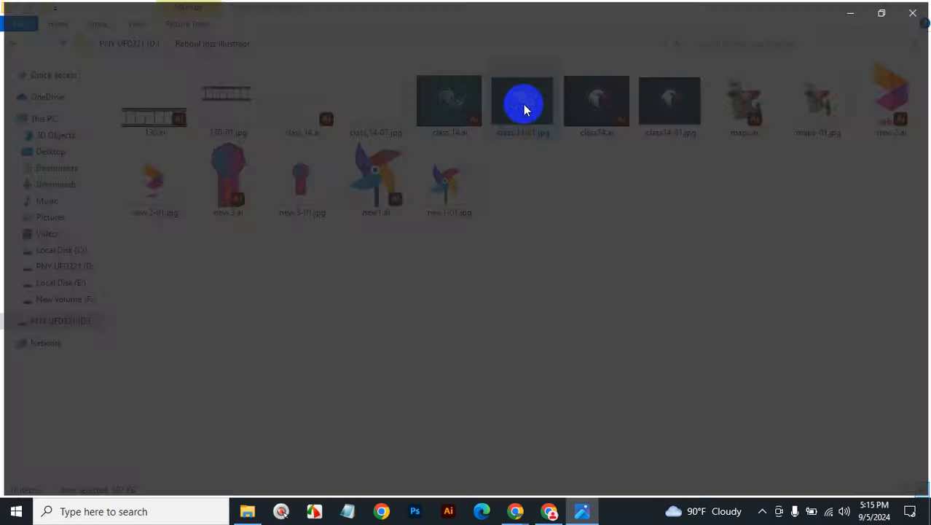
Step: Review the homework images from the class,14-01.jpg curves through the new1-01.jpg pinwheel, and close the viewer and folder window
key("Right")
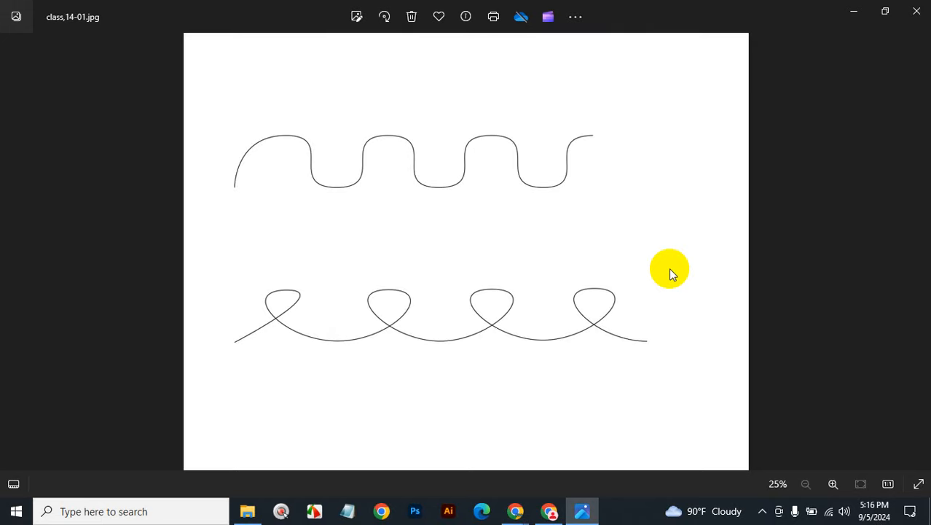
key("Left")
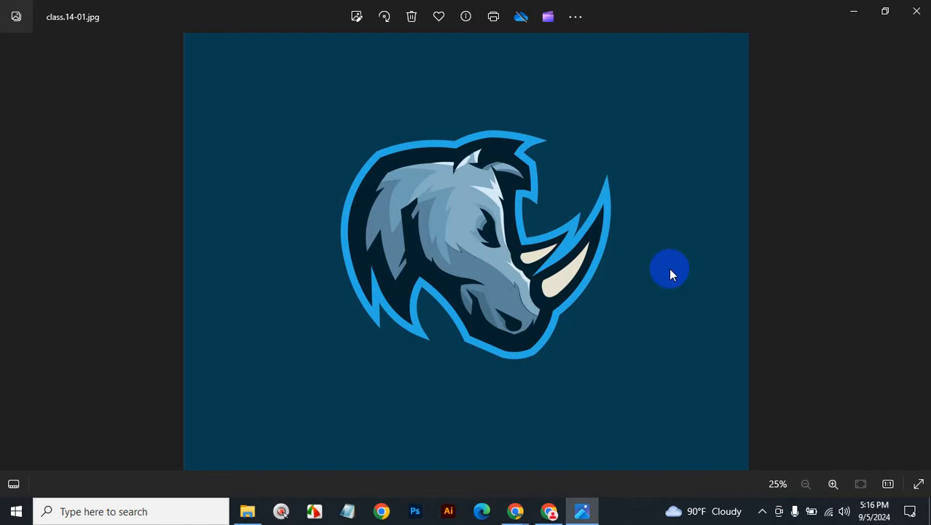
key("Left")
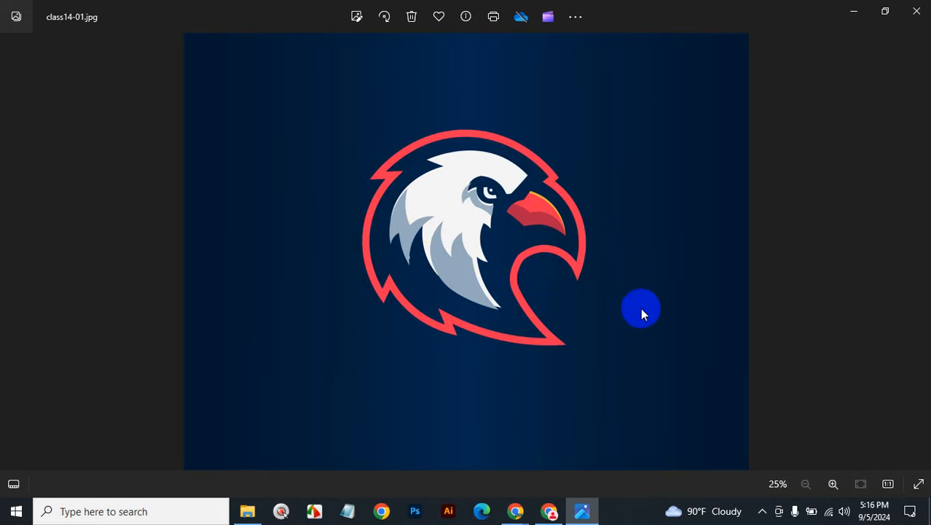
key("Right")
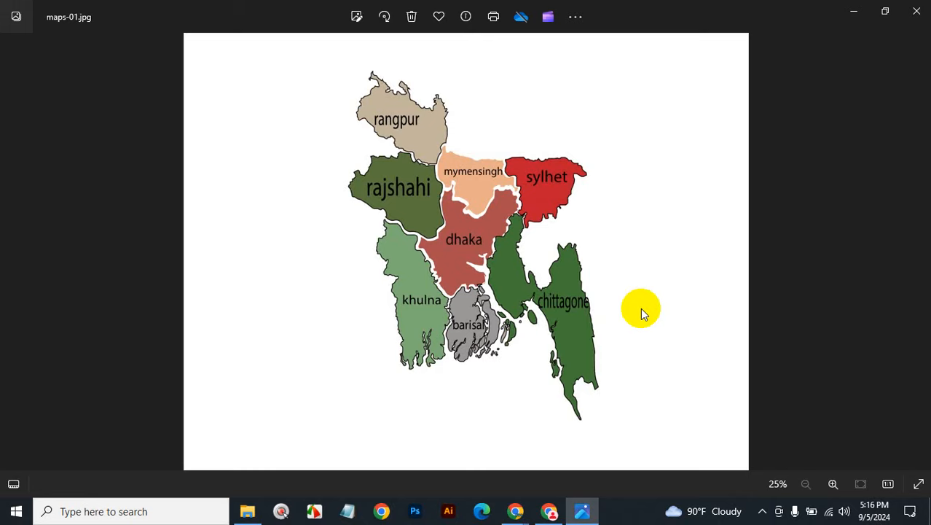
key("Right")
key("Right")
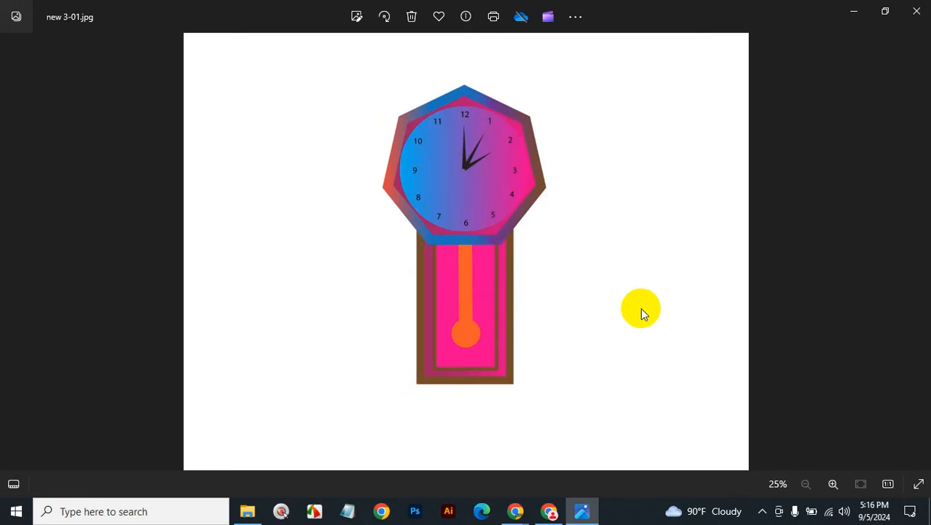
key("Right")
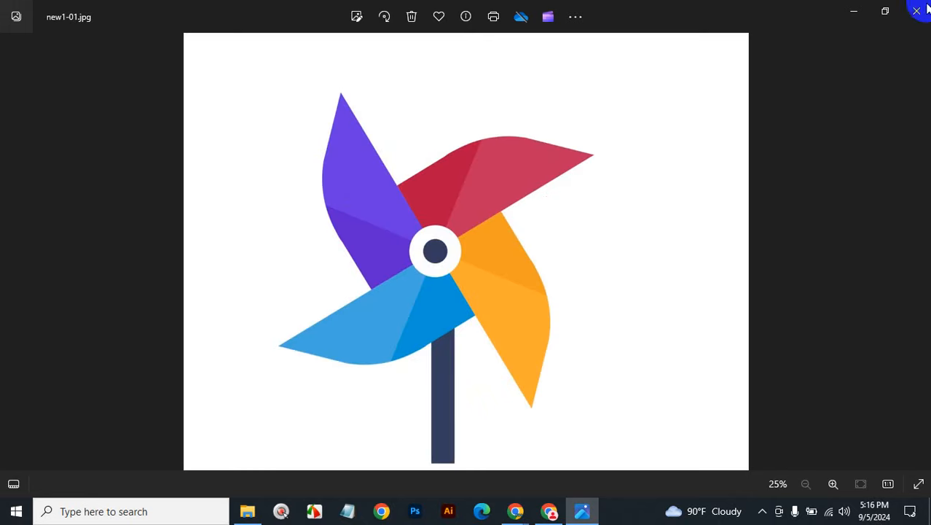
left_click(920, 10)
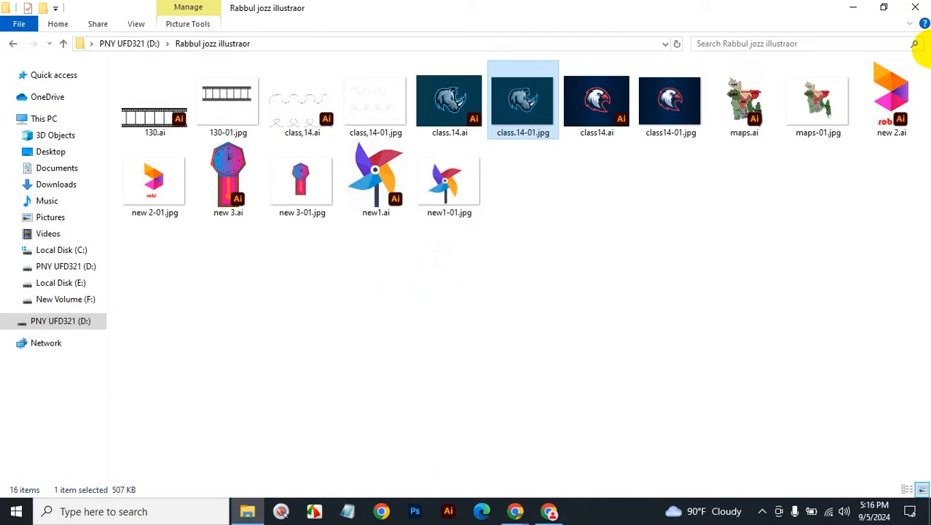
left_click(915, 8)
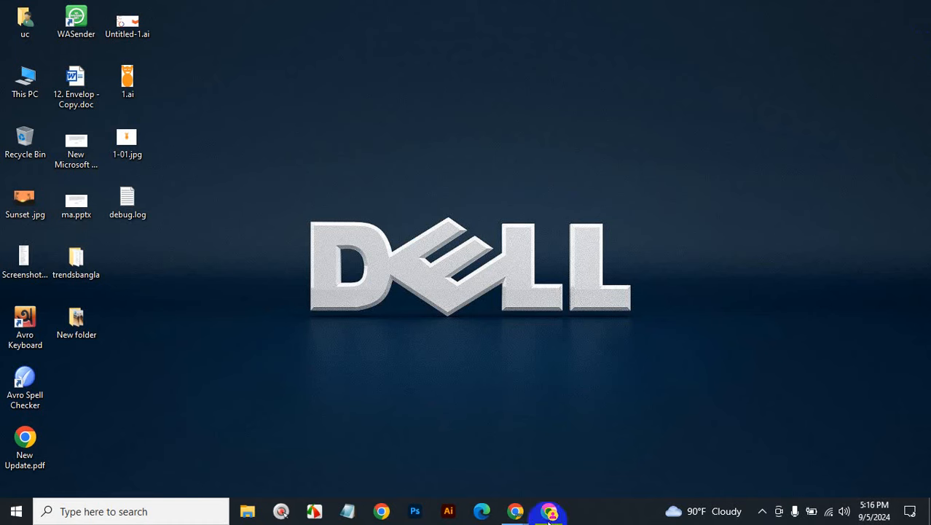
Step: Open the student's named folder on the newly connected D: drive and review Untitled-23.jpg, Untitled-30.jpg and Untitled-100.jpg
left_click(248, 513)
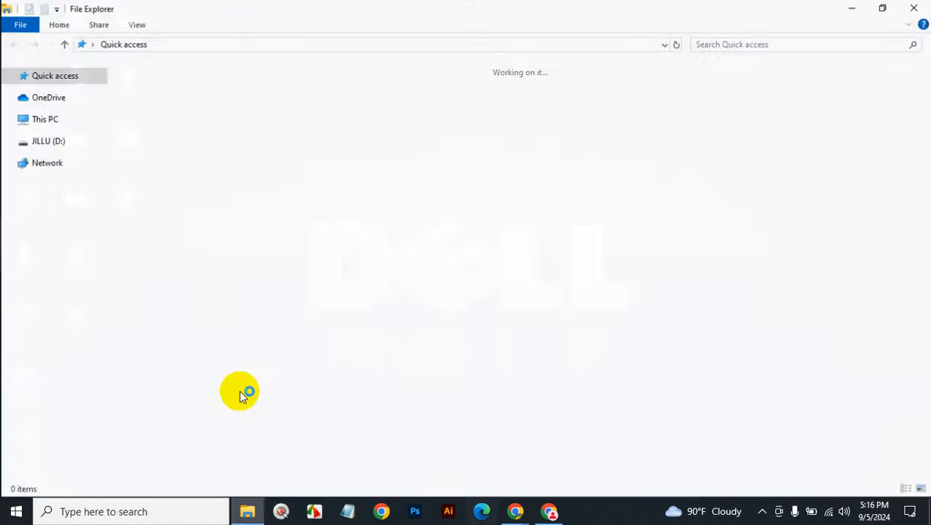
left_click(28, 328)
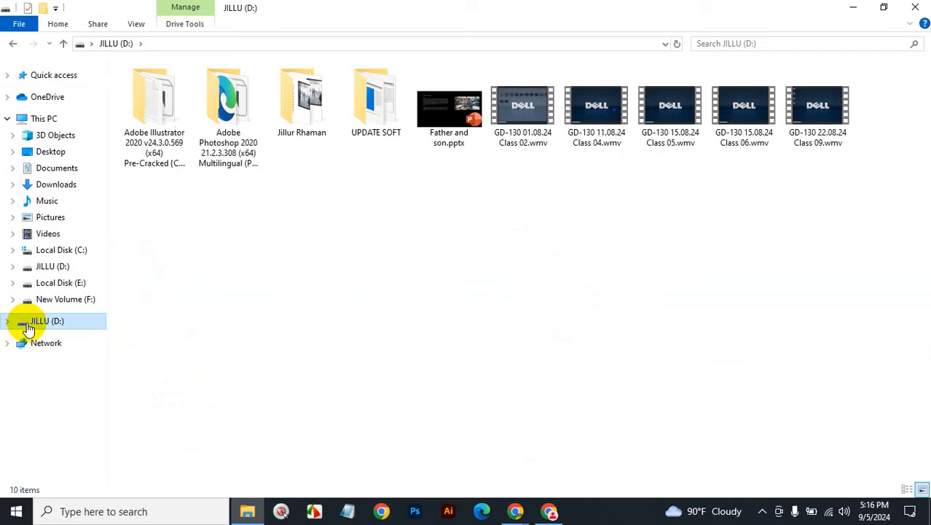
left_click(306, 105)
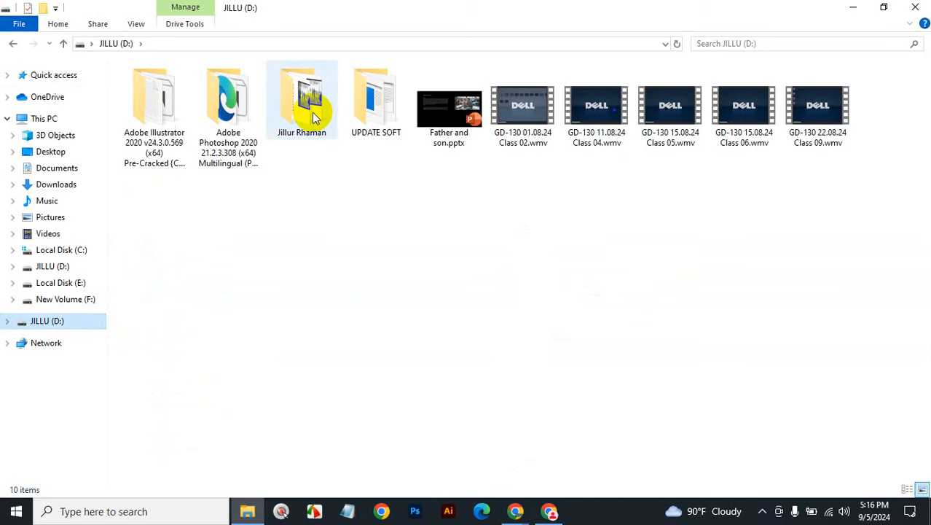
double_click(315, 115)
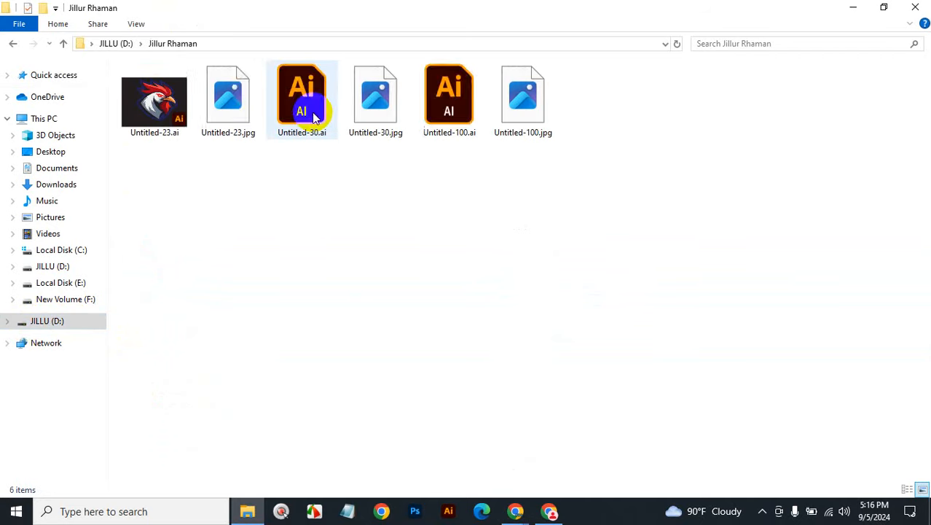
double_click(234, 129)
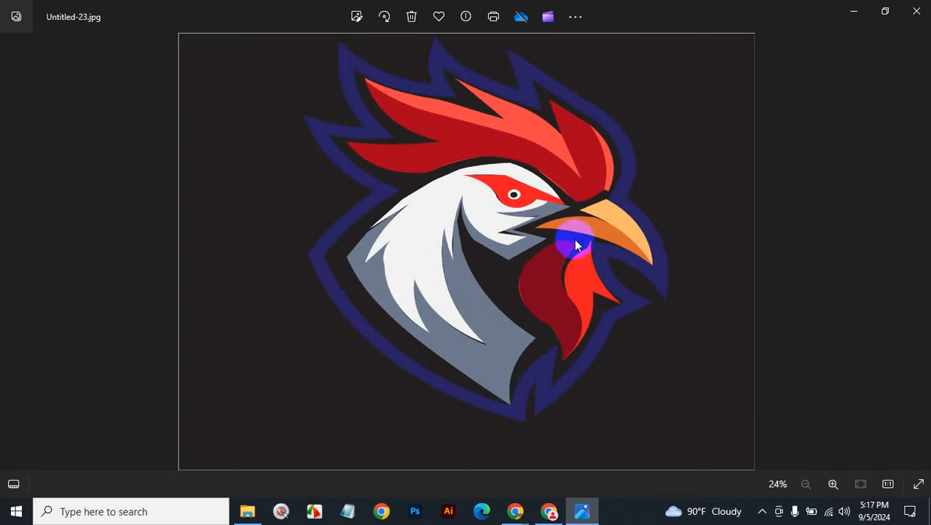
left_click(920, 253)
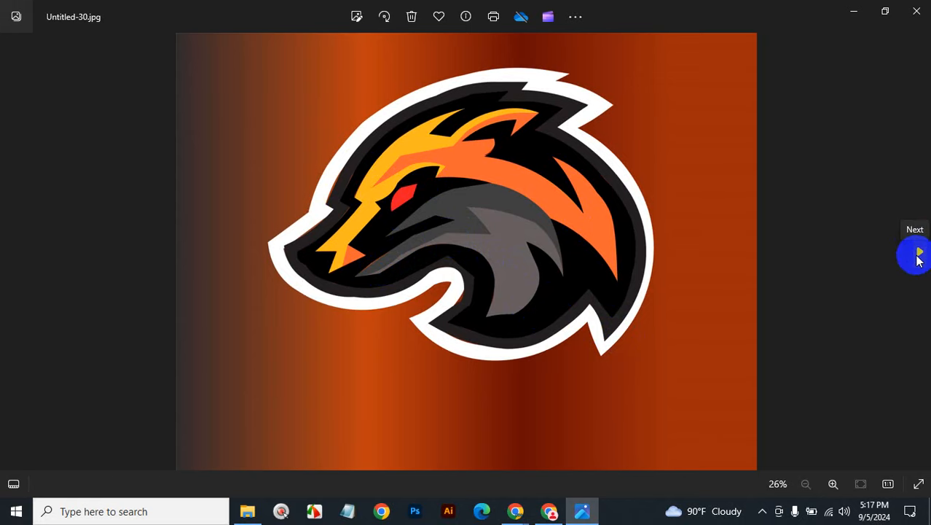
left_click(915, 256)
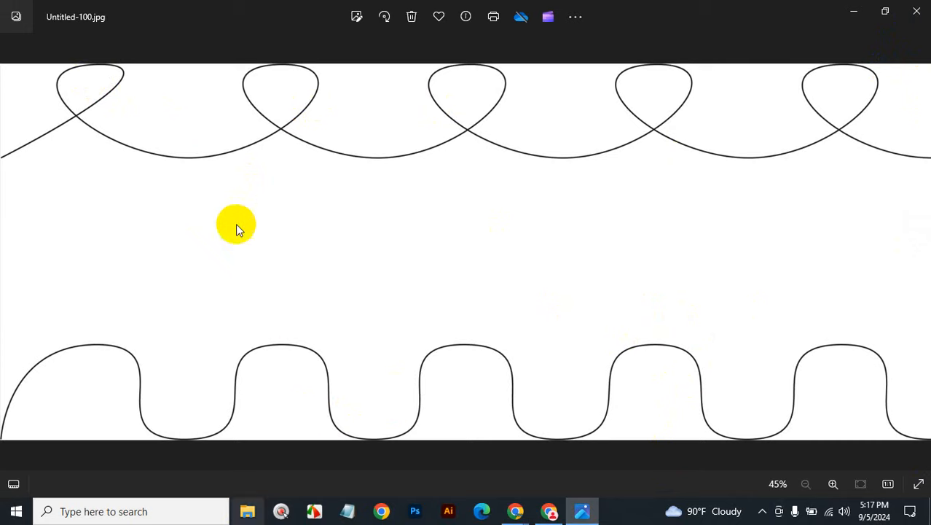
Step: Open "New folder (2)" on the SMART (D:) drive and display its files as large thumbnails
left_click(247, 515)
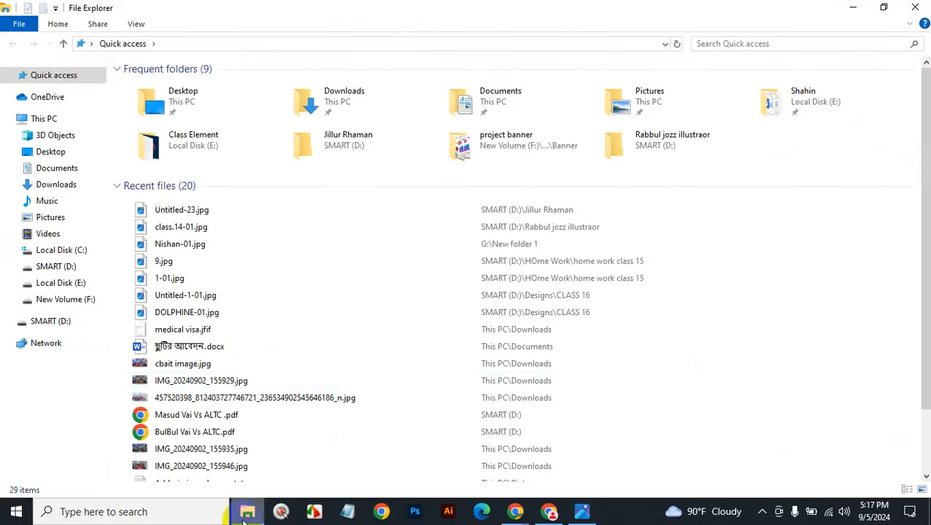
left_click(50, 322)
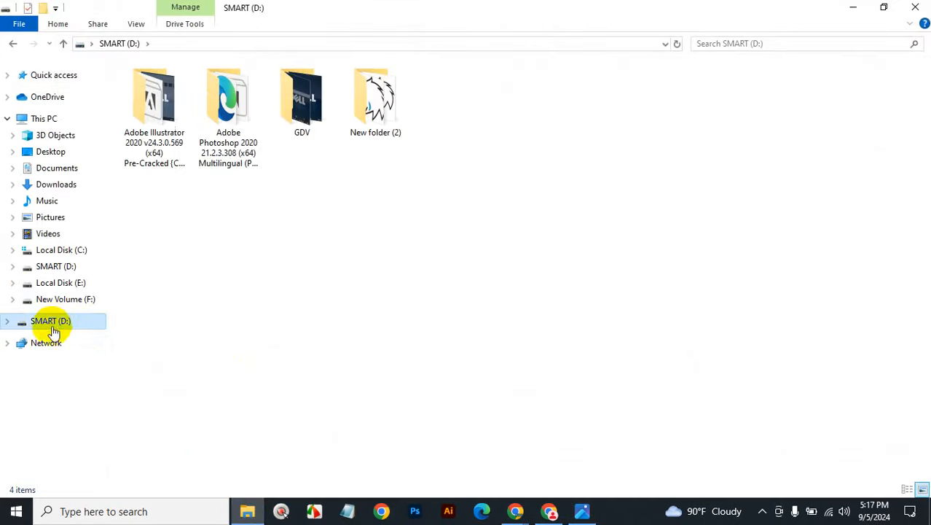
double_click(376, 106)
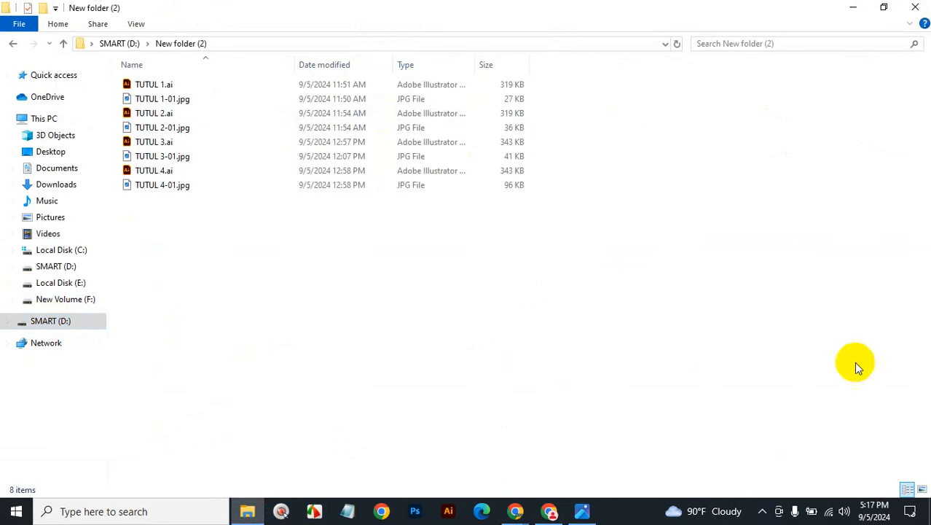
left_click(922, 489)
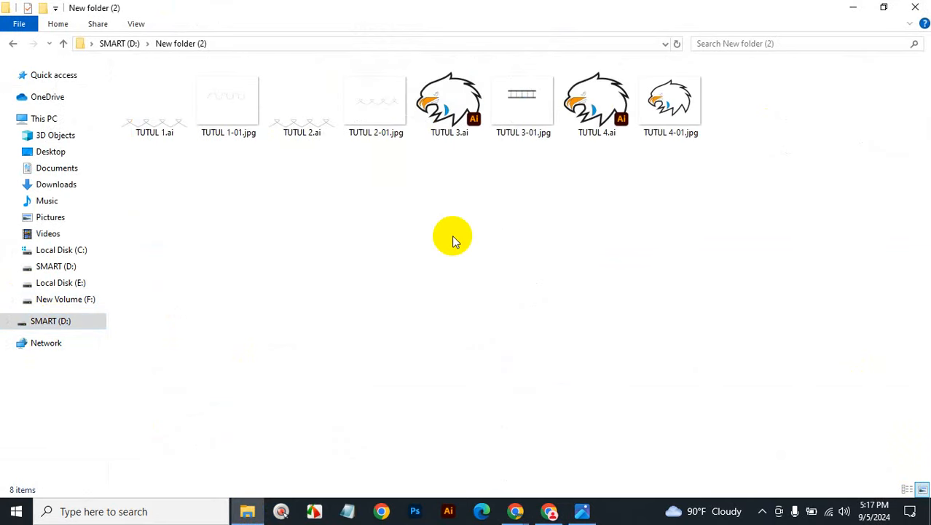
Step: Review the JPG drawings in "New folder (2)" from the wave line through the eagle head, and close both image viewer windows
double_click(217, 106)
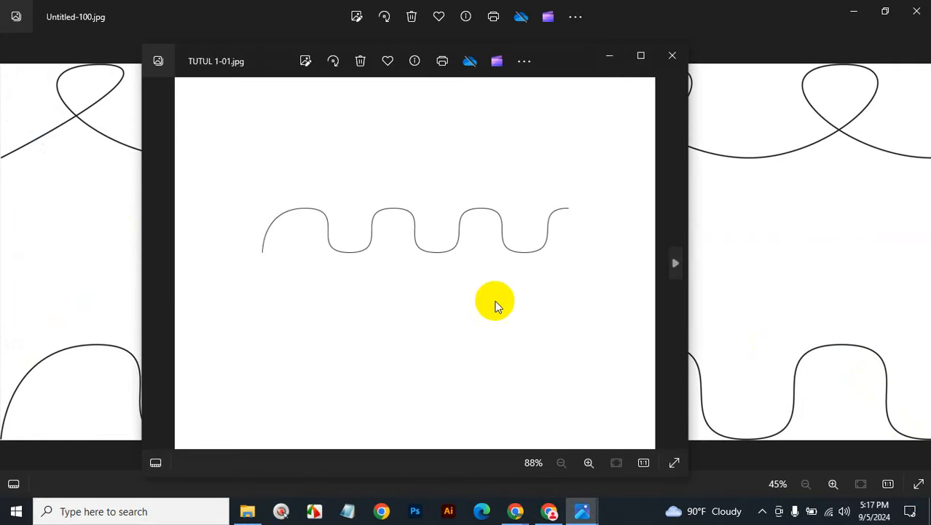
left_click(676, 264)
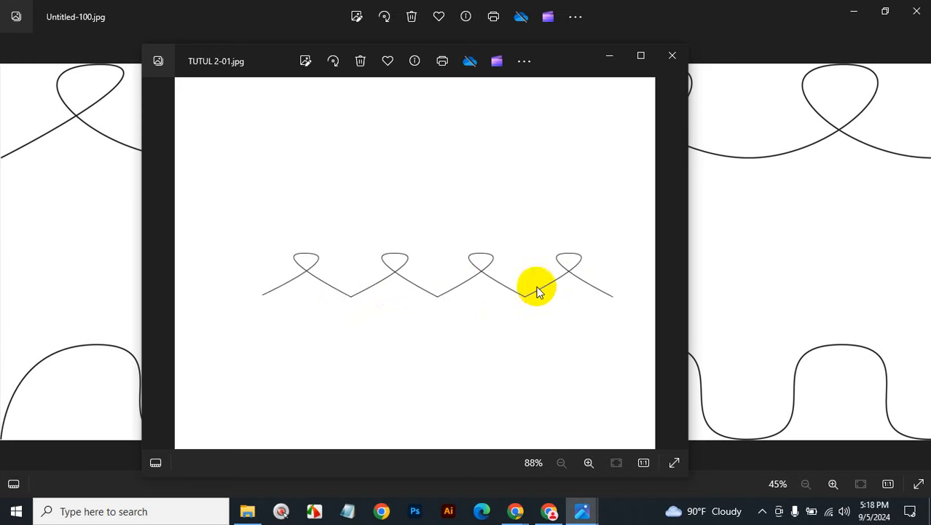
left_click(672, 266)
left_click(672, 269)
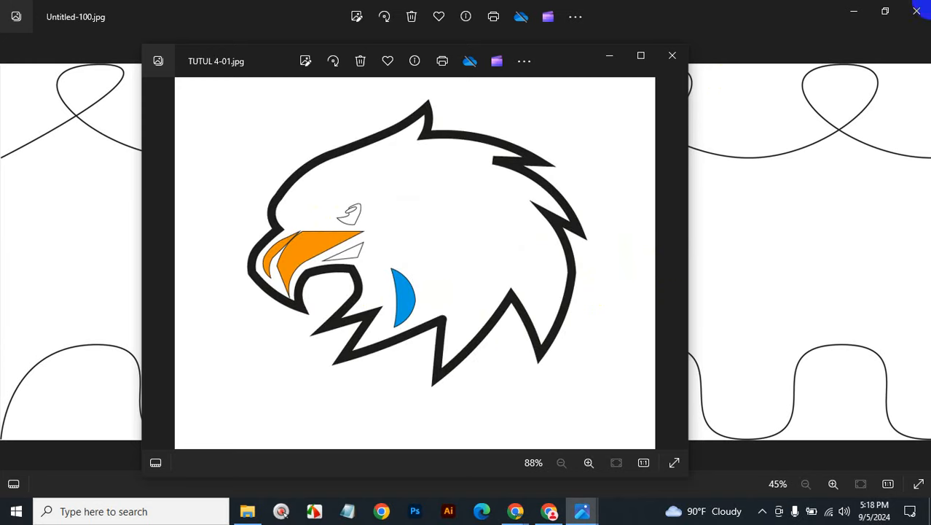
left_click(916, 11)
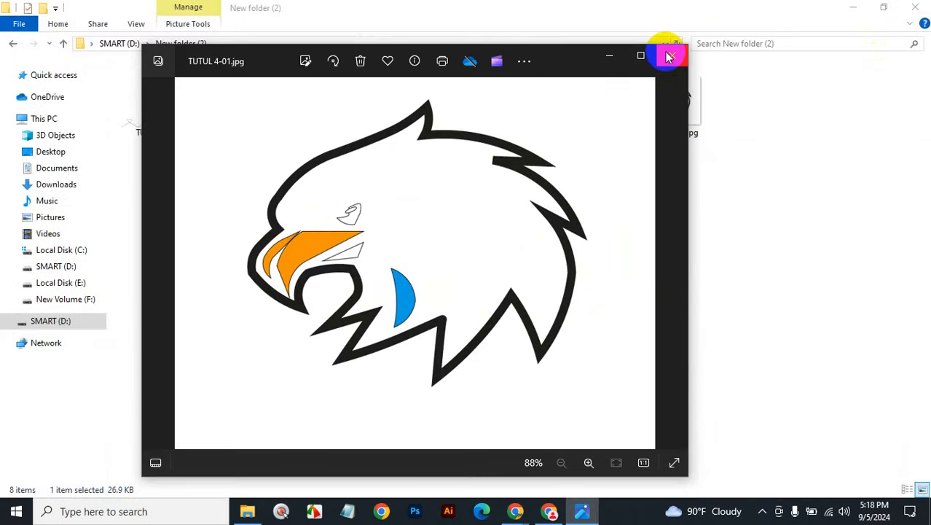
left_click(671, 56)
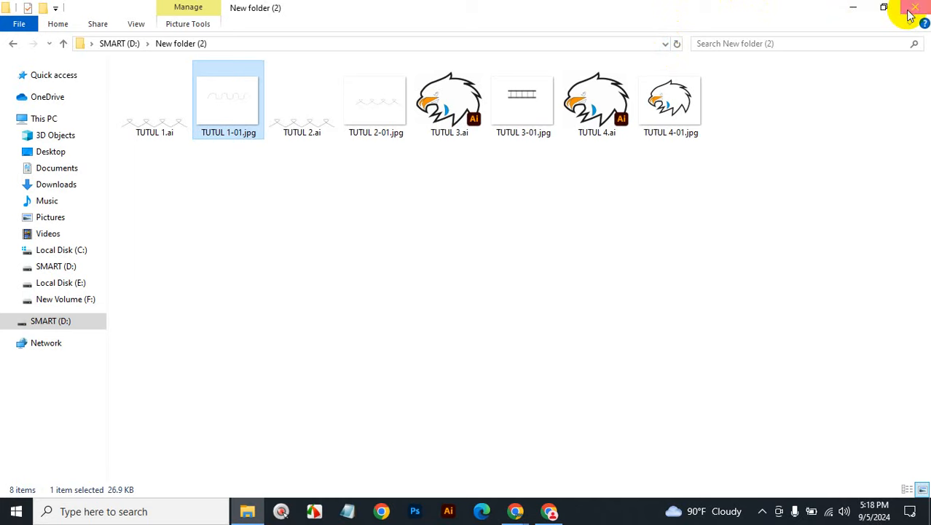
Step: Close the "New folder (2)" window, open folder 13 on the MARSEL (D:) drive and display its files as large thumbnails
left_click(913, 9)
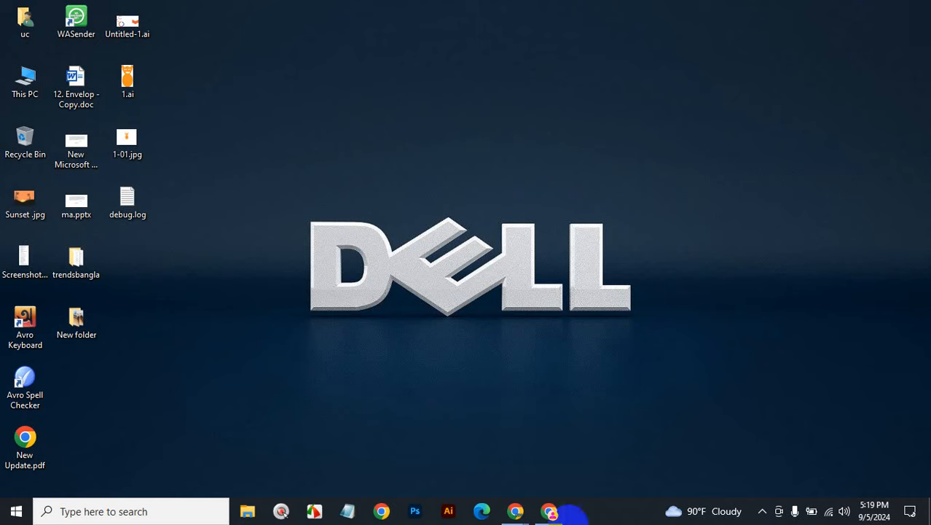
left_click(245, 512)
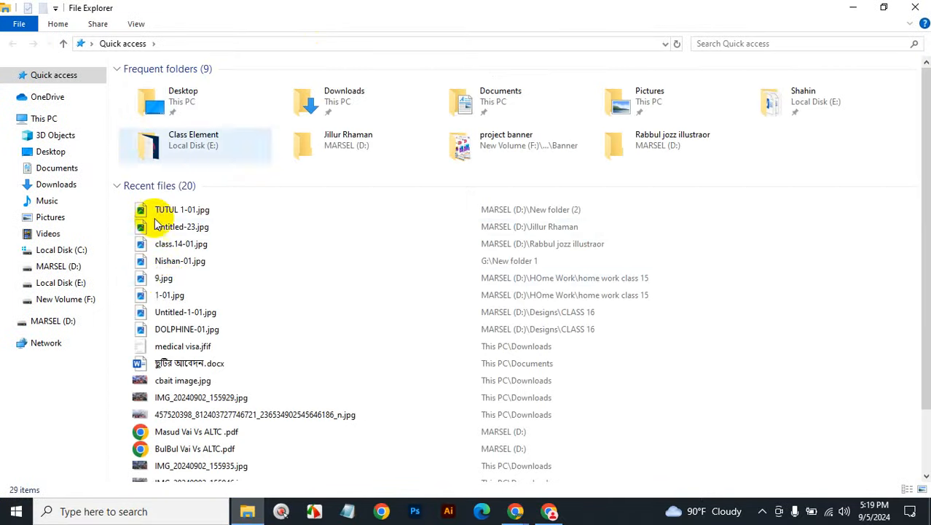
left_click(53, 322)
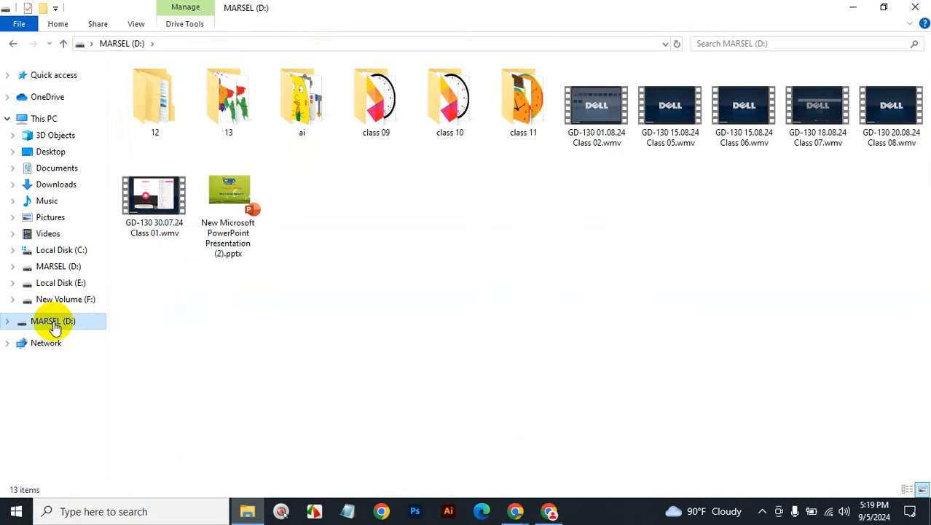
left_click(245, 108)
double_click(240, 108)
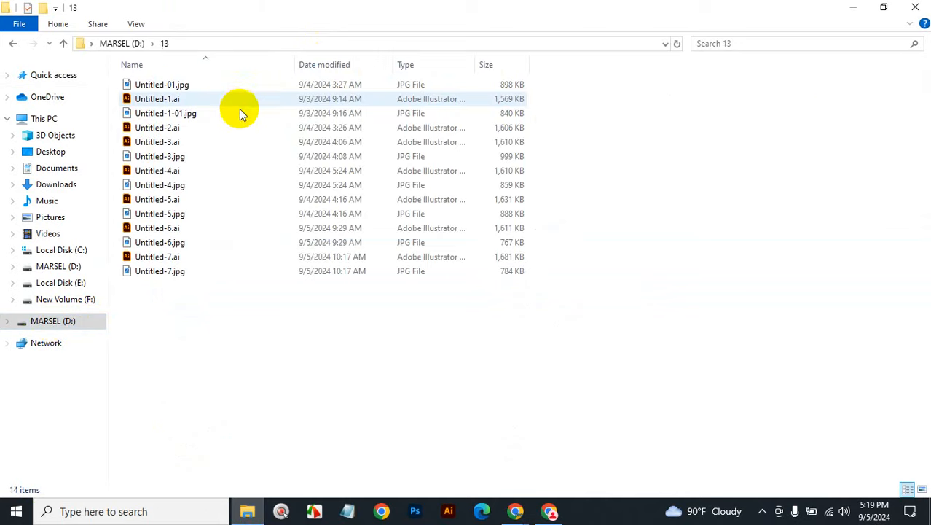
left_click(922, 489)
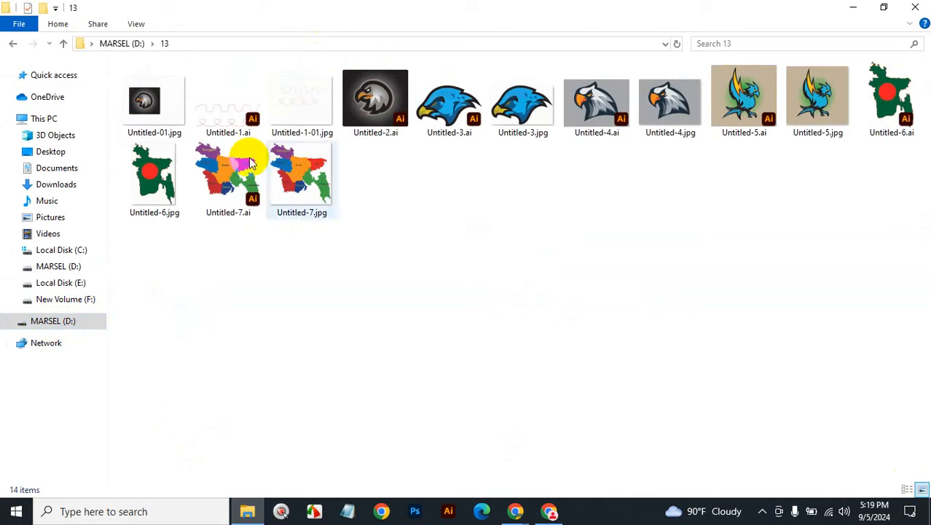
Step: Review the JPG drawings in folder 13 from Untitled-01.jpg through Untitled-7.jpg, and close the image viewer and the folder window
left_click(160, 105)
double_click(162, 106)
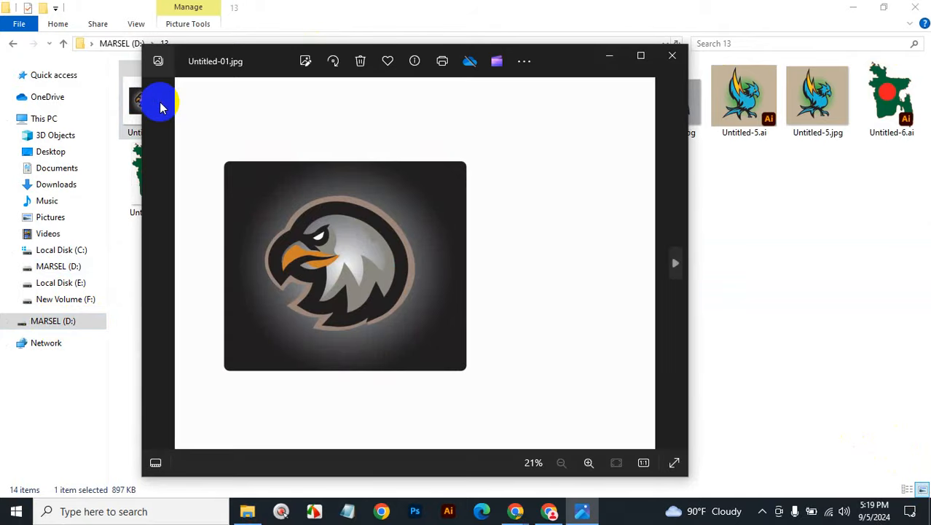
left_click(641, 56)
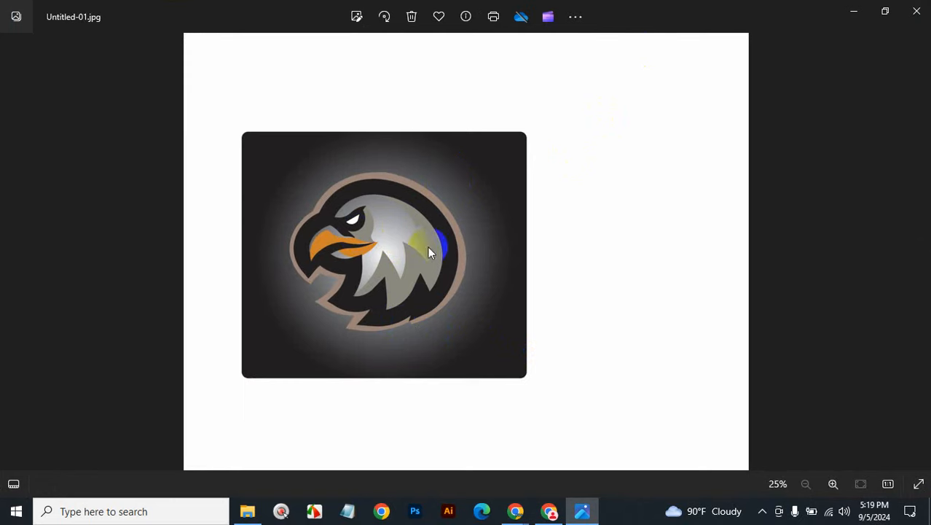
left_click(920, 255)
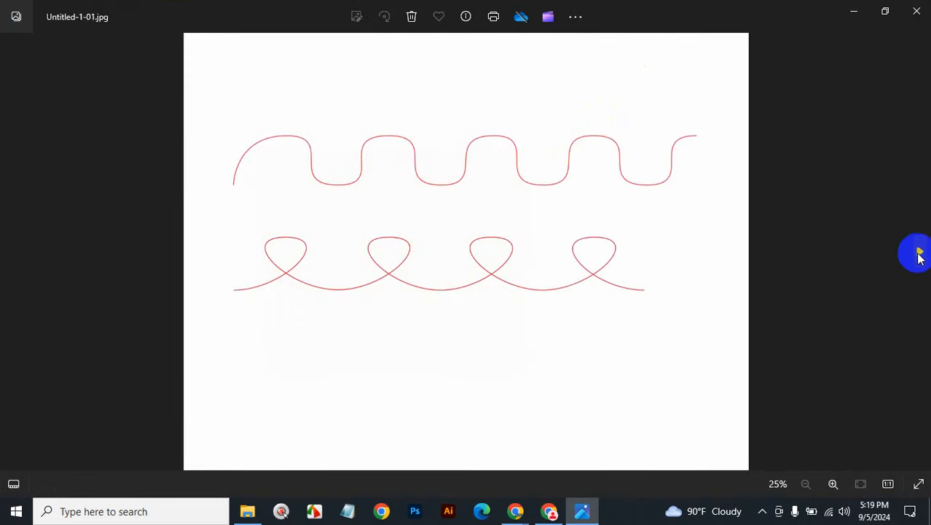
left_click(920, 255)
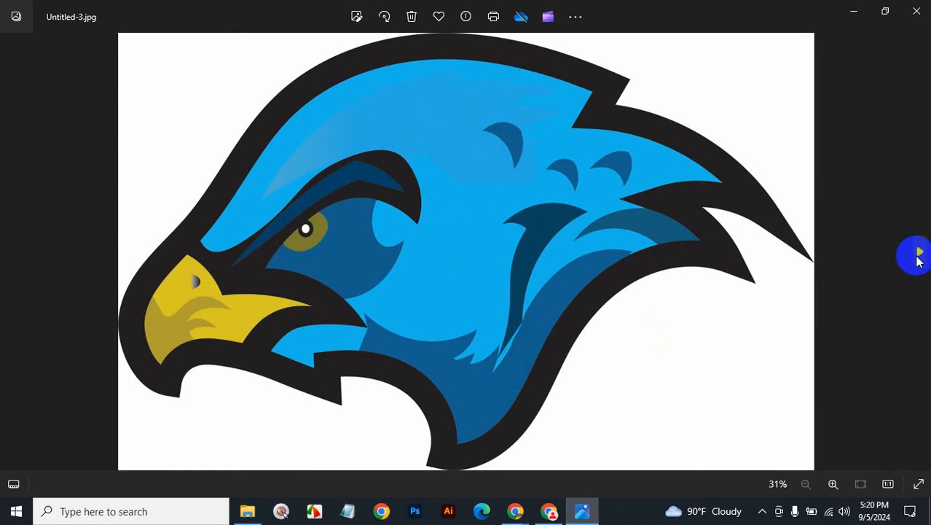
left_click(918, 261)
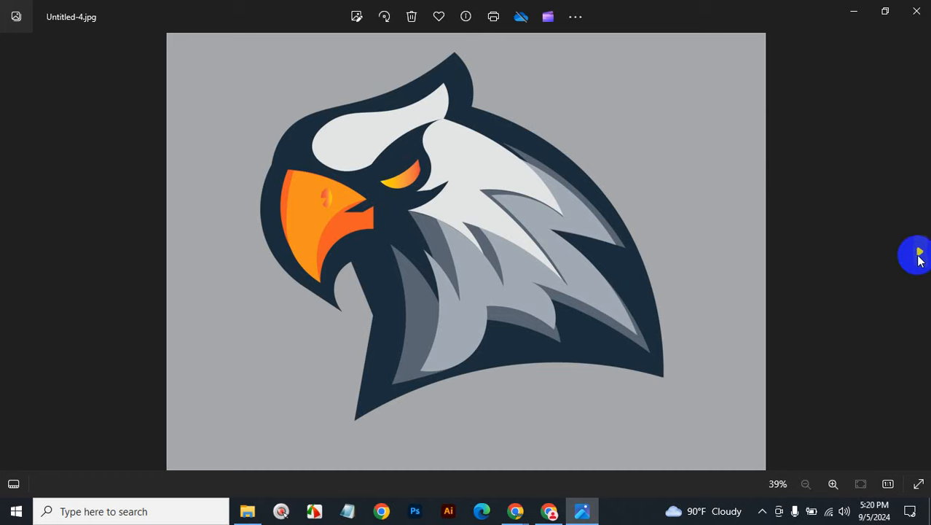
left_click(919, 257)
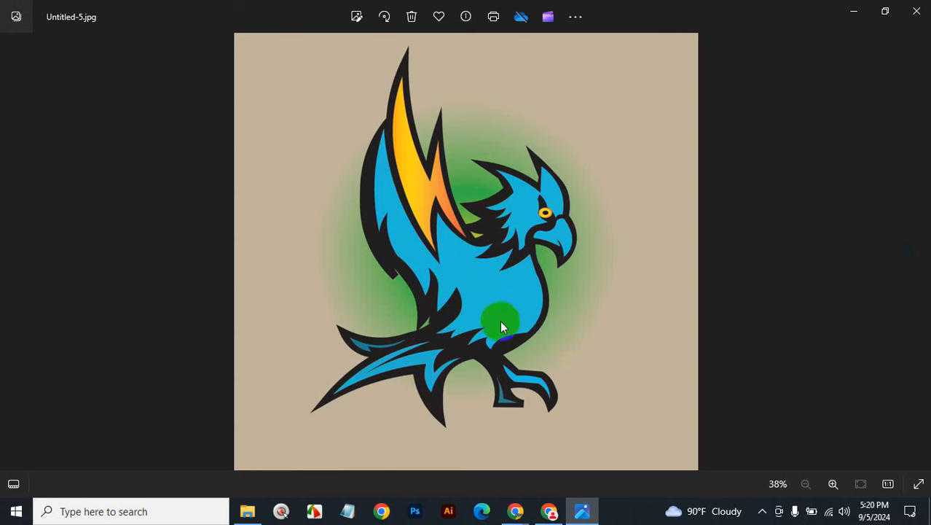
left_click(919, 255)
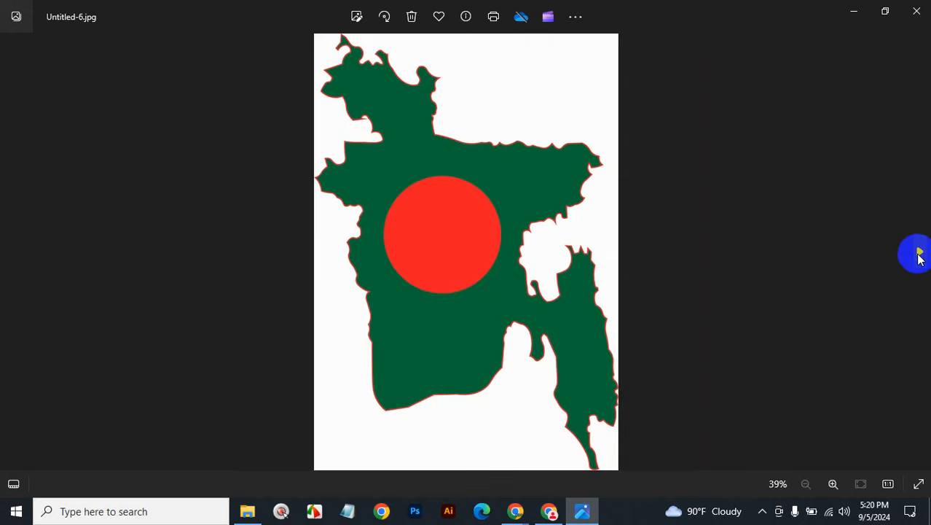
left_click(920, 255)
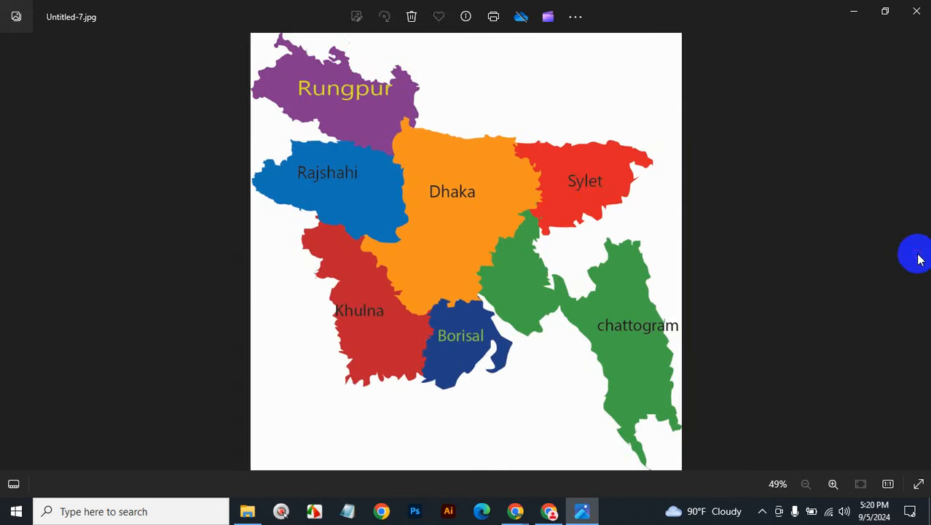
left_click(916, 11)
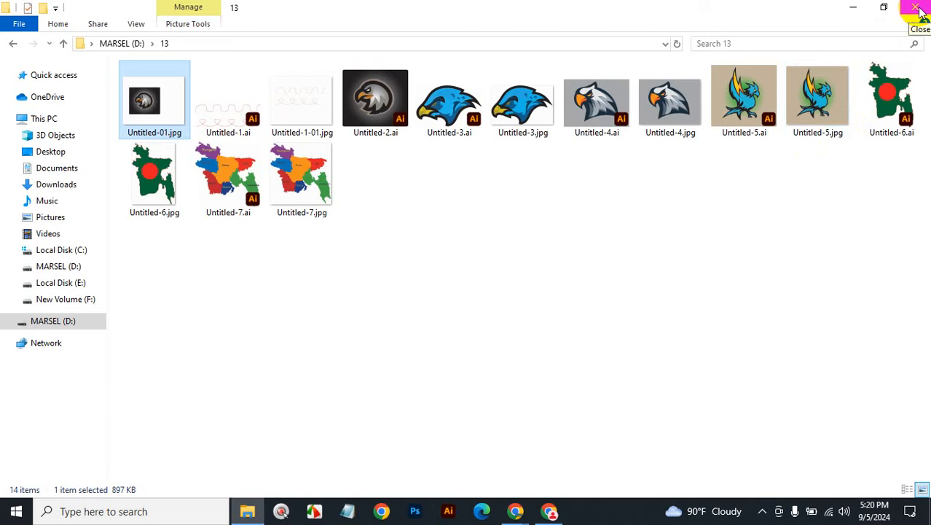
left_click(918, 9)
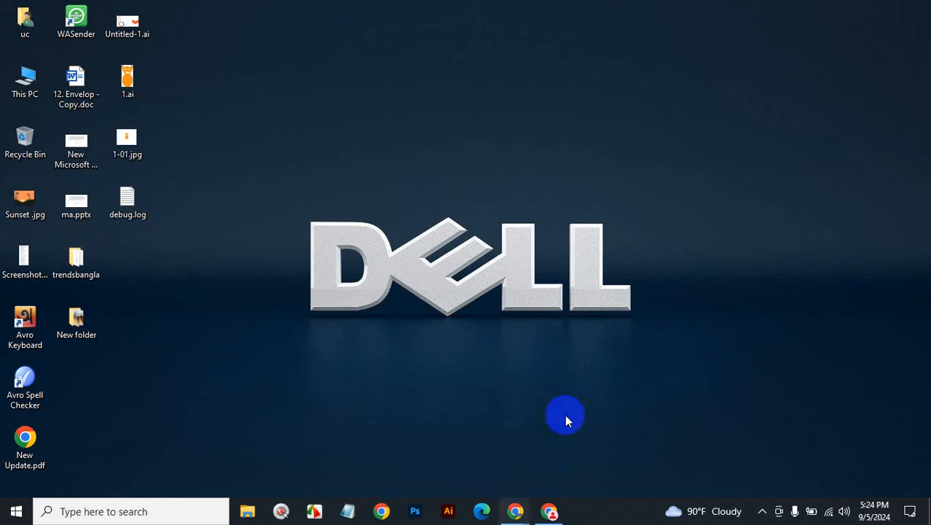
Step: Find Illustrator-Course- iNDUSTRIALOutline.doc on USB Drive (D:) and open it in Word
left_click(248, 512)
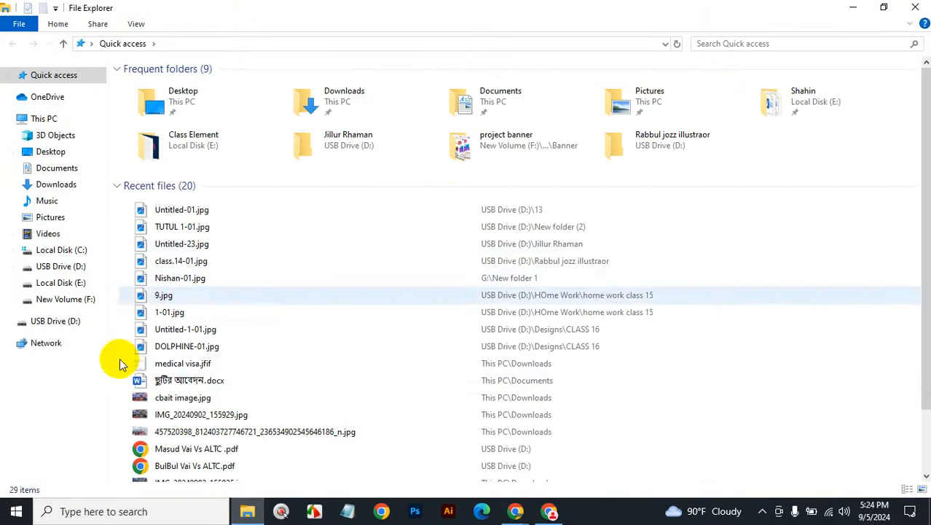
left_click(53, 321)
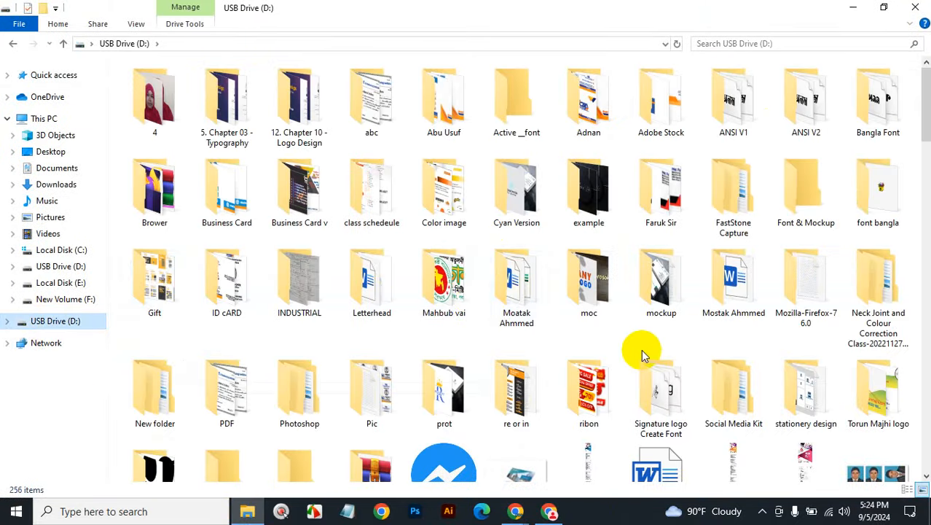
scroll(603, 332, "down", 10)
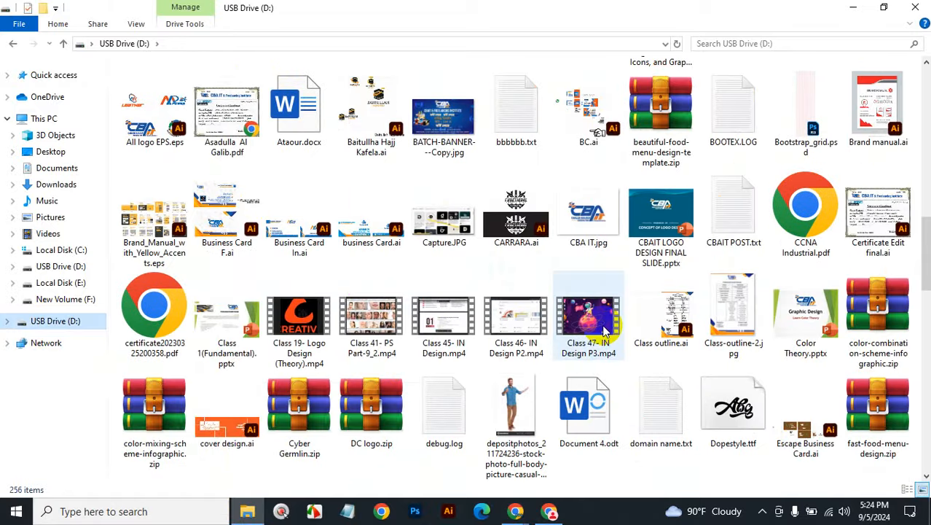
scroll(603, 331, "down", 3)
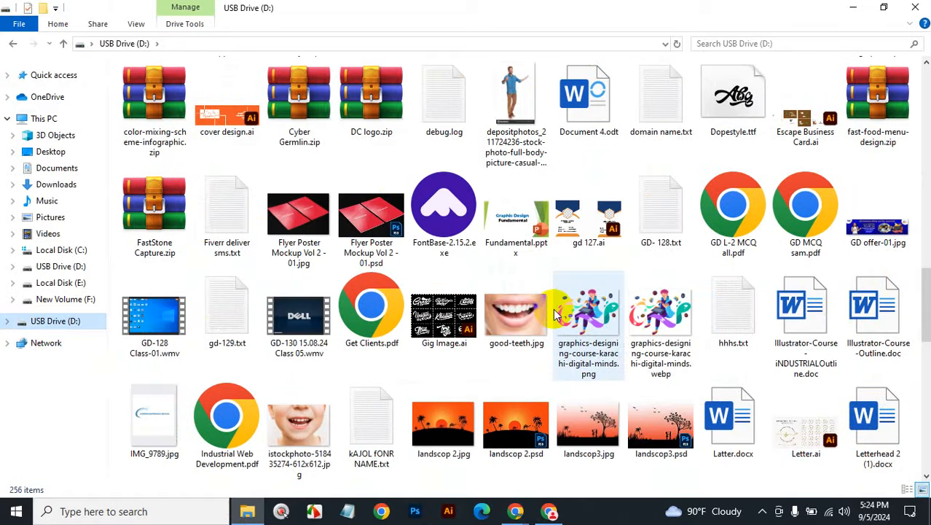
left_click(794, 322)
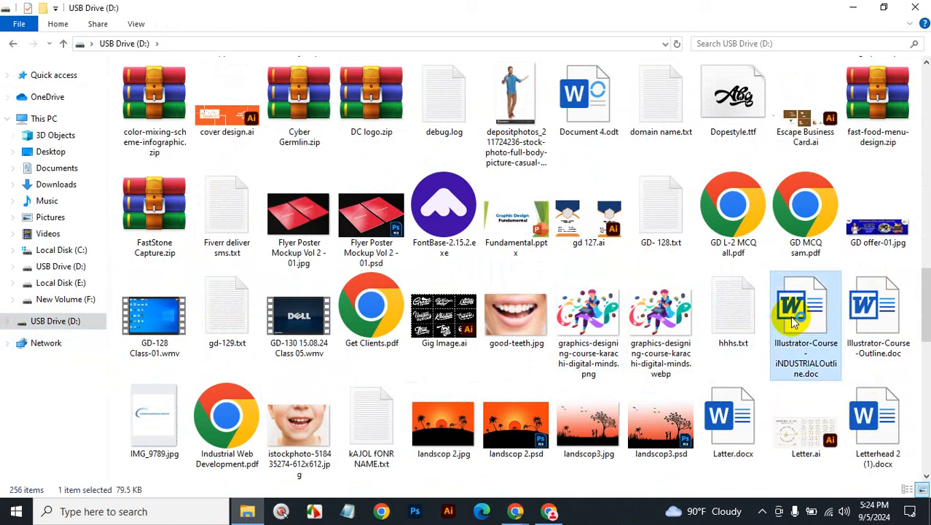
double_click(794, 323)
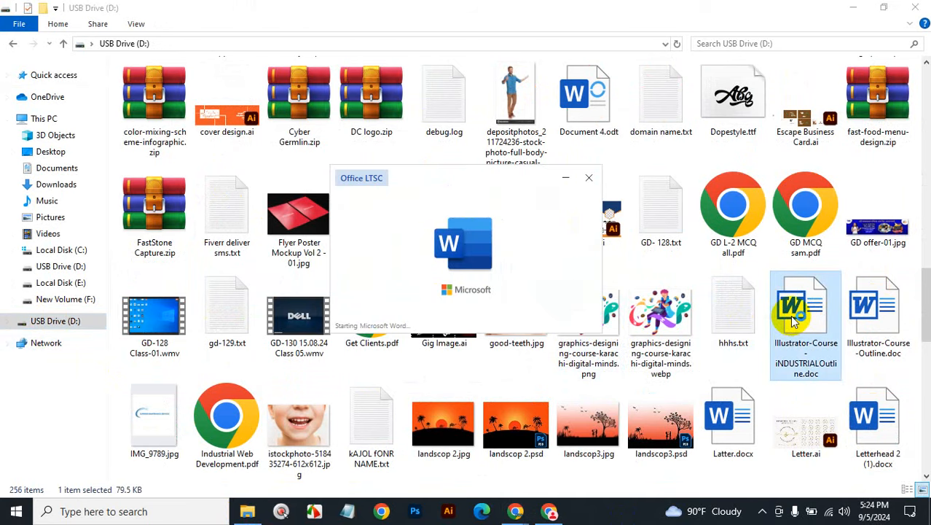
Step: Read the Illustrator course outline through Class # 5, dismissing the licence notice, and put away the document and the drive window
scroll(627, 350, "down", 10)
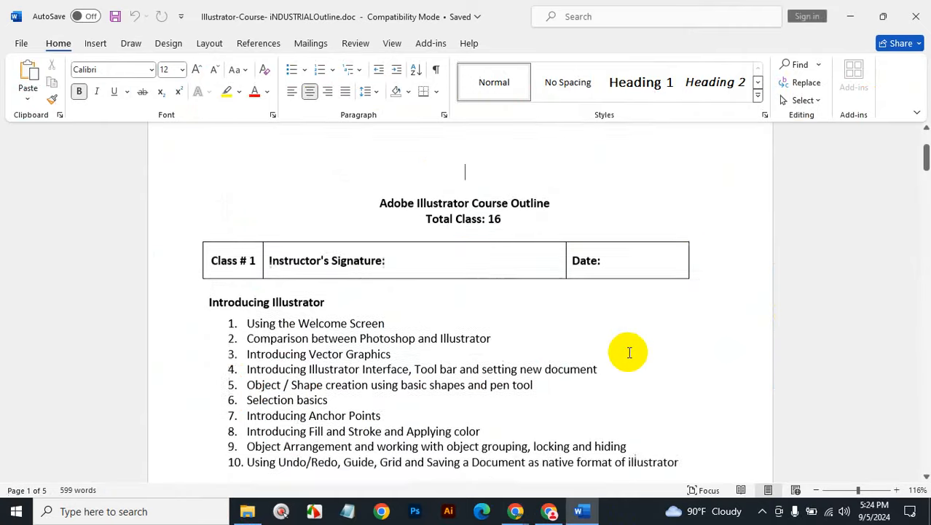
scroll(626, 345, "down", 15)
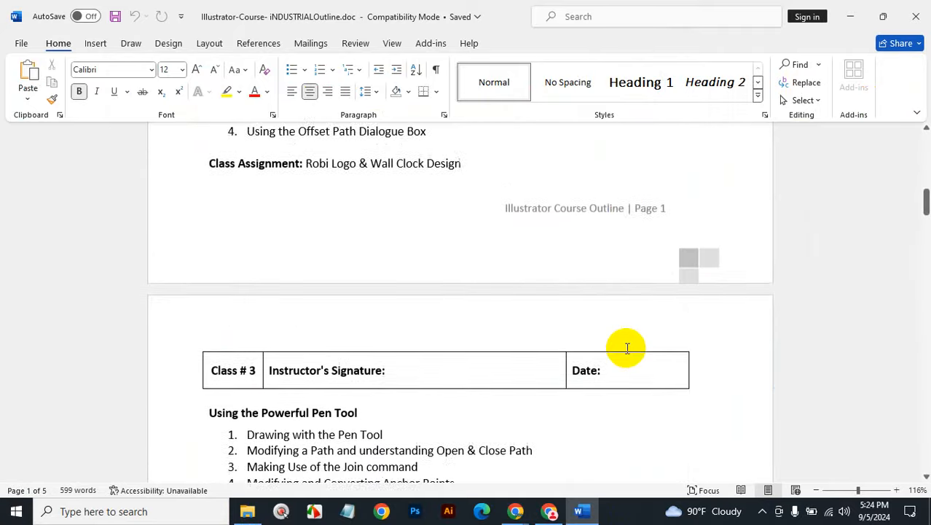
scroll(627, 349, "down", 3)
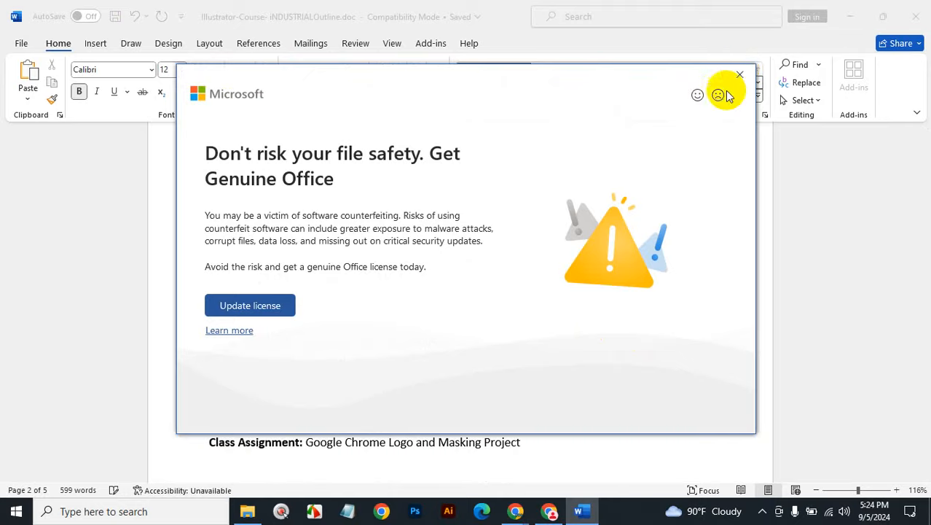
left_click(738, 78)
scroll(616, 347, "up", 5)
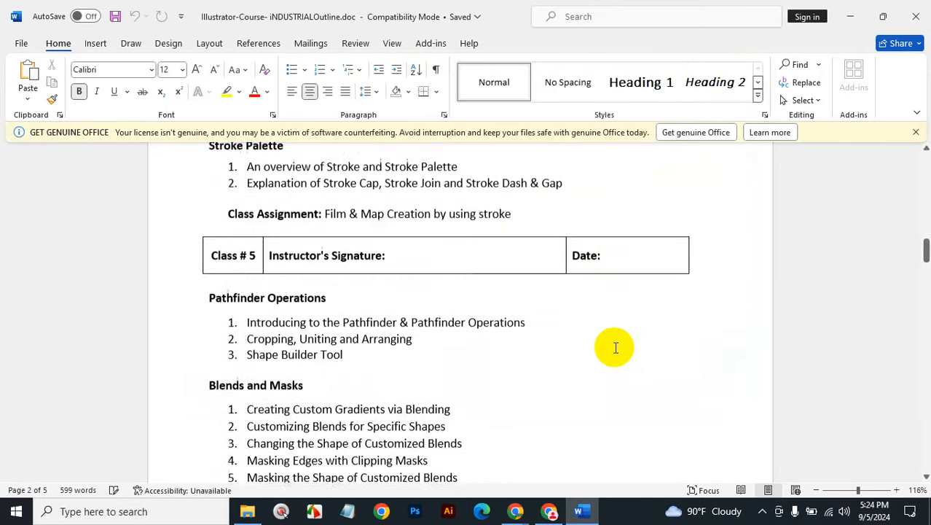
scroll(615, 347, "up", 10)
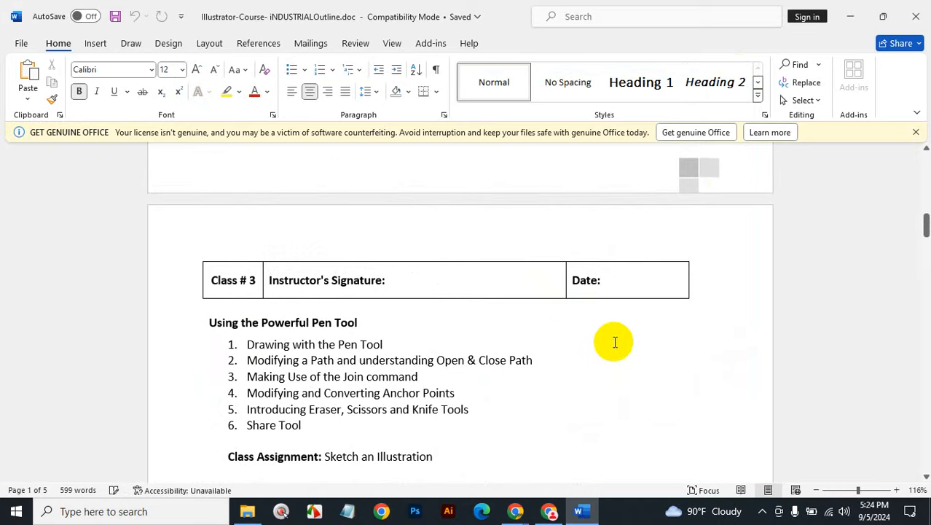
scroll(617, 347, "down", 8)
scroll(611, 336, "down", 6)
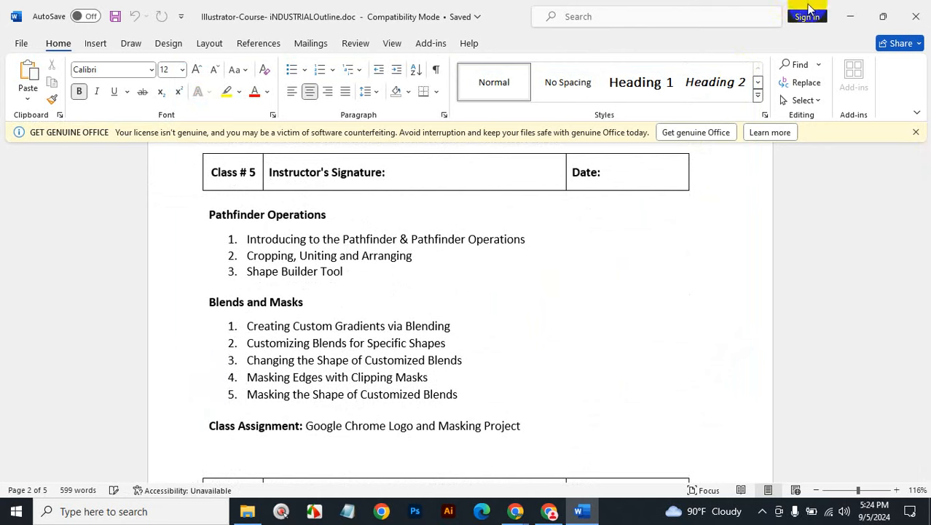
left_click(850, 16)
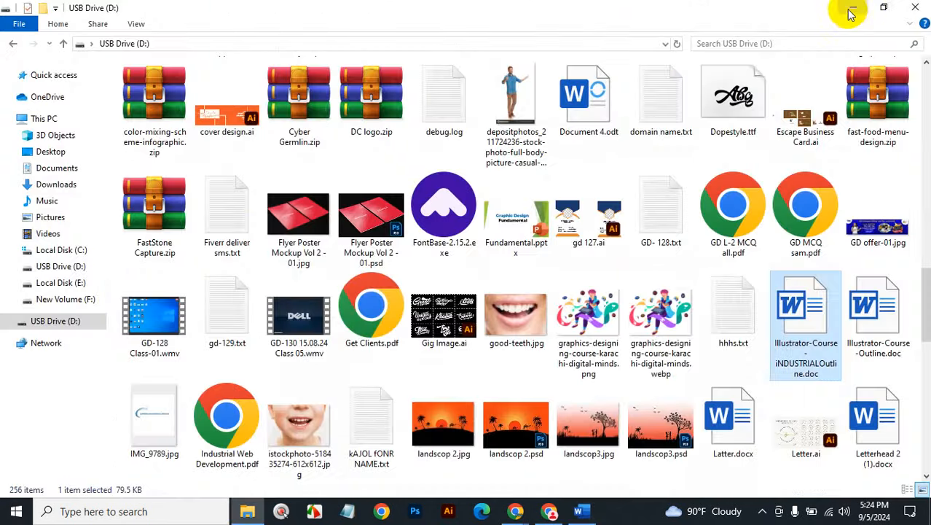
left_click(919, 10)
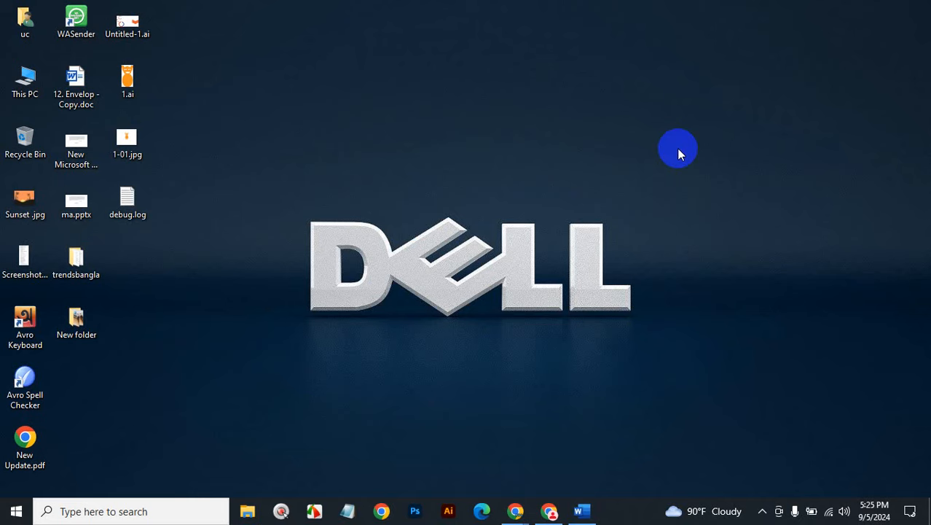
Step: Switch to Illustrator and create a landscape Letter document, 11 x 8.5 in, with RGB Color and High (300 ppi) raster effects
left_click(450, 512)
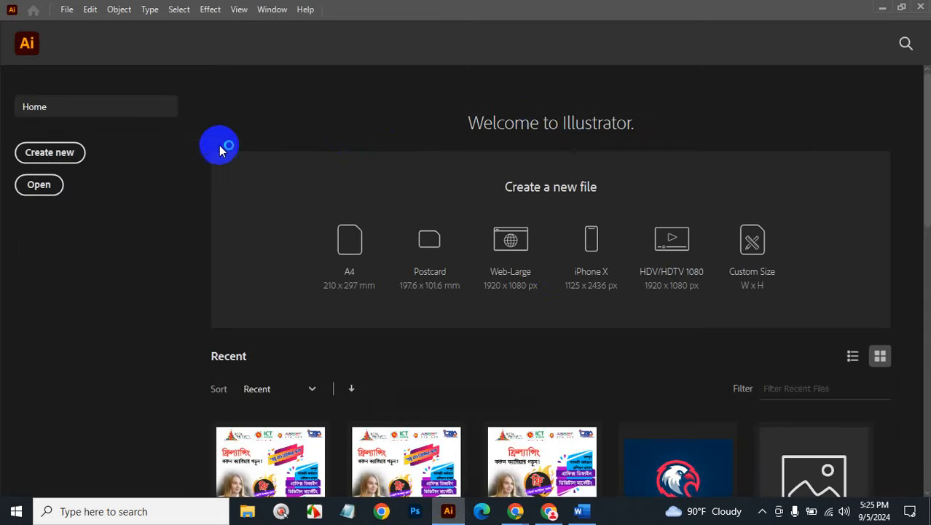
left_click(43, 158)
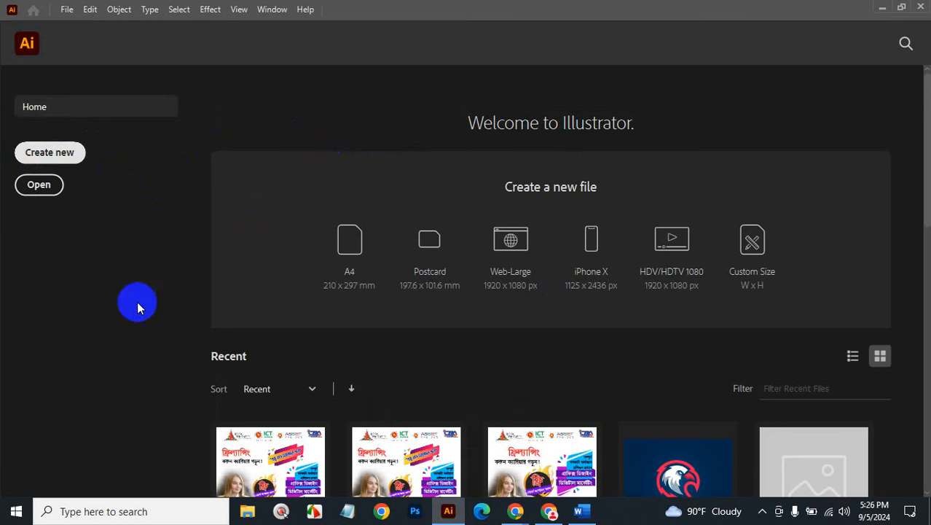
left_click(65, 10)
left_click(73, 25)
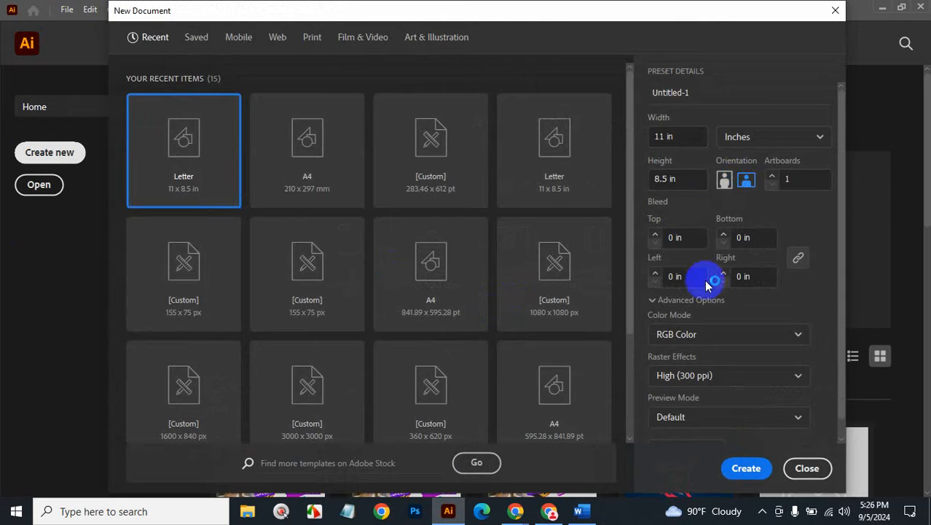
left_click(746, 470)
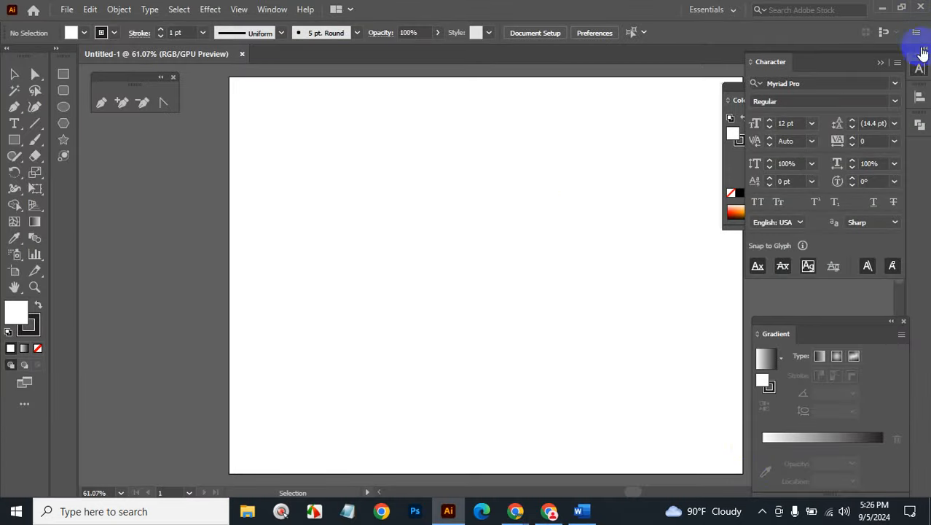
Step: Close the Character, Gradient and Color panels to clear the workspace around the artboard
left_click(919, 67)
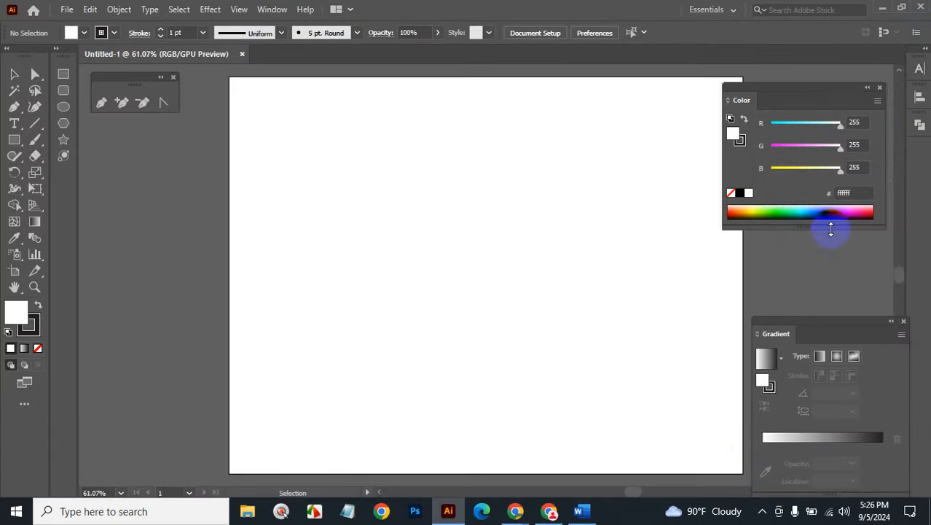
left_click(900, 320)
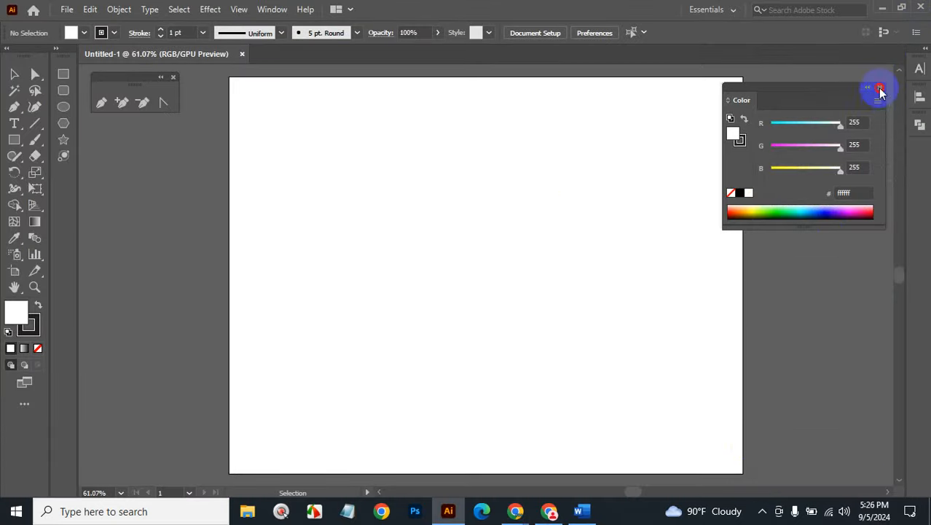
left_click(880, 88)
left_click_drag(551, 239, 534, 262)
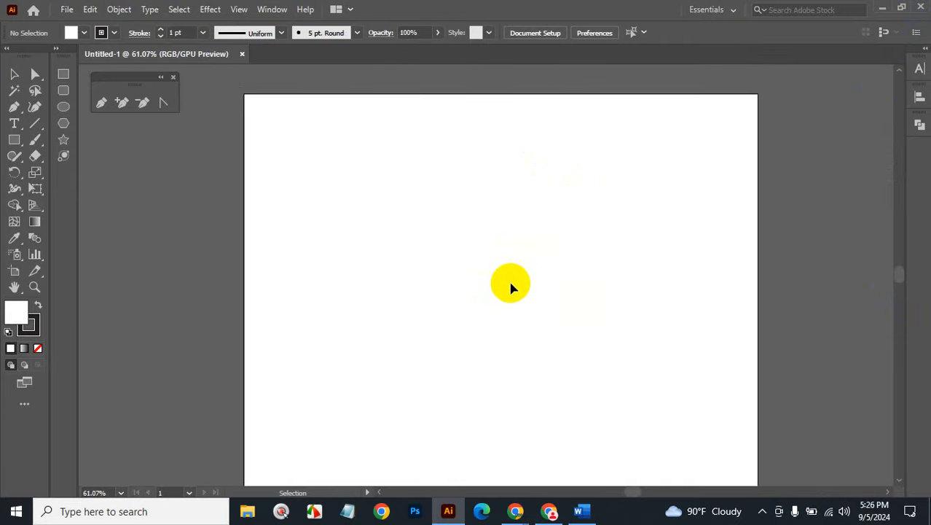
left_click_drag(539, 260, 554, 252)
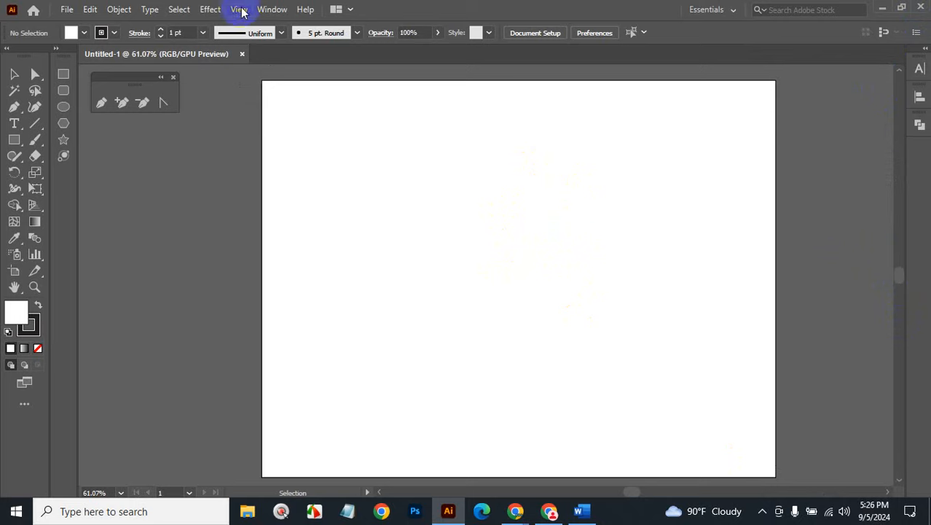
Step: Show the Pathfinder panel with its Shape Modes and Pathfinders options
left_click(274, 10)
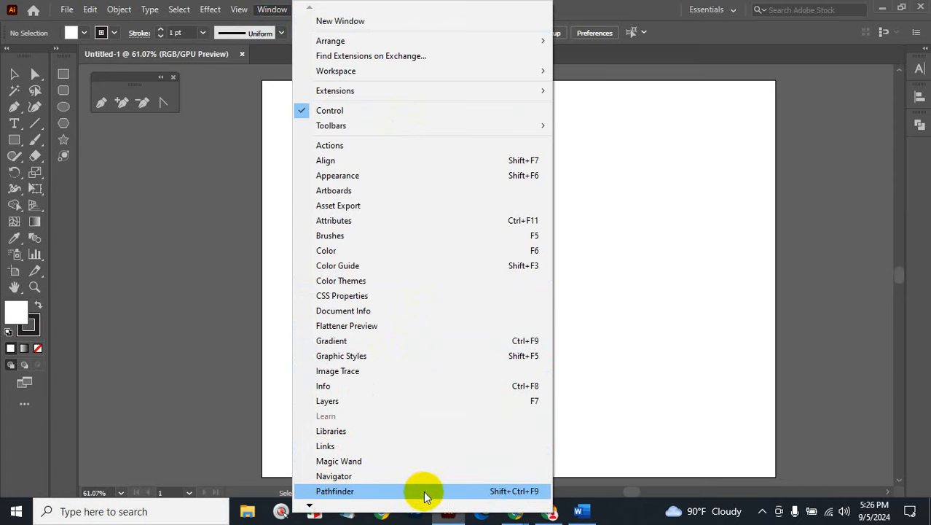
left_click(510, 492)
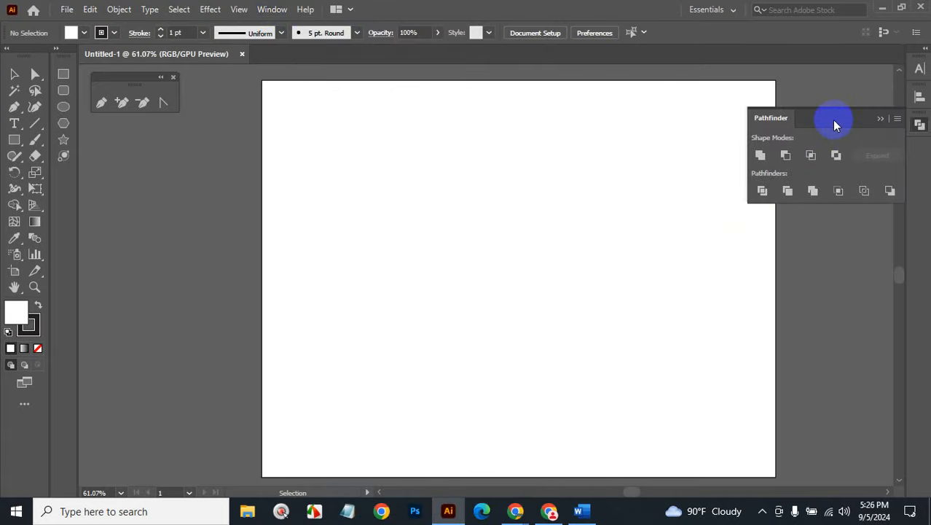
left_click(920, 125)
left_click(919, 125)
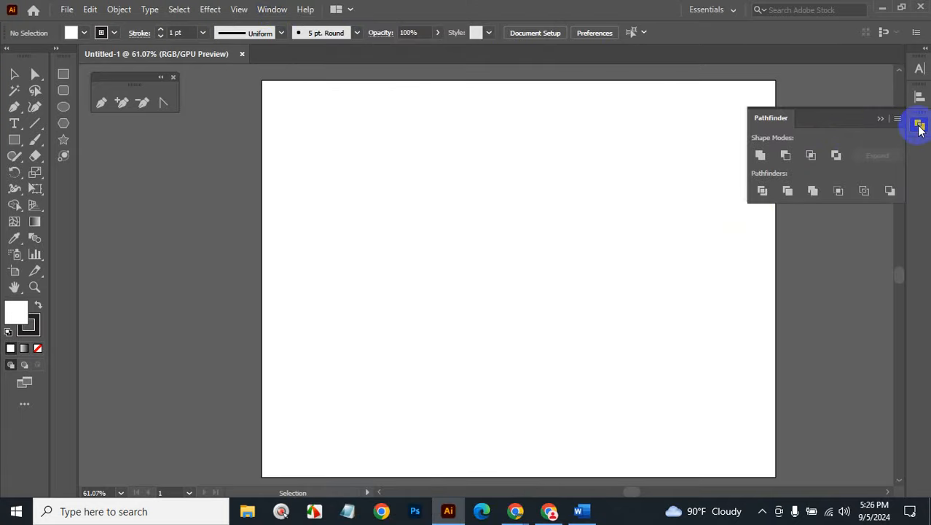
left_click(920, 126)
left_click(920, 126)
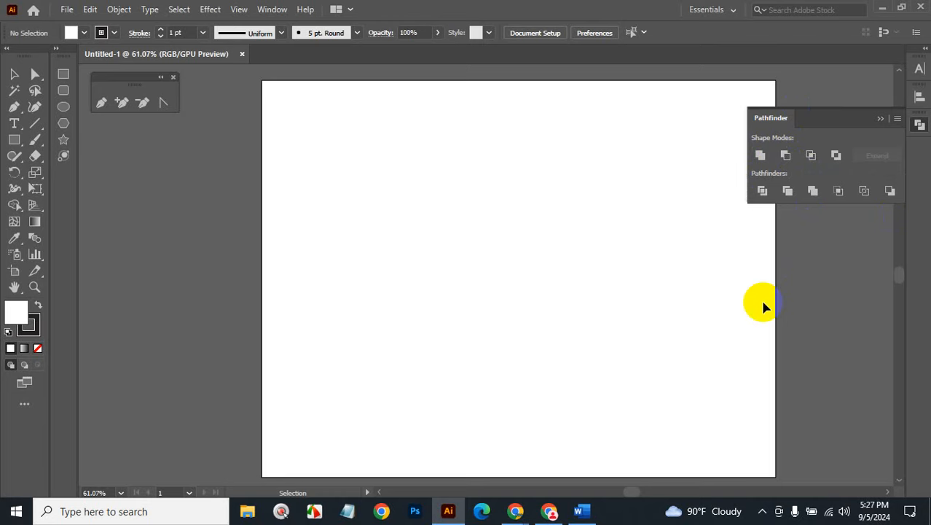
Step: Draw a circle near the artboard's upper-left corner with the Ellipse tool
key("space")
left_click_drag(553, 247, 508, 244)
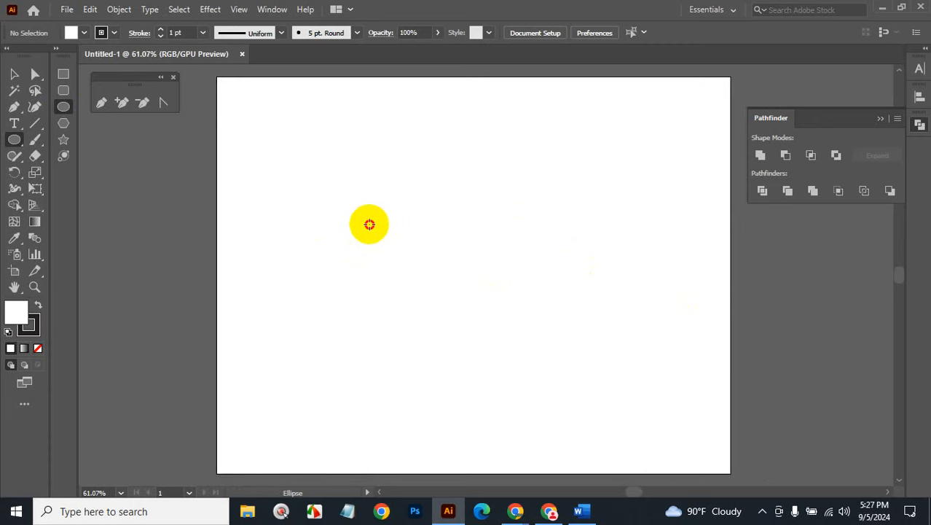
mouse_move(307, 168)
left_mouse_down()
mouse_move(441, 289)
mouse_move(443, 324)
mouse_move(447, 295)
mouse_move(356, 196)
mouse_move(357, 208)
left_mouse_up()
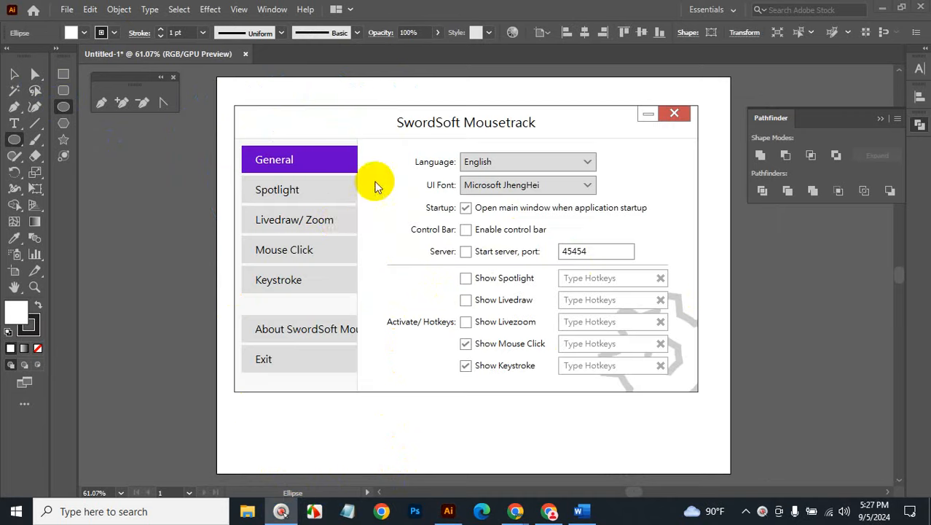
Step: Switch to SwordSoft Mousetrack, set the mouse click animation range to Small and enable showing the mouse pointer
left_click(303, 250)
left_click(588, 208)
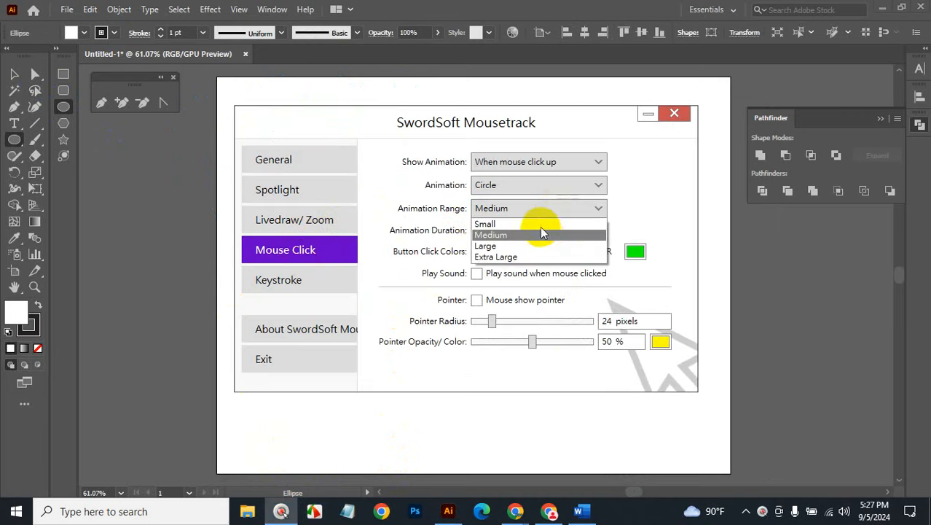
left_click(539, 220)
left_click(478, 300)
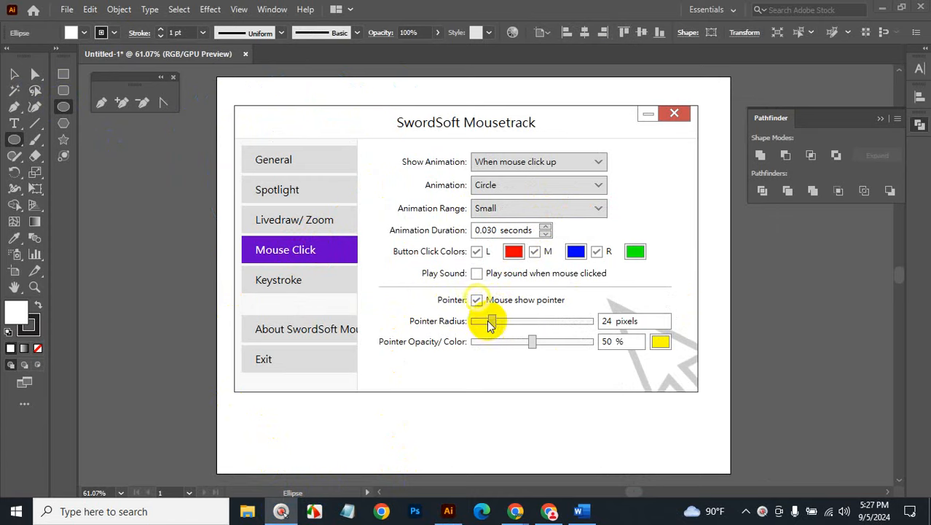
Step: Set the pointer highlight to grey (102, 102, 102) at 51% opacity, reduce its radius and minimize Mousetrack
left_click(661, 342)
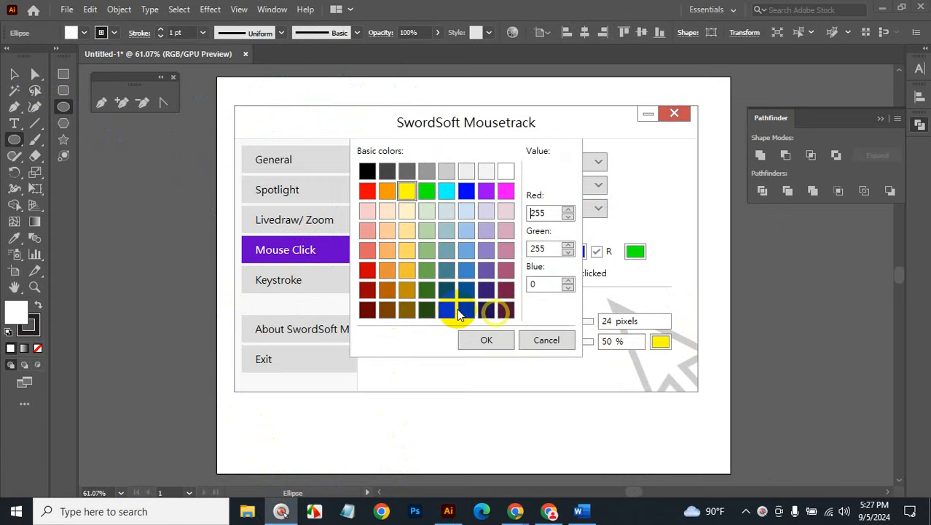
left_click(408, 173)
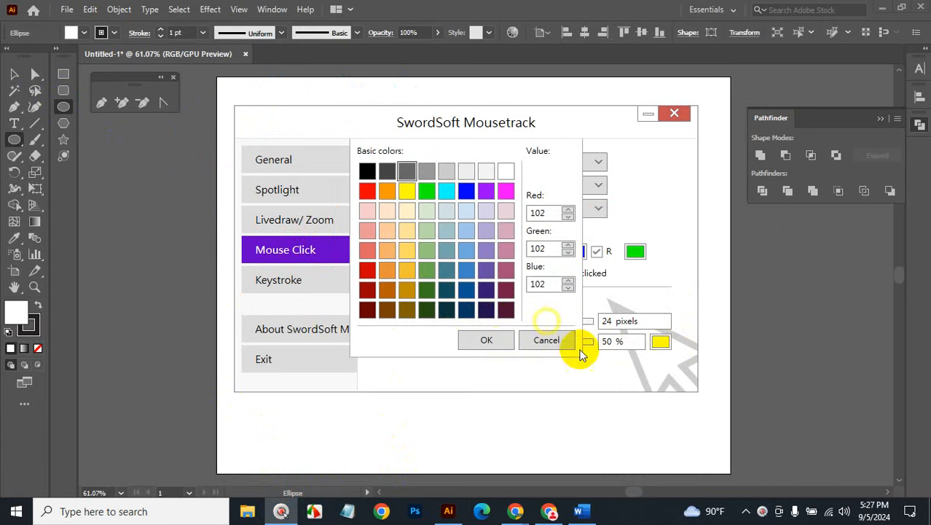
left_click(500, 343)
left_click_drag(533, 348, 534, 342)
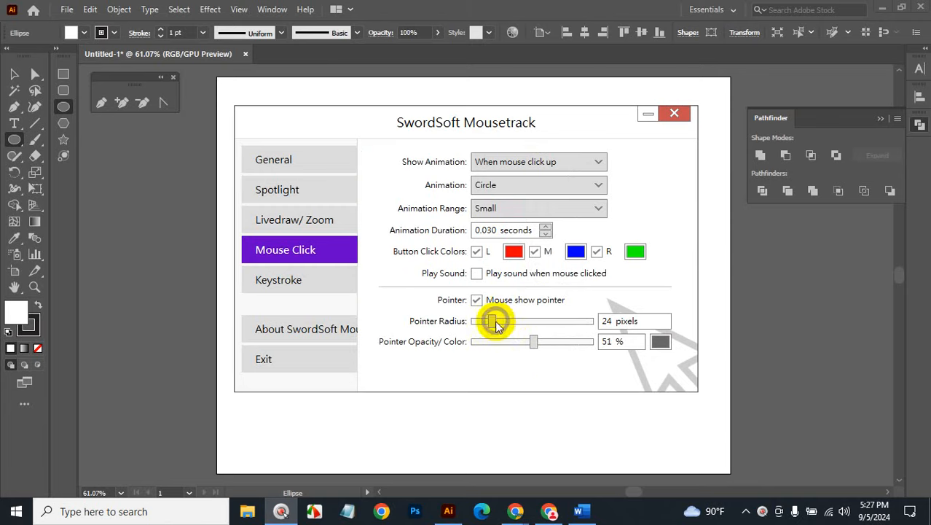
left_click_drag(492, 320, 436, 328)
left_click(648, 114)
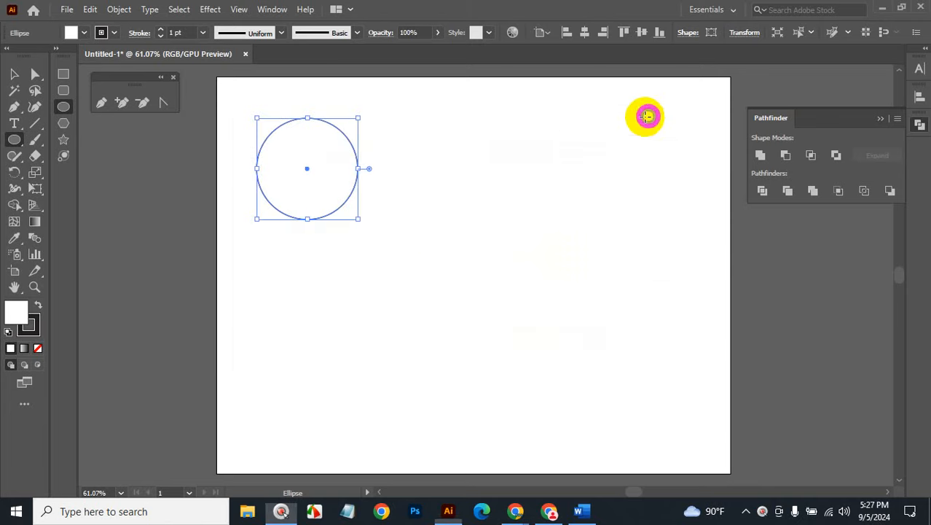
Step: Move the circle across the artboard and place it in the upper-left half, slightly inward from where it was drawn
middle_click(195, 140)
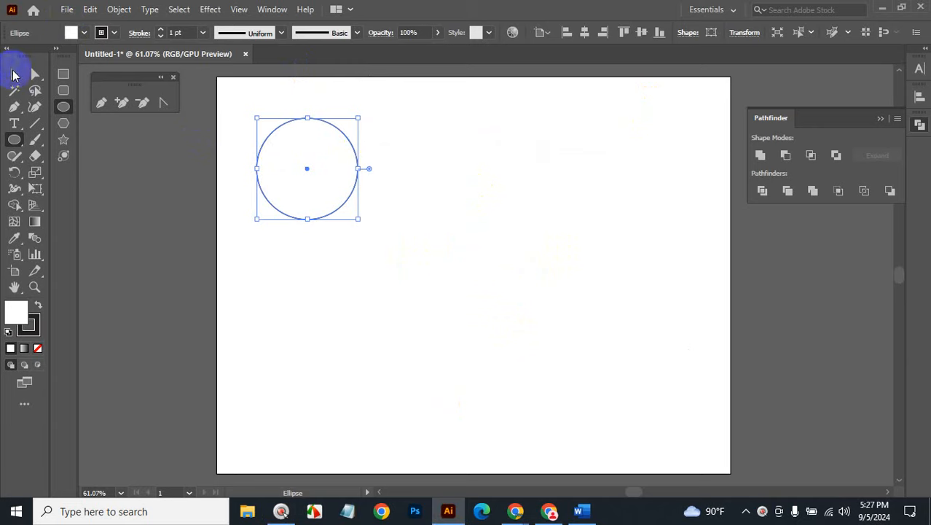
left_click(14, 88)
left_click(14, 74)
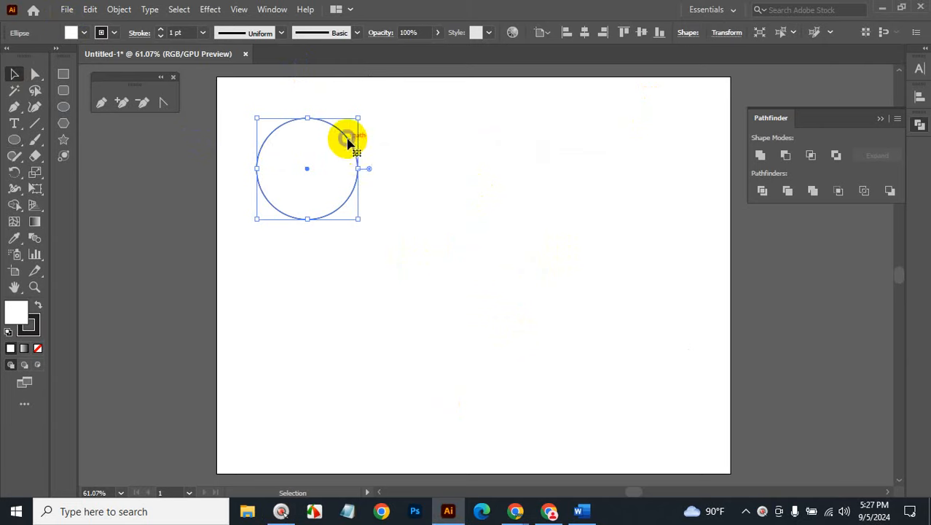
left_click_drag(341, 162, 543, 218)
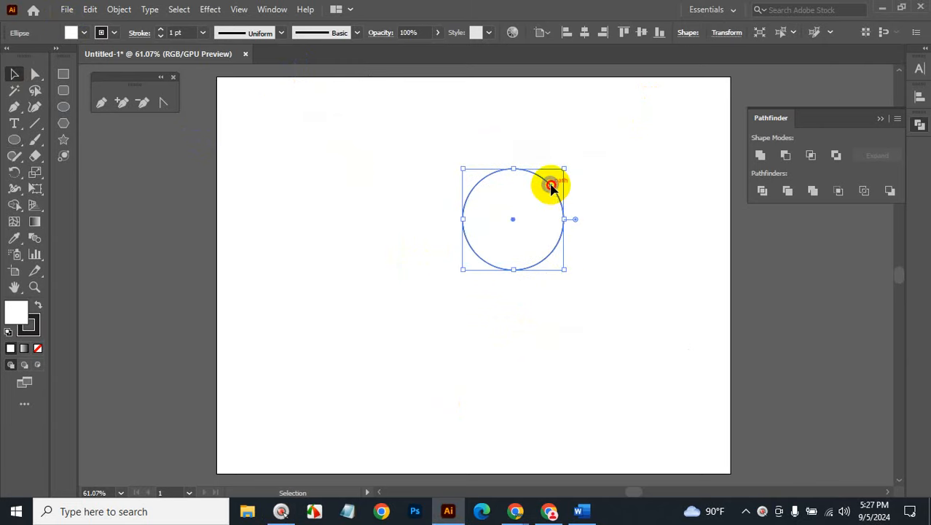
left_click_drag(551, 183, 393, 177)
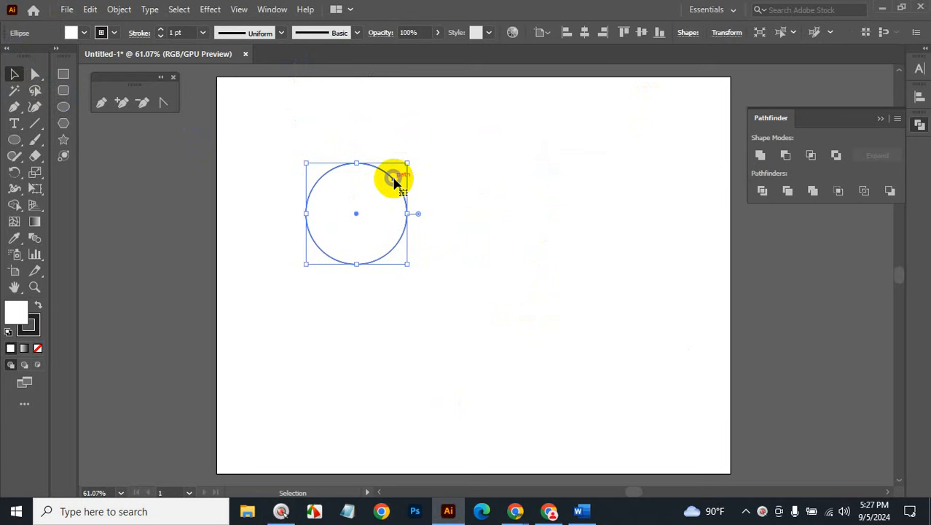
Step: Swap the circle's fill and stroke to make it solid black, remove its stroke and deselect it
key("shift+x")
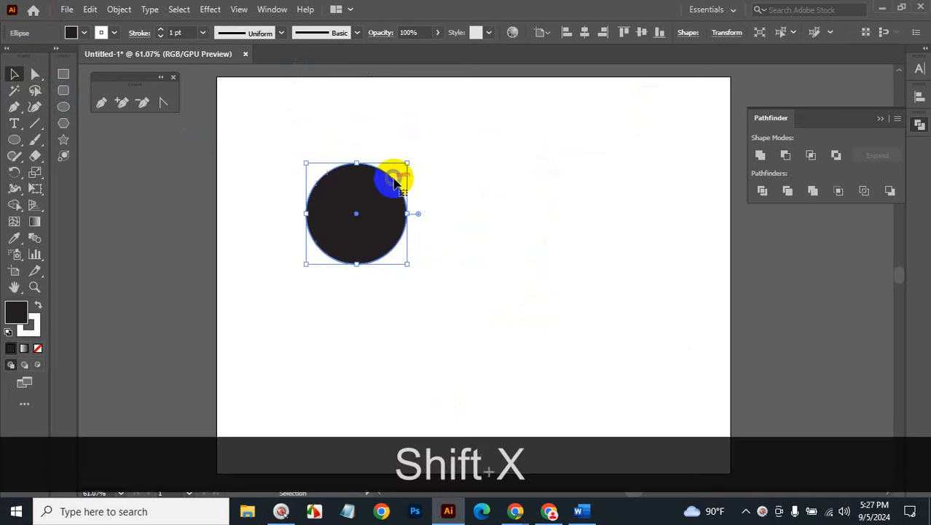
left_click(35, 329)
left_click(38, 348)
left_click(15, 309)
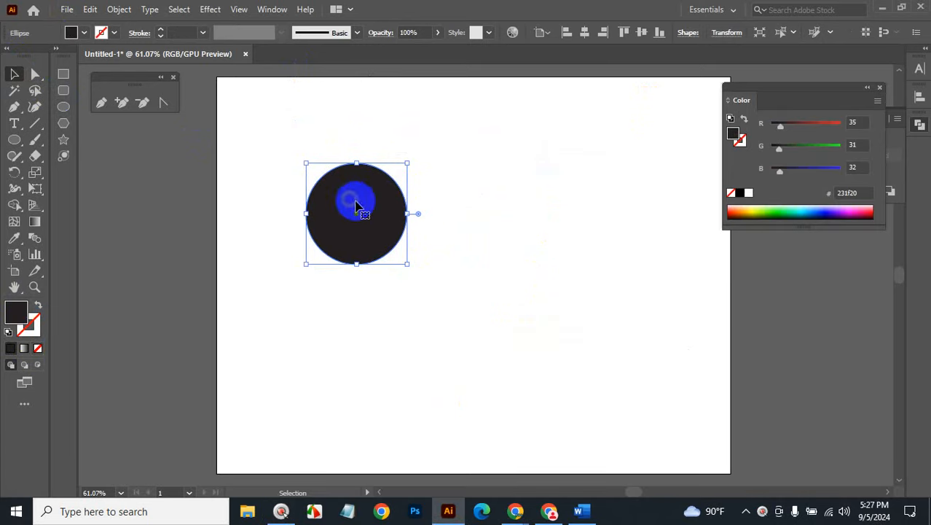
left_click(481, 221)
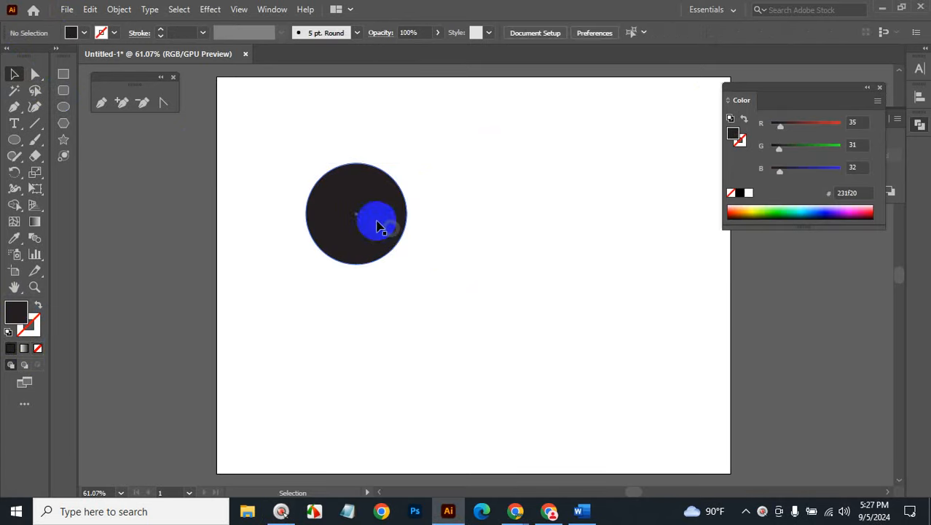
Step: Stretch the black circle into a wide horizontal ellipse and place an overlapping copy up and to its left
left_click_drag(377, 226, 577, 240)
key("alt")
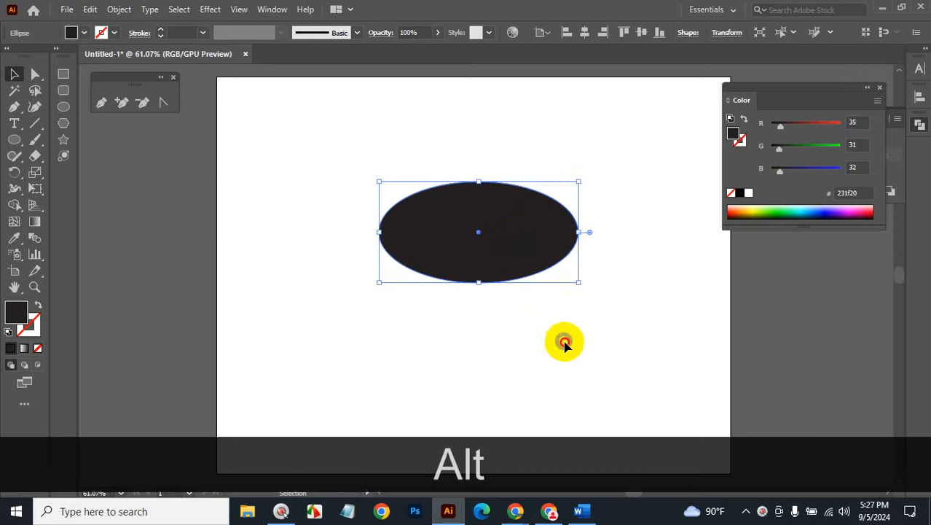
left_click_drag(478, 263, 370, 236)
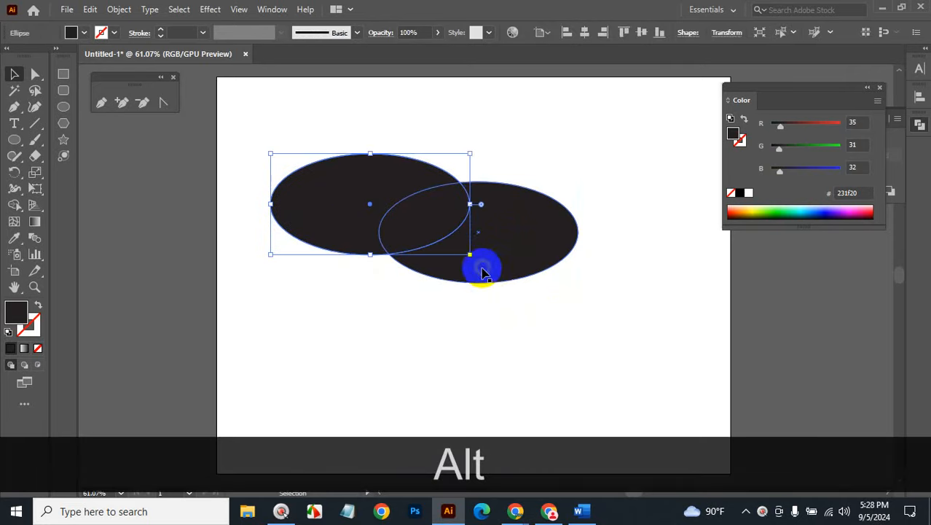
Step: Tilt the copied ellipse down to the right and shrink it so it overlaps the large ellipse's left end
left_click_drag(474, 257, 437, 299)
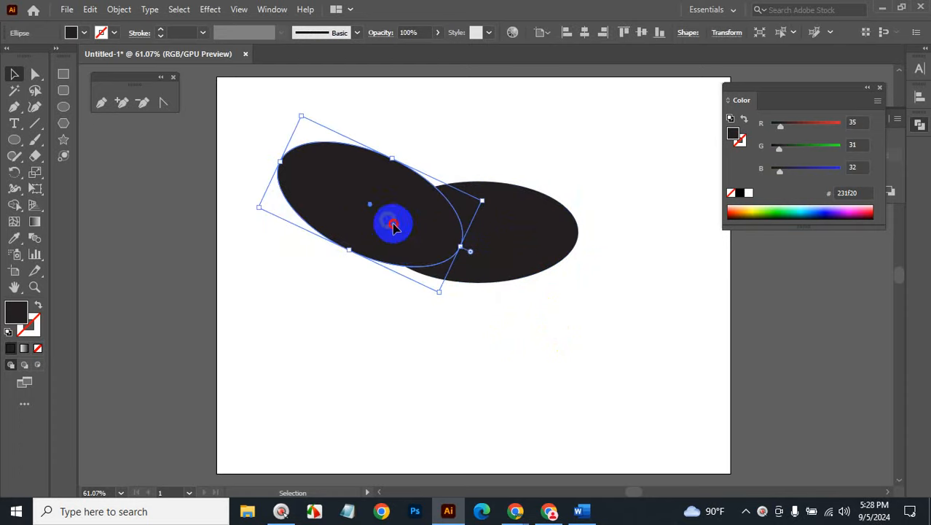
left_click_drag(393, 228, 361, 207)
left_click(596, 307)
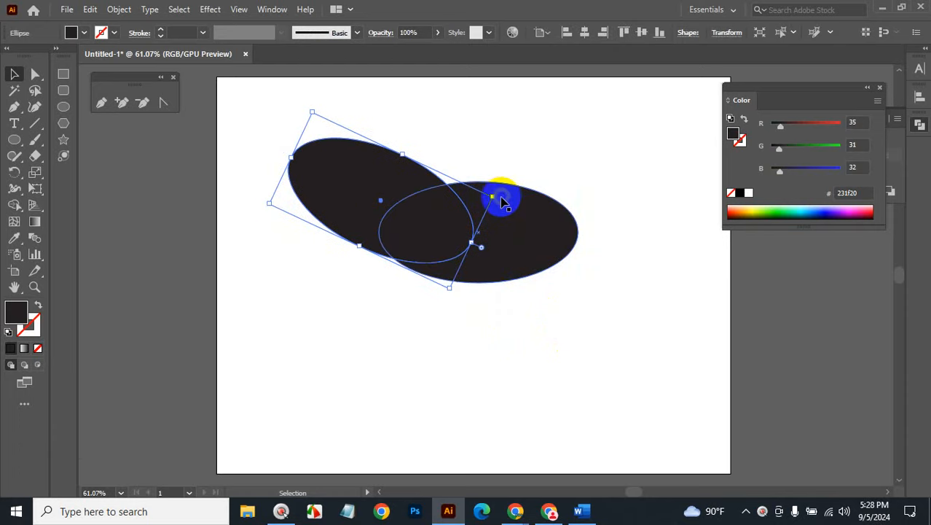
left_click_drag(502, 202, 492, 219)
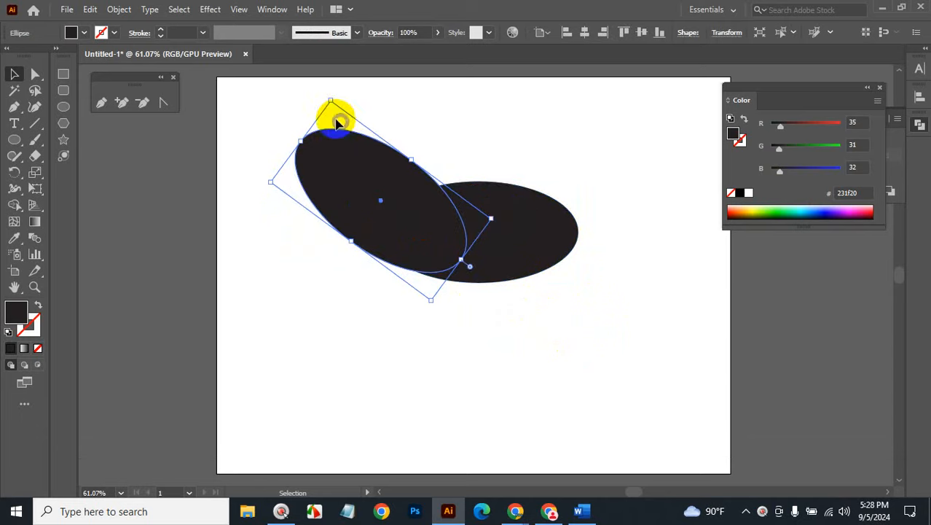
left_click_drag(332, 101, 341, 126)
left_click(487, 124)
Step: Make a small tilted black ellipse and attach it like a beak to the left edge of the tilted ellipse
left_click_drag(383, 214, 331, 232)
left_click(322, 306)
left_click(344, 301)
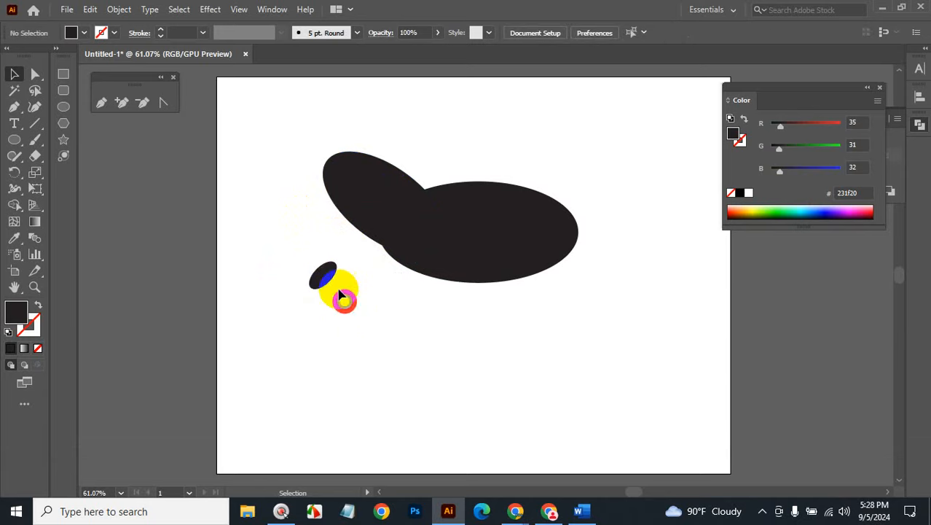
left_click_drag(327, 278, 329, 198)
left_click(312, 295)
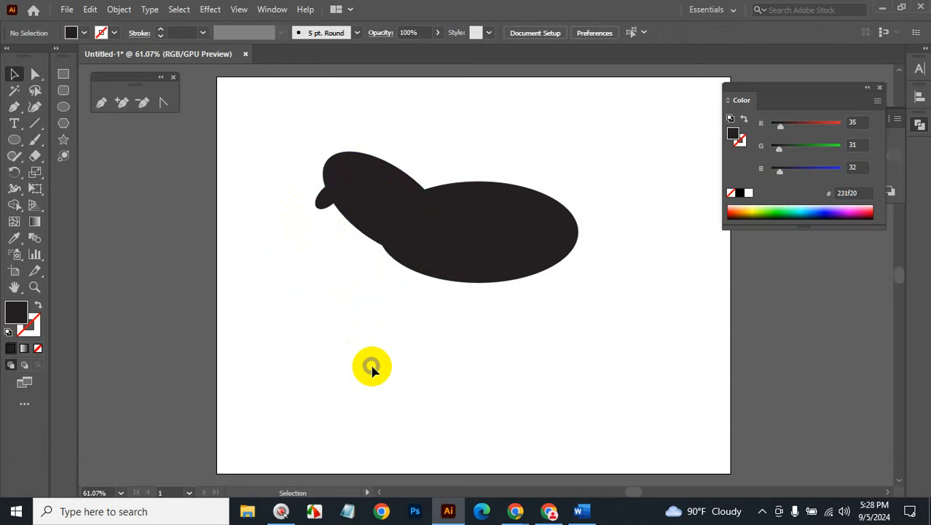
left_click_drag(325, 205, 319, 213)
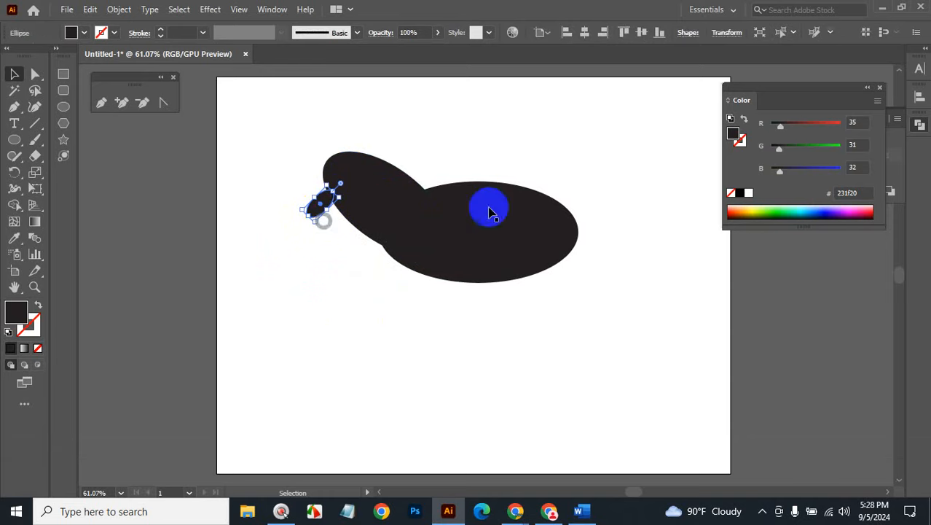
left_click(592, 353)
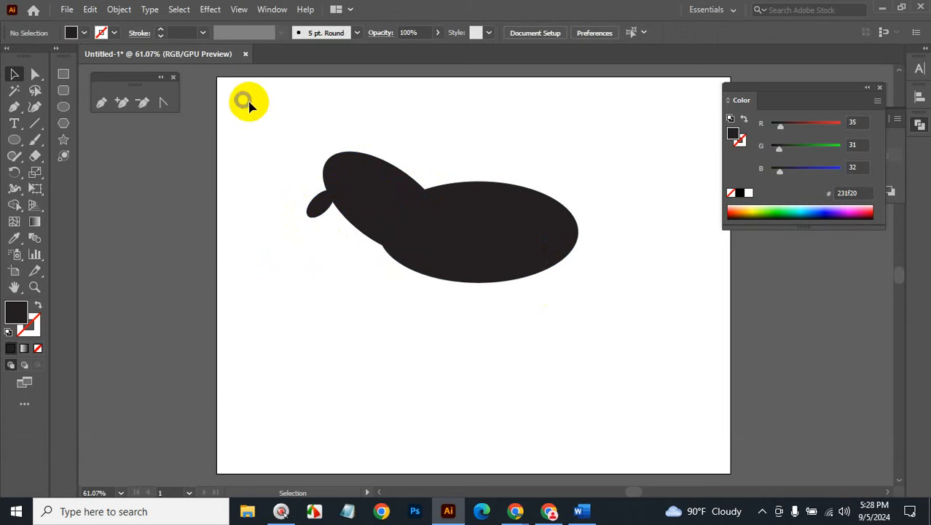
Step: Select all three ellipses, close the Color panel and merge them into one shape with Unite
left_click_drag(251, 99, 565, 375)
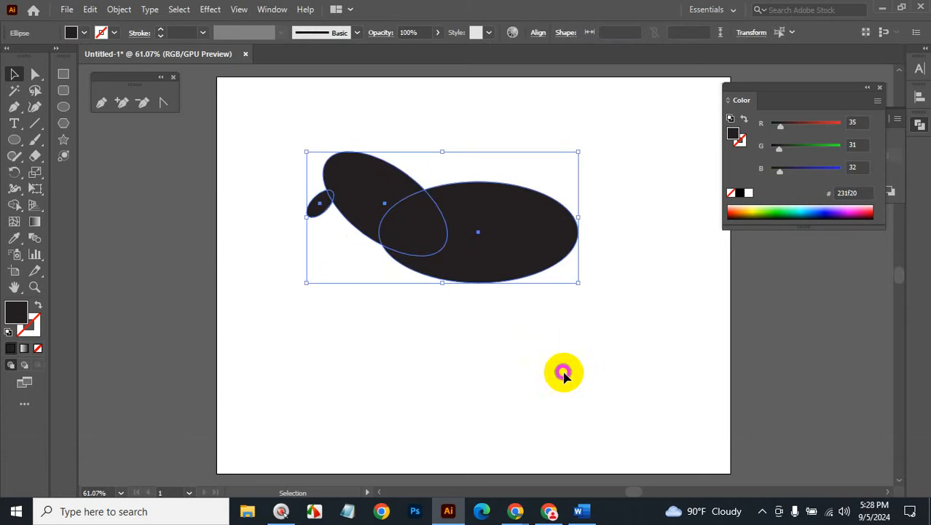
left_click(879, 88)
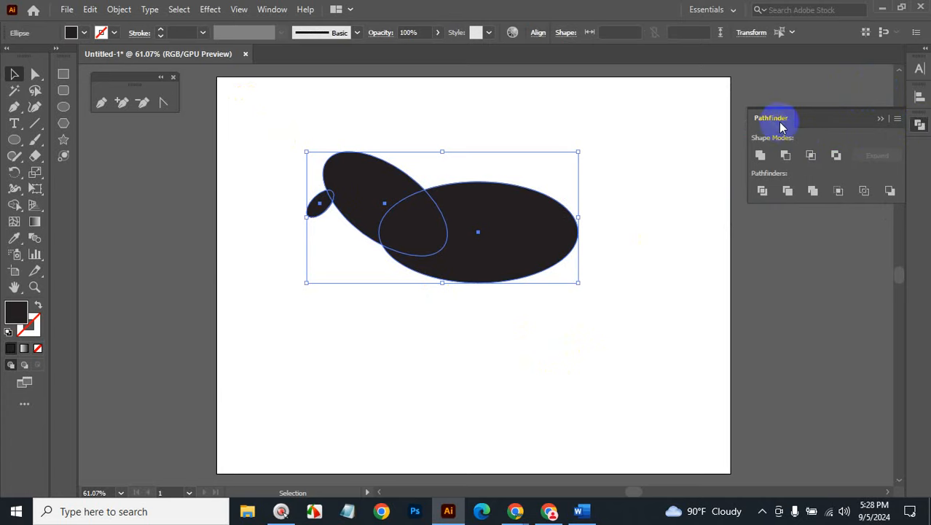
left_click(760, 155)
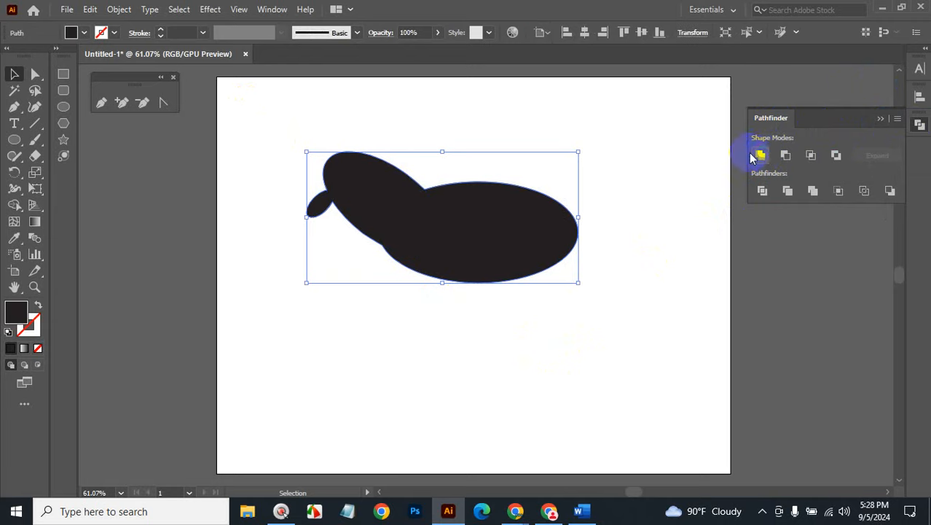
Step: Reposition the united bird shape within the upper half of the artboard
left_click_drag(434, 226, 533, 278)
left_click_drag(499, 241, 446, 172)
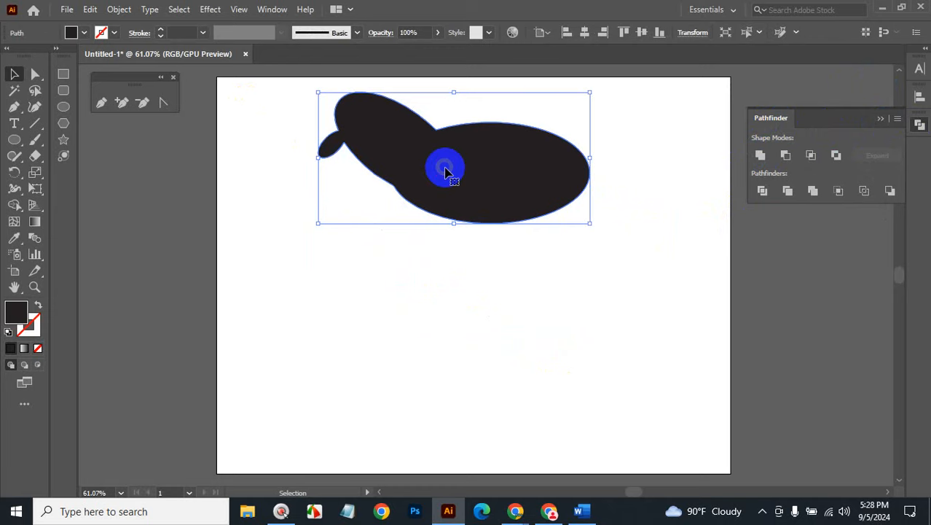
left_click_drag(446, 170, 411, 221)
Step: Draw a black square below the bird shape and a narrow vertical ellipse overlapping the square's upper edge
left_click(63, 76)
left_click_drag(424, 343, 486, 404)
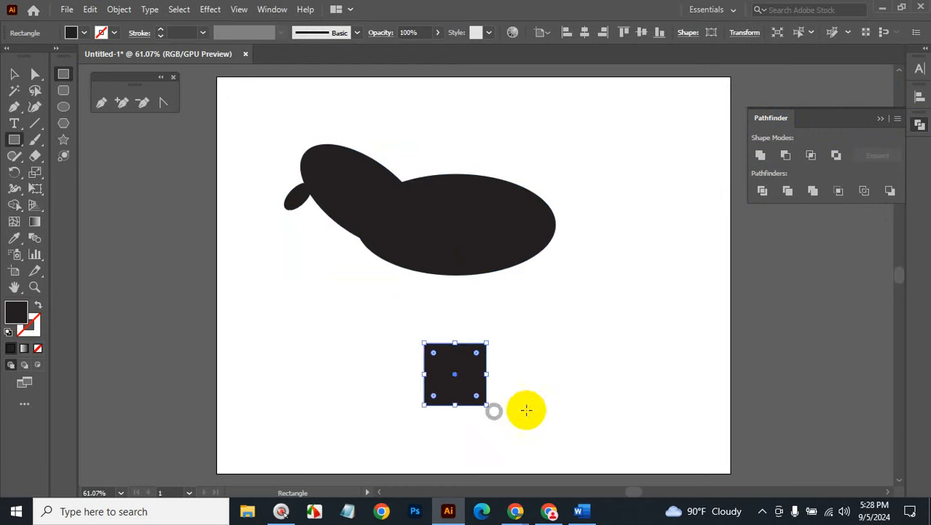
left_click(63, 108)
left_click_drag(455, 350, 475, 387)
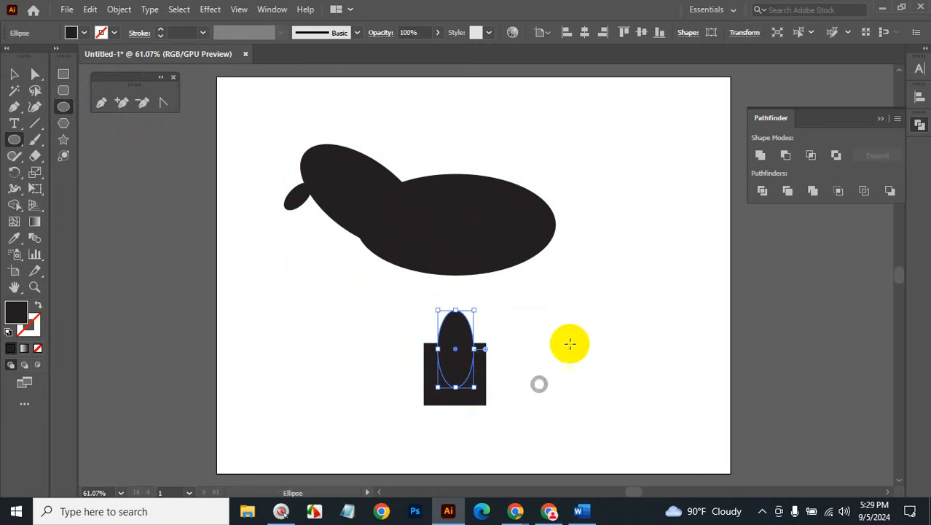
Step: Merge the square and narrow ellipse with Unite, and move the merged shape below and right of the bird
left_click(14, 73)
left_click_drag(403, 330, 506, 405)
left_click(760, 154)
left_click(581, 337)
left_click_drag(457, 368, 596, 329)
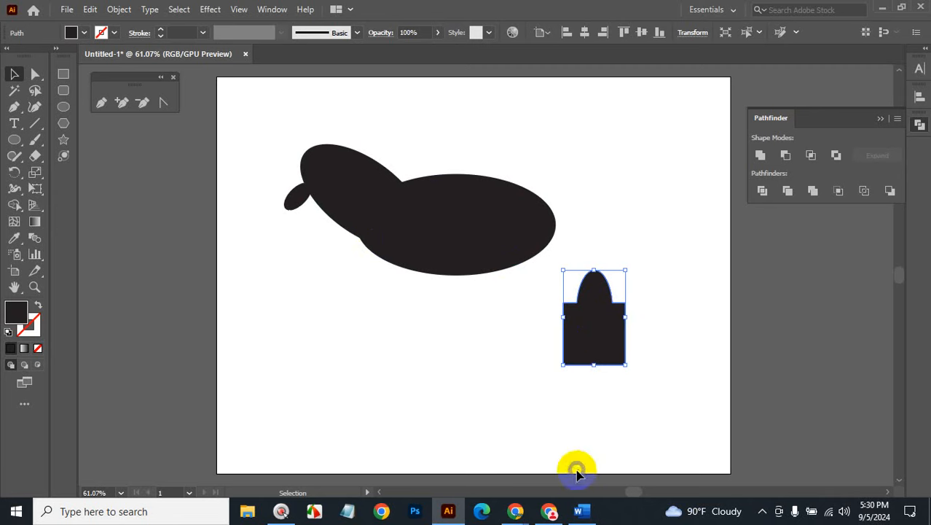
Step: Switch to the Google Meet call in Chrome, dismiss the screen-sharing notice and check the participants and raised hands
mouse_move(534, 514)
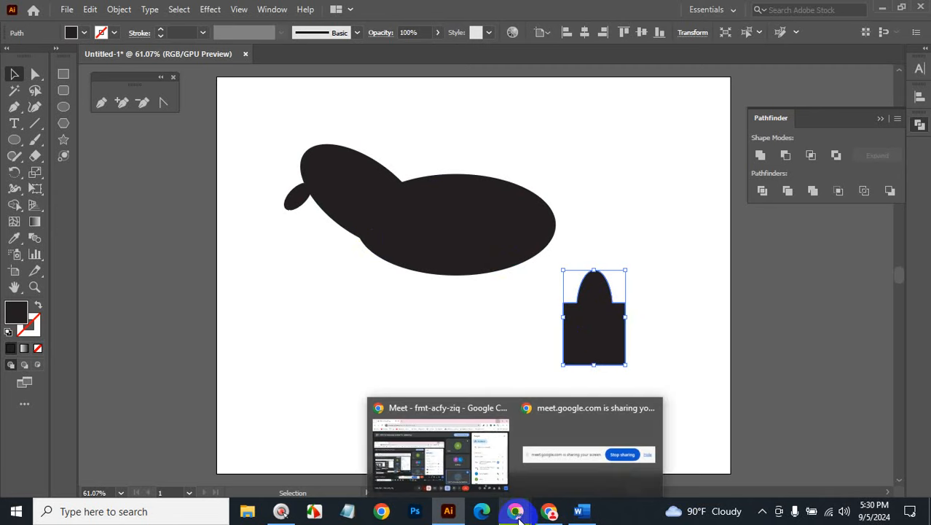
left_click(453, 449)
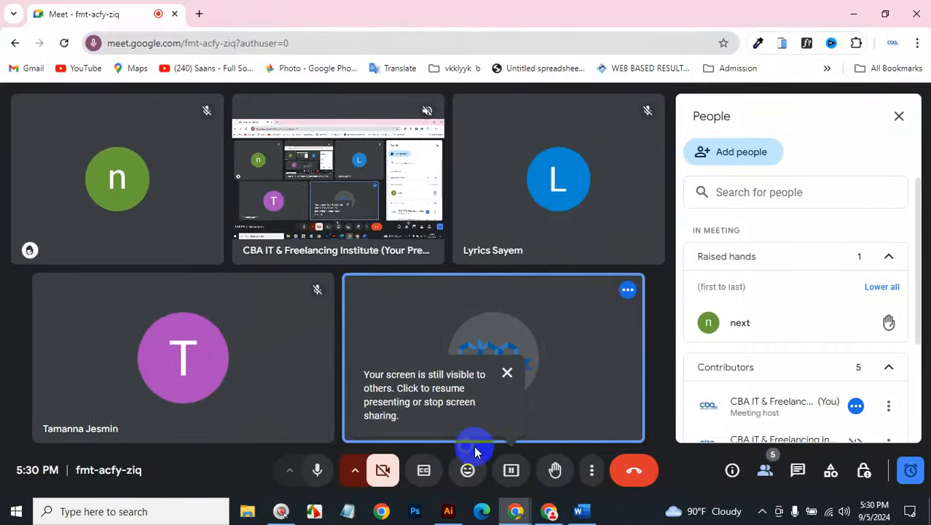
left_click(508, 374)
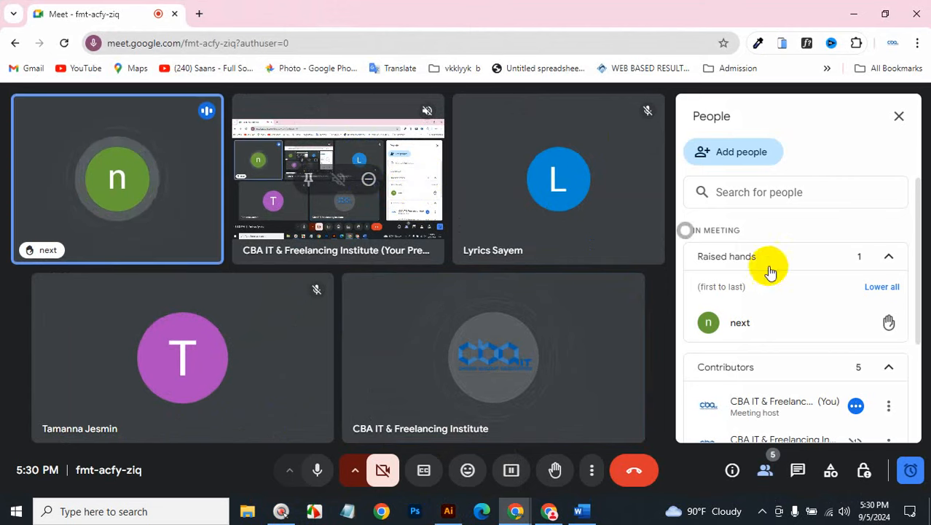
scroll(802, 280, "down", 3)
scroll(807, 281, "up", 3)
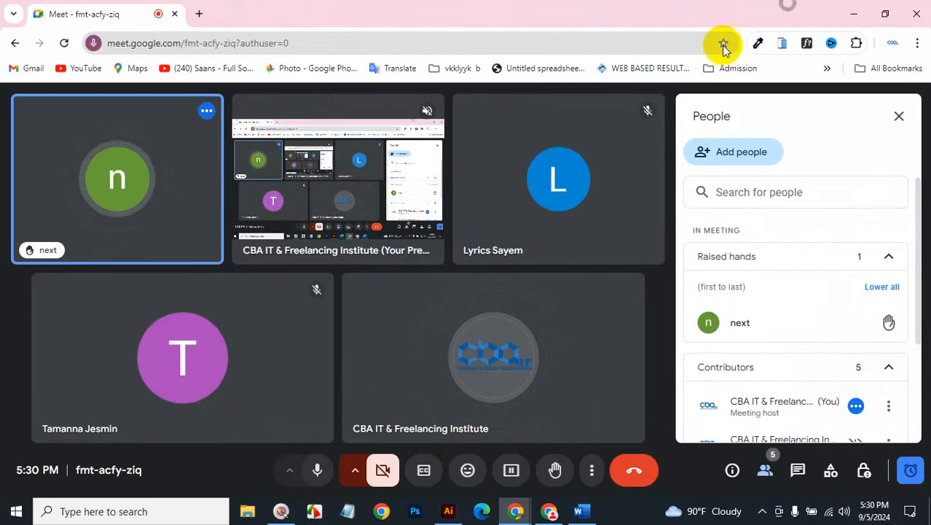
Step: Switch to the Facebook browser window, read the open chat and view its latest screenshot attachment at full size
left_click(551, 515)
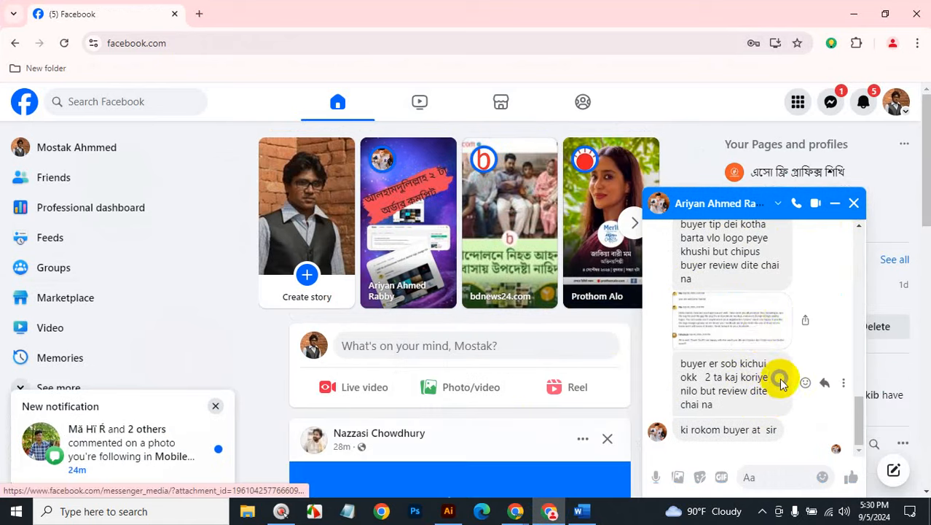
scroll(781, 379, "up", 5)
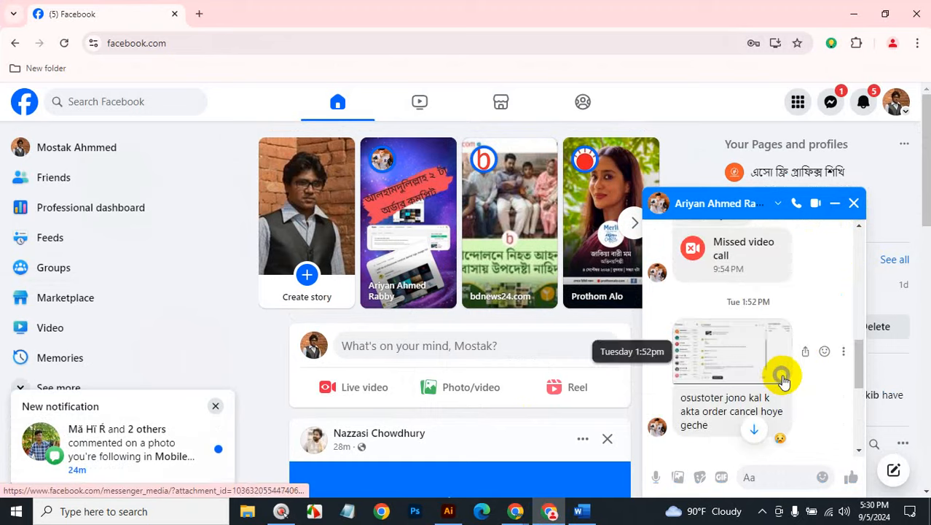
scroll(780, 379, "down", 5)
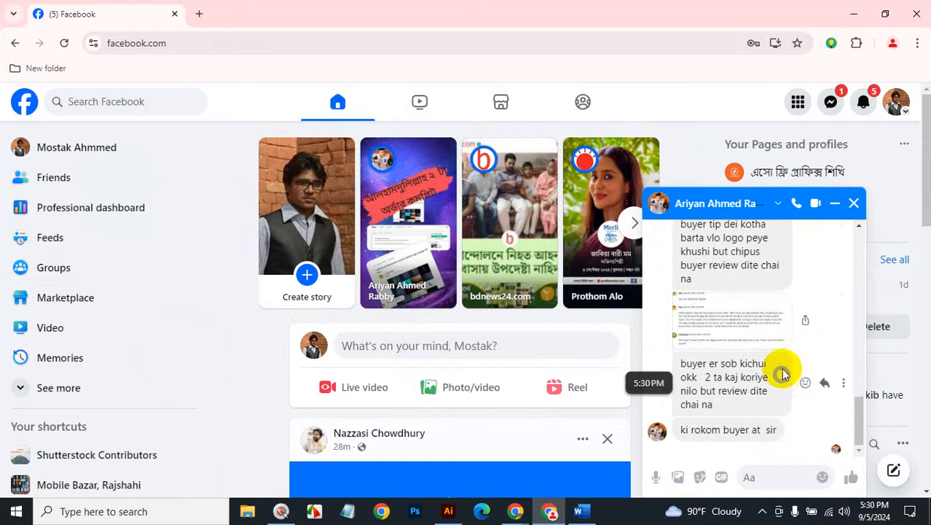
left_click(753, 327)
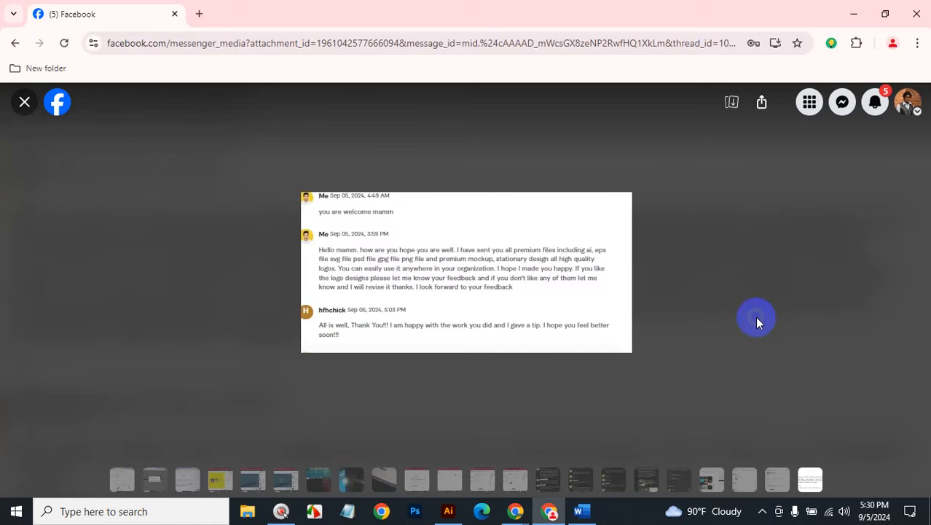
left_click(24, 102)
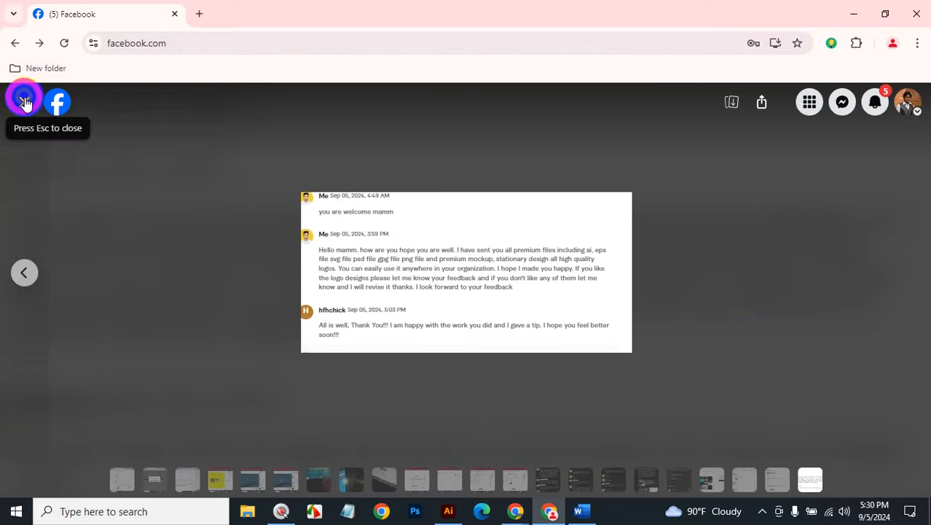
Step: Close the Facebook chat and minimize both browser windows to return to Illustrator
left_click(853, 204)
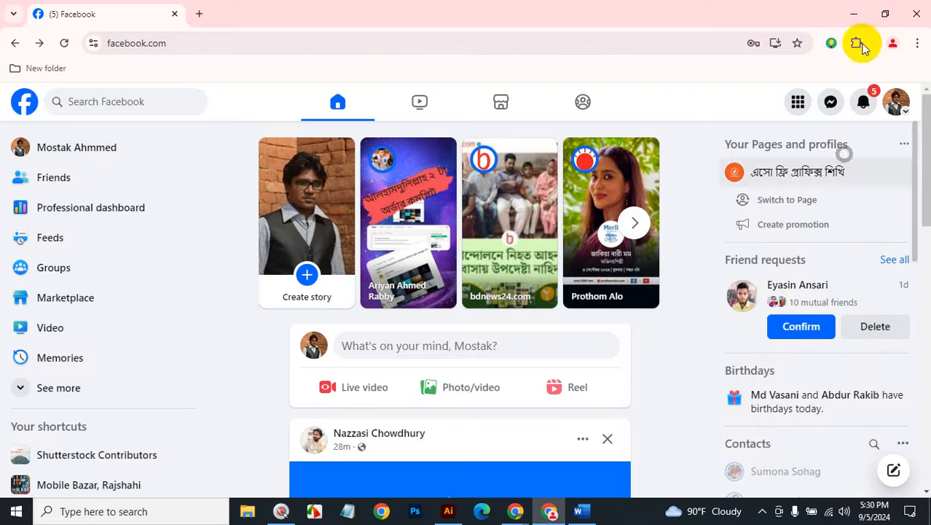
left_click(855, 10)
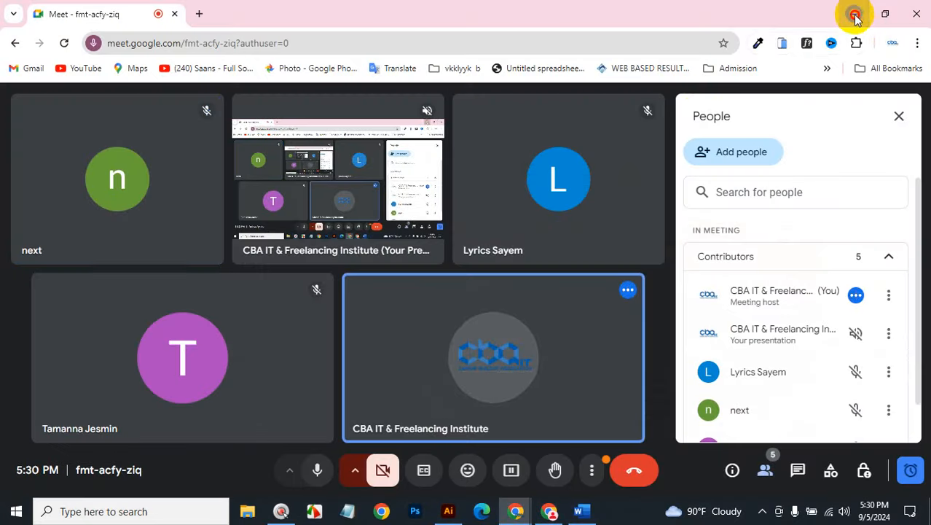
left_click(854, 12)
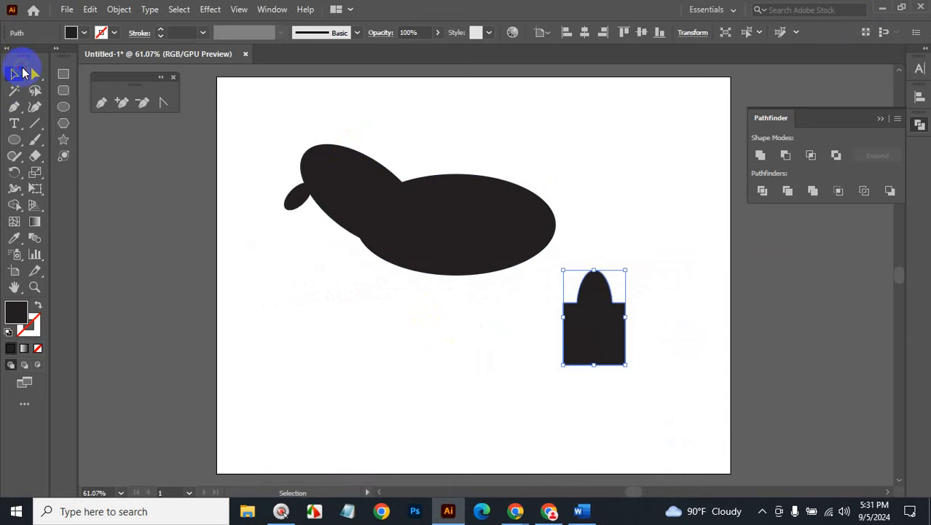
Step: Delete the bird shape and the merged square-and-ellipse shape from the artboard
left_click(410, 239)
key("BackSpace")
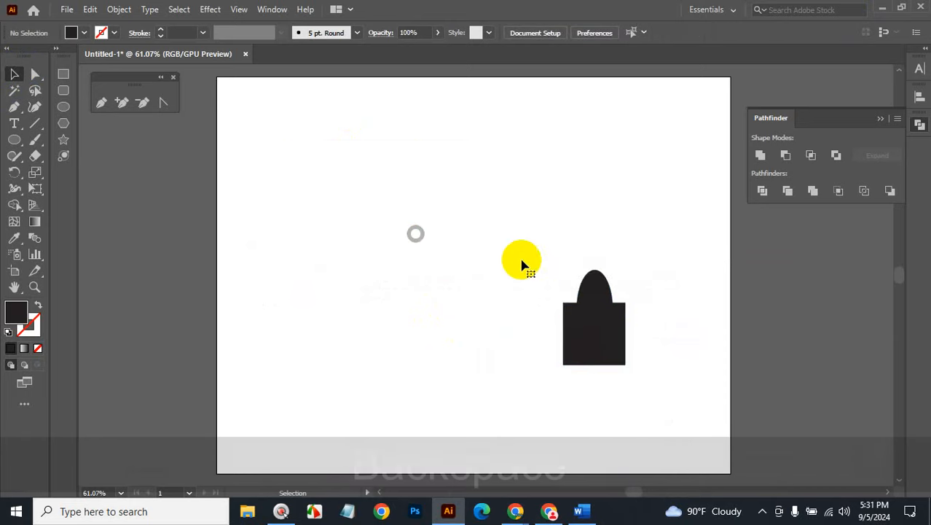
left_click(613, 321)
key("BackSpace")
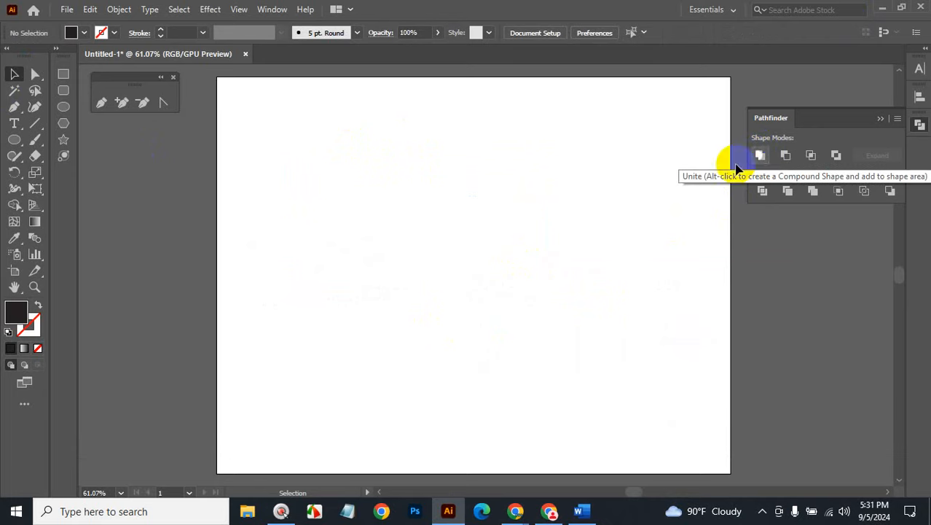
Step: Draw a slightly tall ellipse in the artboard's upper middle and fill it with blue
left_click(64, 110)
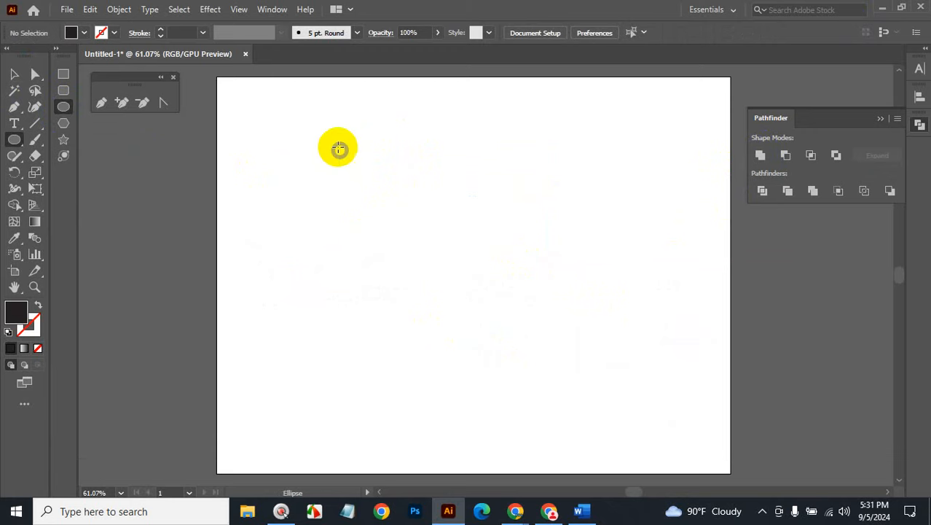
left_click_drag(337, 146, 418, 240)
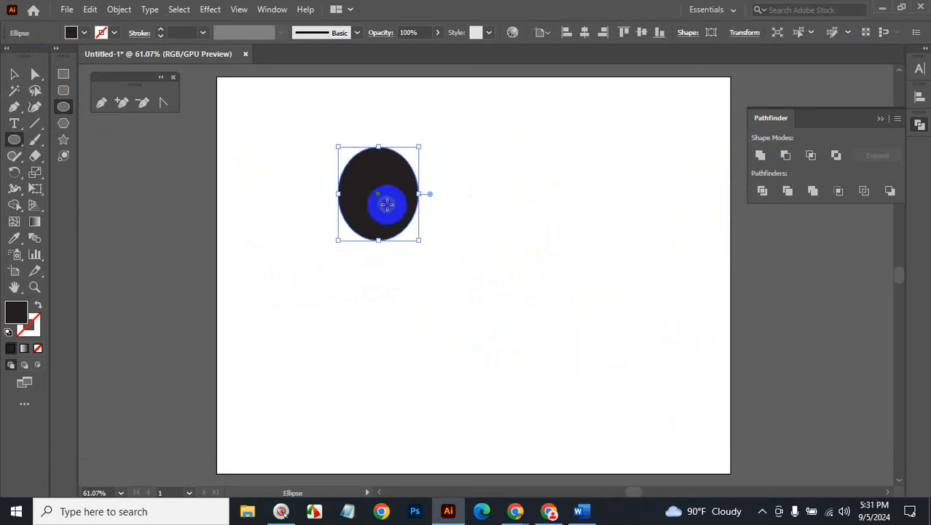
left_click(95, 32)
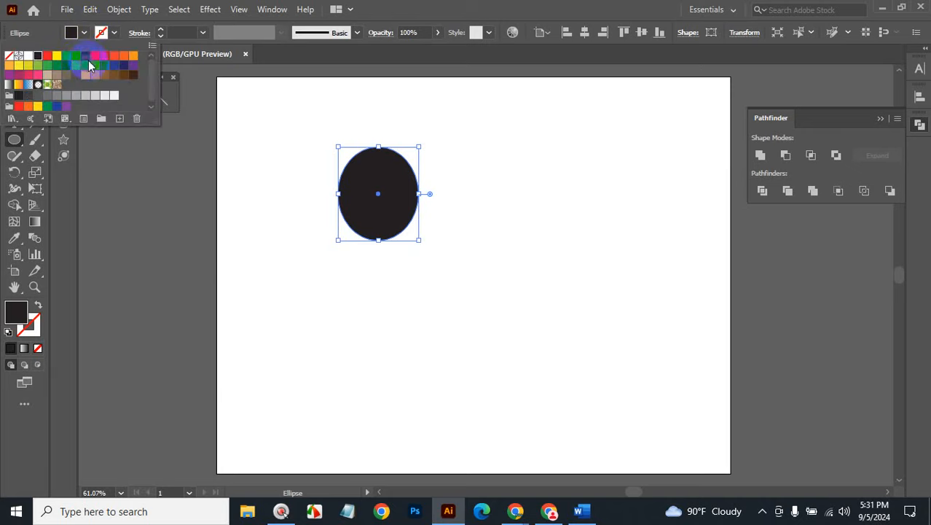
left_click(103, 69)
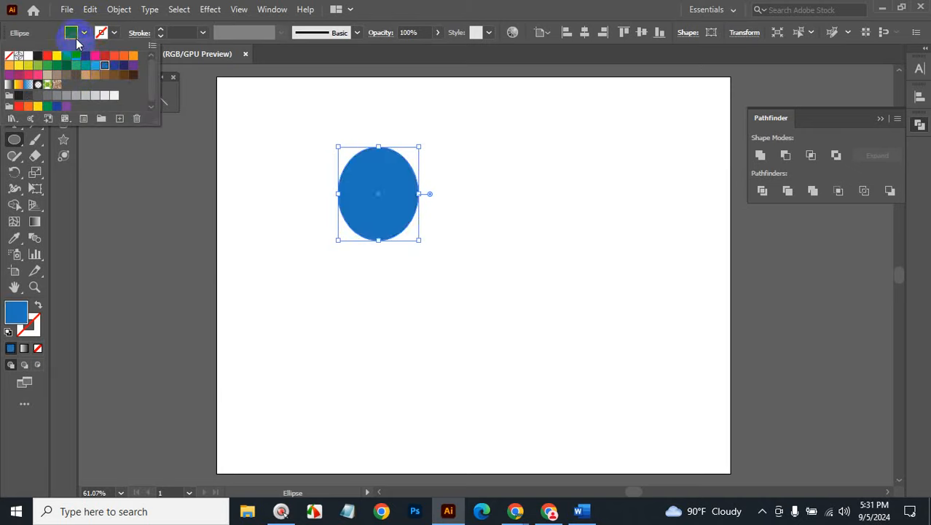
Step: Place a copy of the blue ellipse clear of it, down to the right, and apply Unite to both
left_click(14, 74)
left_click(371, 209)
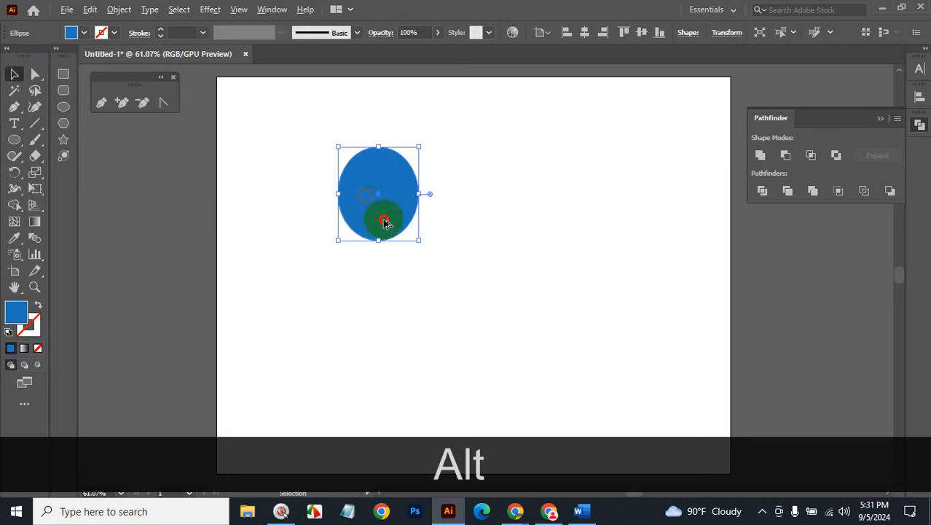
left_click_drag(371, 210, 501, 291)
left_click_drag(378, 239, 576, 383)
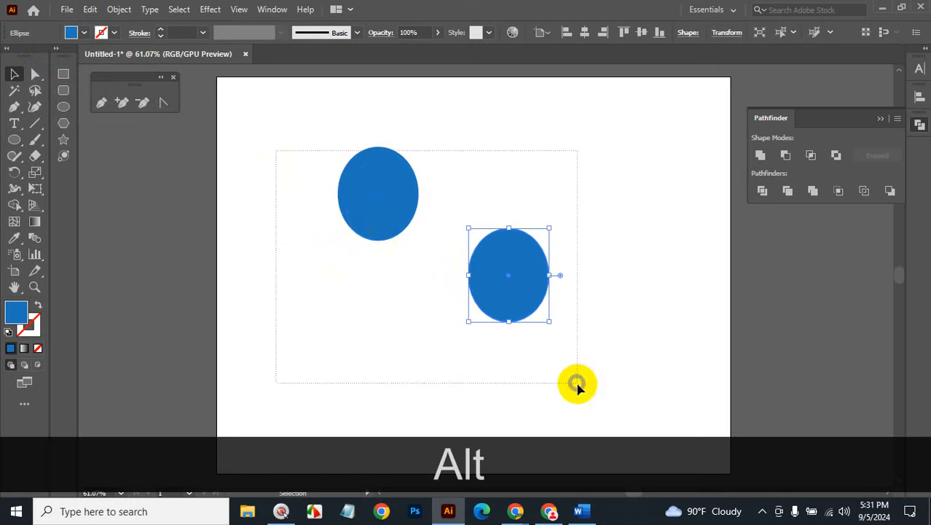
left_click(760, 154)
left_click(628, 305)
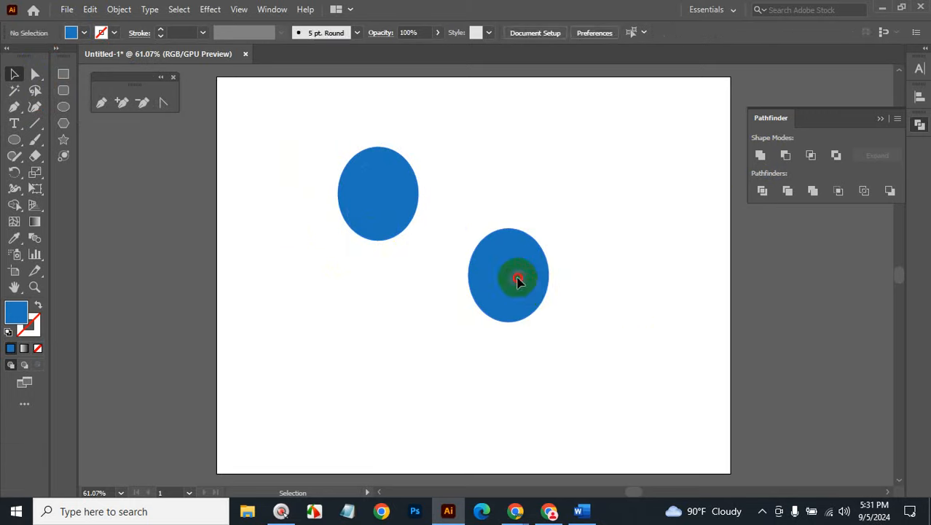
Step: Ungroup the two blue ellipses, overlap them side by side and select both
left_click_drag(517, 276, 427, 222)
right_click(494, 202)
left_click(567, 311)
left_click_drag(455, 312, 358, 179)
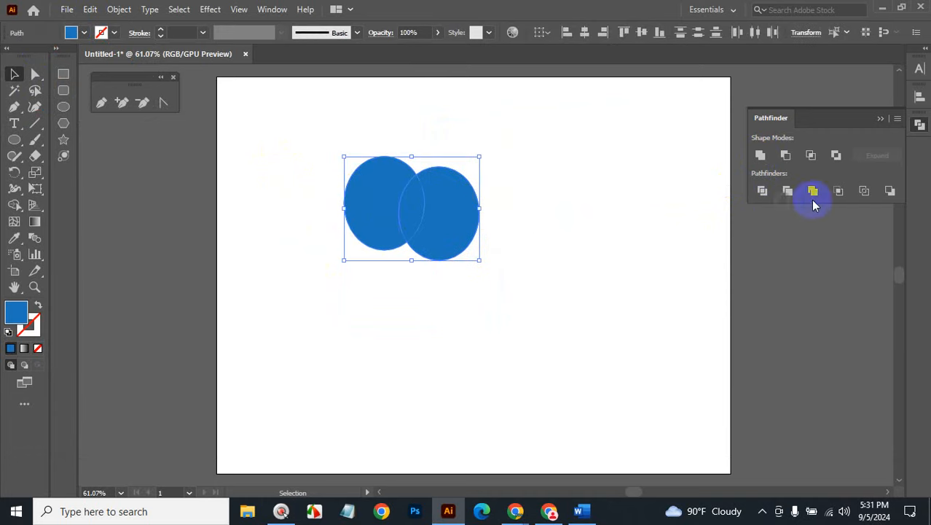
Step: Try Unite on the overlapping ellipses, look for an Ungroup option on the result and undo the merge
left_click(760, 155)
right_click(417, 202)
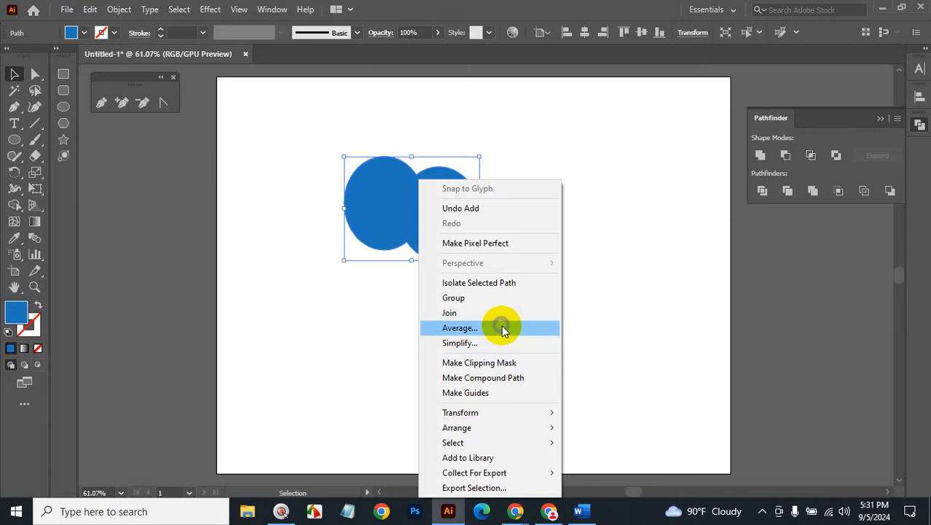
left_click(660, 303)
key("ctrl+z")
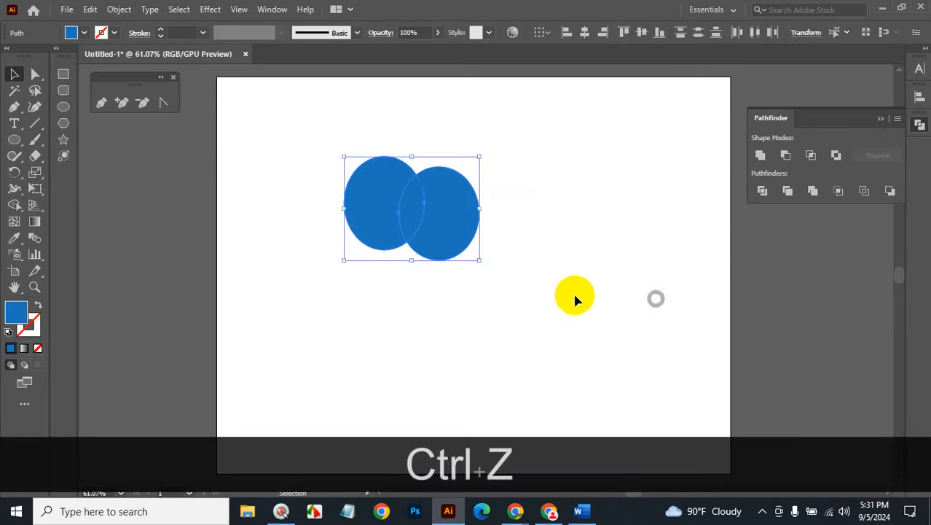
Step: Move the two blue ellipses independently so they sit side by side with a small gap between them
left_click(559, 221)
left_click_drag(455, 224, 569, 218)
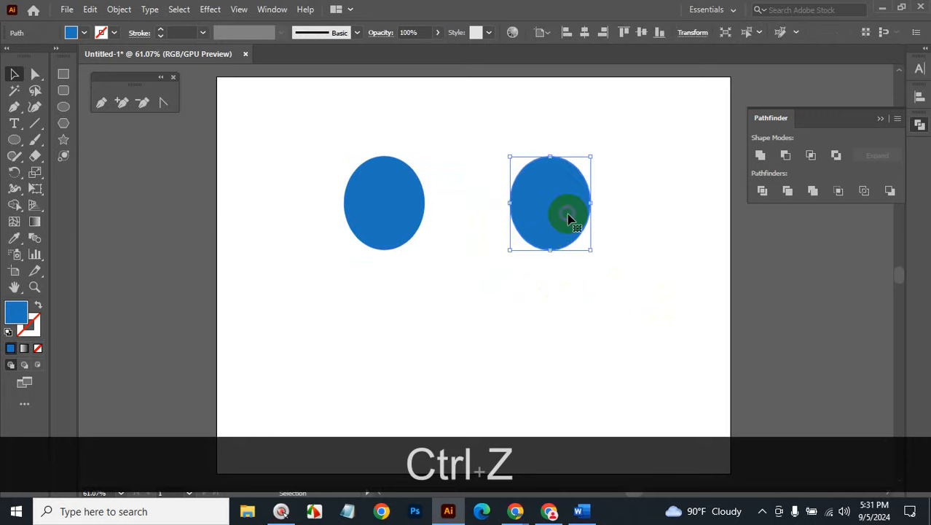
left_click_drag(593, 309, 341, 149)
mouse_move(611, 287)
left_mouse_down()
mouse_move(558, 283)
mouse_move(620, 293)
left_mouse_up()
left_click_drag(379, 205, 445, 201)
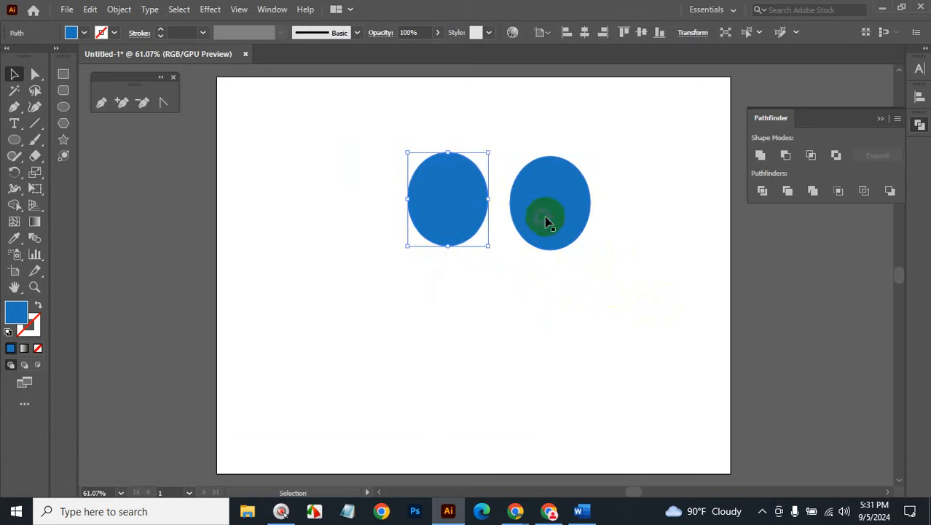
left_click(548, 218)
left_click(570, 311)
left_click_drag(575, 302, 404, 158)
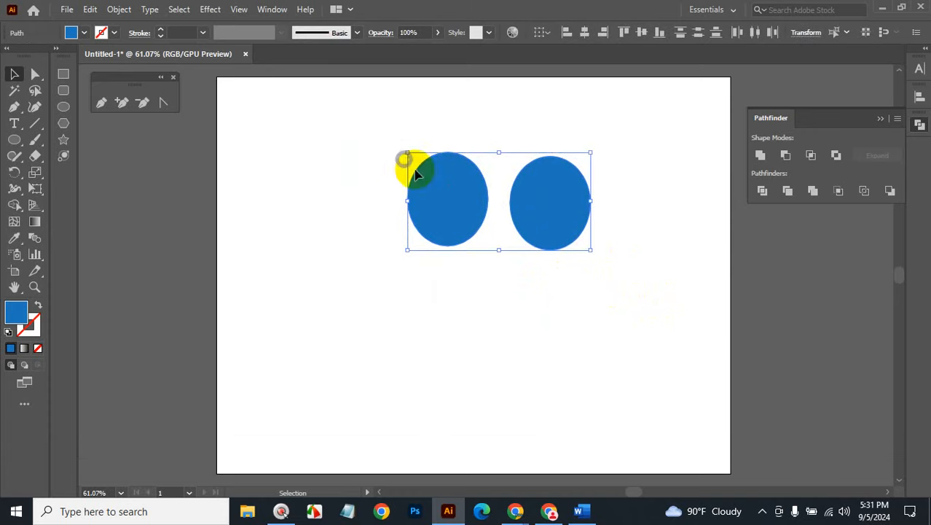
left_click(595, 279)
Step: Overlap the two blue ellipses once more, and delete both from the artboard
left_click_drag(545, 197, 468, 196)
left_click_drag(575, 322, 358, 152)
key("BackSpace")
Step: Draw a large blue circle outward from its center in the artboard's upper middle
left_click(63, 106)
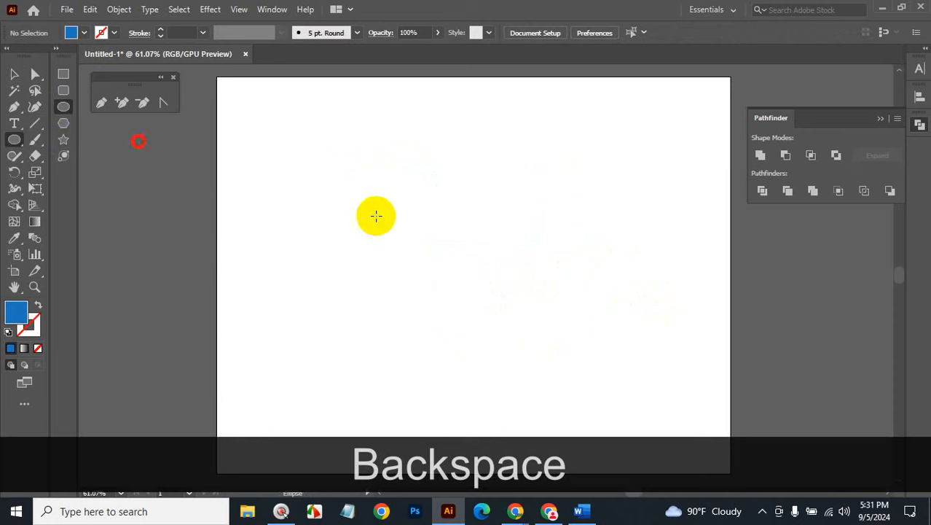
left_click_drag(405, 204, 465, 280)
left_click(14, 74)
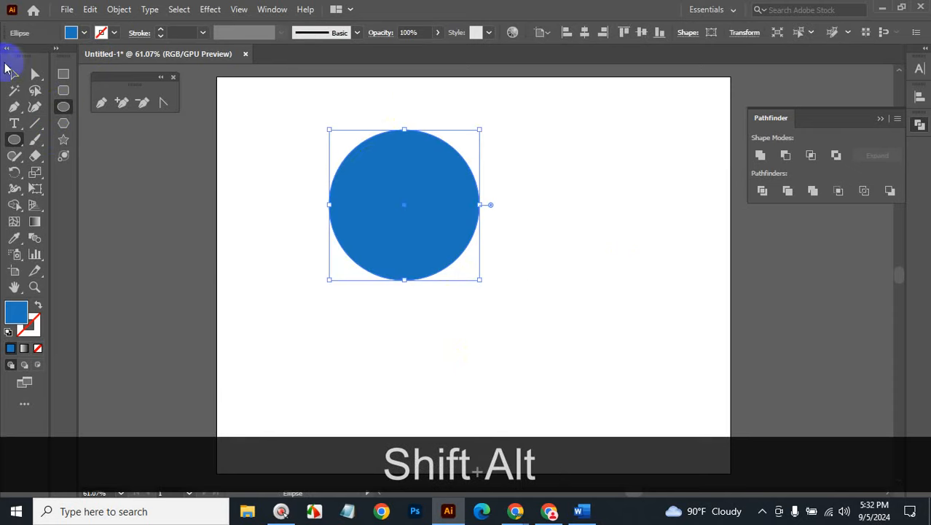
left_click(549, 253)
Step: Place a copy of the blue circle diagonally overlapping the original, and fill the copy with the artboard's white using the Eyedropper
left_click_drag(441, 212, 481, 240)
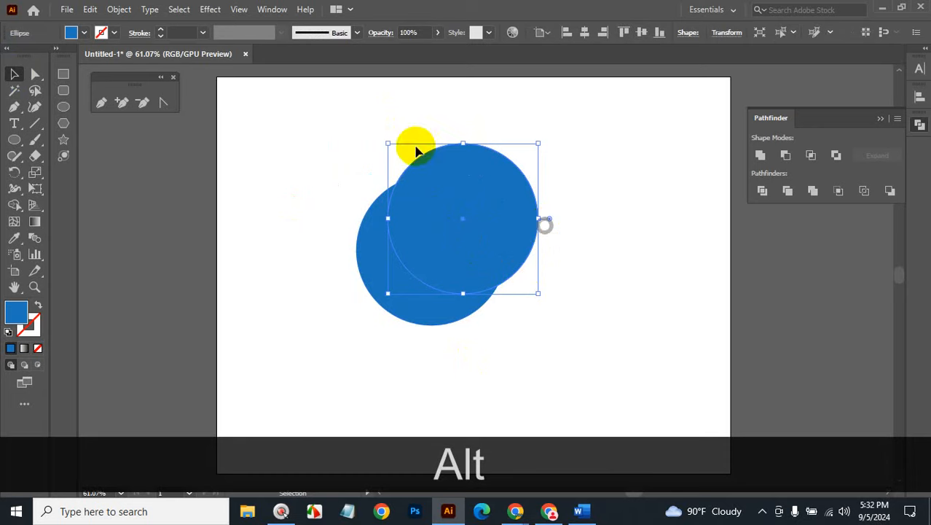
key("i")
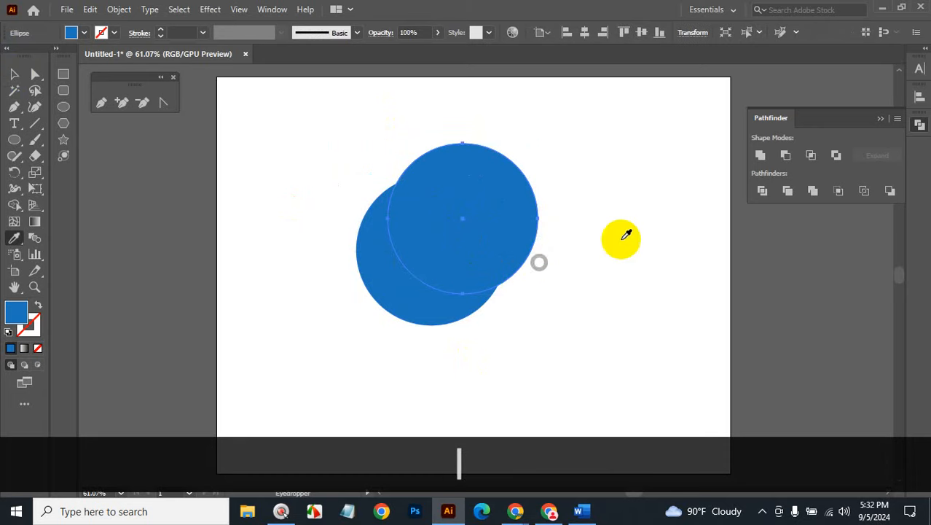
left_click(638, 232)
left_click(11, 73)
Step: Nudge the white circle slightly down and to the left over the blue one to widen the blue crescent
left_click(283, 343)
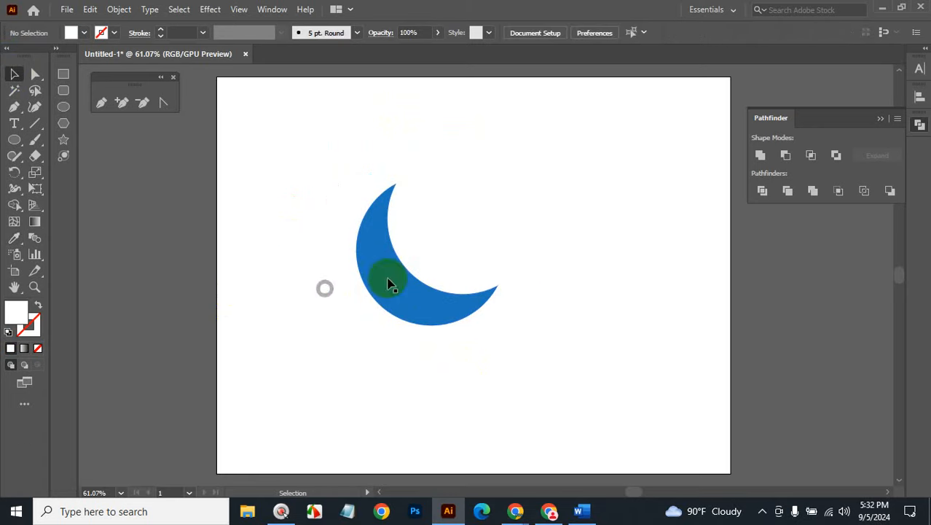
left_click_drag(461, 239, 455, 244)
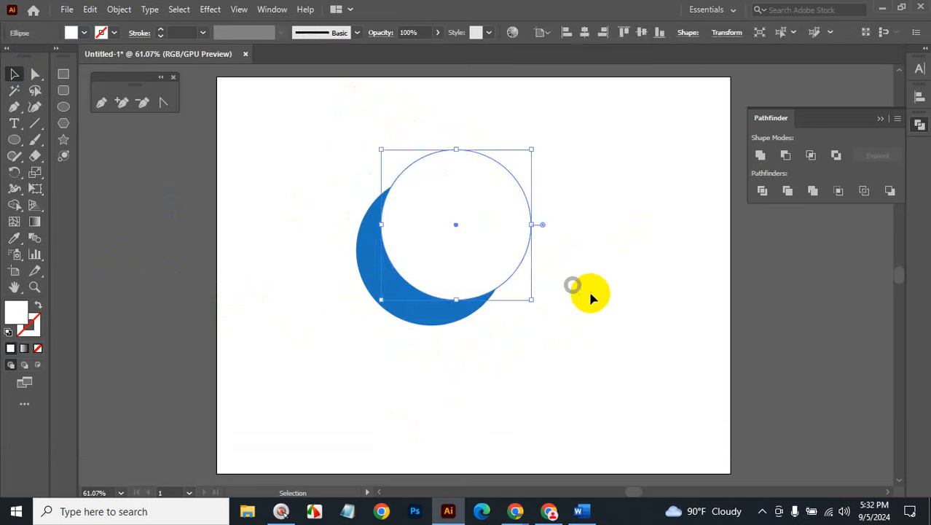
left_click(625, 321)
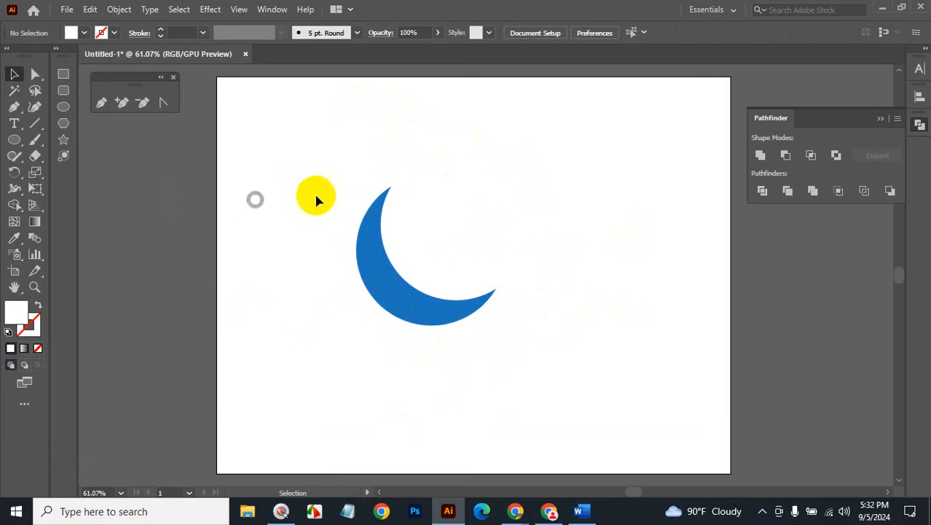
Step: Try cutting the white circle's regions away from the blue circle with the Shape Builder tool, and undo the cut
left_click_drag(302, 156, 554, 329)
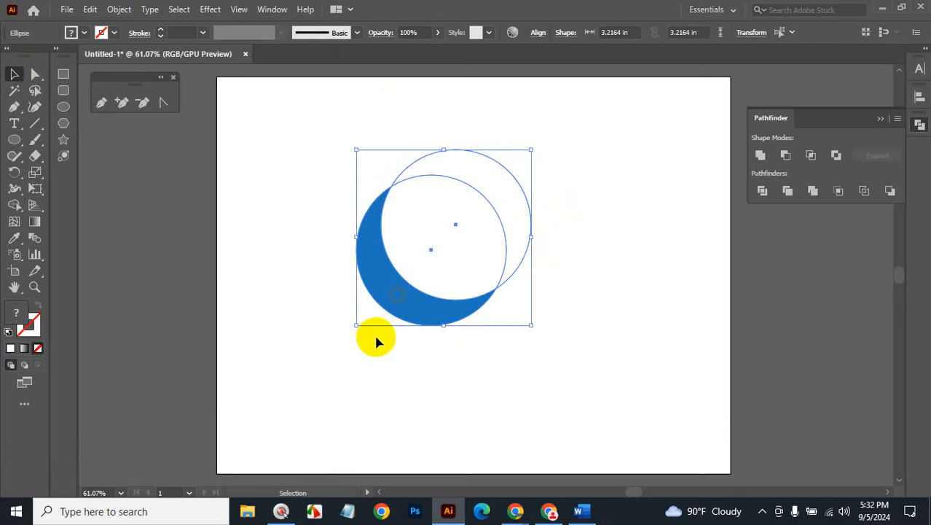
left_click(551, 338)
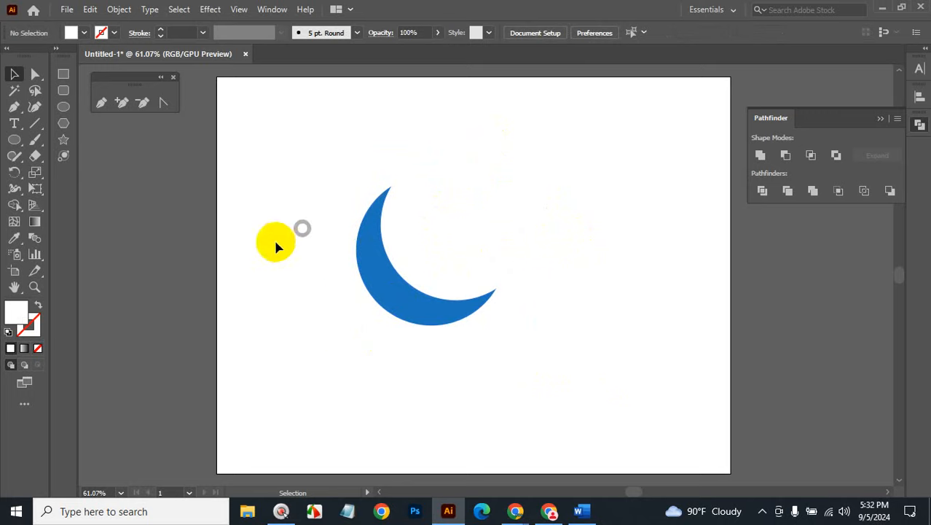
left_click_drag(301, 155, 603, 374)
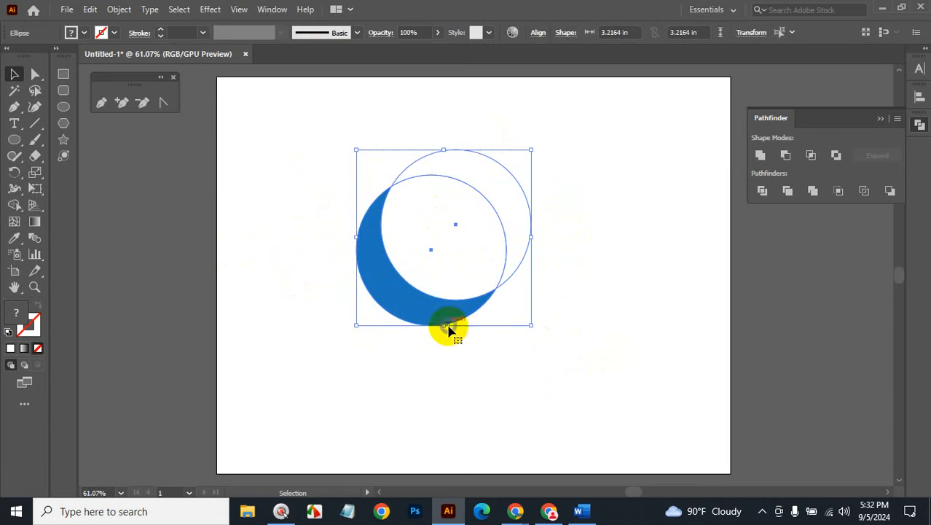
left_click(14, 206)
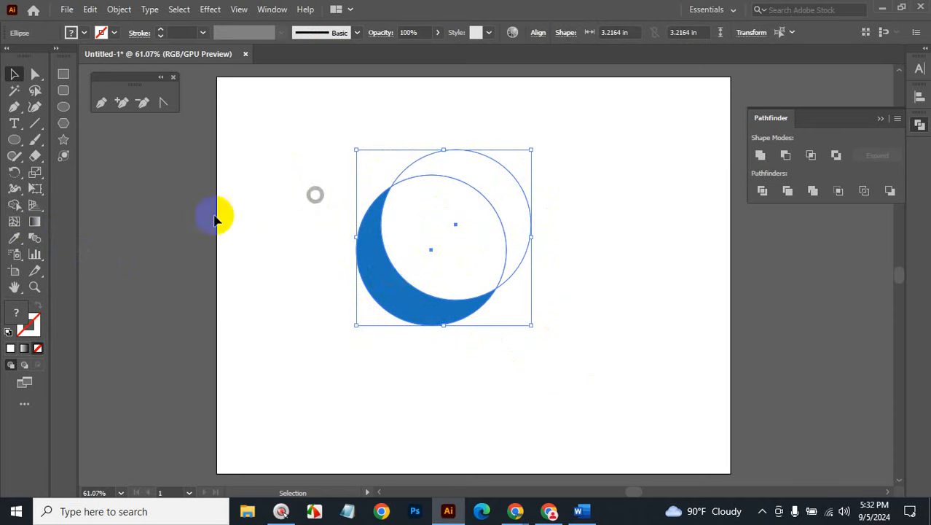
left_click(15, 206)
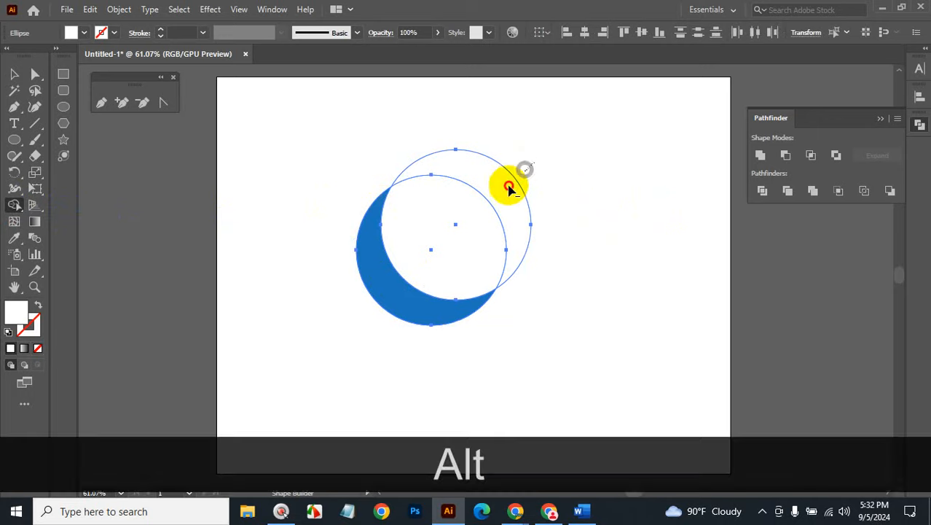
left_click_drag(510, 182, 466, 231)
left_click(640, 227)
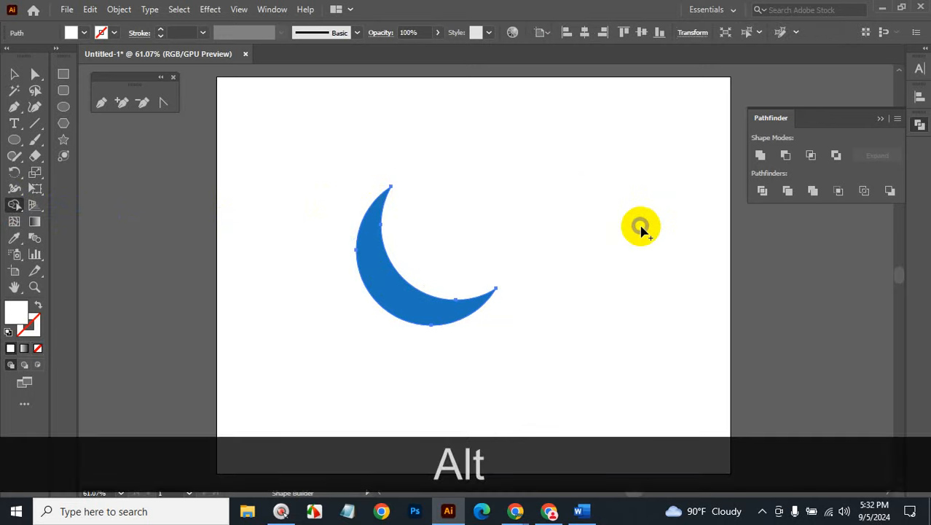
key("ctrl+z")
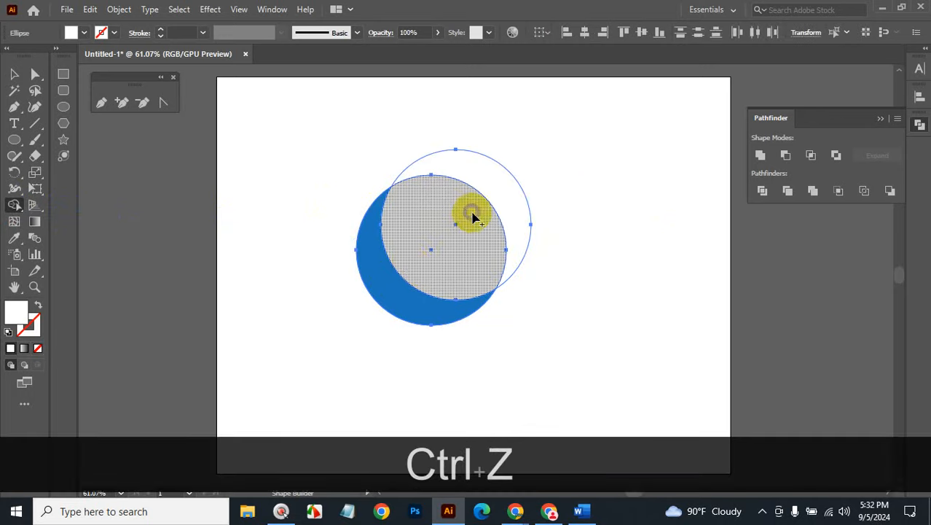
Step: Try merging the overlapping regions of the two circles with the Shape Builder tool, and undo the merges
mouse_move(430, 248)
left_mouse_down()
mouse_move(416, 250)
mouse_move(510, 184)
left_mouse_up()
left_click(624, 229)
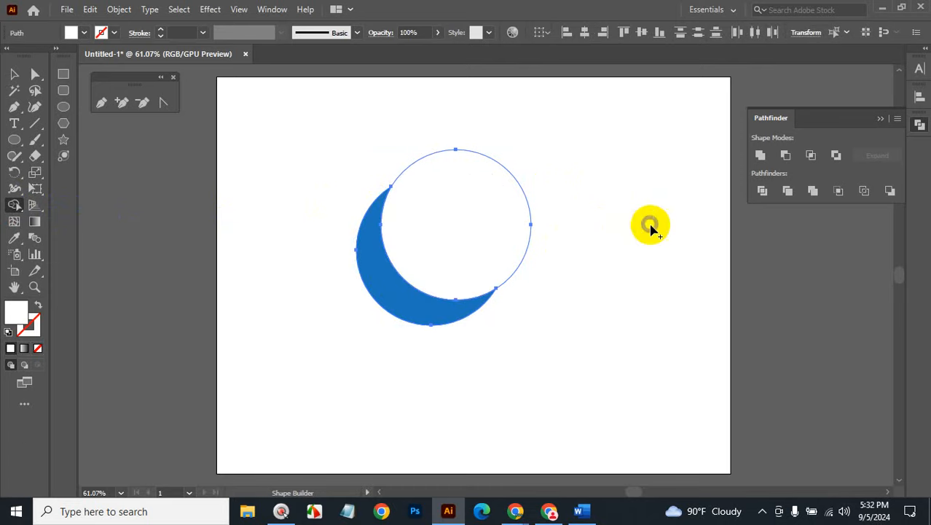
left_click_drag(412, 312, 446, 257)
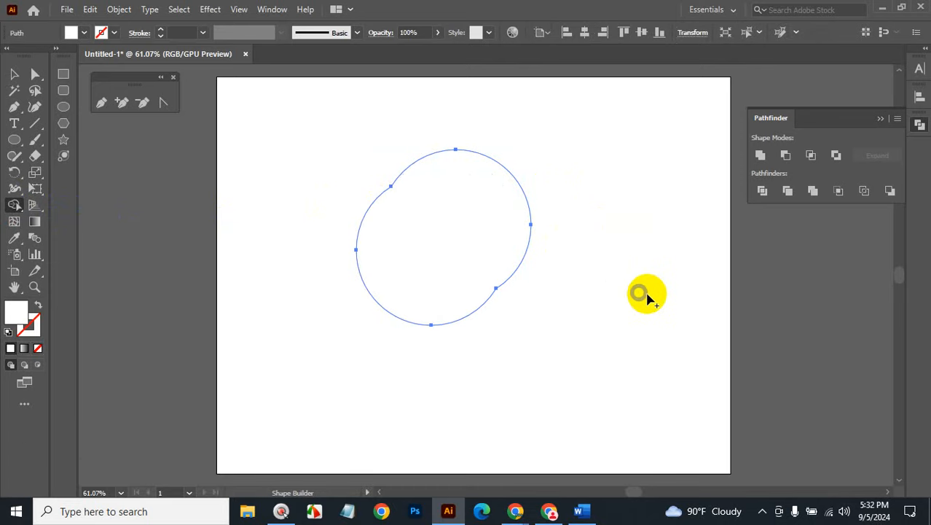
left_click(649, 293)
key("ctrl+z")
key("ctrl+z")
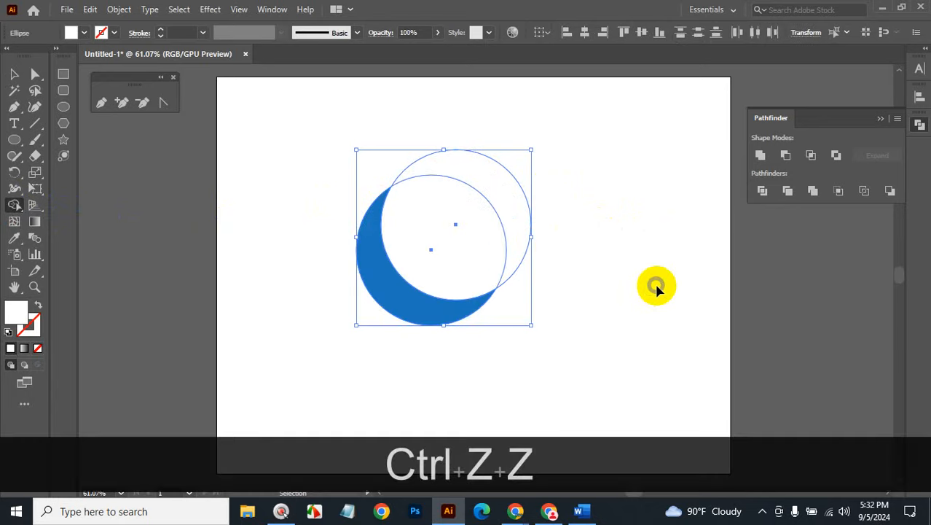
Step: Try Minus Front on the white and blue circles, move the resulting crescent, and undo back to two circles
left_click(14, 74)
left_click(354, 141)
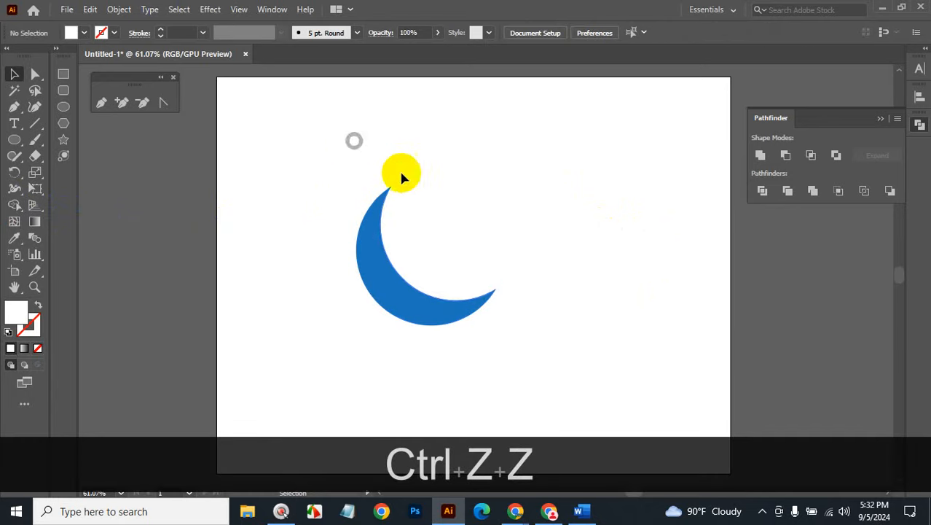
left_click(458, 202)
left_click(576, 158)
left_click_drag(346, 140, 492, 312)
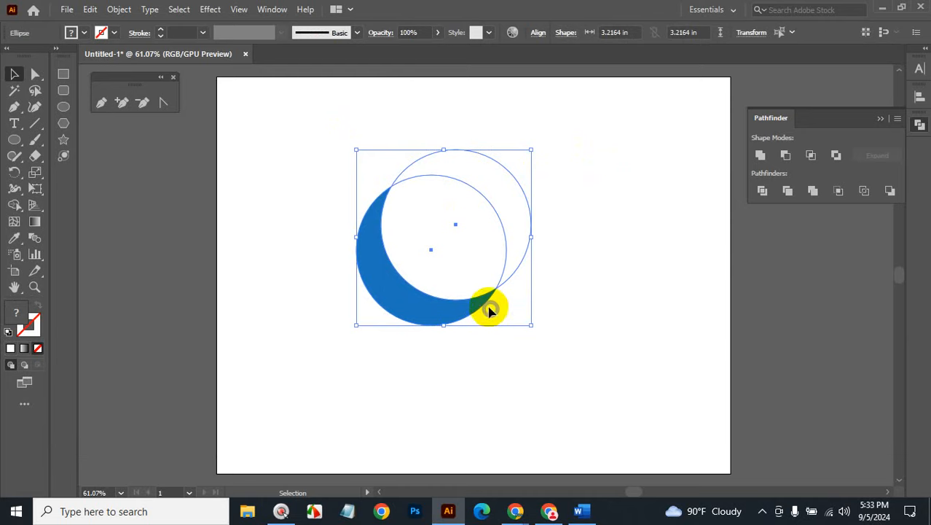
left_click(784, 158)
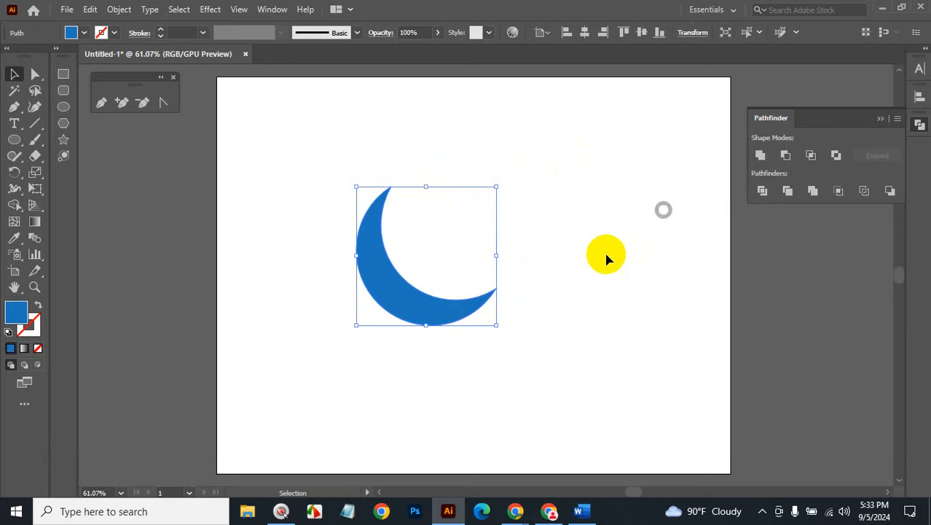
left_click(607, 267)
left_click_drag(404, 309, 441, 312)
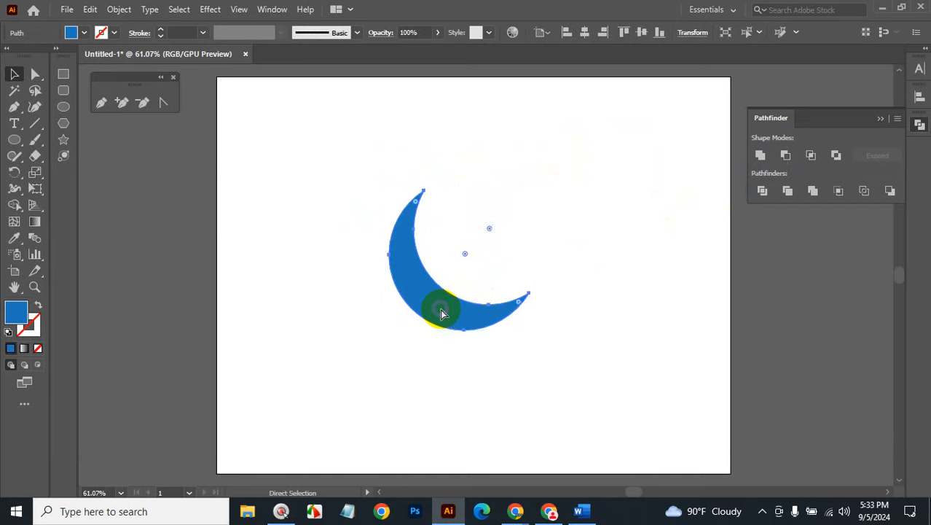
key("ctrl+z")
key("ctrl+z")
key("ctrl+z")
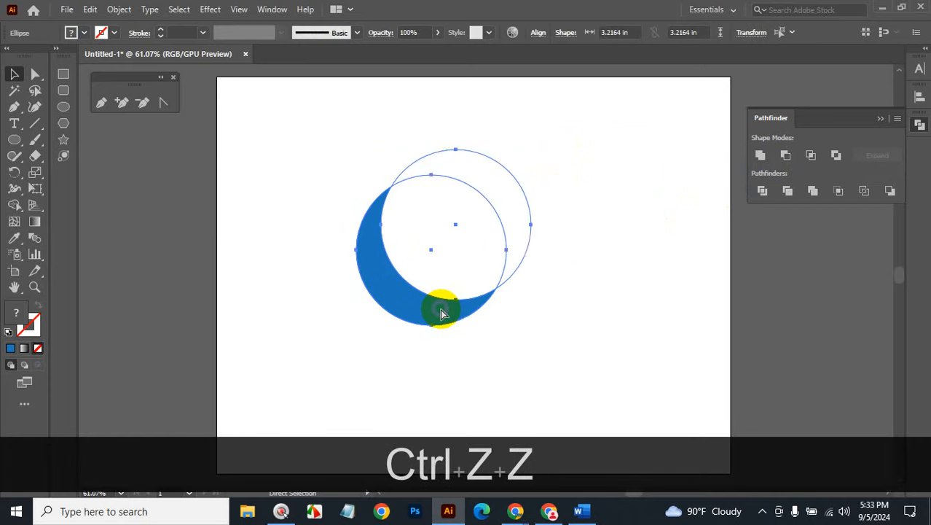
Step: Change the fill of the front white circle to red
left_click(604, 327)
left_click(464, 233)
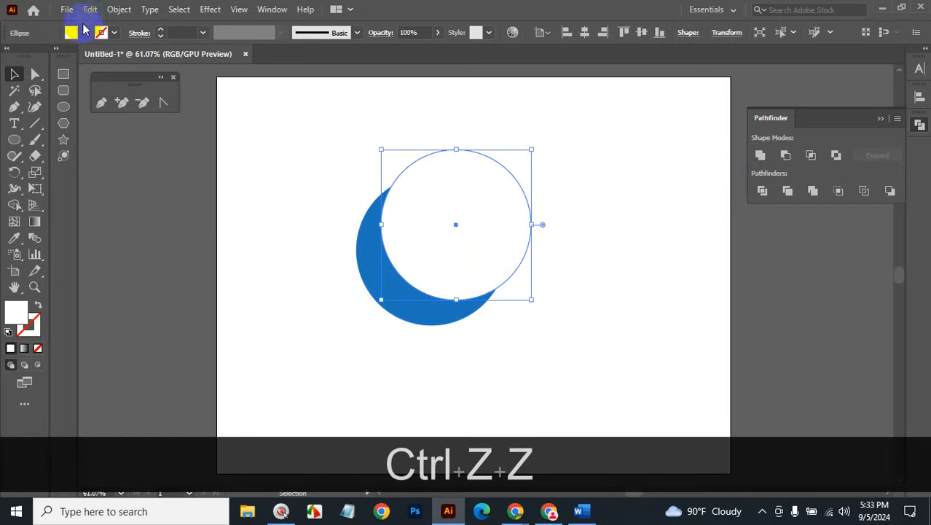
left_click(84, 33)
left_click(48, 56)
left_click(600, 348)
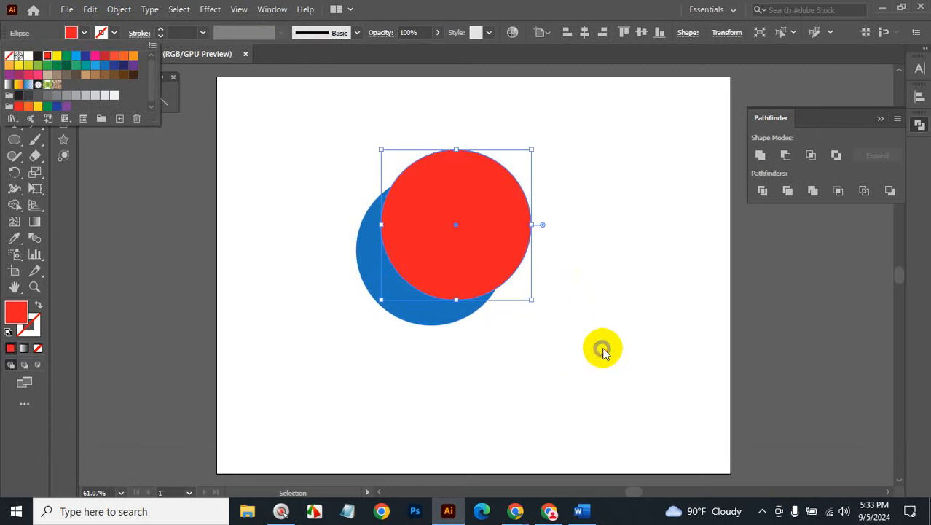
left_click(557, 339)
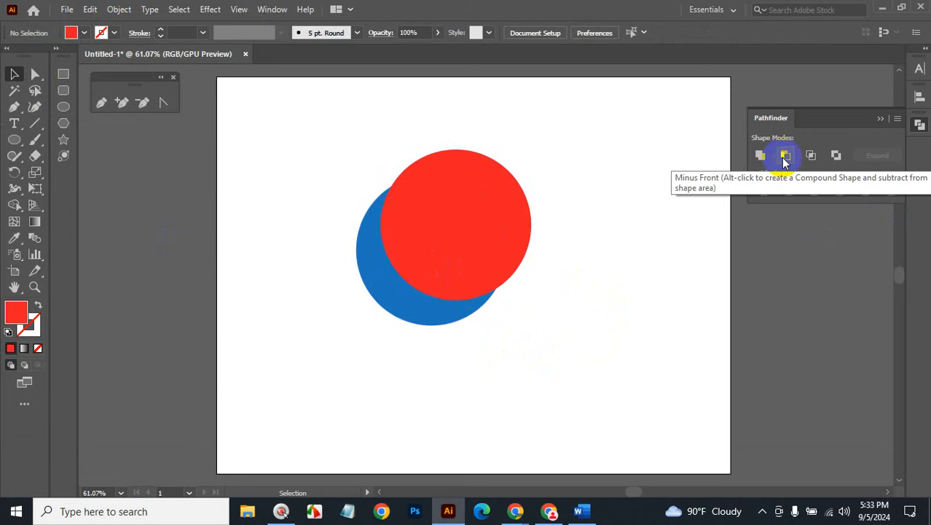
Step: Try Minus Front on the overlapping red and blue circles, and undo the subtraction
left_click(479, 227)
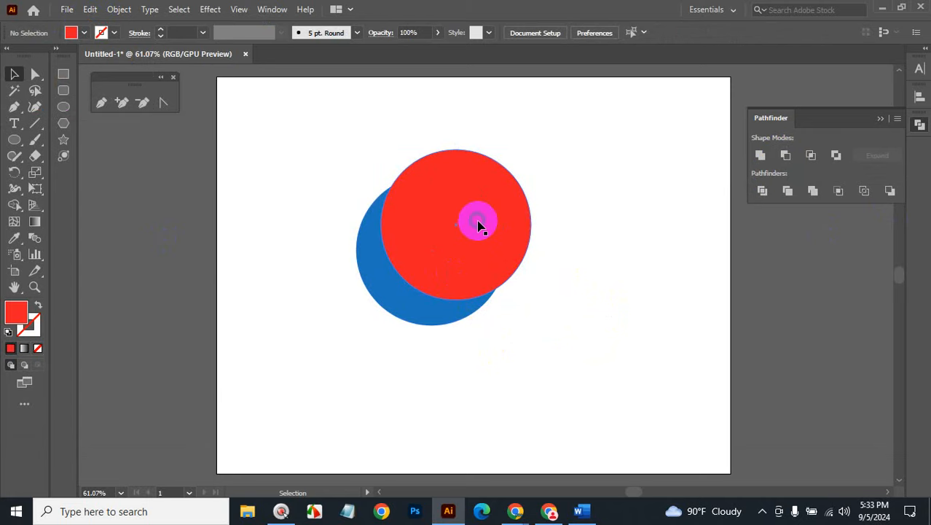
left_click(478, 221)
left_click_drag(339, 170, 448, 270)
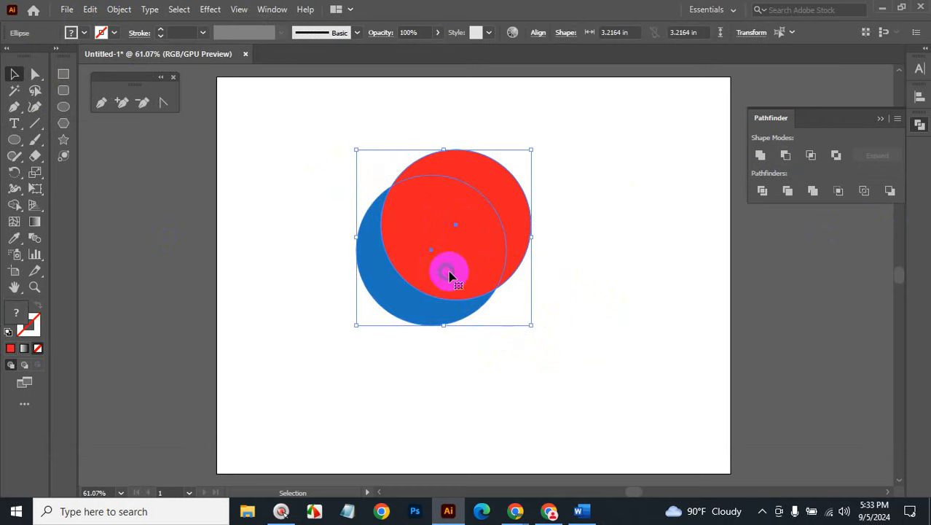
left_click(784, 155)
left_click(675, 255)
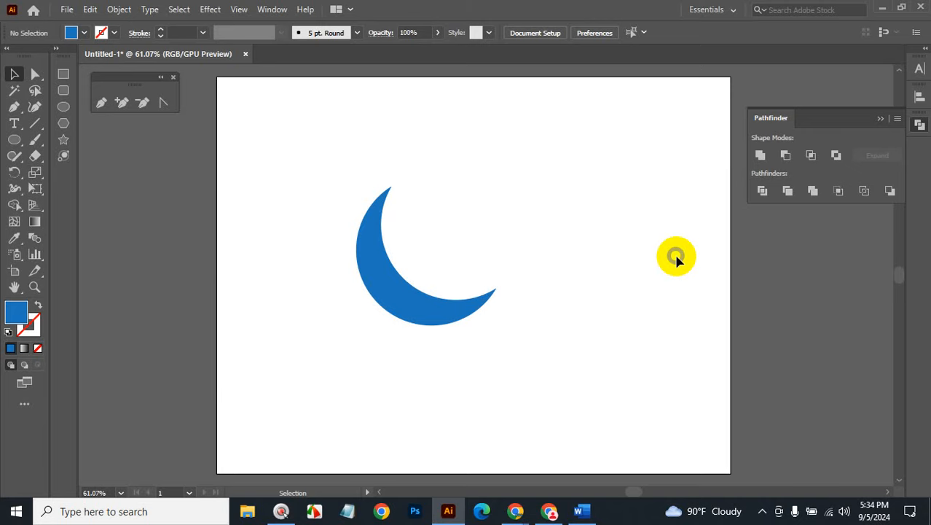
key("ctrl+z")
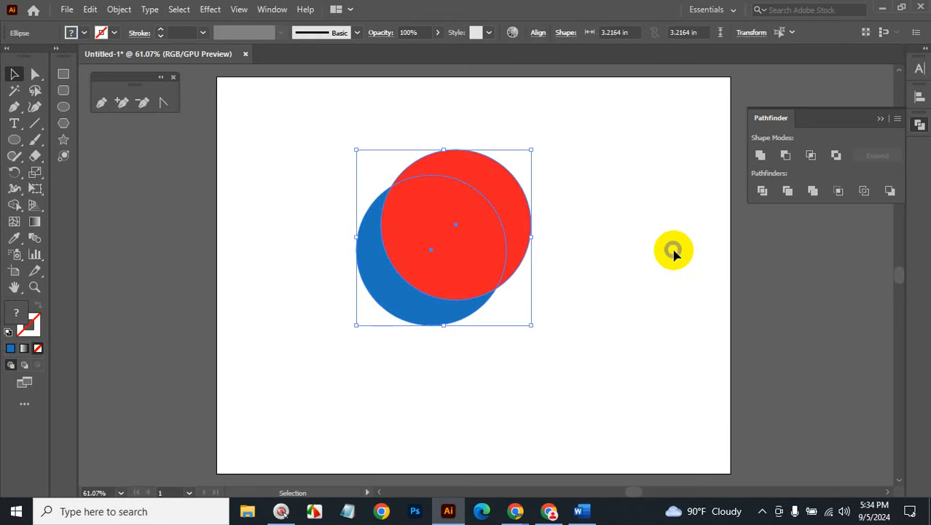
Step: Try Minus Back on the overlapping red and blue circles, and undo the subtraction
left_click(394, 173)
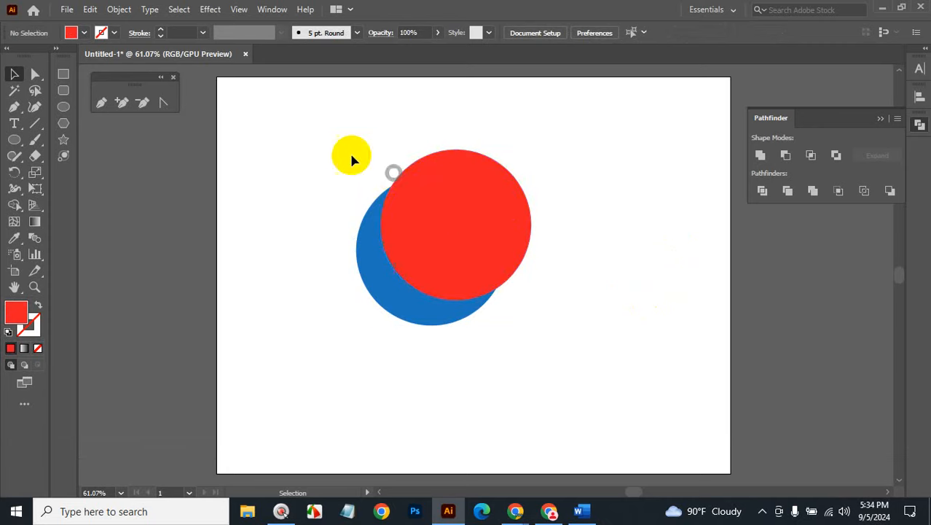
left_click_drag(351, 158, 467, 295)
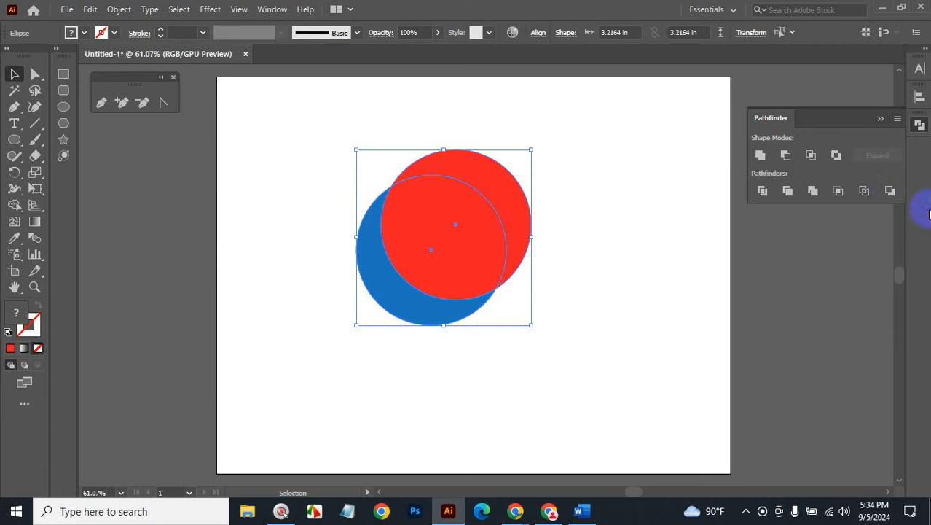
left_click(890, 191)
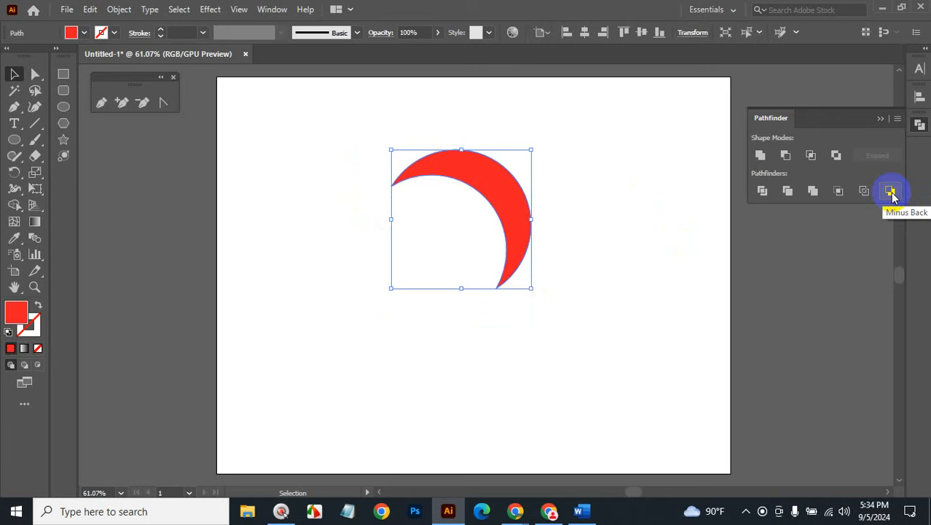
key("ctrl+z")
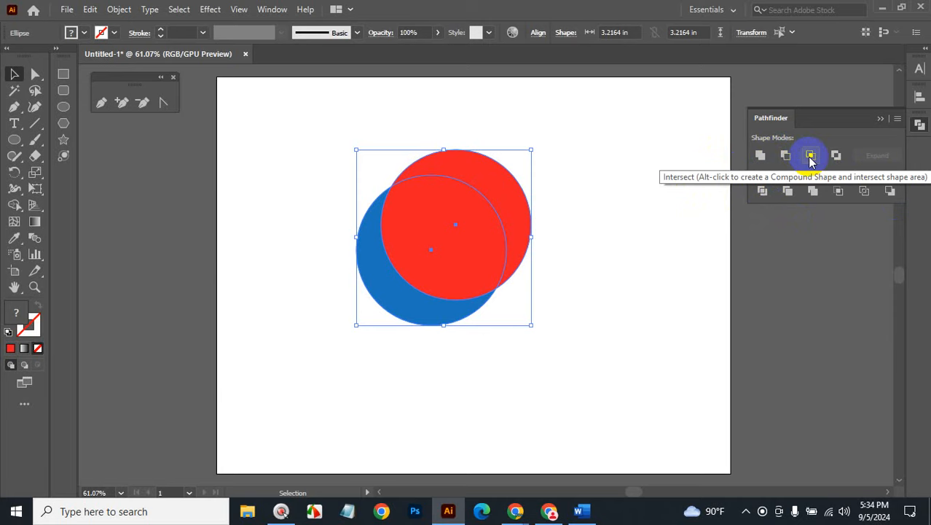
Step: Move the red circle level with the blue one so it overlaps only its right part, and select both circles
left_click(644, 306)
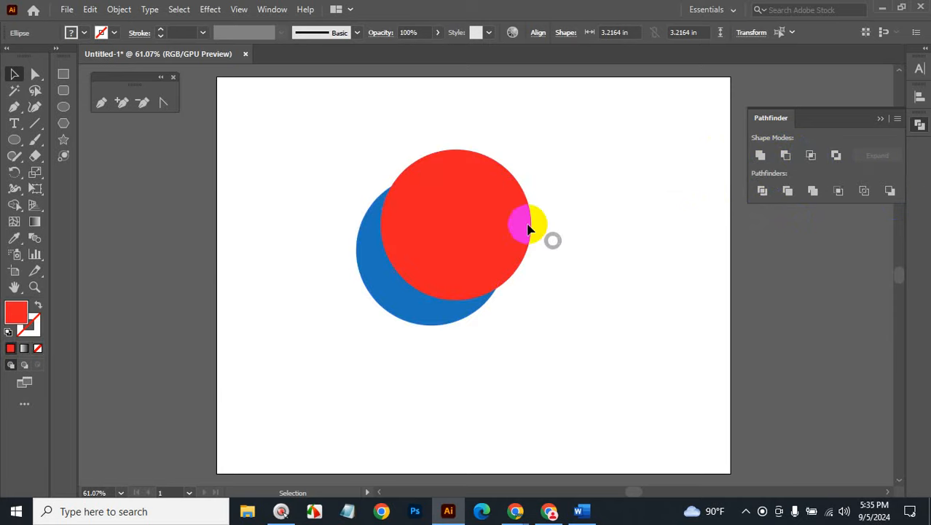
left_click_drag(526, 210, 583, 234)
left_click_drag(545, 381, 408, 288)
Step: Close the open chat on the Facebook page in Chrome and return to Illustrator
left_click(552, 514)
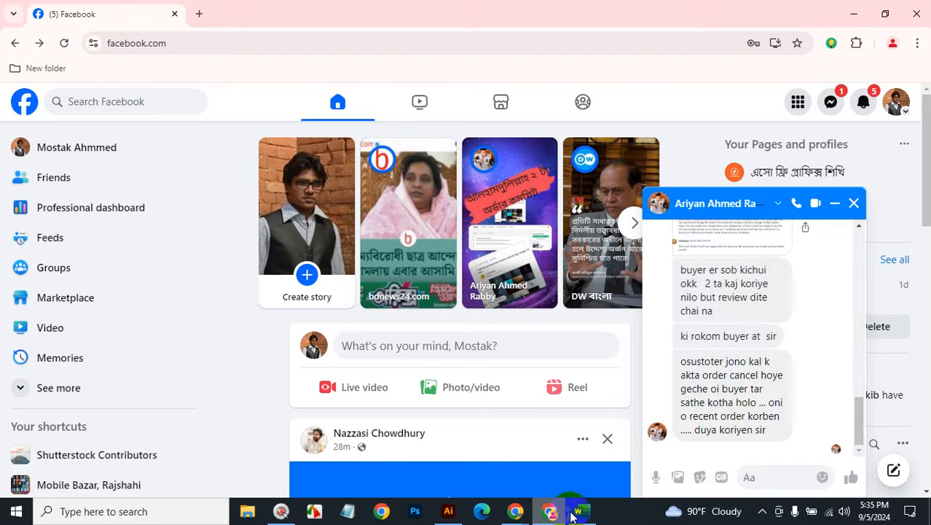
left_click(855, 208)
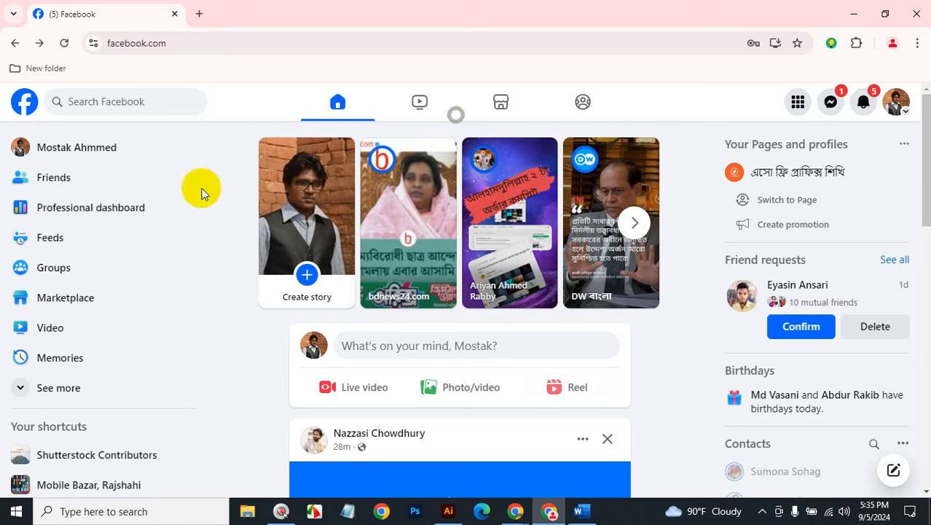
left_click(854, 13)
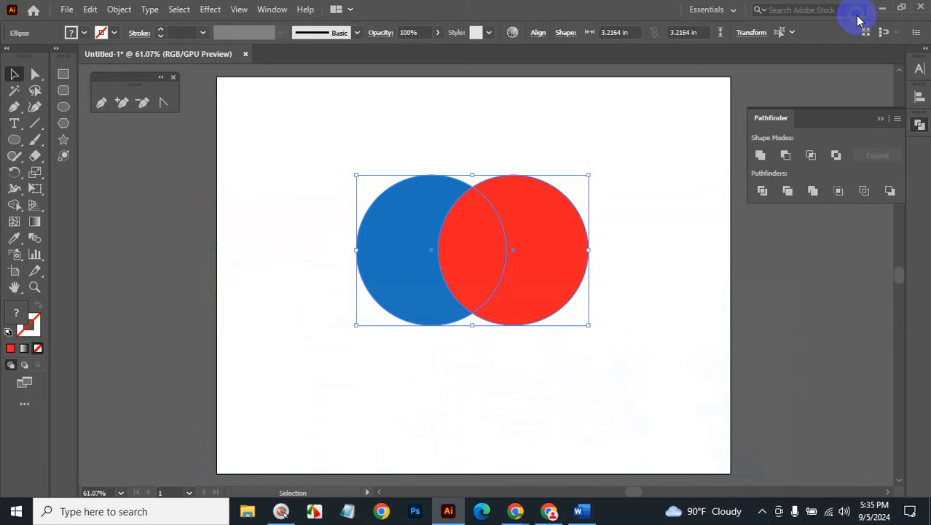
Step: Try Pathfinder's Intersect with only the blue circle selected
left_click(624, 208)
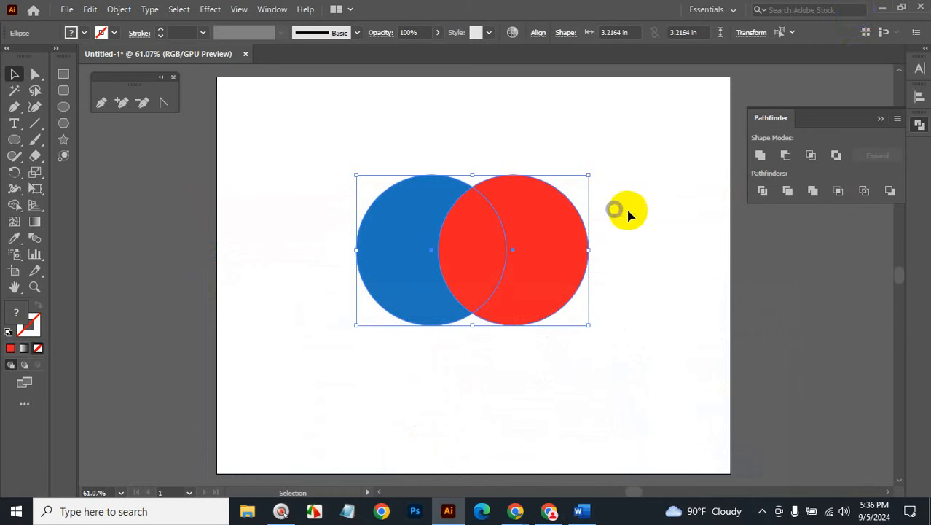
left_click_drag(412, 134, 545, 359)
left_click(616, 333)
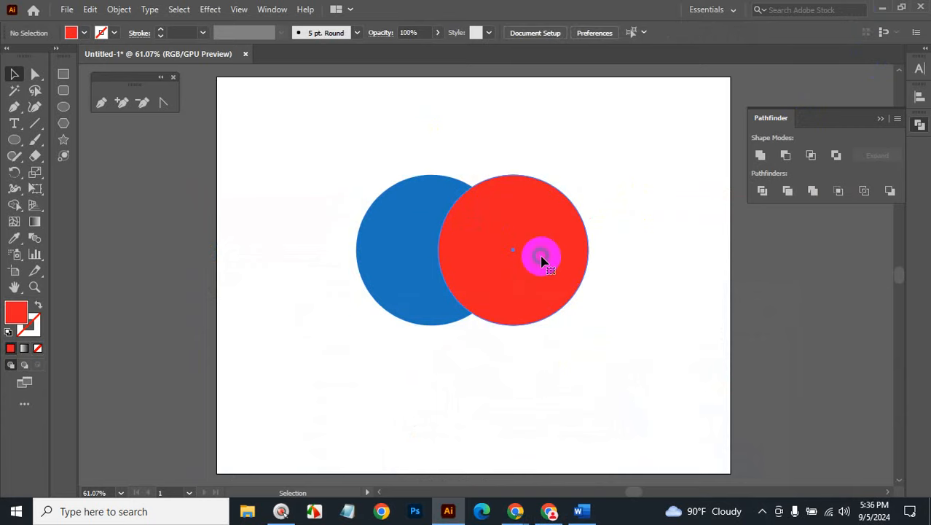
left_click(540, 256)
left_click(375, 251)
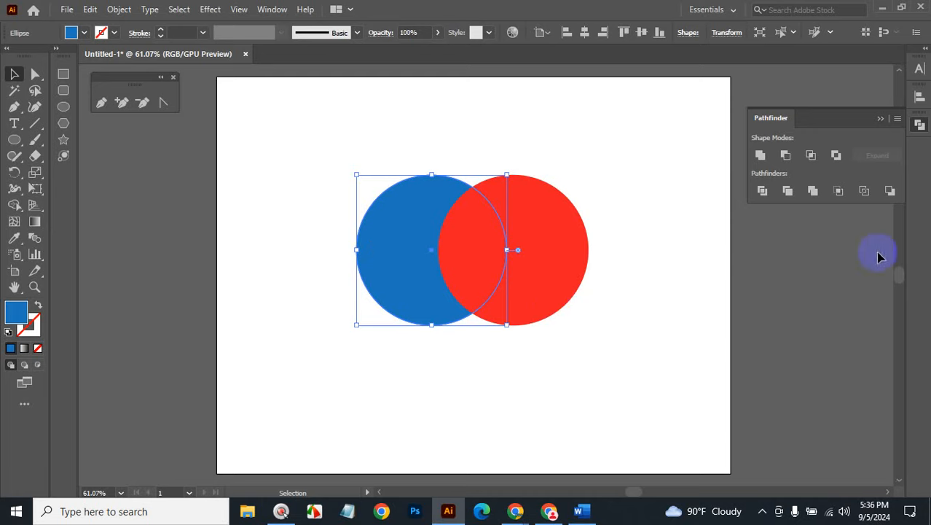
left_click(814, 158)
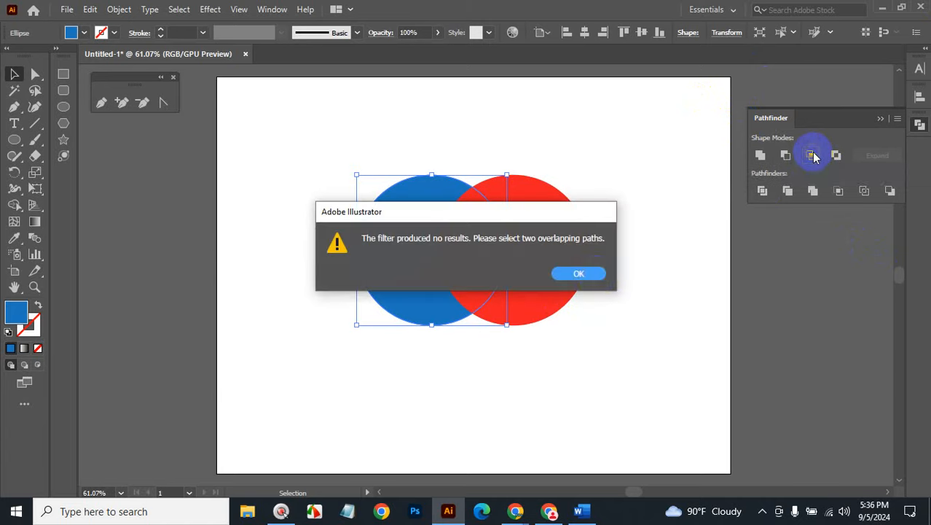
left_click(578, 274)
Step: Try Intersect on both overlapping circles selected together, and undo the intersection
left_click_drag(431, 130, 547, 287)
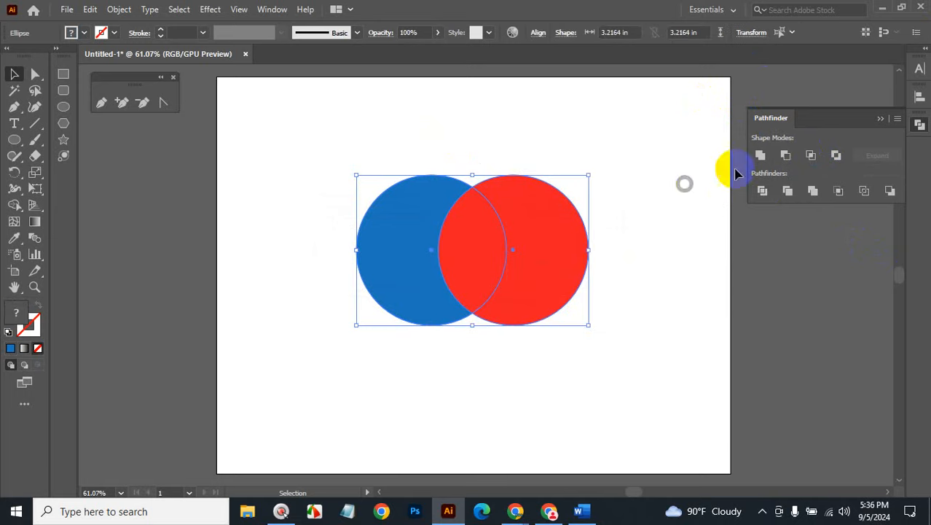
left_click(810, 156)
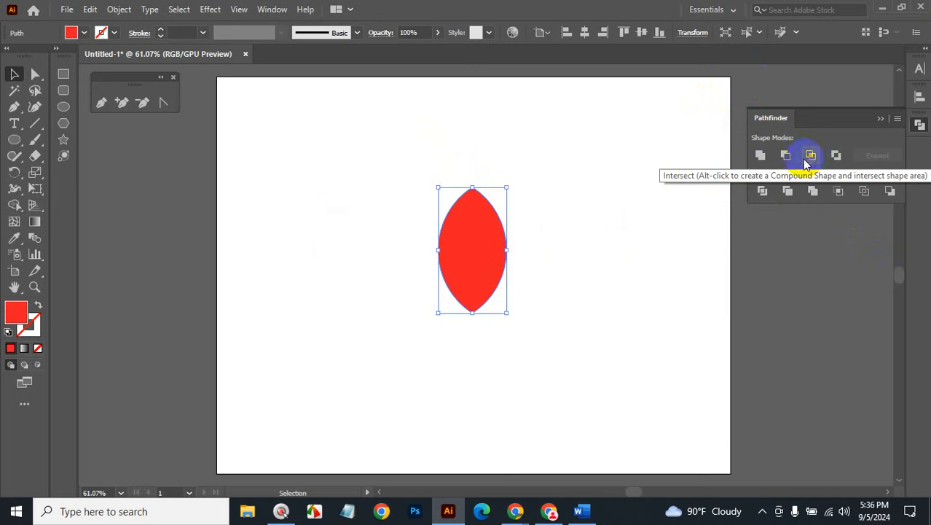
key("ctrl+z")
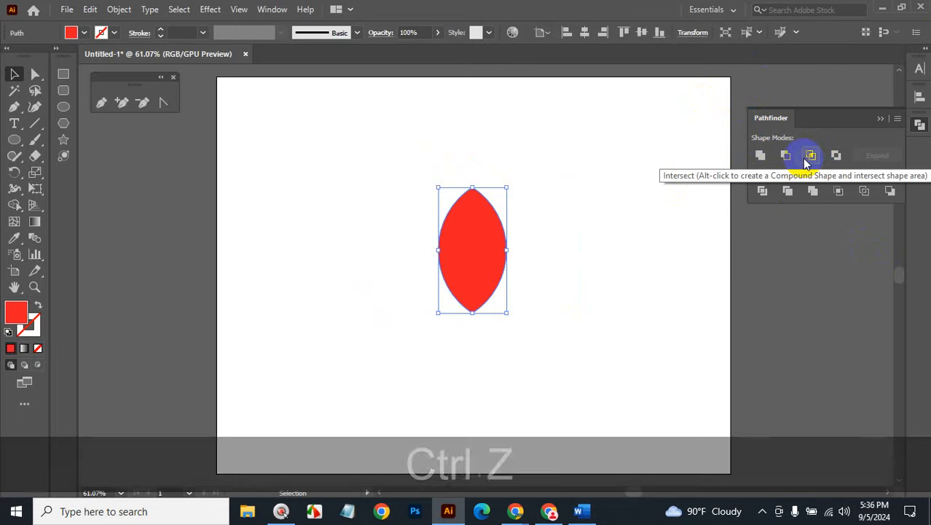
Step: Select both overlapping circles and apply Pathfinder's Exclude to them
left_click(636, 281)
left_click(503, 254)
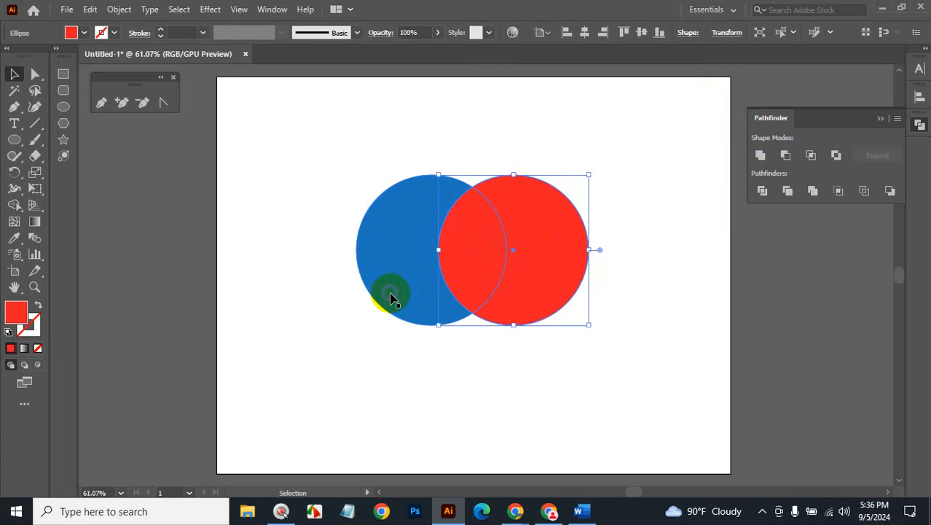
left_click_drag(441, 138, 579, 362)
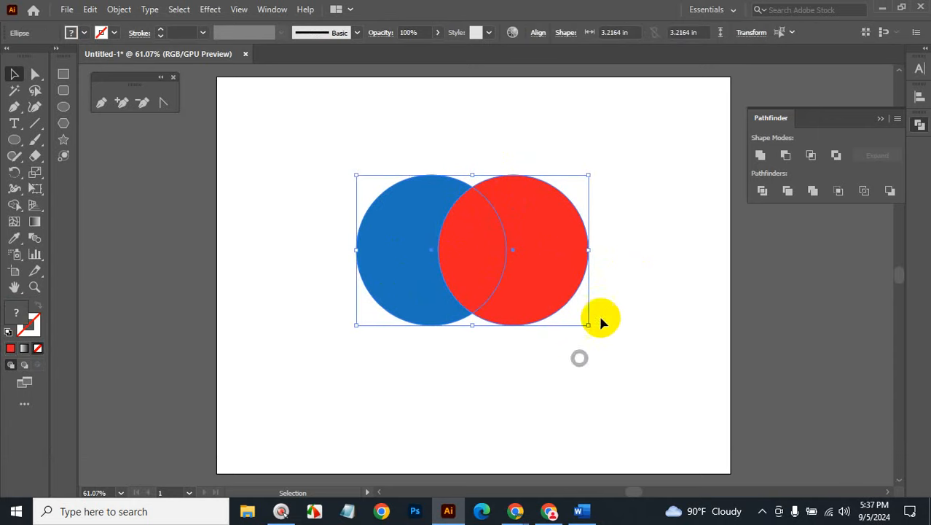
left_click(837, 156)
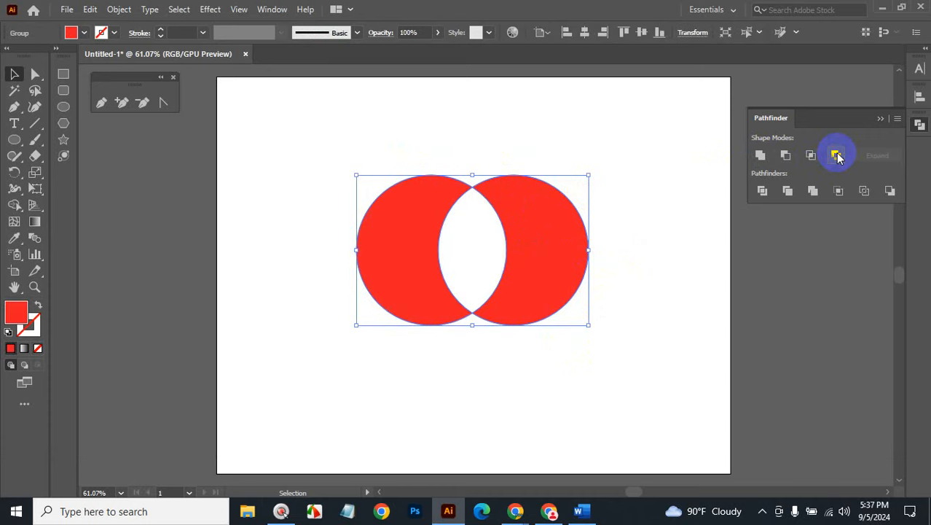
Step: Ungroup the excluded shape, pull its two crescents apart, and undo both moves
right_click(535, 225)
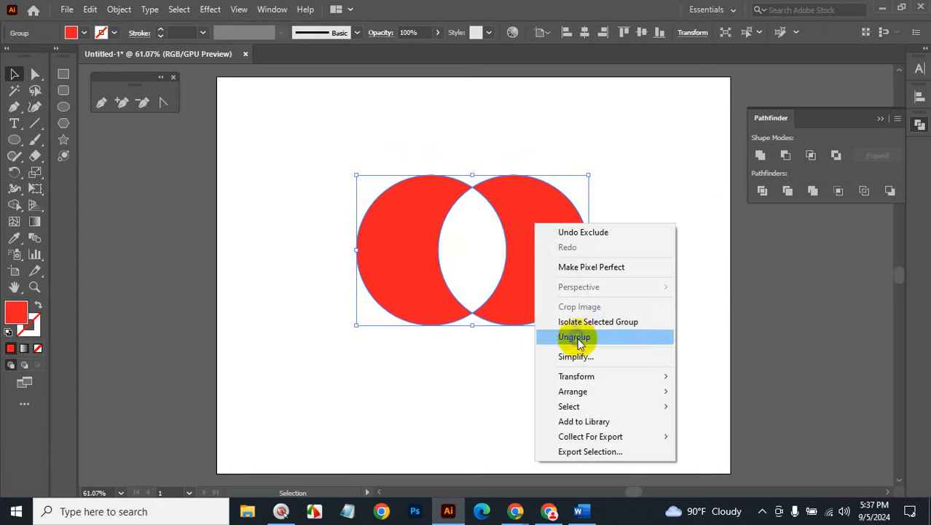
left_click(560, 337)
left_click(629, 279)
left_click_drag(610, 247, 675, 248)
left_click_drag(420, 269, 337, 259)
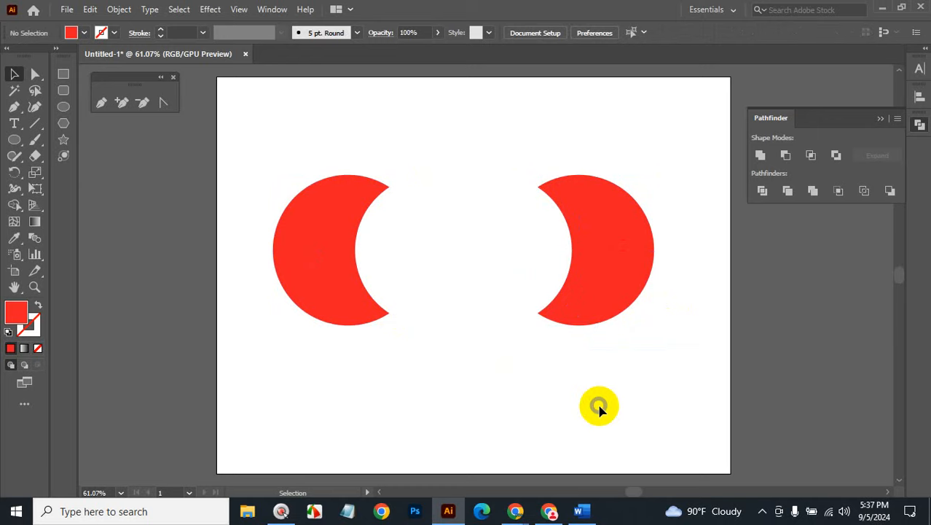
key("ctrl+z")
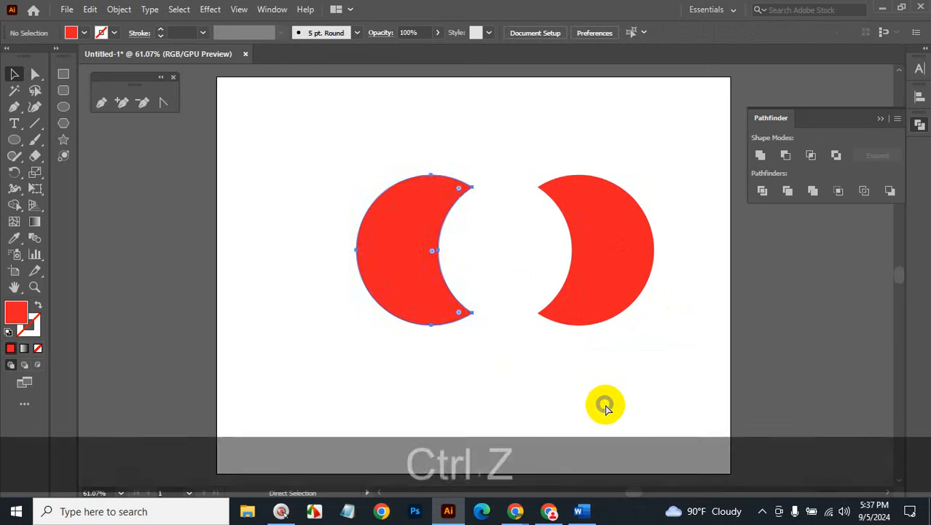
key("ctrl+z")
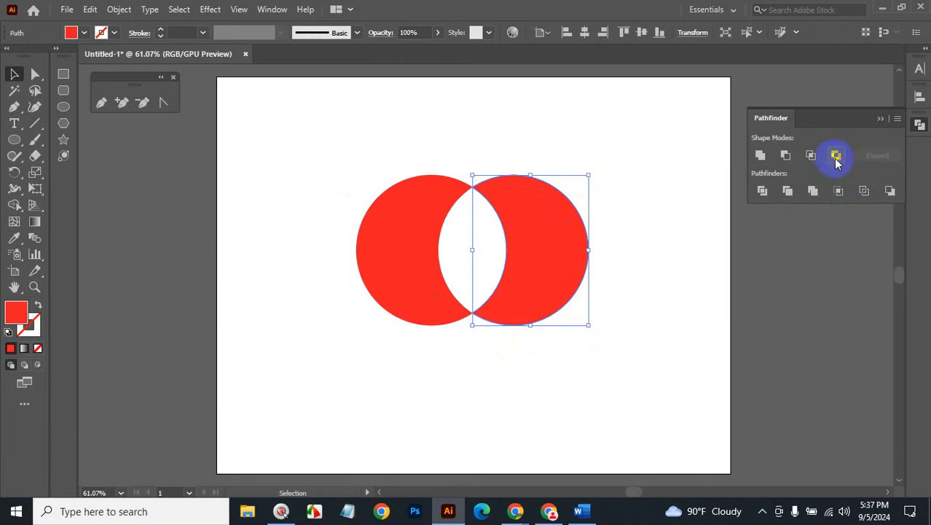
Step: Select both red crescents and delete them from the artboard
left_click(677, 201)
left_click(636, 242)
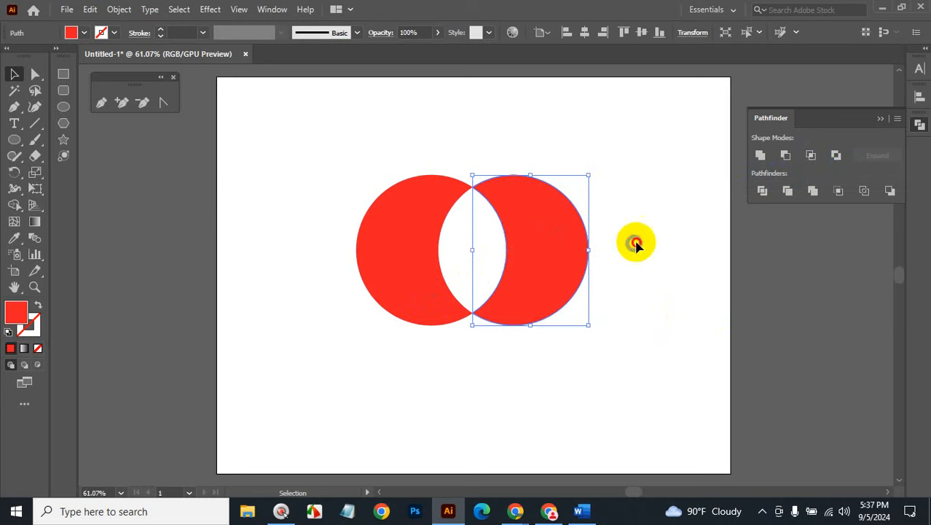
left_click_drag(391, 142, 552, 282)
key("Delete")
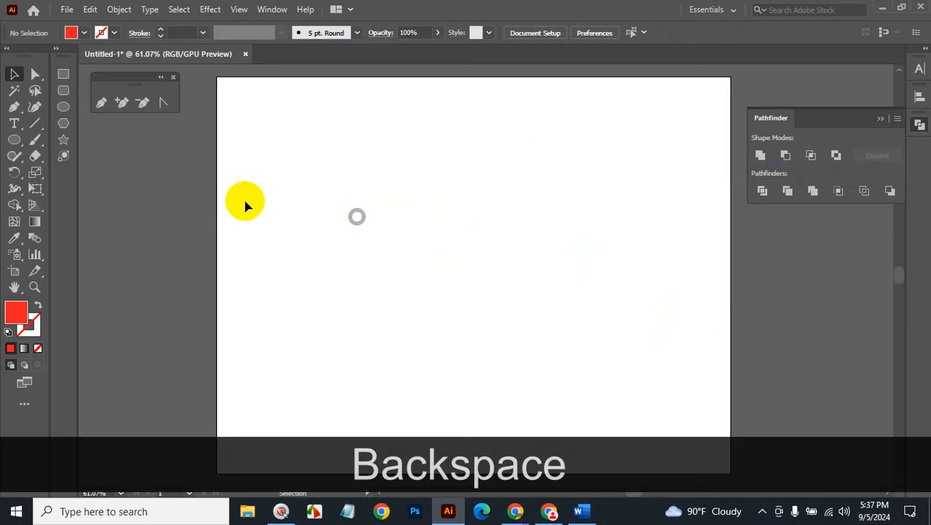
Step: Draw a narrow vertical ellipse about 0.89 in wide and 2.56 in high near the artboard's upper centre, and fill it blue
left_click(64, 106)
left_click_drag(453, 150, 496, 270)
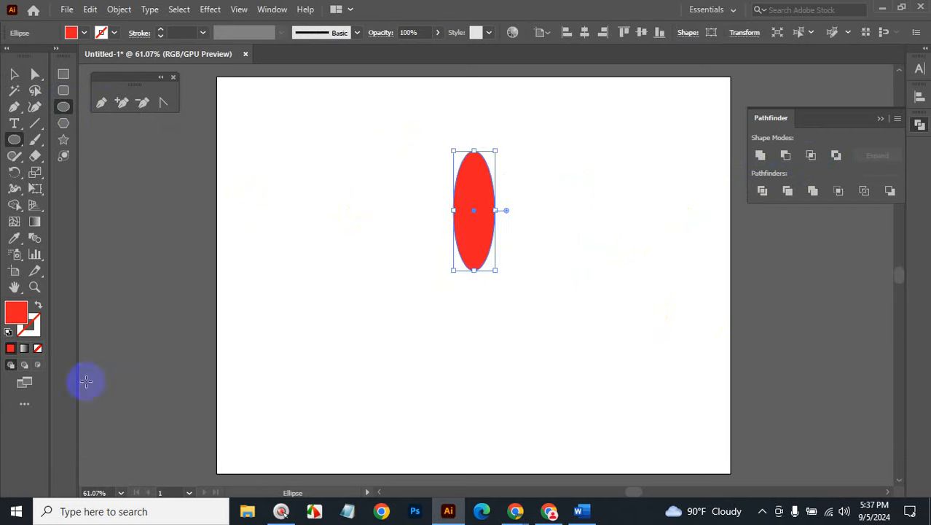
left_click(72, 32)
left_click(106, 65)
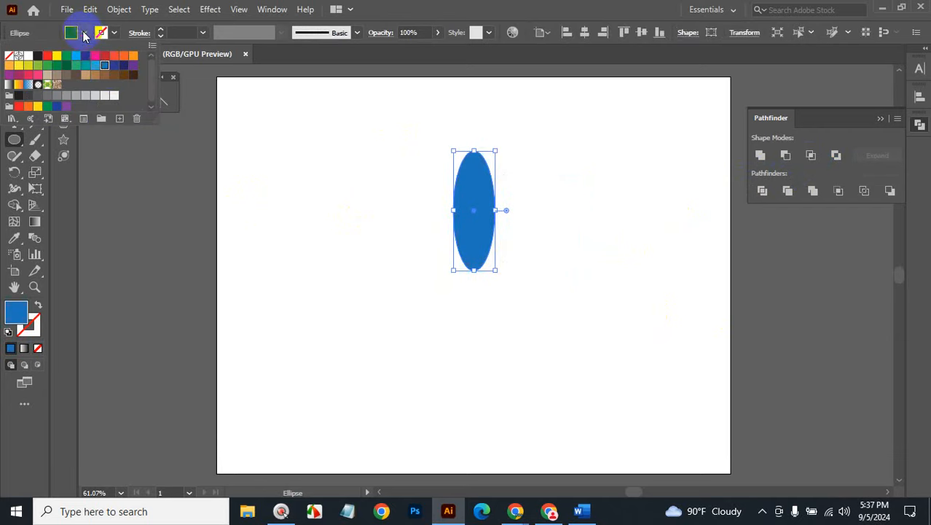
left_click(71, 32)
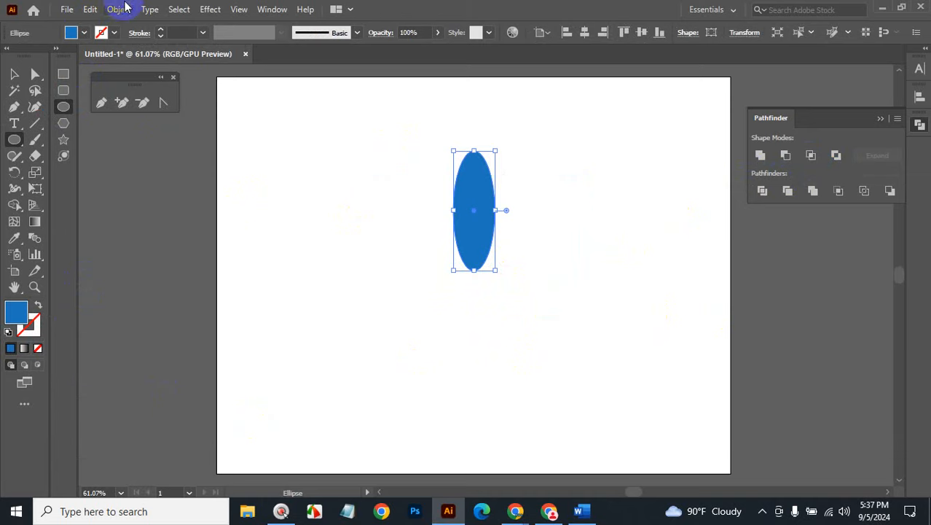
Step: Give the blue ellipse an orange stroke with a weight of 5 pt
left_click(112, 33)
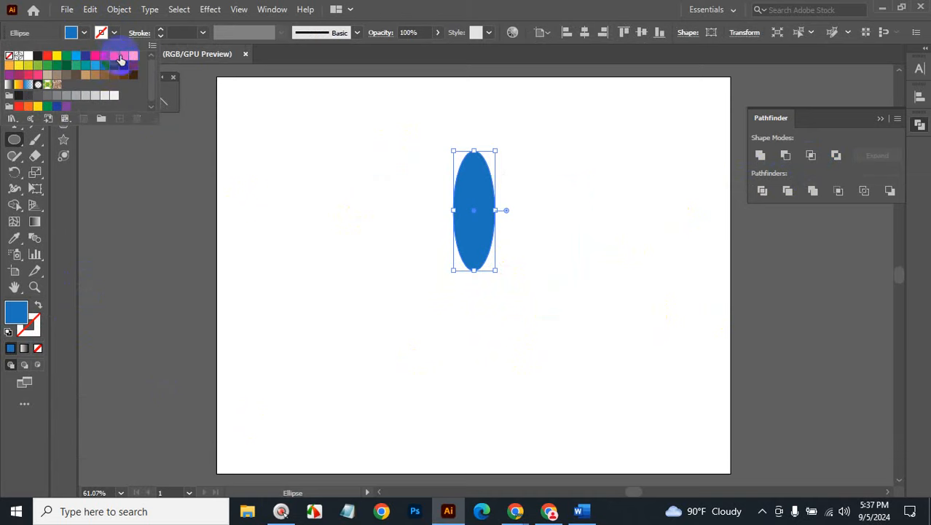
left_click(132, 56)
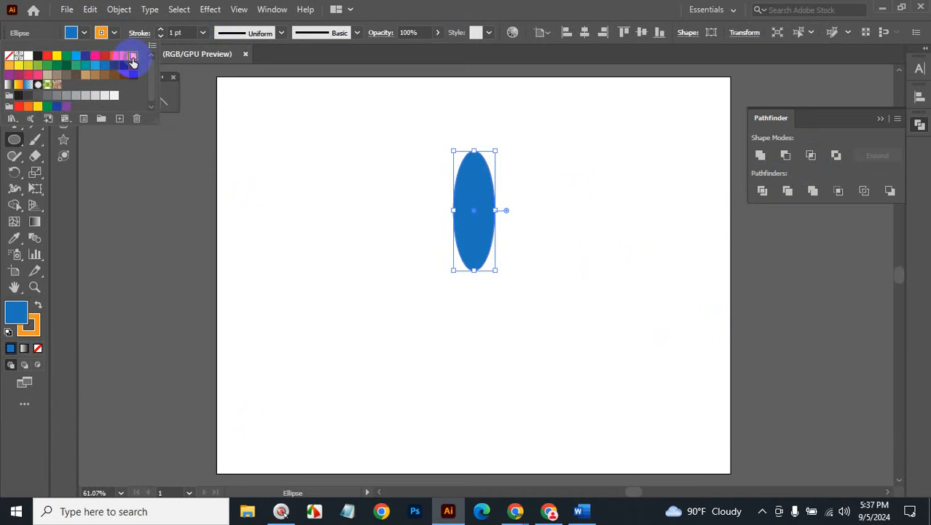
left_click(191, 28)
scroll(190, 29, "up", 3)
scroll(191, 28, "up", 1)
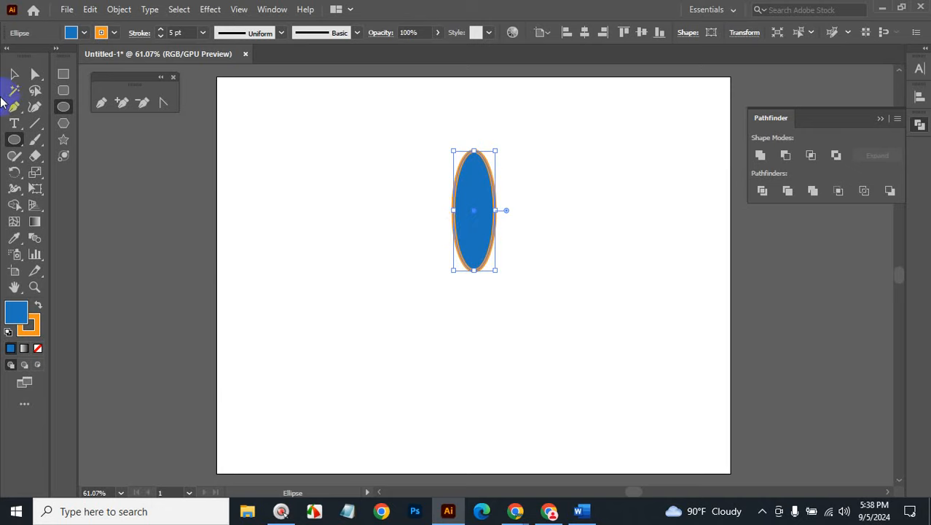
Step: Create a copy of the ellipse rotated 15° about its bottom anchor point
left_click(14, 73)
left_click_drag(559, 319, 347, 187)
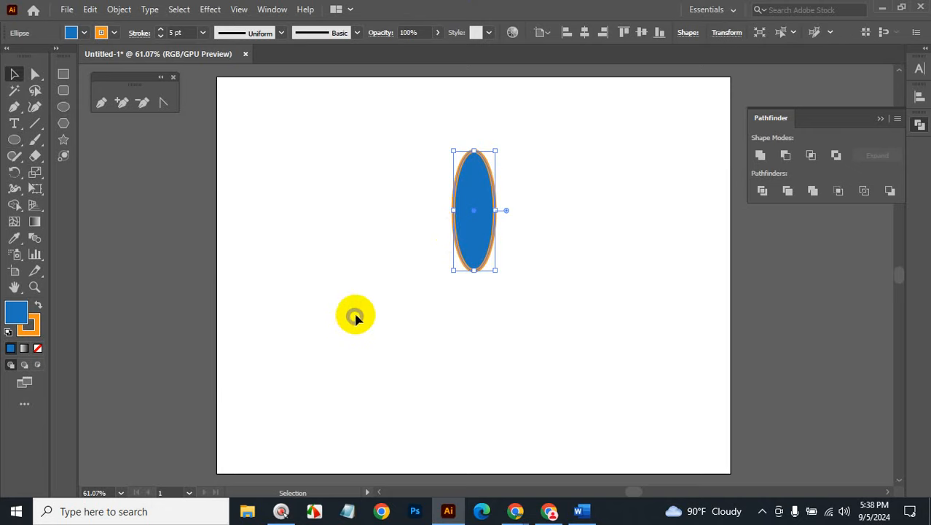
left_click(18, 174)
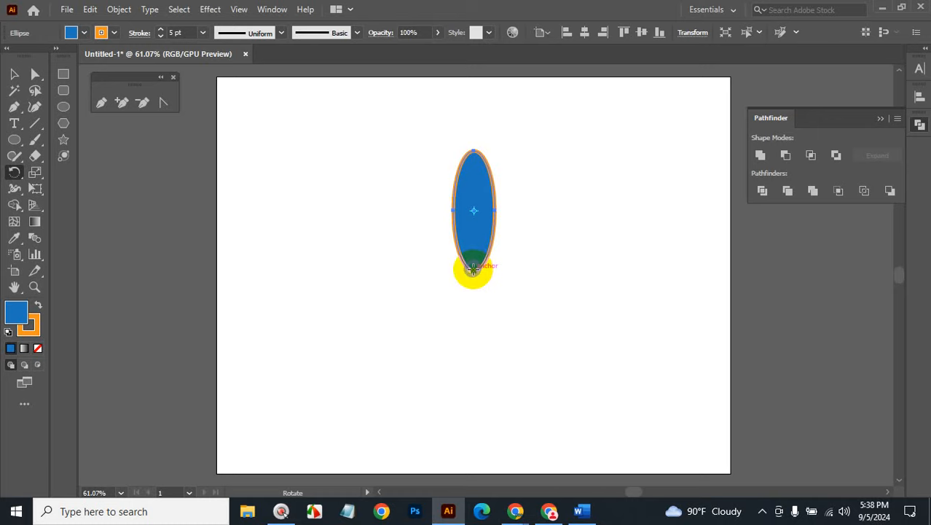
left_click(473, 269, "alt")
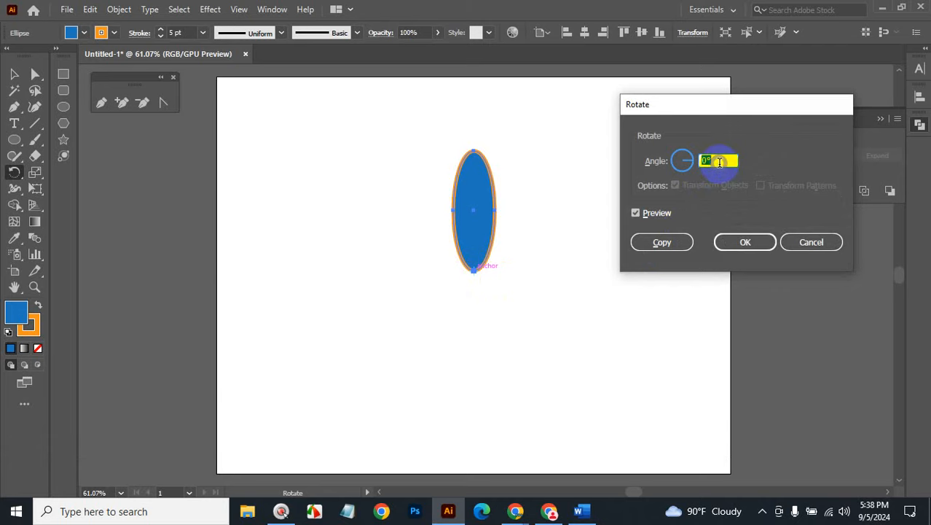
scroll(720, 162, "up", 14)
scroll(720, 162, "up", 1)
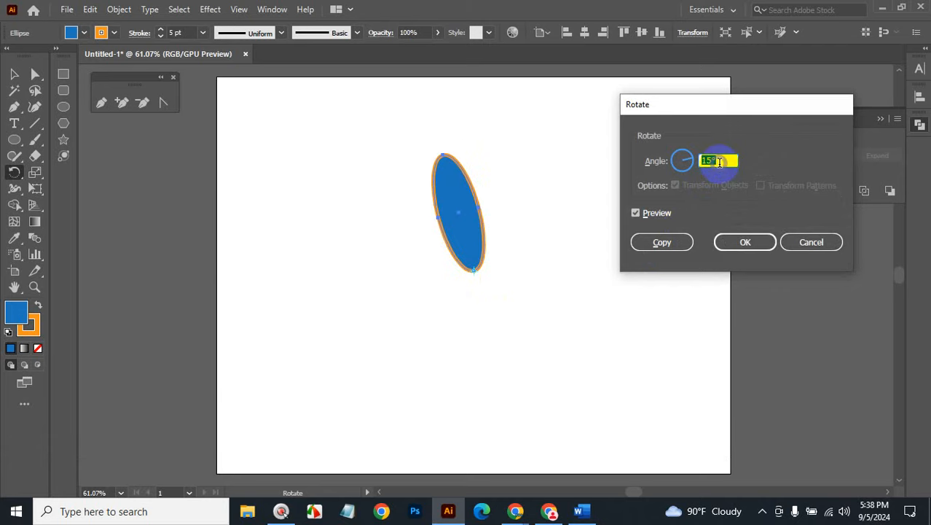
left_click(663, 243)
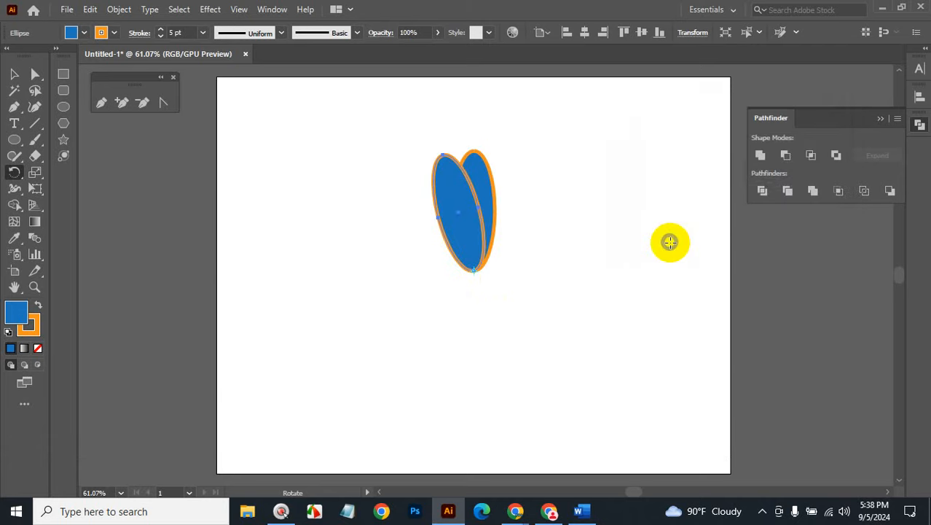
Step: Repeat the rotated copy 22 times to complete a full circle of petals
key("ctrl+d")
key("ctrl+d")
key("ctrl+d")
key("ctrl+d")
key("ctrl+d")
key("ctrl+d")
key("ctrl+d")
key("ctrl+d")
key("ctrl+d")
key("ctrl+d")
key("ctrl+d")
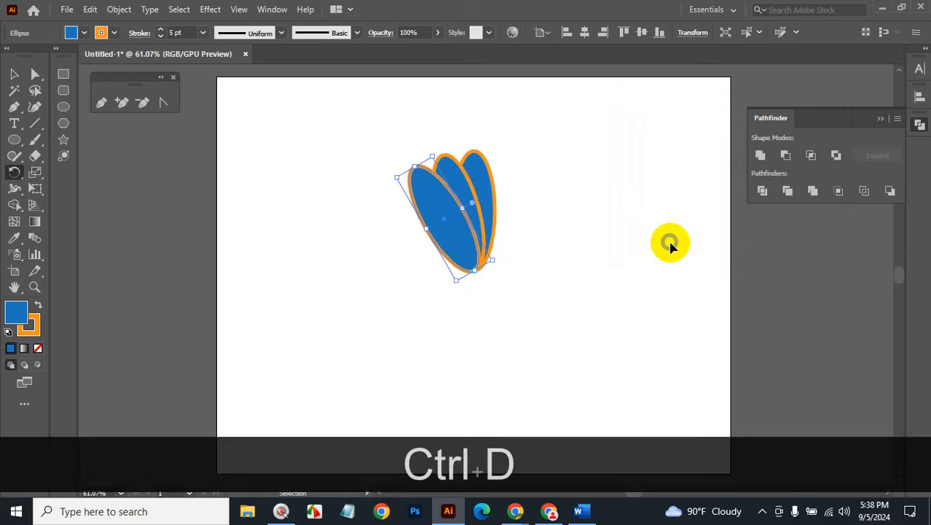
key("ctrl+d")
key("ctrl+d")
key("ctrl+d")
key("ctrl+d")
key("ctrl+d")
key("ctrl+d")
key("ctrl+d")
key("ctrl+d")
key("ctrl+d")
key("ctrl+d")
key("ctrl+d")
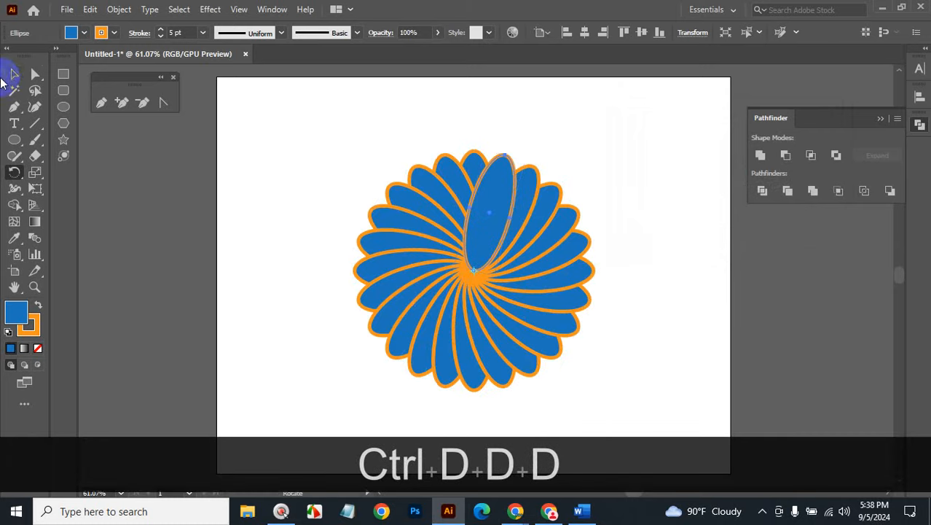
Step: Try Exclude on all the petals of the flower, and undo it
left_click(11, 76)
left_click_drag(334, 135, 599, 393)
left_click(836, 156)
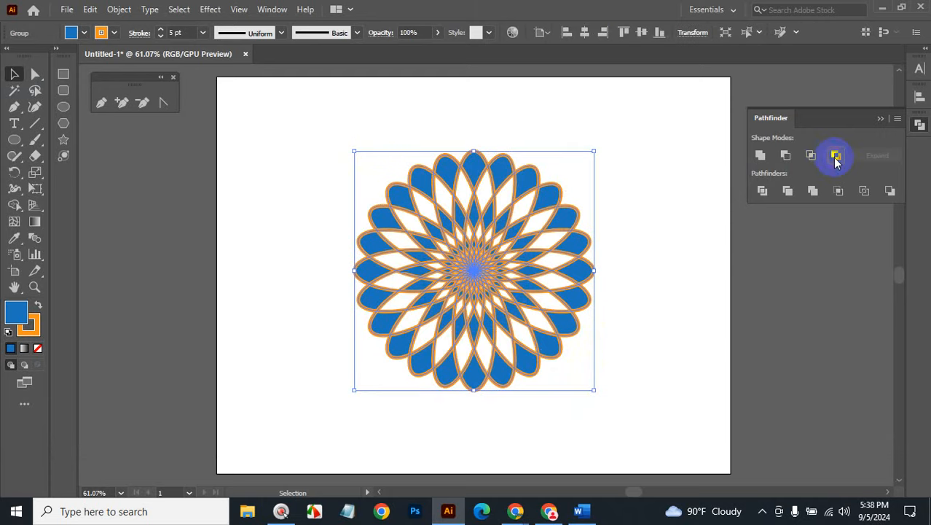
left_click(672, 262)
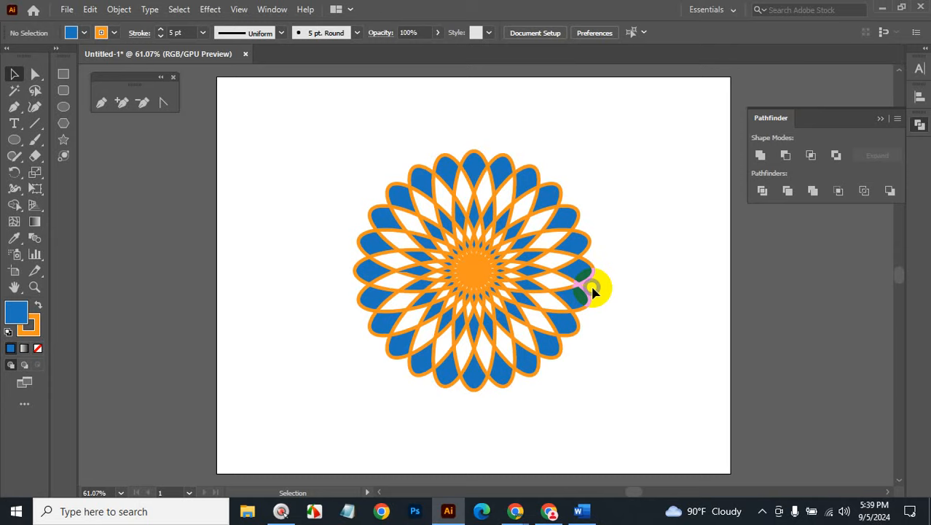
key("ctrl+z")
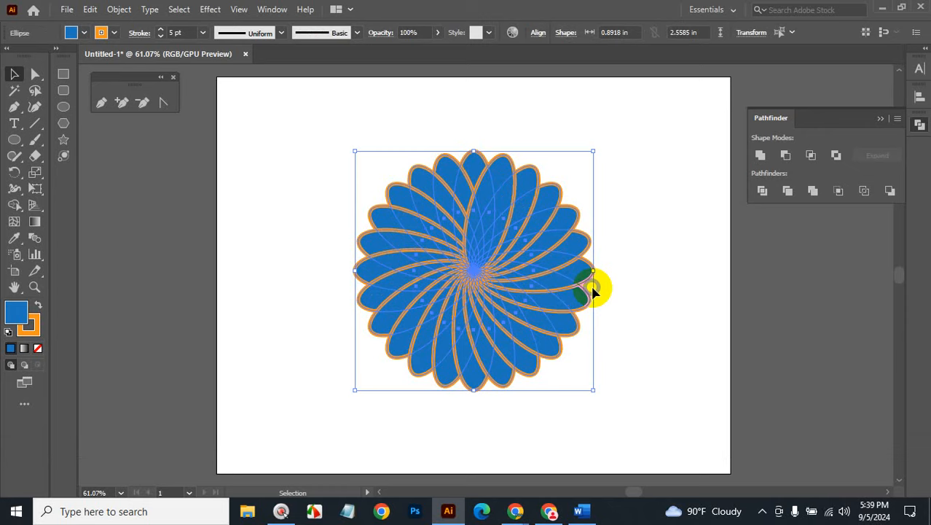
Step: Exclude the overlapping areas of all the selected petals and deselect the flower
left_click_drag(318, 123, 601, 423)
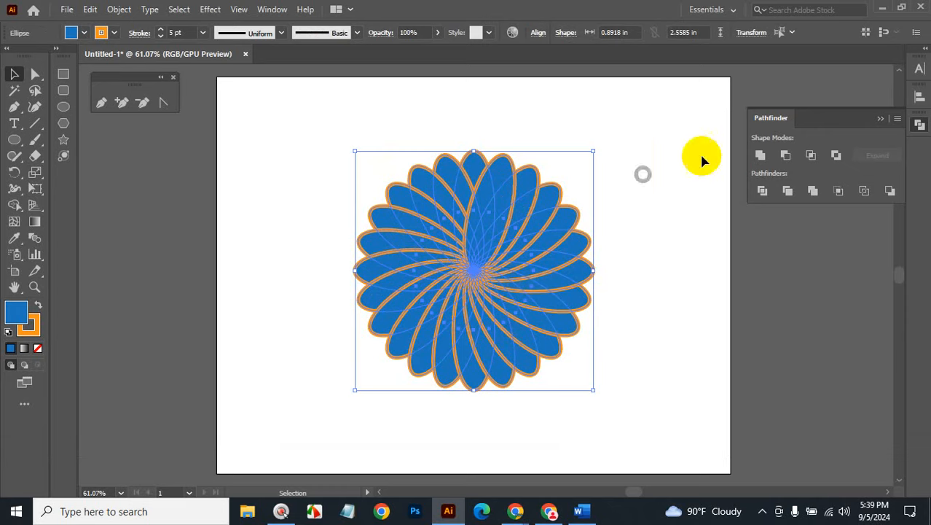
left_click(836, 156)
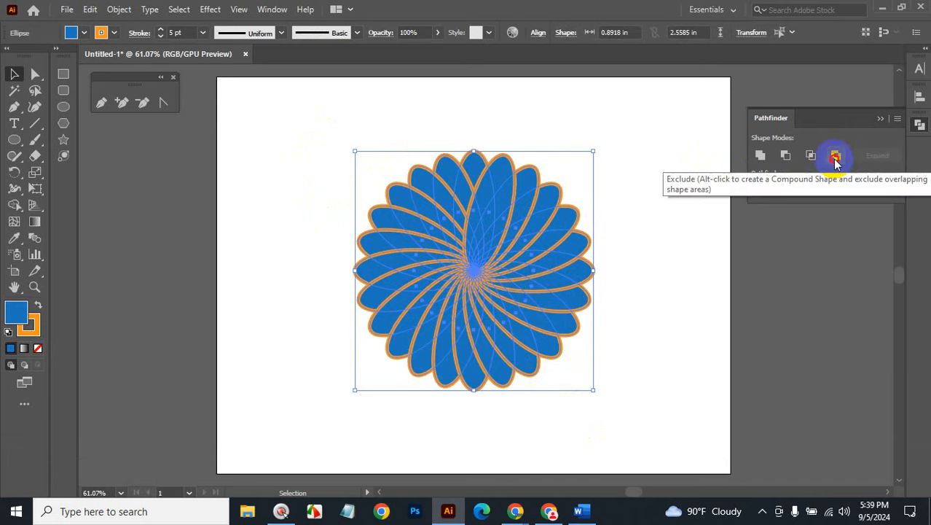
left_click(680, 207)
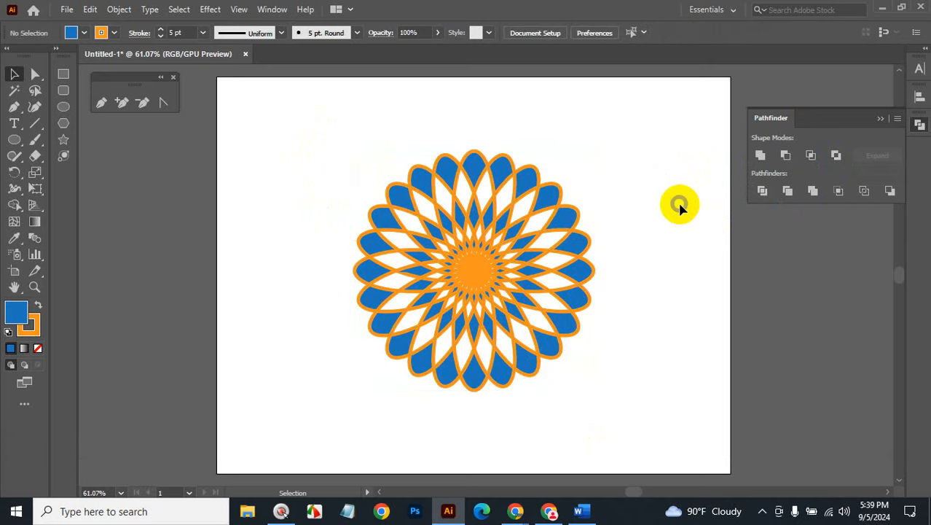
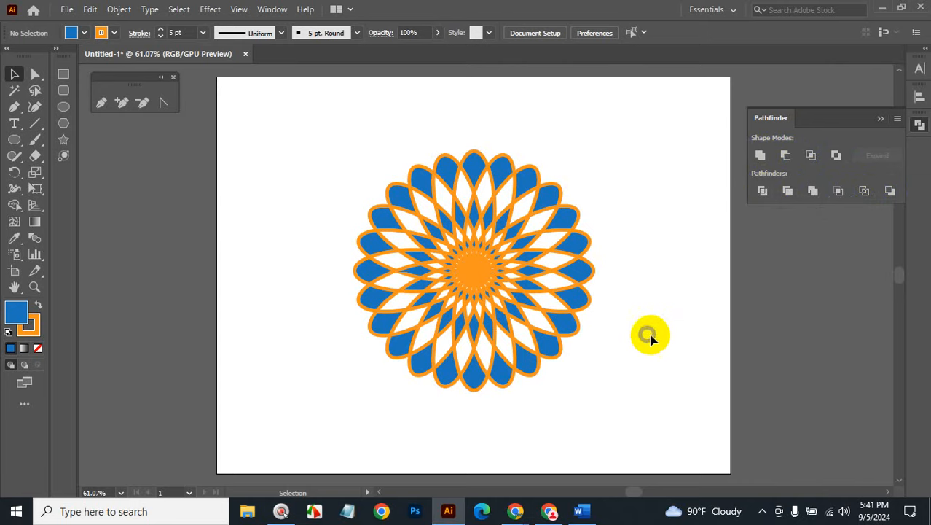
Step: Undo the Exclude on the flower so the petals are whole ellipses again, and deselect them
key("ctrl+z")
key("ctrl+z")
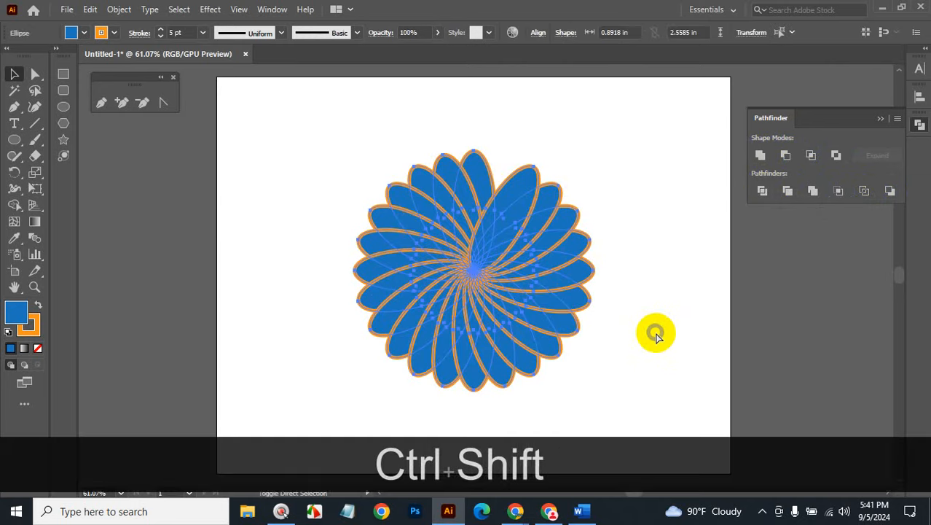
key("ctrl+shift+z")
left_click(324, 151)
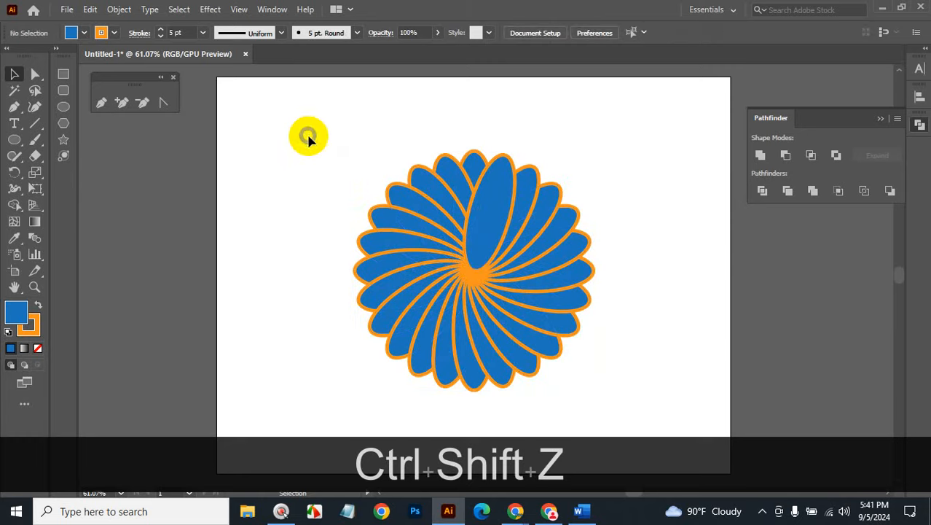
Step: Divide all the overlapping petals of the flower with Pathfinder and ungroup the resulting pieces
left_click_drag(510, 326, 621, 409)
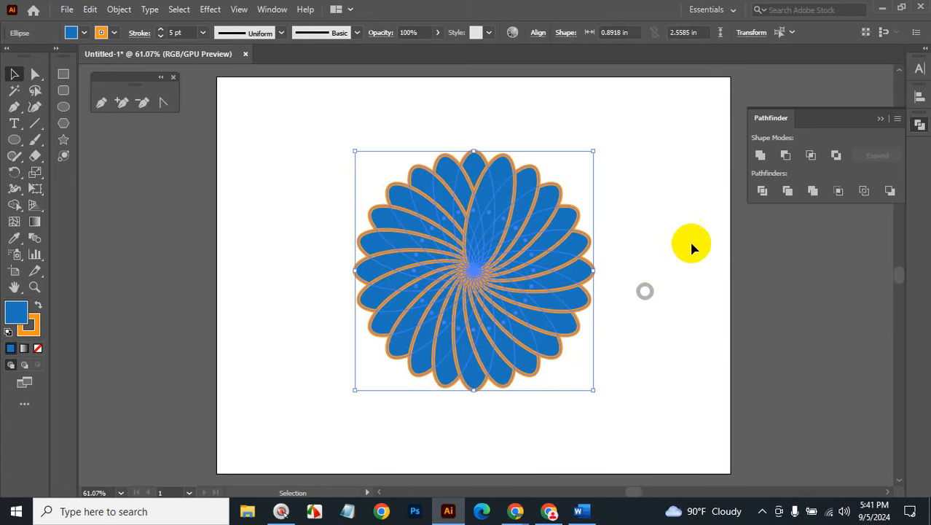
left_click(761, 192)
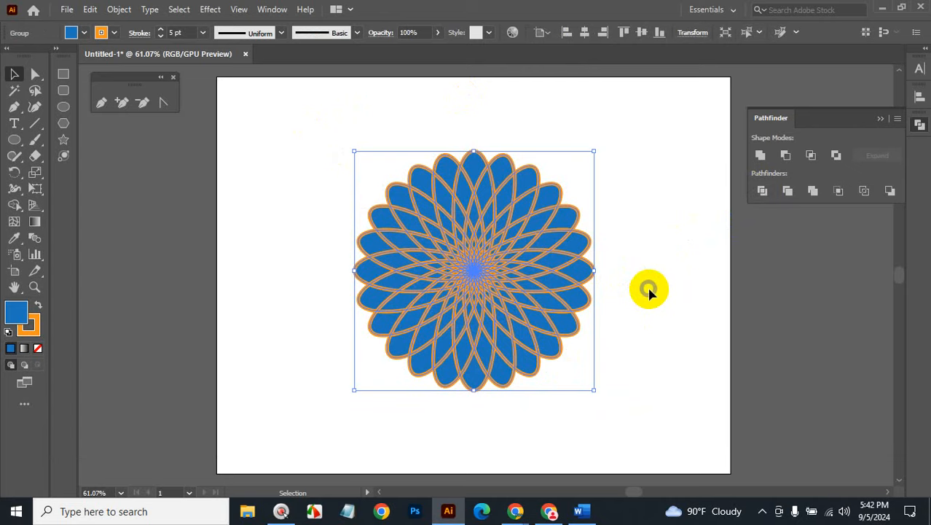
left_click(788, 191)
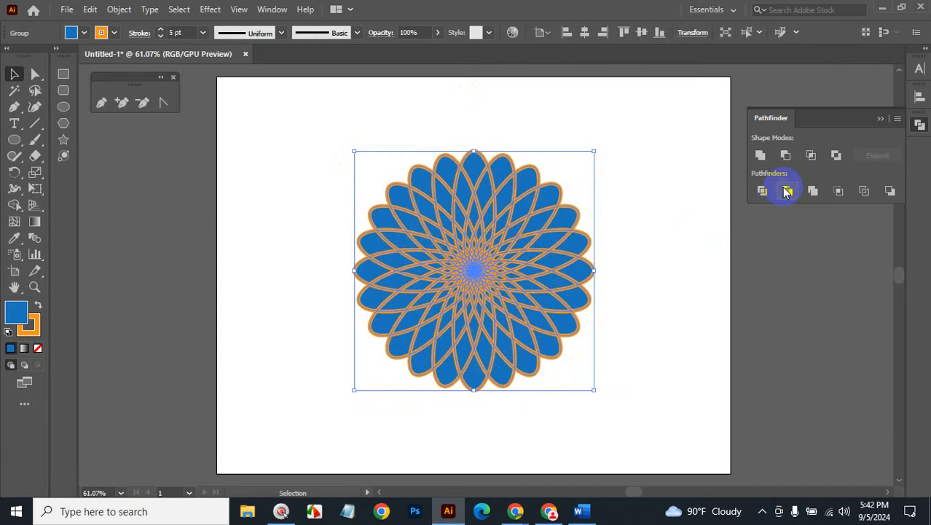
right_click(564, 188)
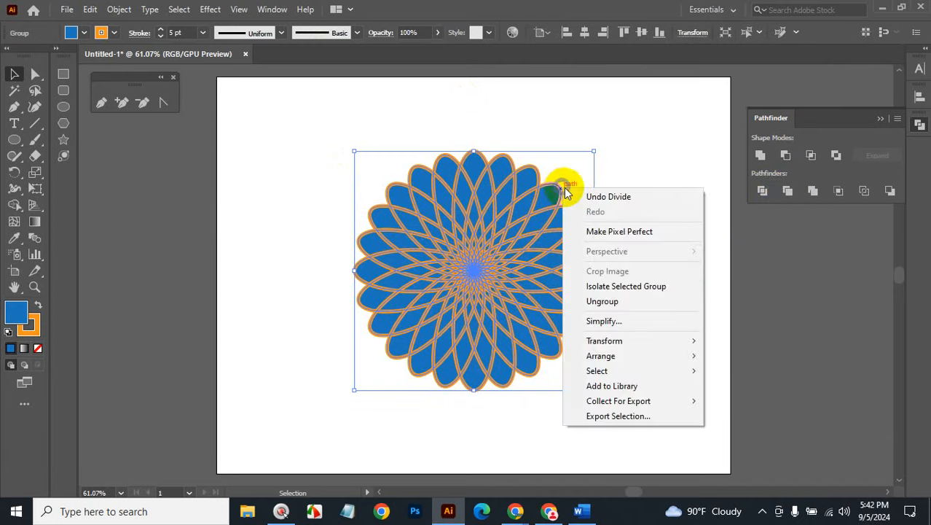
left_click(620, 302)
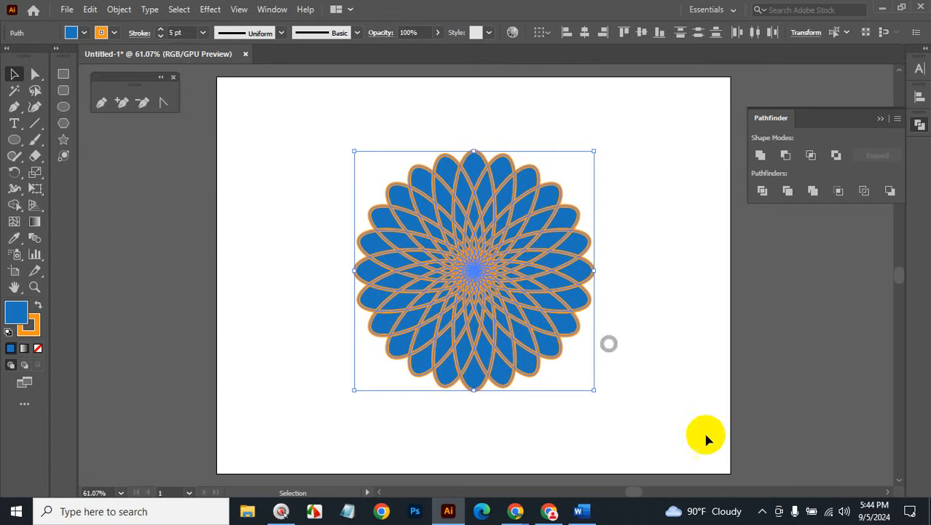
left_click(762, 511)
left_click(744, 467)
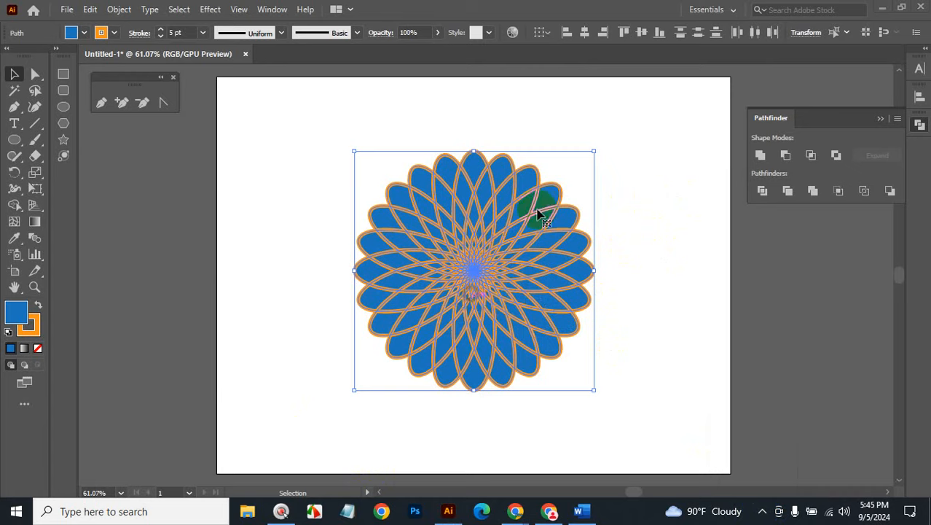
Step: Deselect the pieces, then pull four outer petal tips and two inner diamond pieces out onto the empty artboard around the flower
left_click(629, 243)
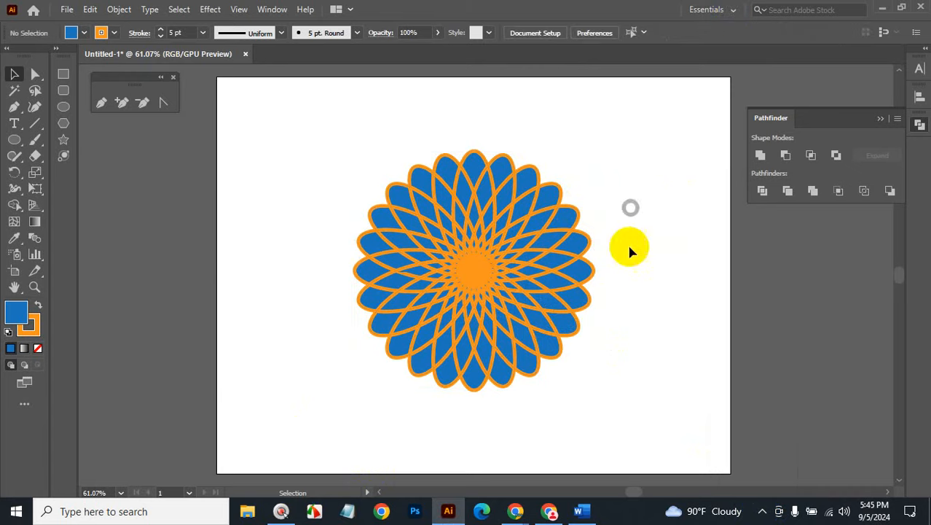
left_click_drag(574, 299, 664, 248)
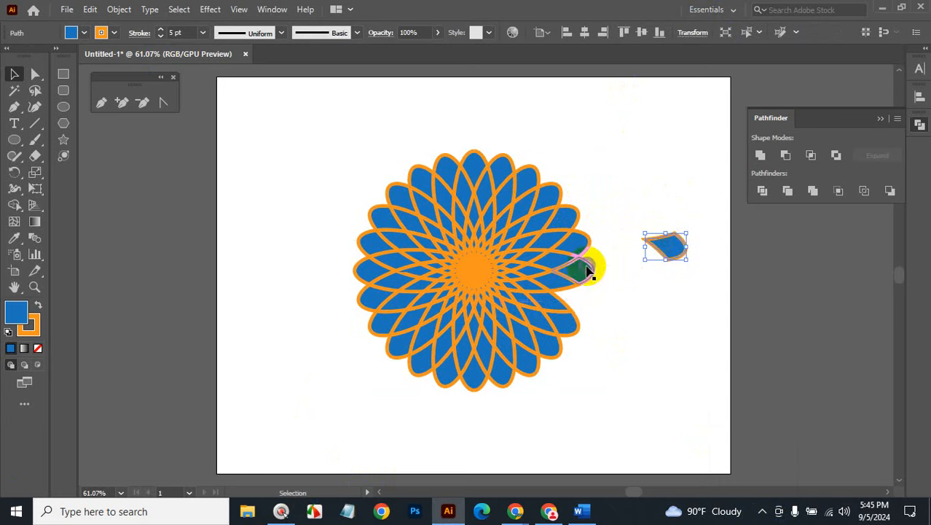
left_click_drag(580, 269, 633, 295)
left_click_drag(580, 245, 639, 184)
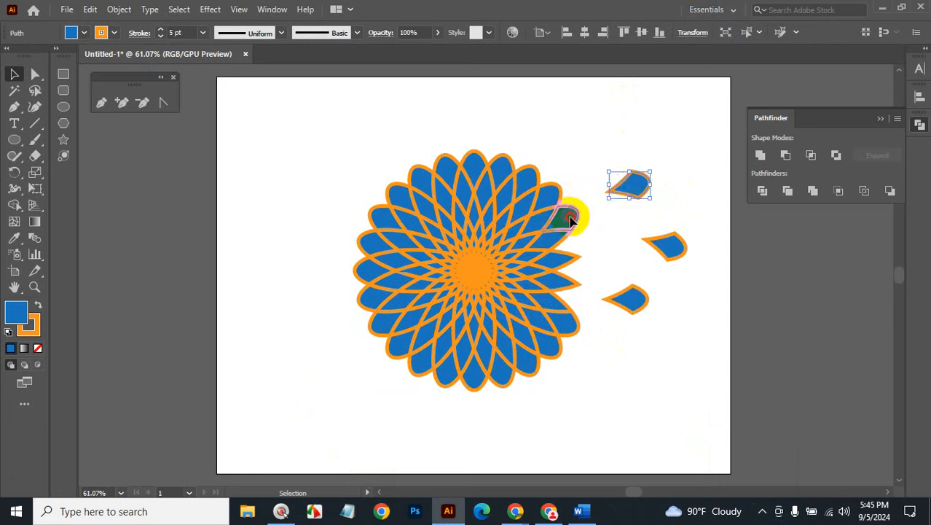
left_click_drag(571, 219, 613, 156)
left_click_drag(530, 261, 378, 131)
left_click_drag(535, 275, 298, 194)
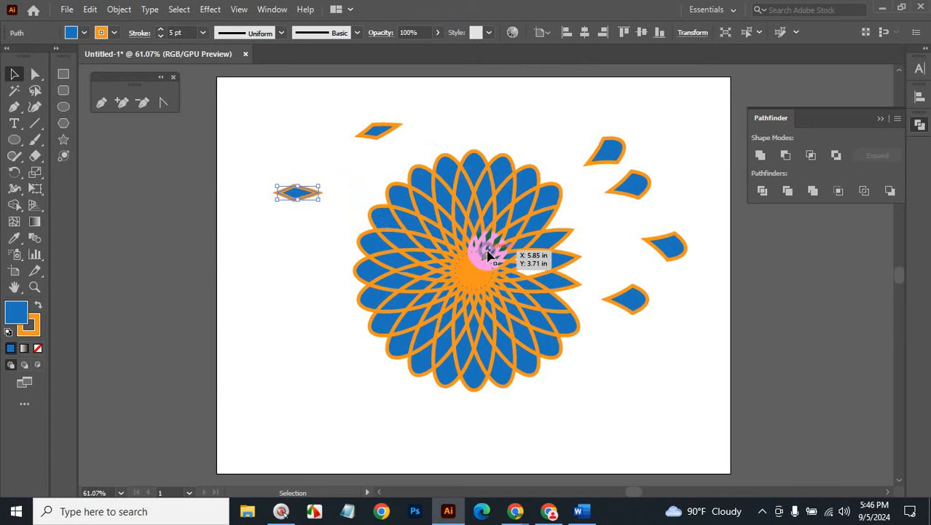
Step: Pull small slivers one by one from the flower's centre and scatter them over the empty area to its left
left_click_drag(474, 267, 309, 278)
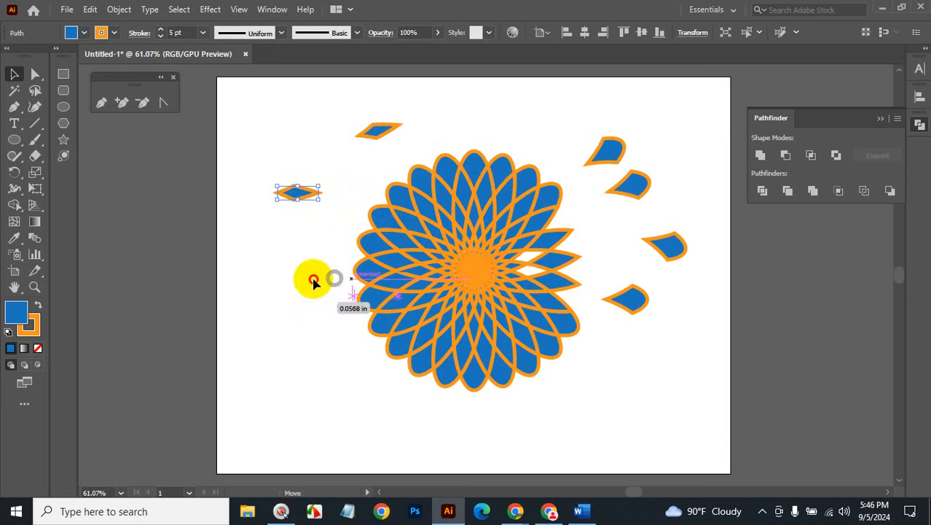
left_click_drag(474, 279, 308, 312)
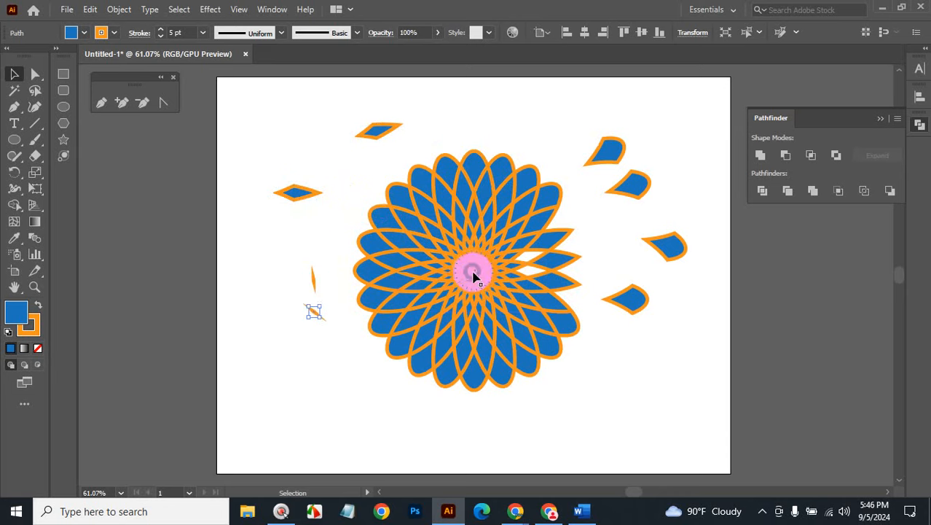
left_click_drag(474, 270, 291, 270)
left_click_drag(474, 268, 277, 322)
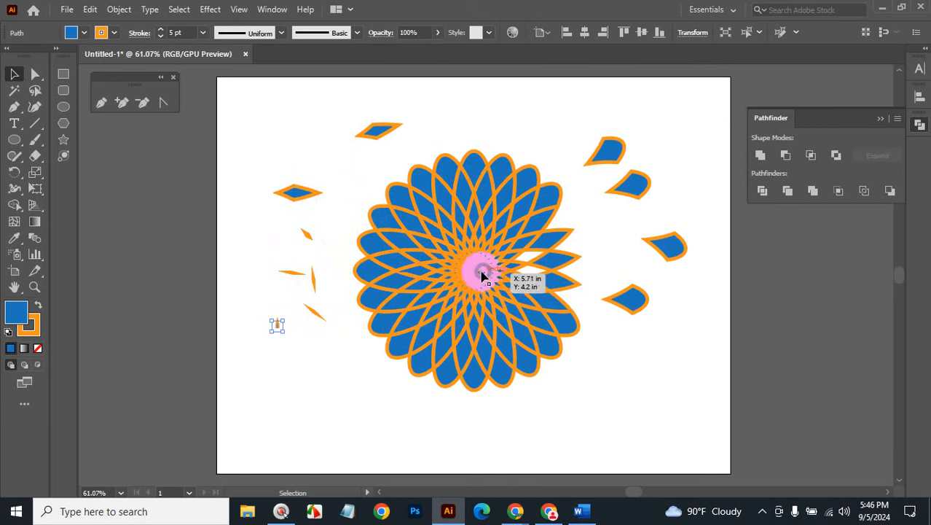
left_click_drag(480, 266, 314, 349)
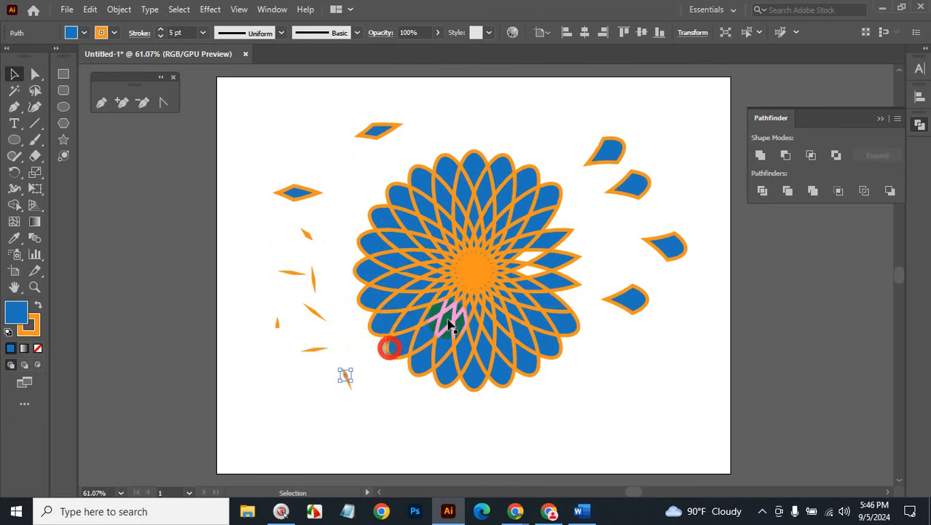
left_click_drag(474, 268, 287, 354)
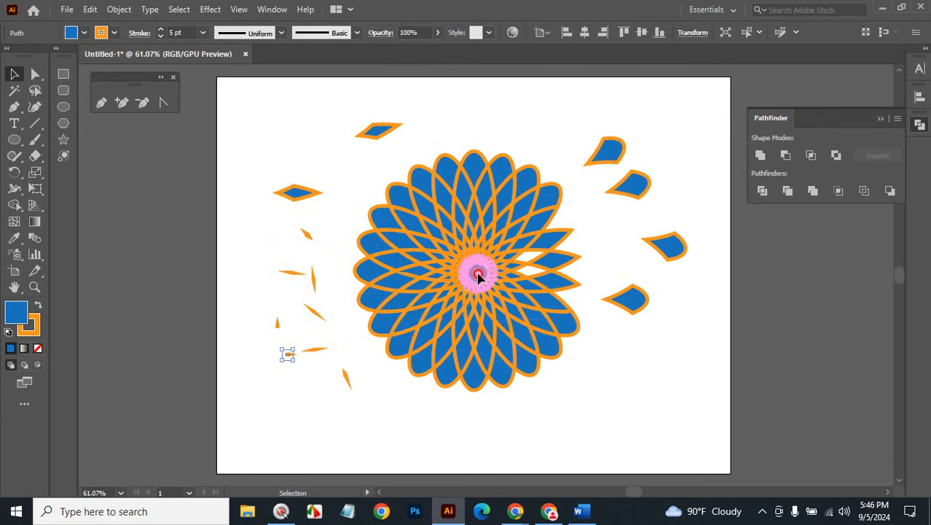
left_click_drag(475, 272, 268, 330)
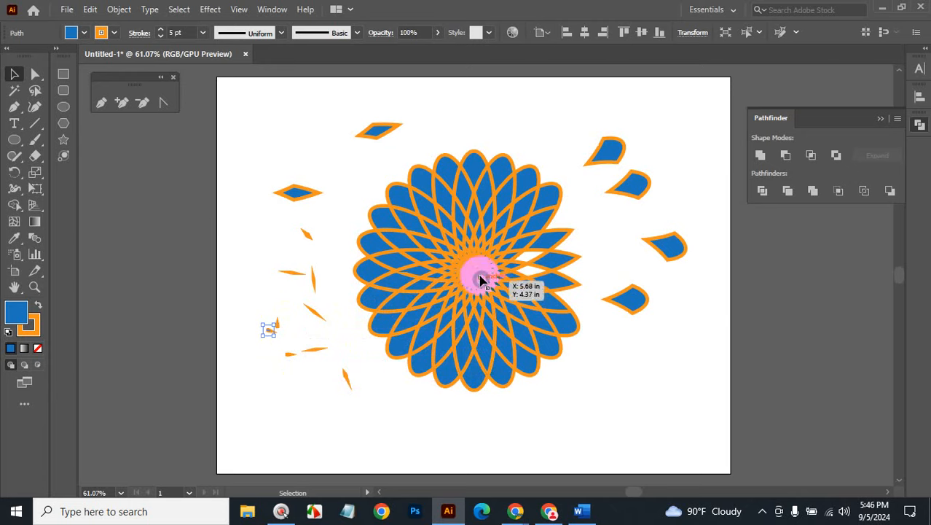
left_click_drag(480, 280, 354, 356)
left_click_drag(474, 274, 370, 375)
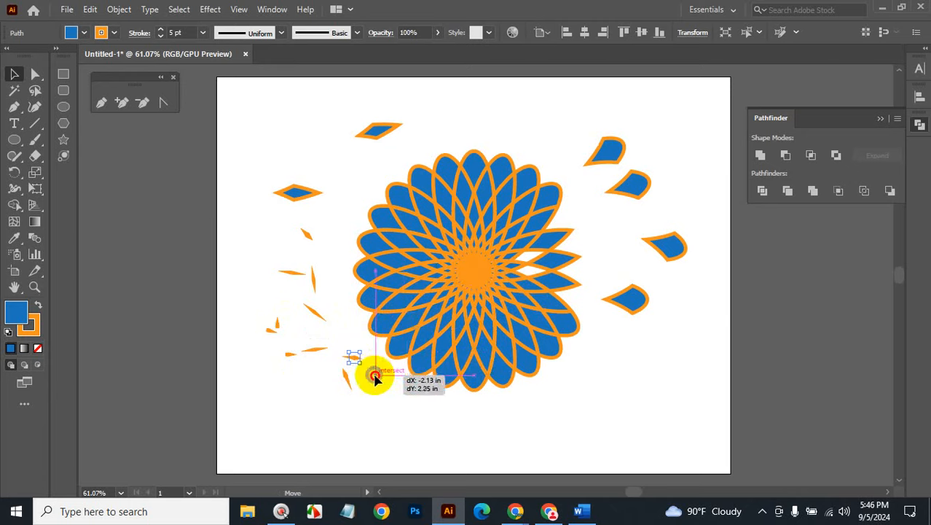
left_click_drag(471, 266, 369, 434)
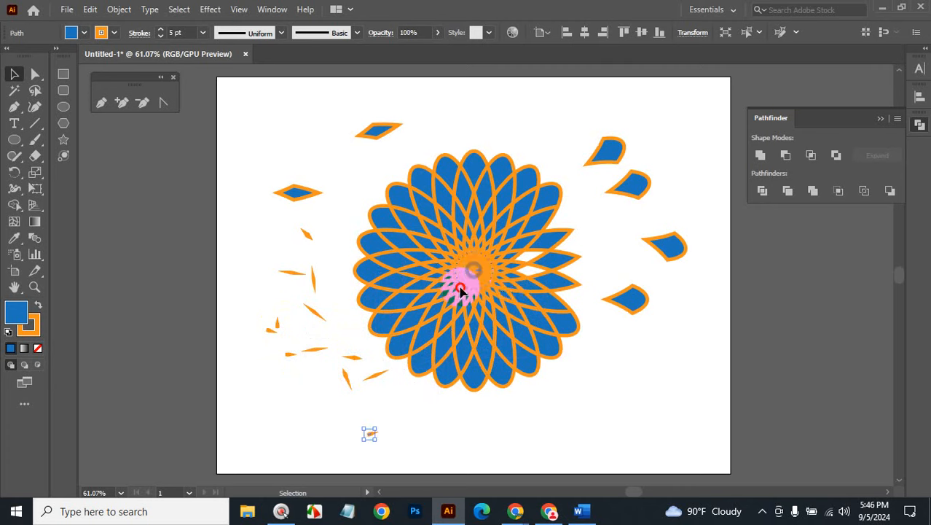
left_click_drag(467, 271, 336, 398)
left_click_drag(474, 277, 322, 333)
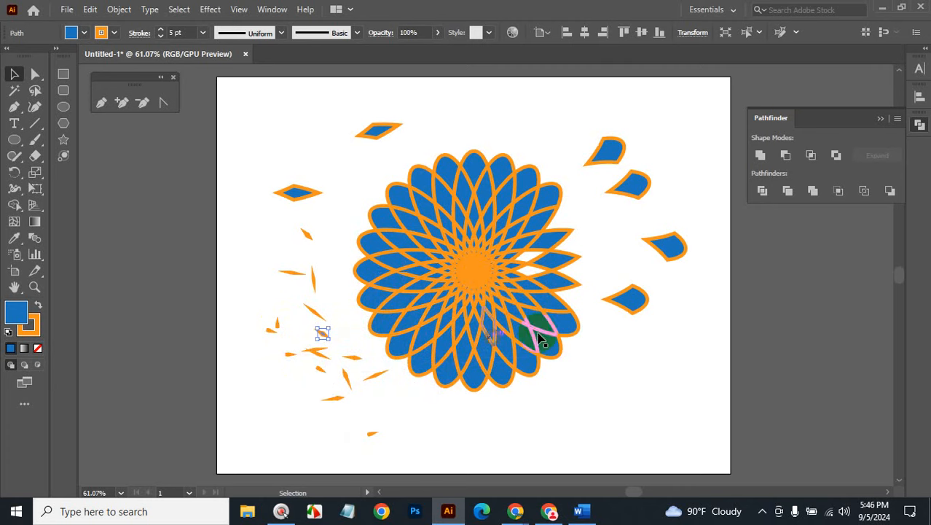
Step: Move several of the tiny divided pieces at the flower's centre toward its right side
key("ctrl+space")
left_click_drag(496, 288, 578, 292)
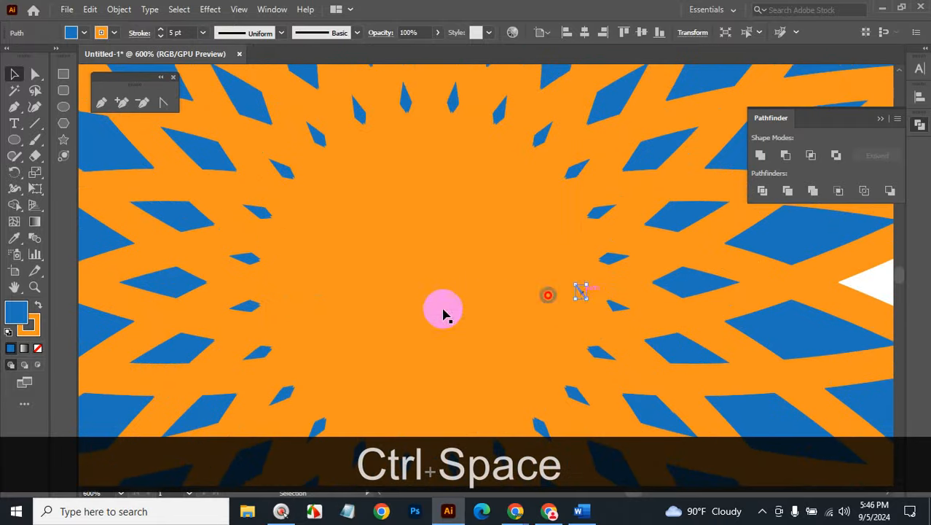
left_click_drag(432, 298, 539, 275)
left_click_drag(431, 295, 574, 271)
left_click_drag(371, 300, 546, 245)
left_click_drag(447, 303, 570, 264)
left_click_drag(508, 295, 640, 239)
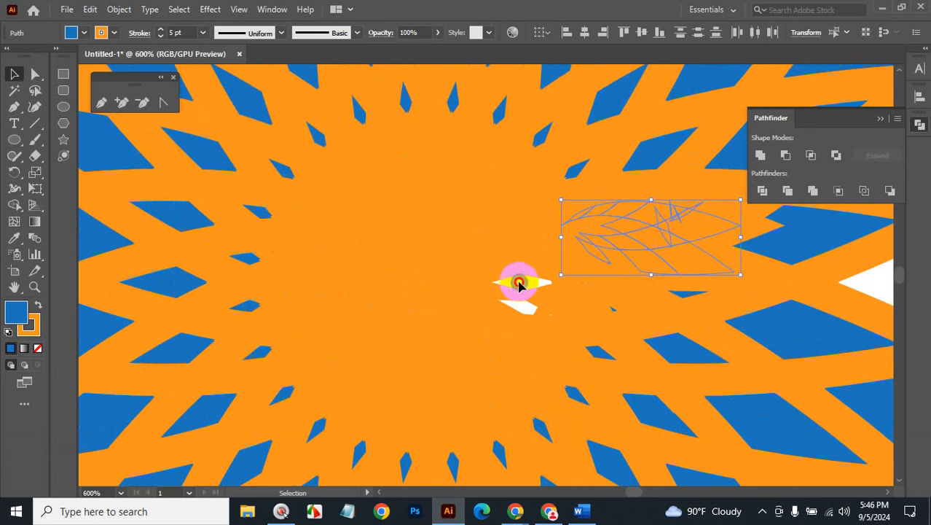
Step: Select a group of pieces in the upper part of the flower's centre, move them toward its lower right and deselect them
left_click(329, 178)
left_click_drag(422, 222, 770, 323)
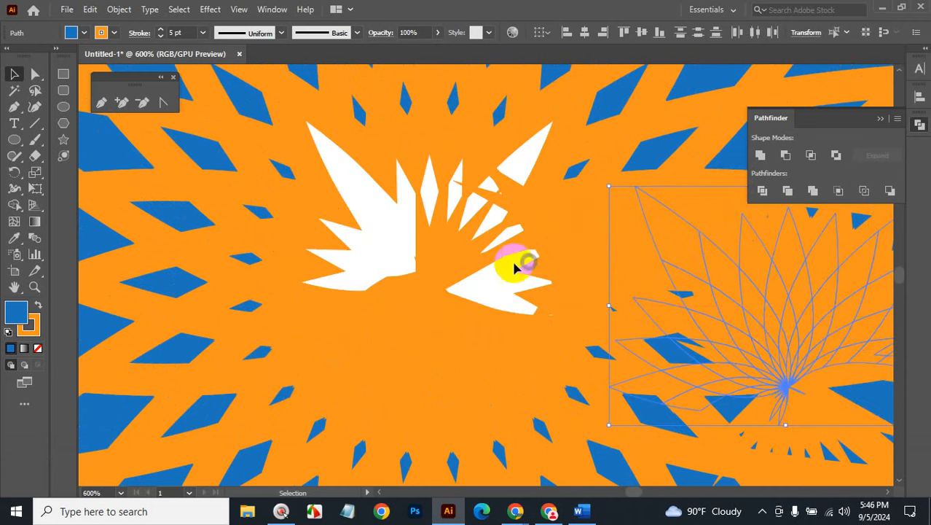
left_click(472, 259)
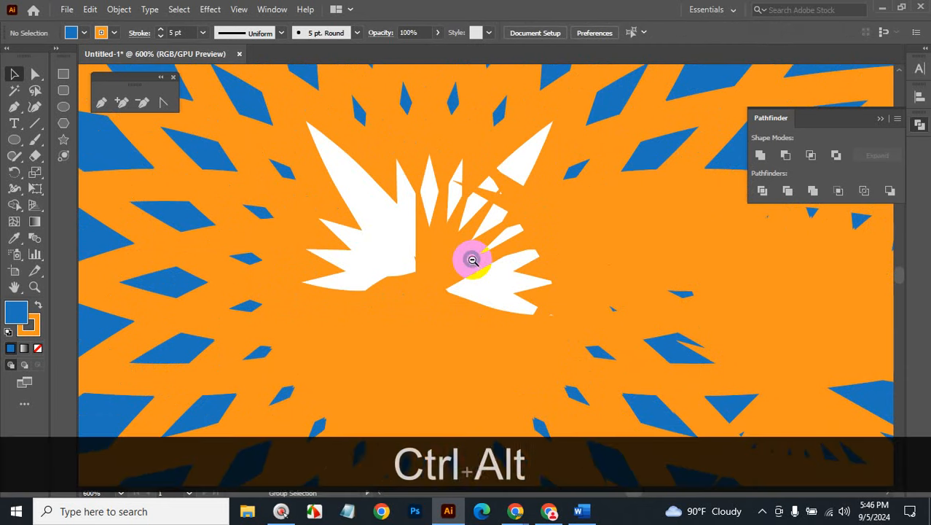
Step: Select the whole flower together with all the pieces scattered around it
left_click(477, 248, "ctrl+alt")
left_click(492, 249, "ctrl+alt")
left_click(490, 252, "ctrl+alt")
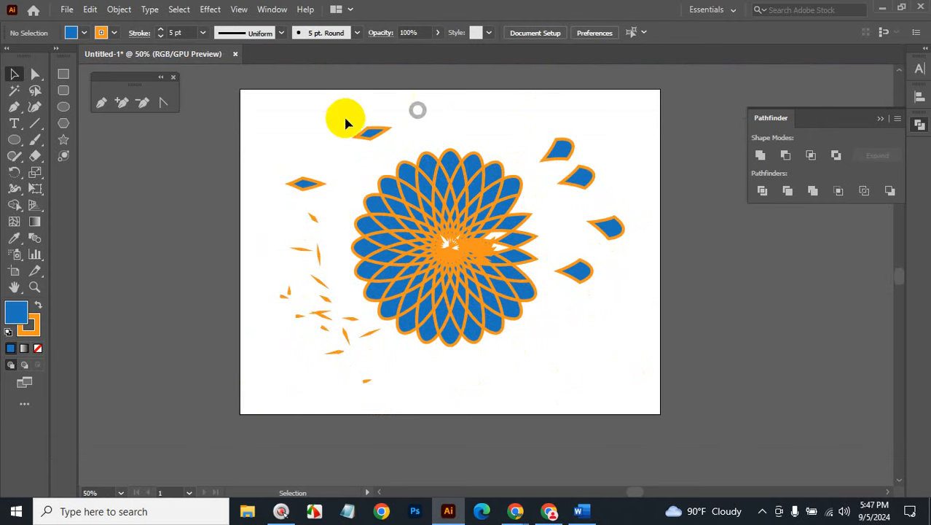
left_click_drag(254, 111, 664, 405)
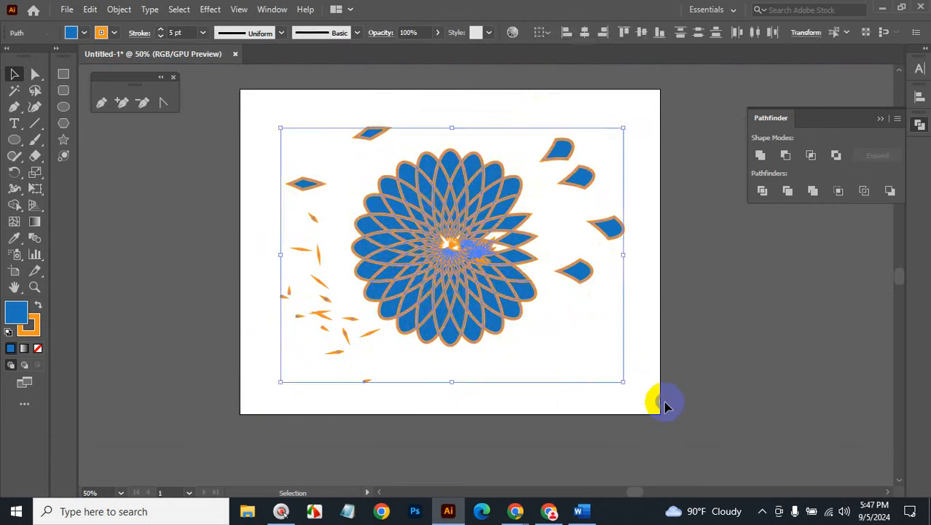
Step: Clear the flower pieces from the artboard and draw a blue circle about 2.07 in wide with an orange outline
key("BackSpace")
left_click(774, 190)
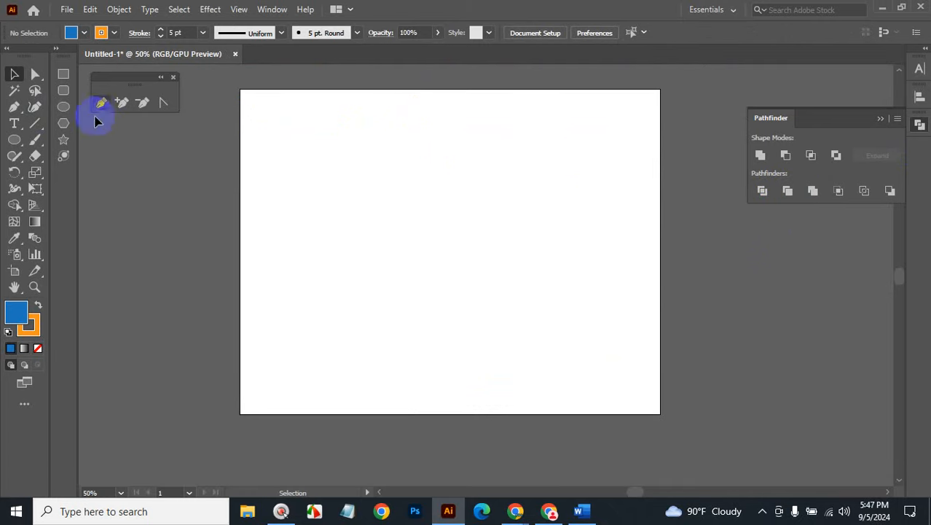
left_click(64, 109)
left_click_drag(370, 171, 374, 191)
key("shift+alt")
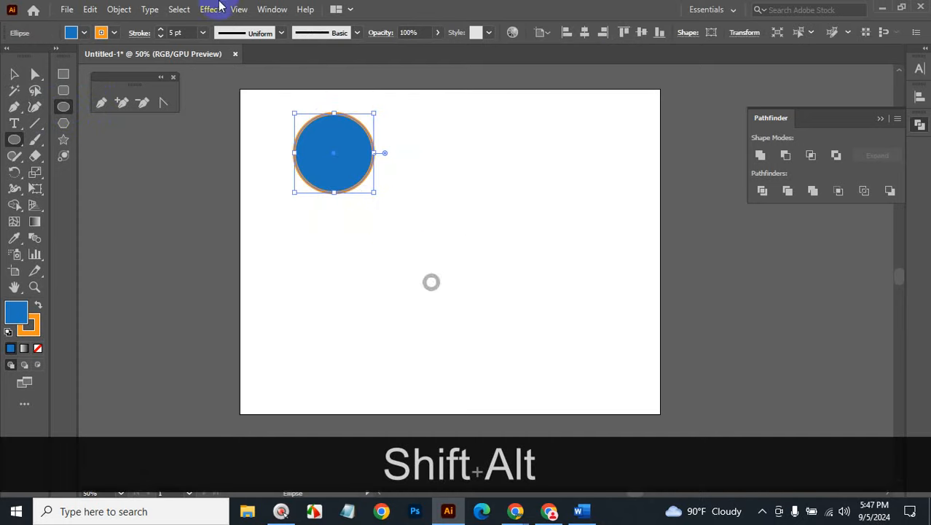
Step: Duplicate the blue circle twice and arrange the three circles so that they overlap each other
left_click(14, 73)
left_click(317, 261)
left_click_drag(336, 154, 423, 214)
key("alt")
key("alt")
left_click(451, 274)
left_click(401, 214)
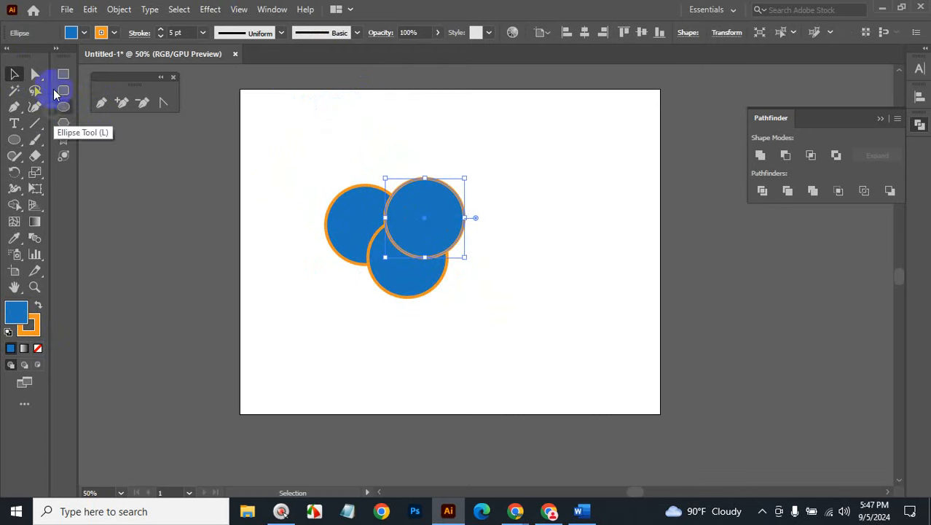
Step: Fill the upper-right circle of the cluster with orange and the lower circle with green
left_click(76, 37)
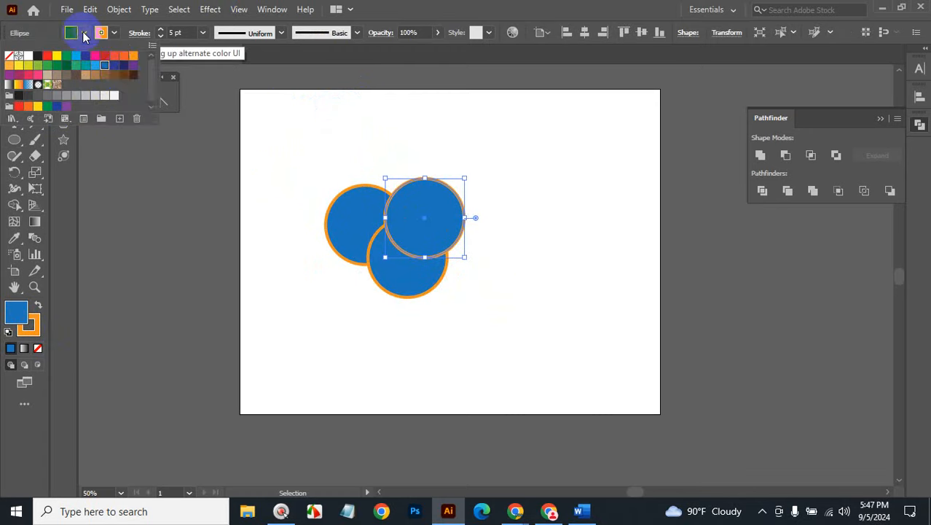
left_click(123, 61)
left_click(426, 291)
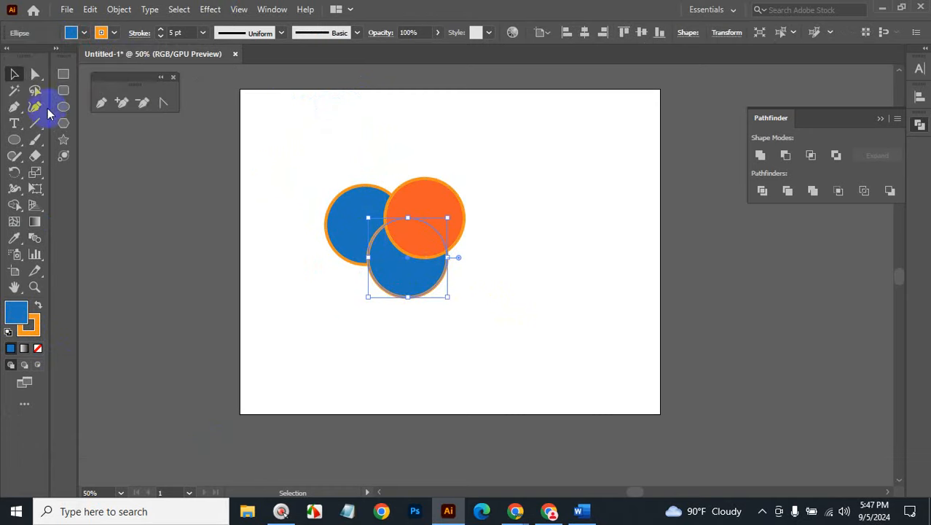
left_click(85, 34)
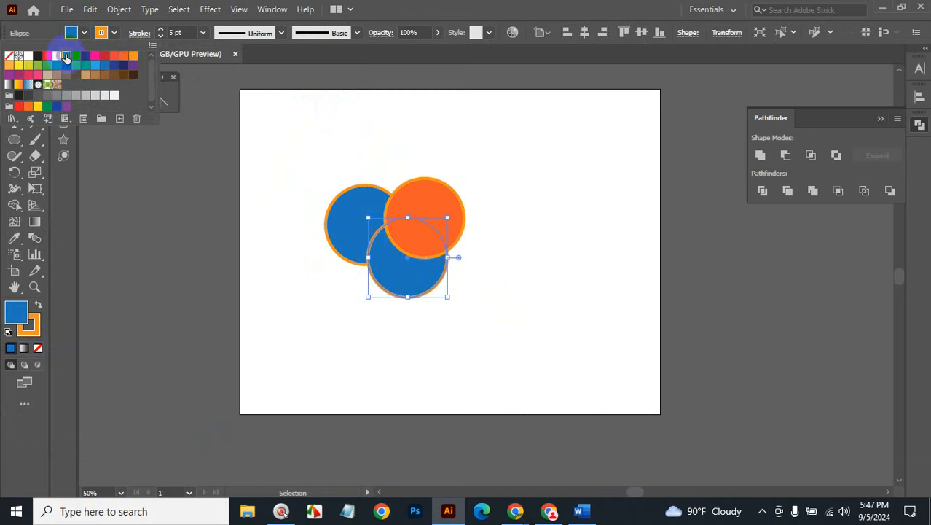
left_click(65, 56)
left_click(449, 280)
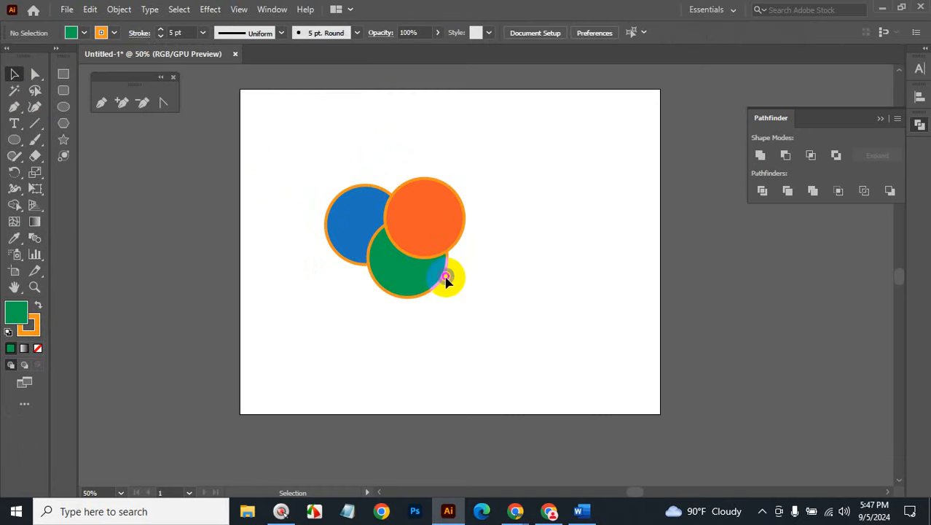
Step: Change the green circle's stroke colour to red
left_click(441, 279)
left_click(114, 33)
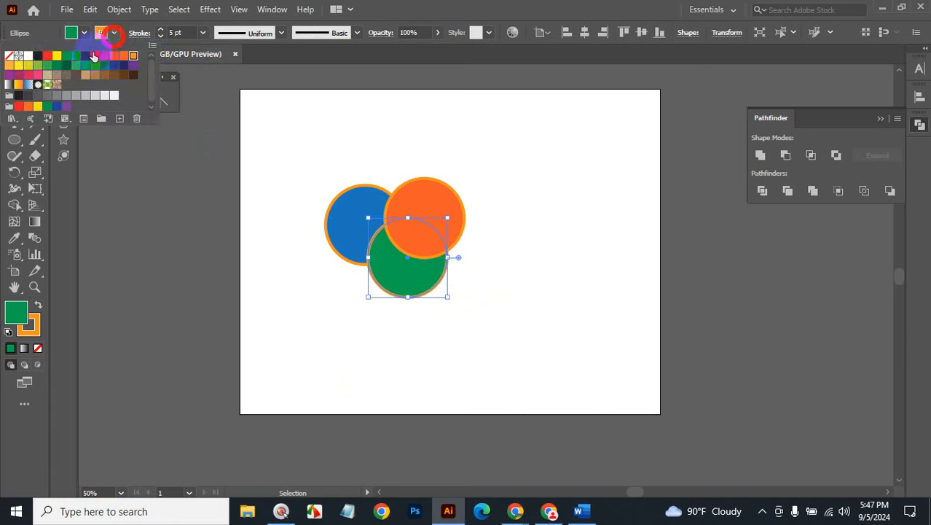
left_click(47, 56)
left_click(535, 239)
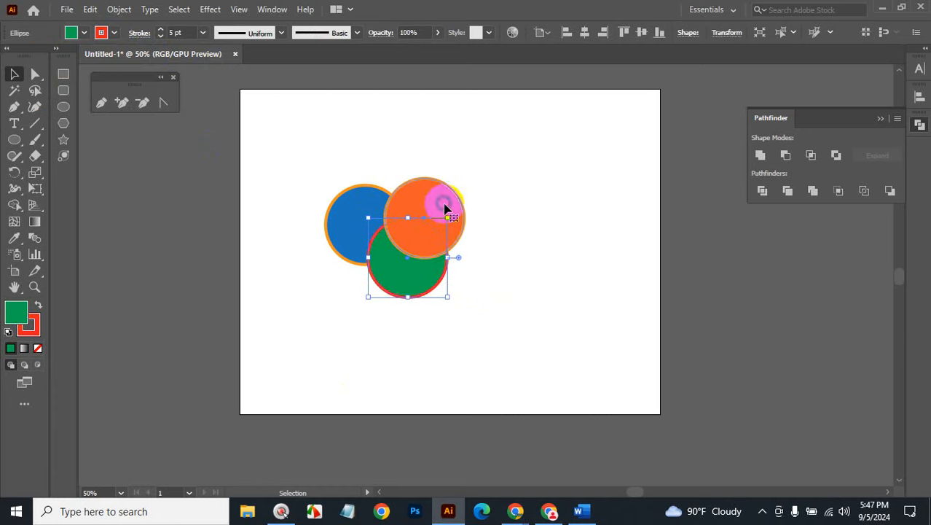
left_click(446, 209)
left_click(532, 235)
left_click_drag(348, 155, 539, 324)
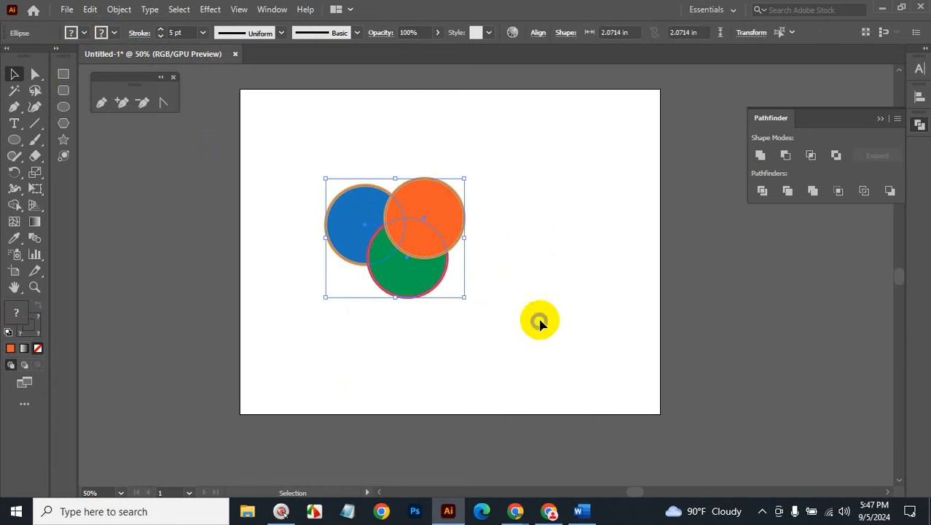
left_click(790, 192)
left_click(578, 287)
Step: Place two copies of the three-circle cluster on the artboard's right side and keep one cluster selected on the left
key("ctrl+a")
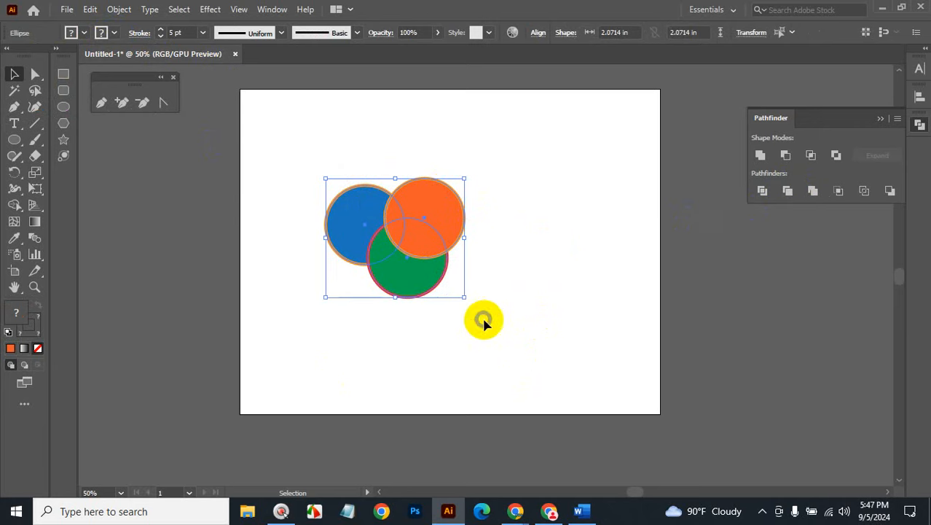
left_click_drag(391, 258, 584, 341)
left_click_drag(288, 146, 453, 315)
left_click_drag(406, 223, 383, 244)
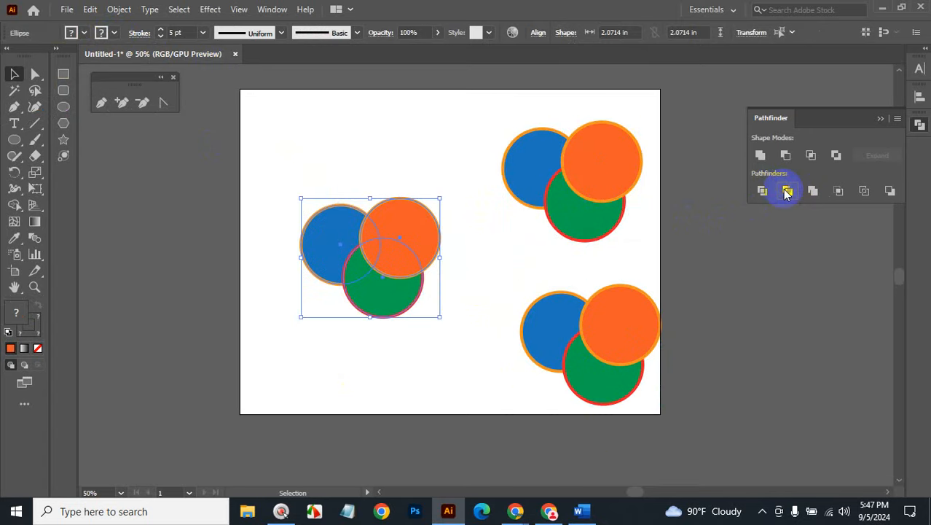
Step: Trim the left cluster's three overlapping circles and ungroup the resulting pieces
left_click(786, 190)
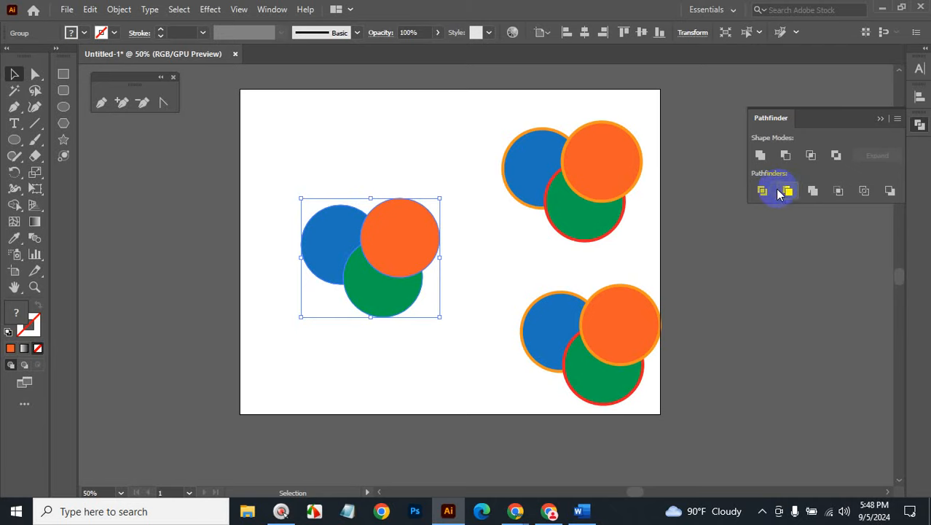
right_click(407, 239)
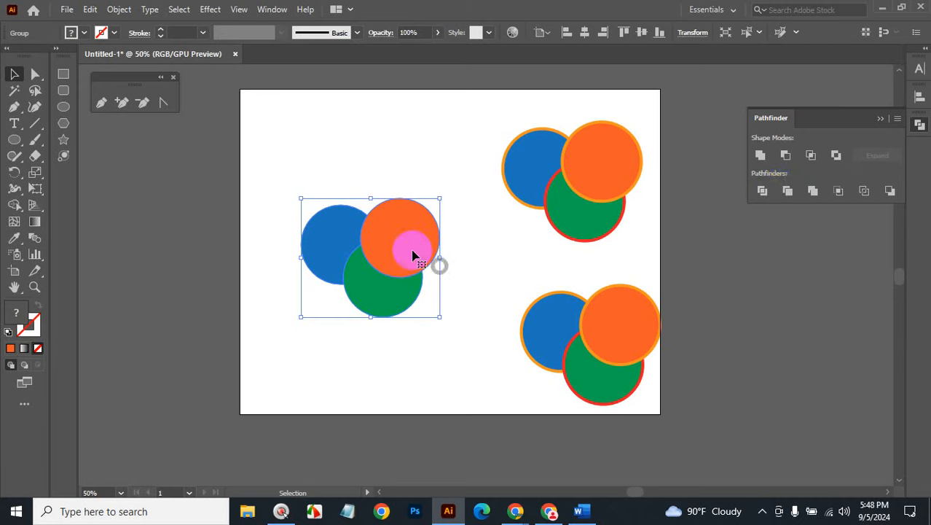
left_click(447, 352)
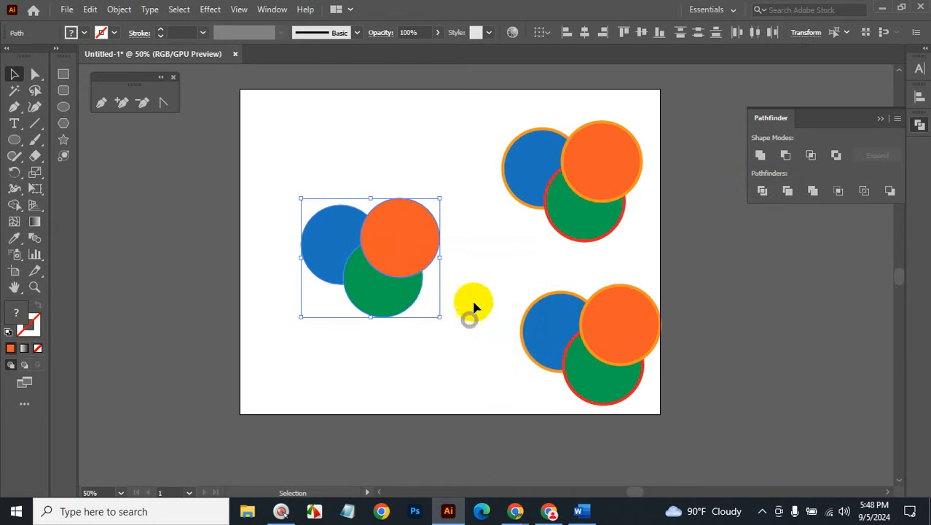
Step: Move the orange circle and the green piece of the left cluster away from the blue piece
left_click(467, 272)
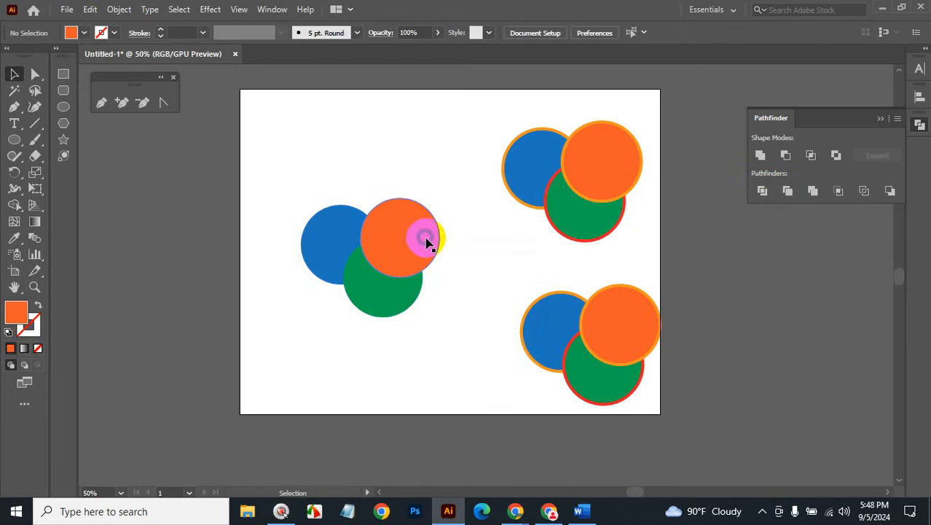
left_click_drag(427, 243, 443, 149)
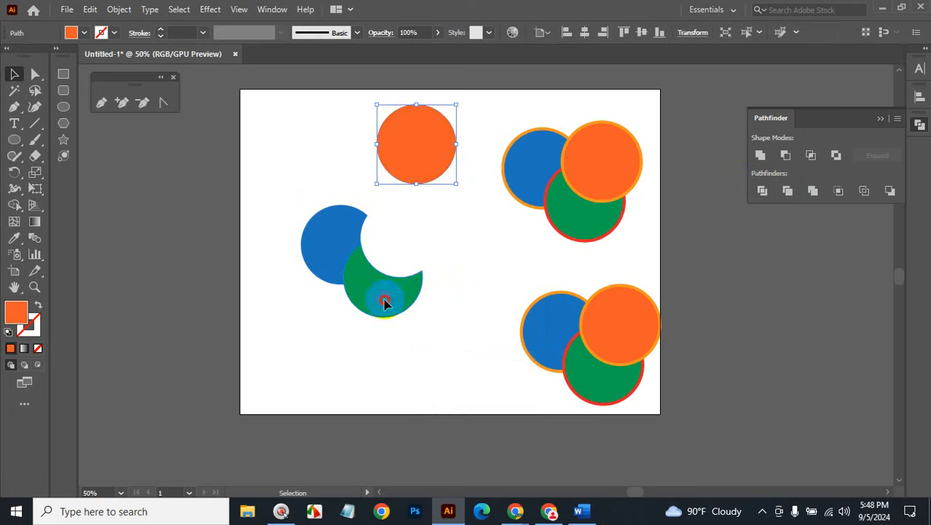
left_click_drag(385, 302, 423, 317)
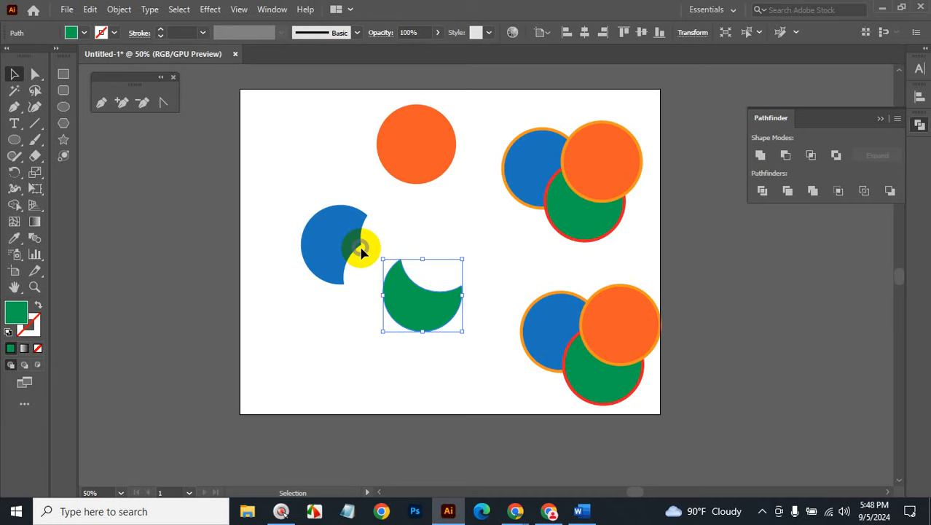
Step: Undo the moved pieces, the ungrouping and the Trim on the left cluster
key("ctrl+z")
key("ctrl+z")
key("ctrl+z")
key("ctrl+z")
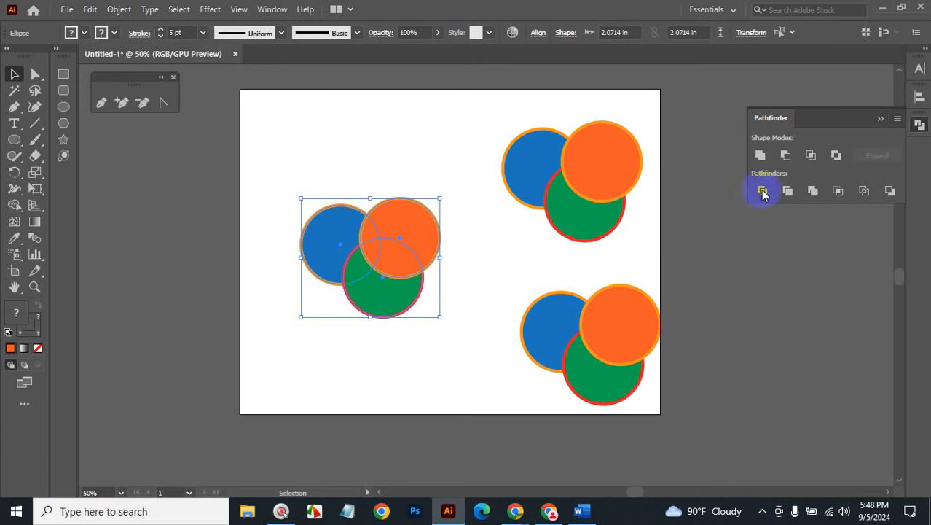
Step: Repeat the Trim and ungrouping on the left cluster, spreading its orange, green and blue pieces apart
left_click(788, 191)
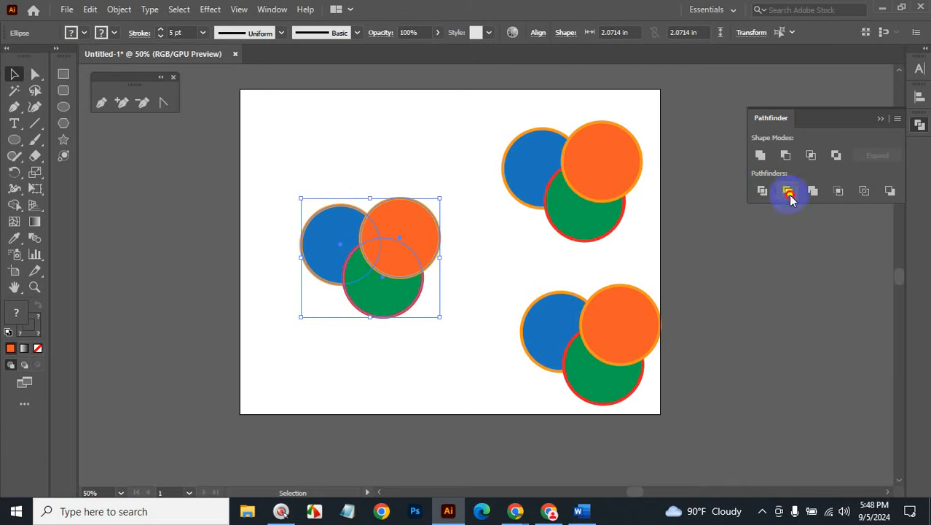
right_click(360, 232)
left_click_drag(415, 229, 430, 148)
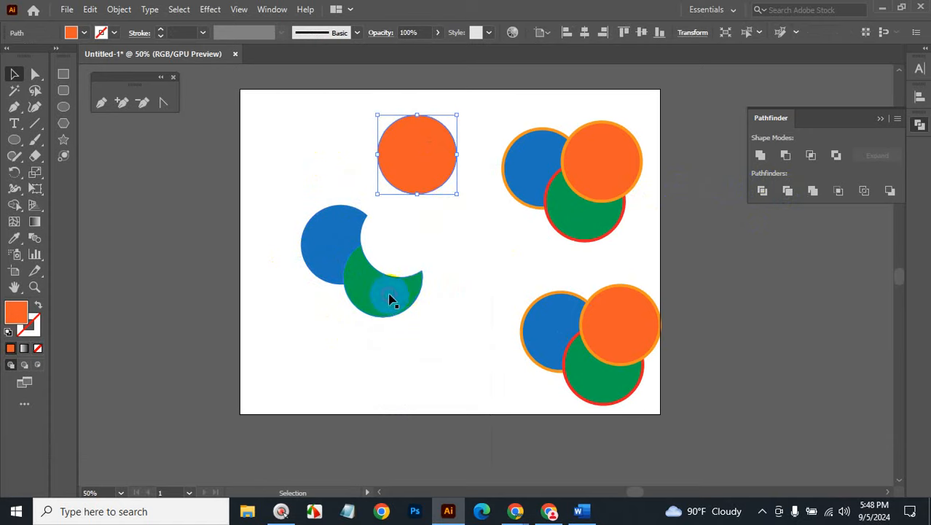
left_click_drag(390, 298, 451, 298)
left_click_drag(330, 261, 318, 244)
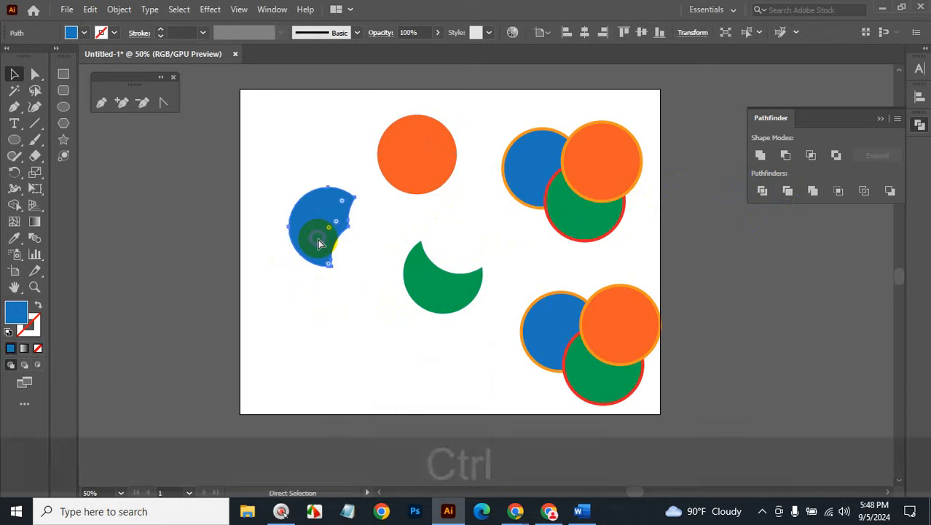
Step: Undo the second Trim of the left cluster together with its piece moves, and deselect the circles
key("ctrl+z")
key("ctrl+z")
key("ctrl+z")
key("ctrl+z")
key("ctrl+z")
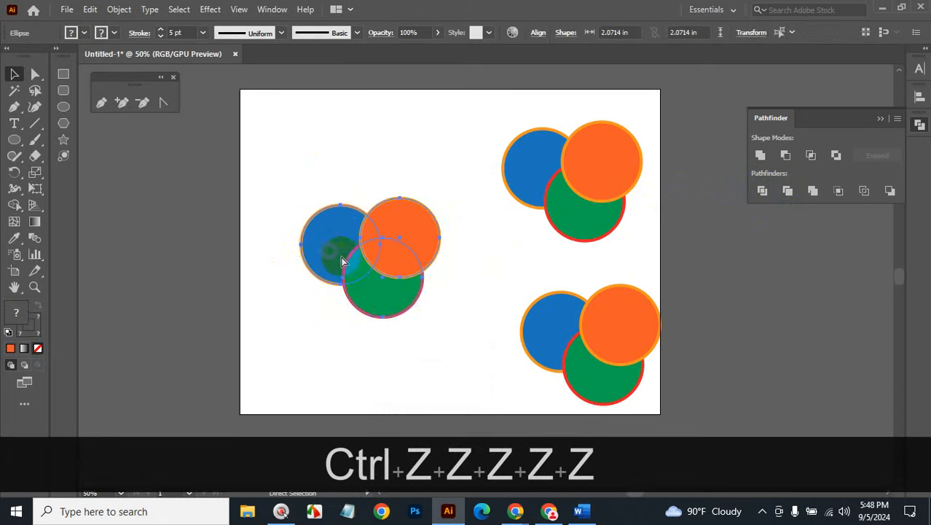
left_click(389, 204)
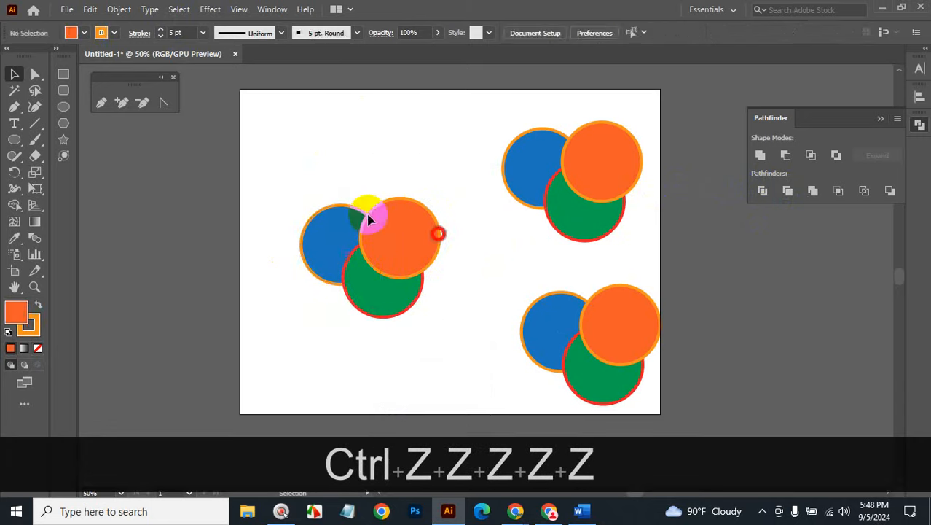
left_click(343, 217)
left_click(114, 33)
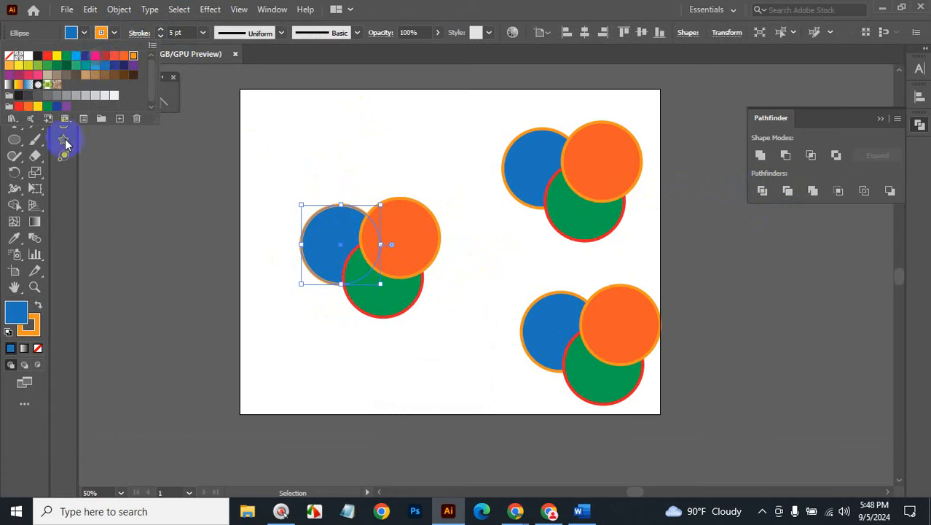
left_click(32, 344)
left_click(38, 347)
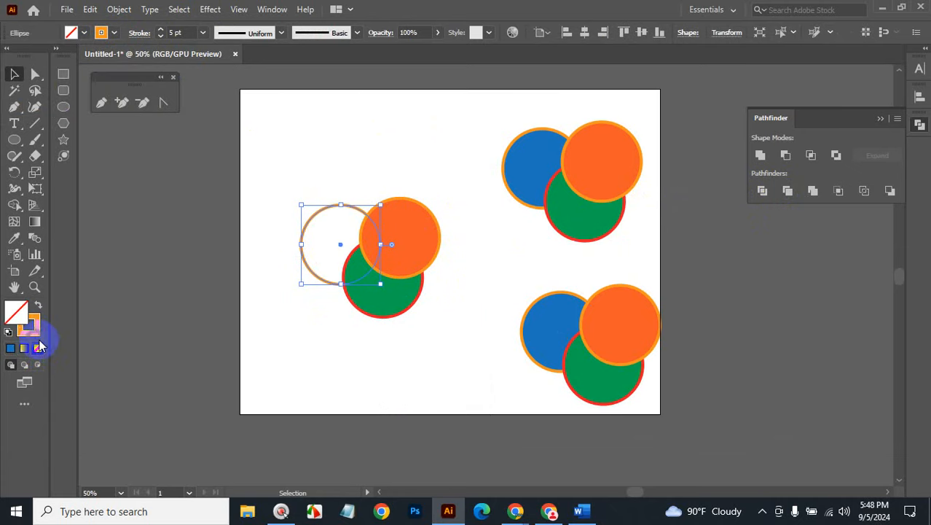
key("ctrl+z")
Step: Set the stroke of the left cluster's blue, green and orange circles to None
left_click(332, 357)
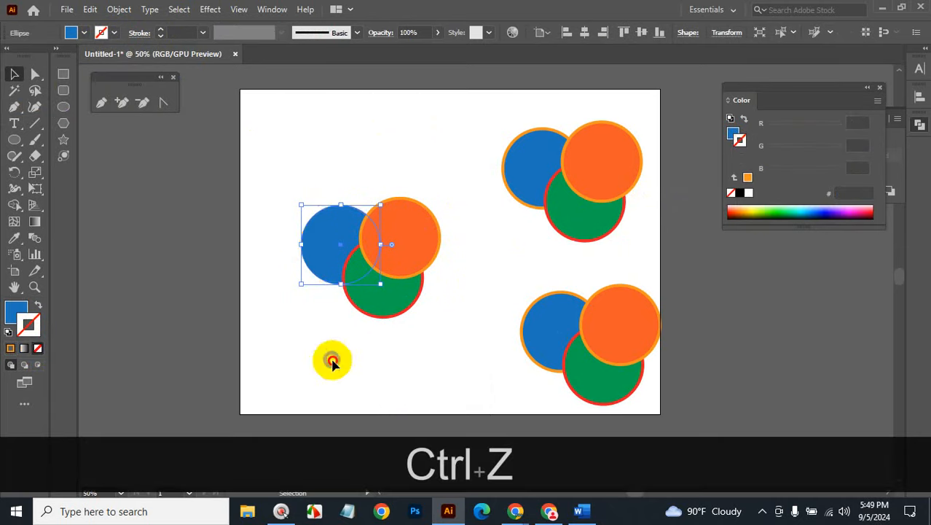
left_click(390, 308)
left_click(425, 241)
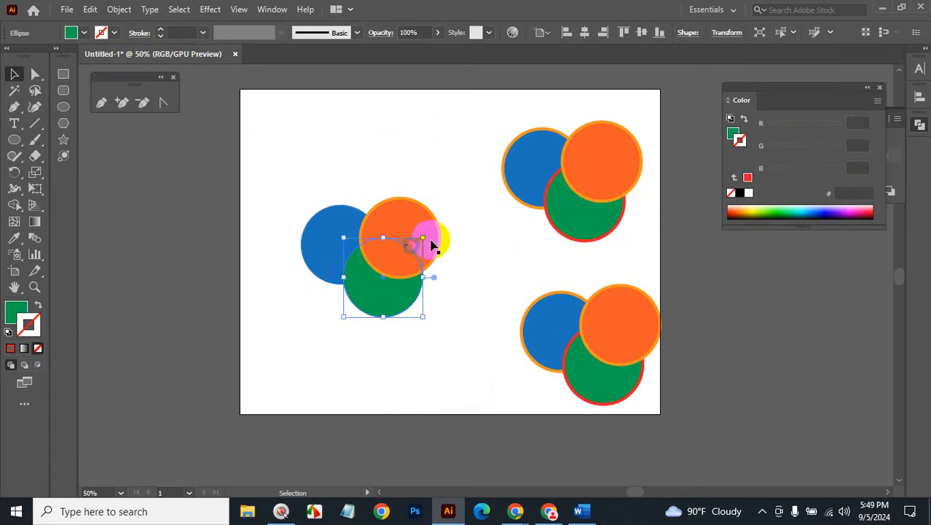
left_click(347, 360)
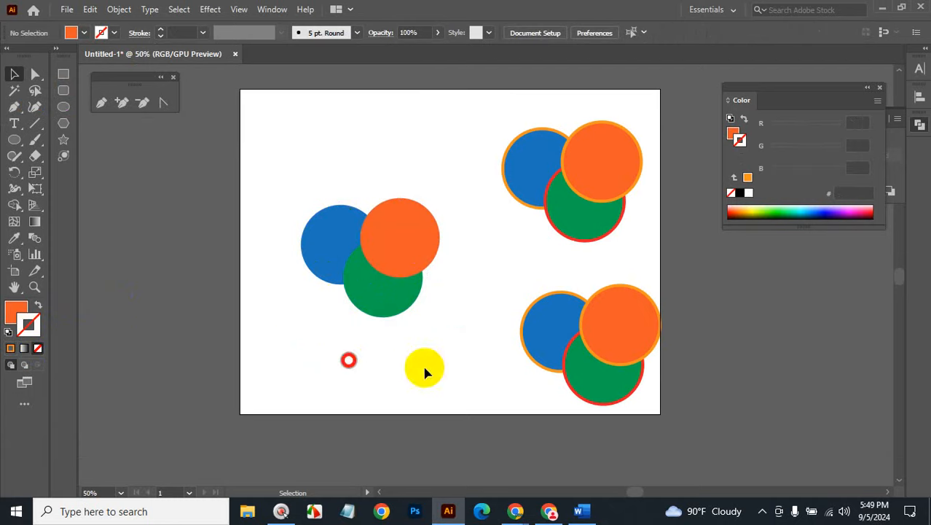
Step: Close the colour settings and apply the Pathfinder Trim operation to the left cluster of unstroked circles
left_click_drag(425, 361, 329, 213)
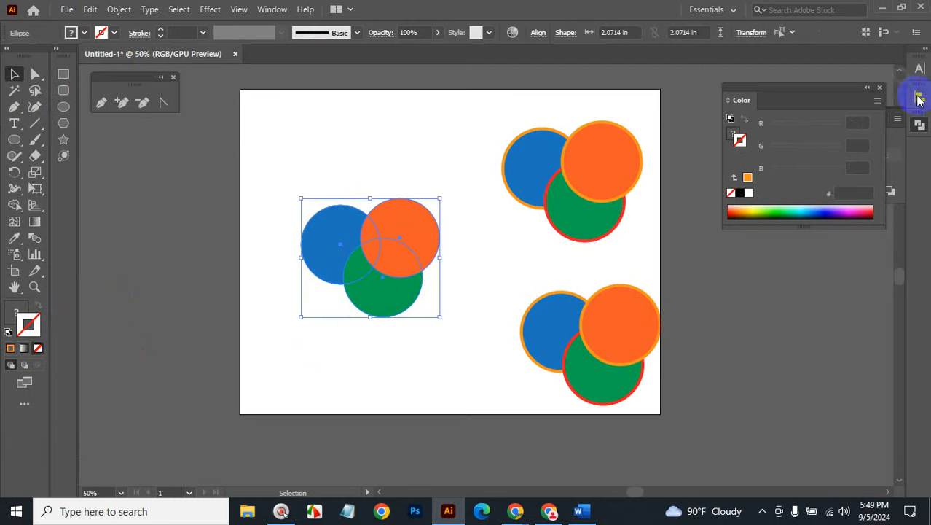
left_click(881, 88)
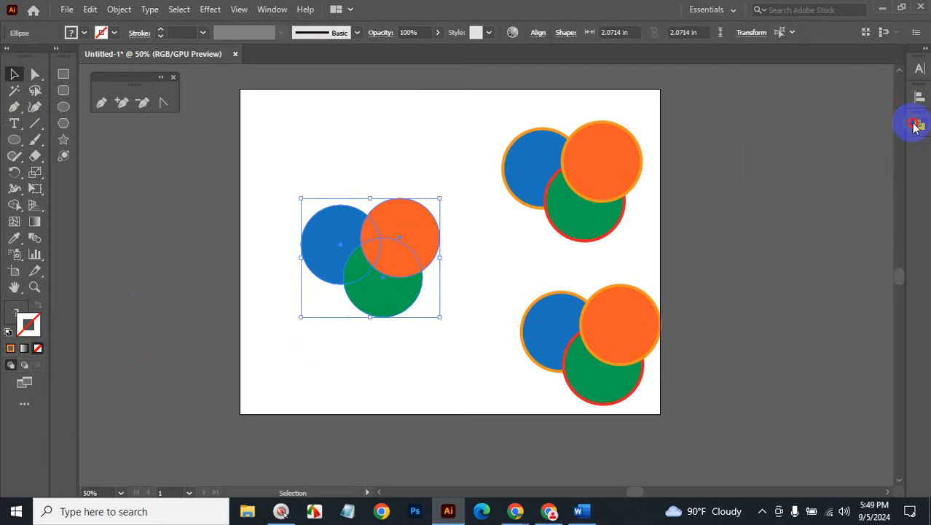
left_click(915, 122)
left_click(790, 192)
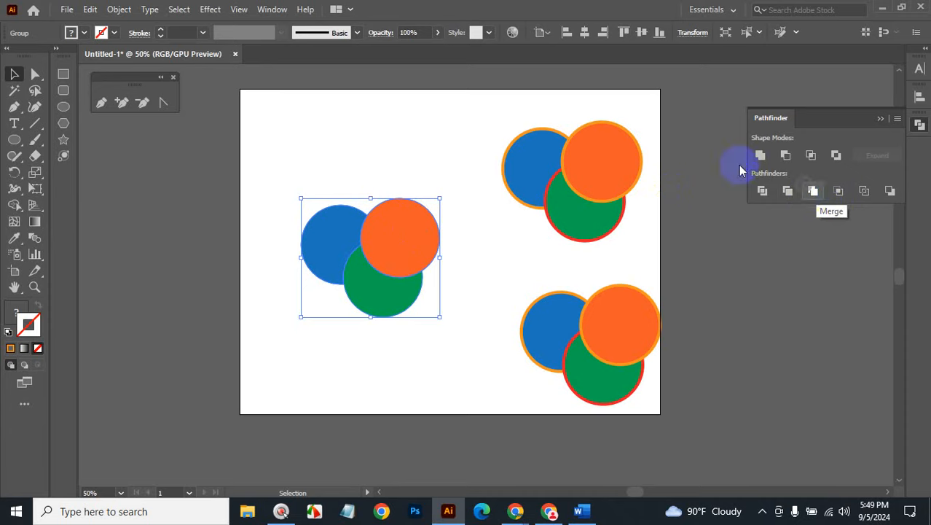
Step: Apply the Pathfinder Merge operation to the three circles of the upper-right cluster
left_click(503, 252)
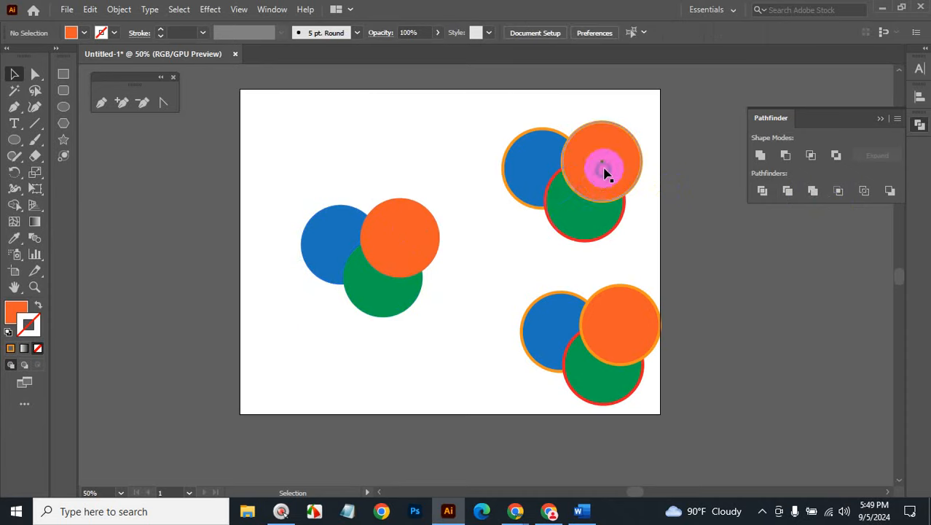
mouse_move(533, 106)
left_mouse_down()
mouse_move(612, 204)
mouse_move(644, 224)
left_mouse_up()
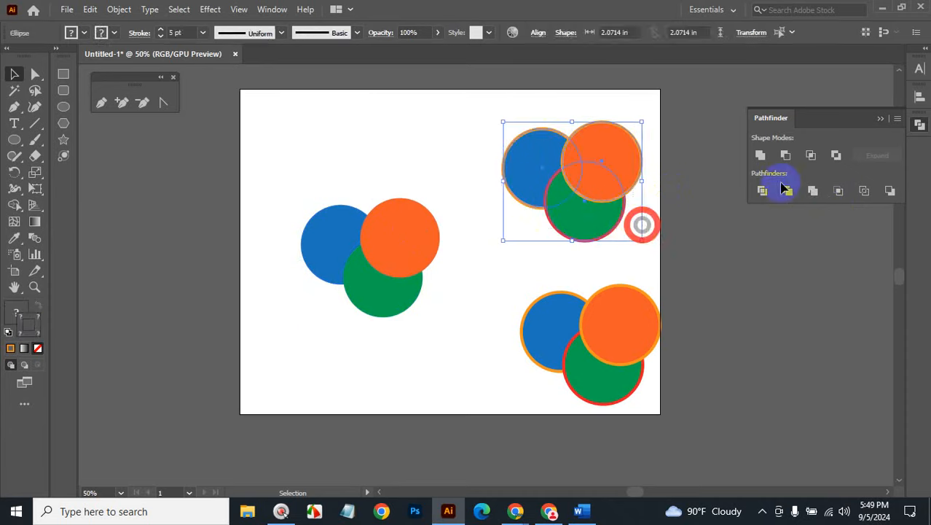
left_click(813, 191)
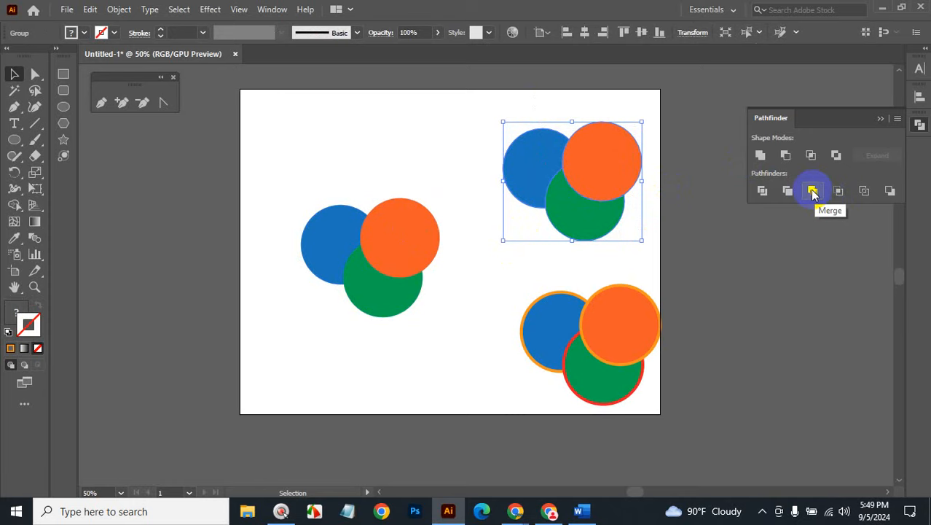
Step: Ungroup the merged upper-right cluster and move its orange and green pieces away from the blue one
right_click(579, 169)
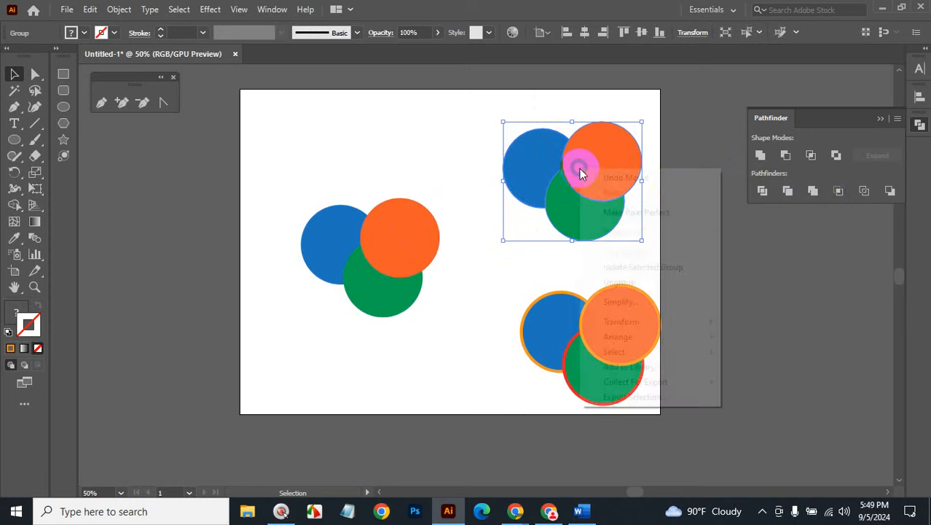
left_click(632, 282)
left_click(752, 284)
left_click_drag(610, 157, 650, 123)
left_click_drag(606, 220, 646, 231)
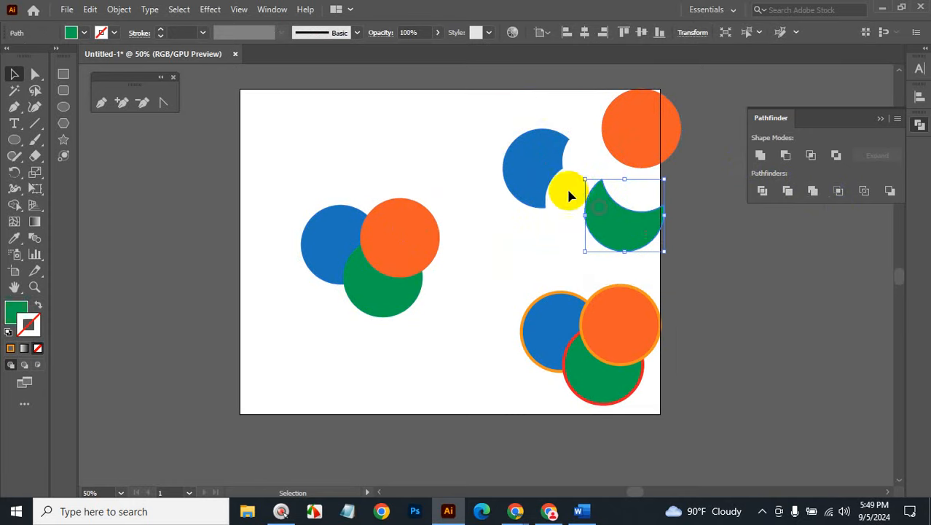
left_click(625, 200)
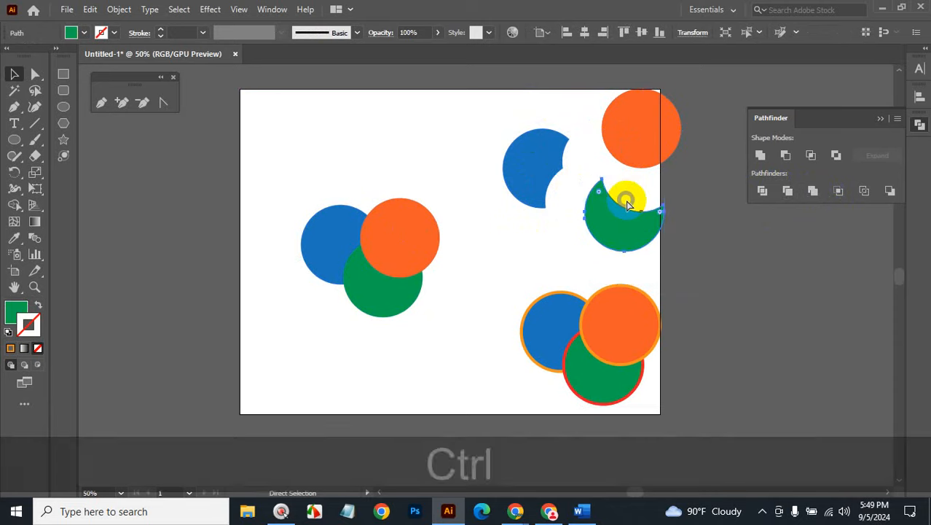
Step: Undo the piece moves, the ungrouping and the Merge of the upper-right cluster, and deselect the circles
key("ctrl+z")
key("ctrl+z")
key("ctrl+z")
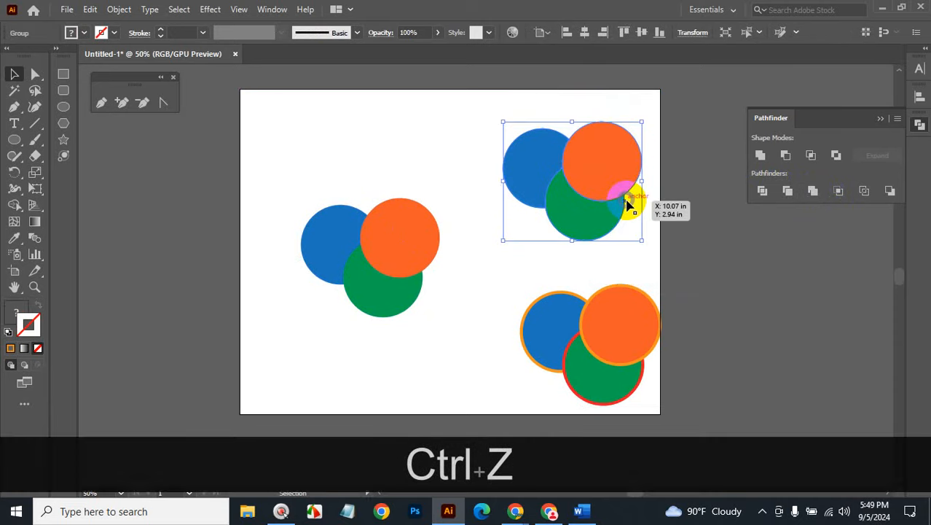
key("ctrl+z")
key("ctrl+z")
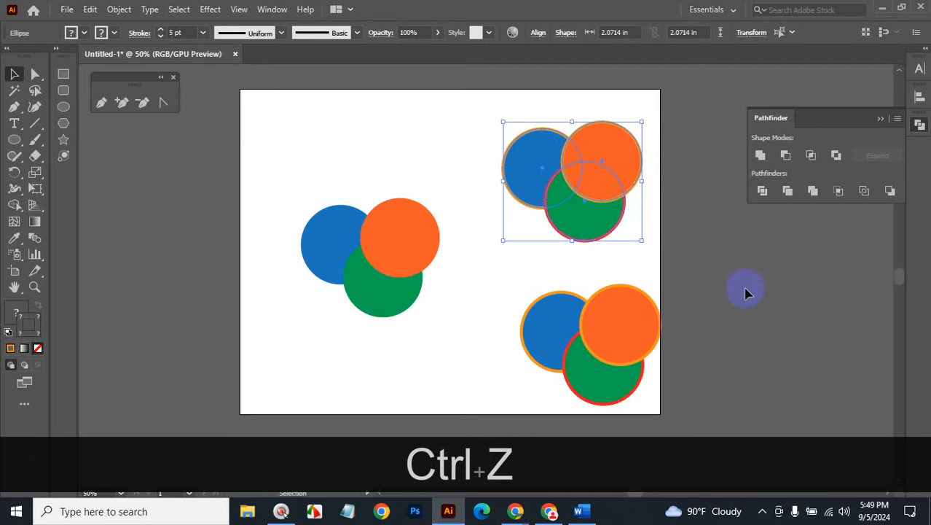
left_click(657, 239)
Step: Copy the blue circle's fill and stroke onto the green circle of the upper-right cluster with the Eyedropper
left_click(599, 219)
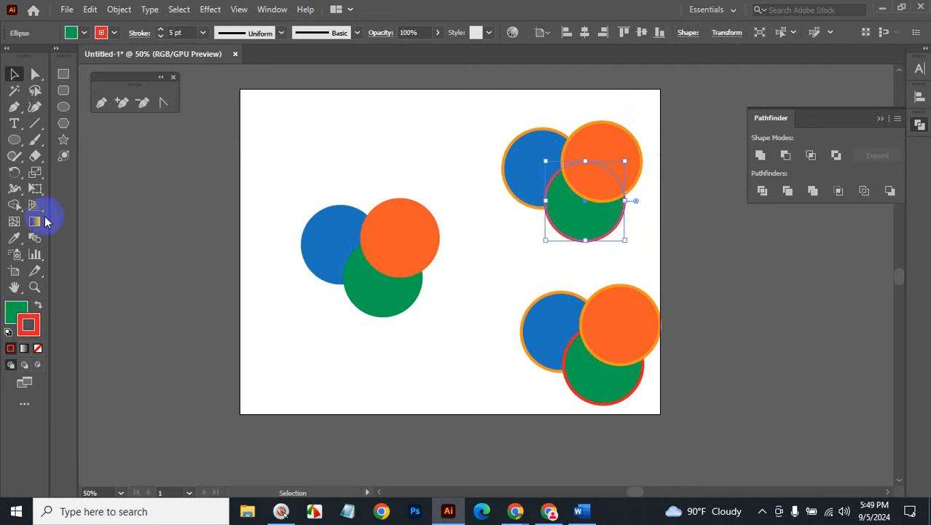
left_click(13, 238)
left_click(553, 141)
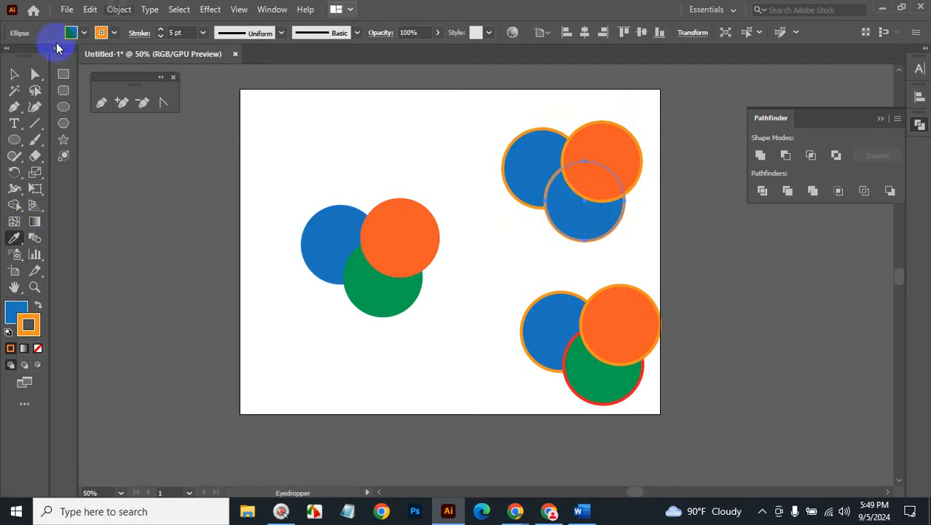
left_click(14, 74)
left_click(356, 135)
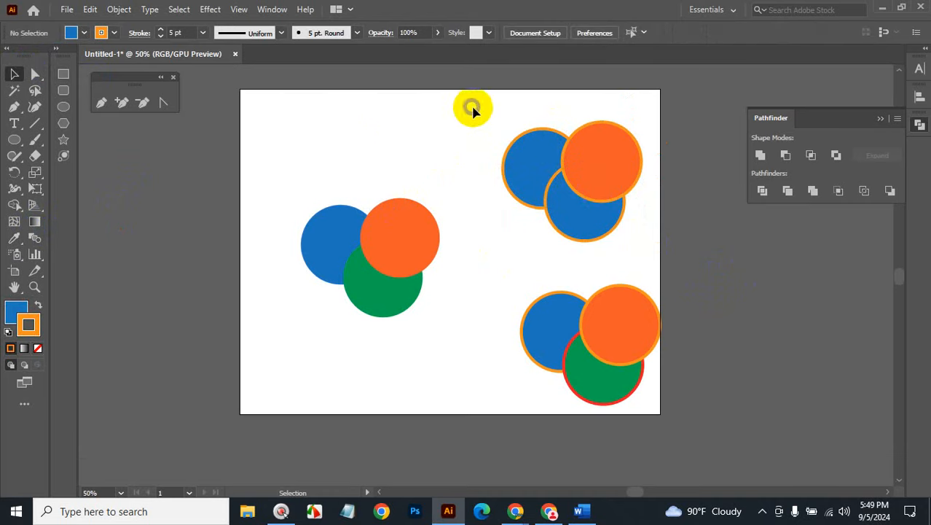
left_click_drag(472, 108, 450, 124)
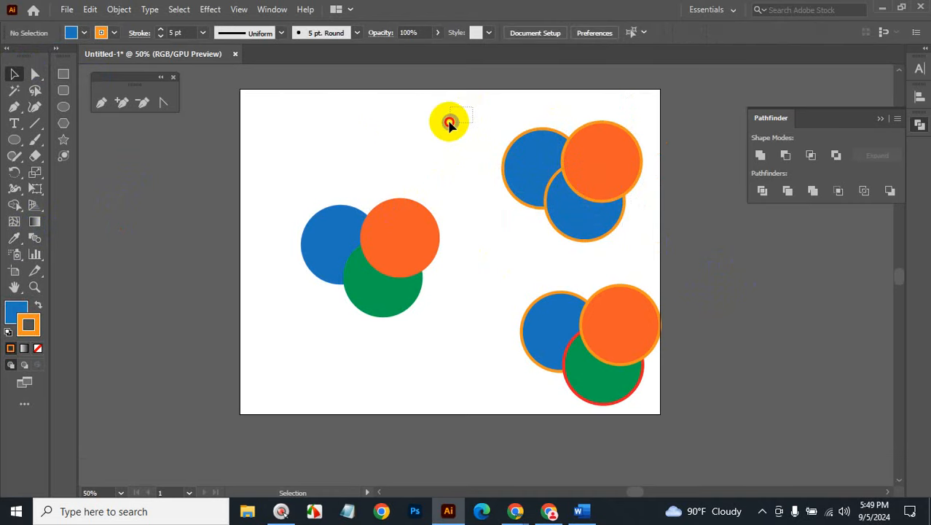
Step: Set the stroke of the lower blue circle in the upper-right cluster to red and deselect it
left_click(592, 242)
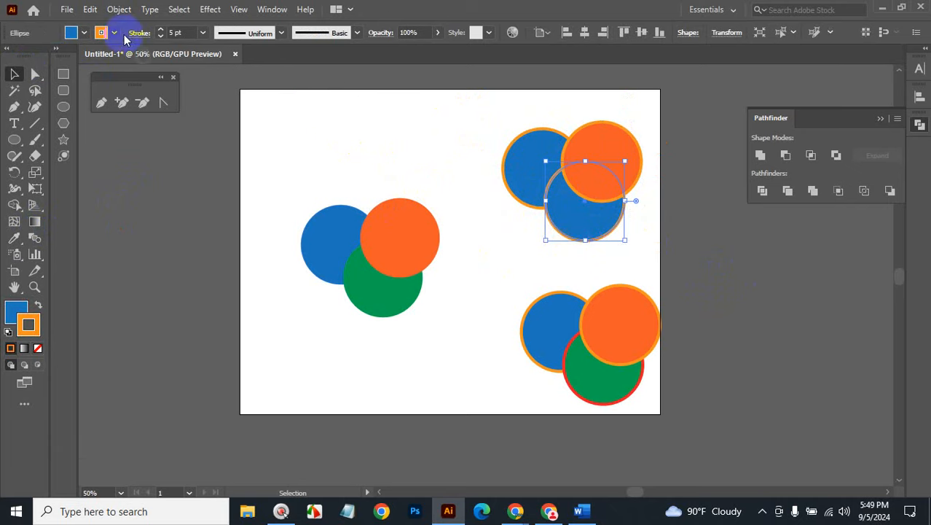
left_click(101, 32)
left_click(48, 57)
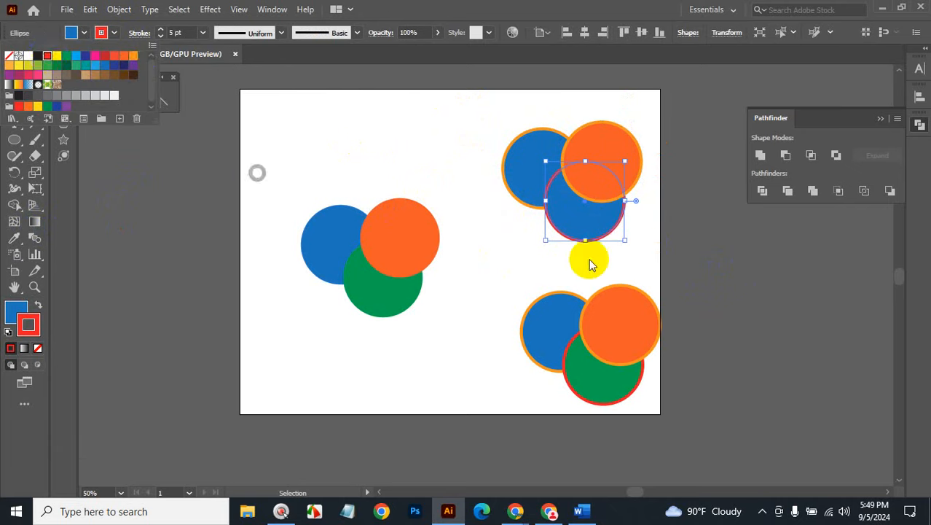
left_click(631, 258)
left_click(634, 251)
Step: Apply the Pathfinder Merge operation to the upper-right cluster and ungroup the result
left_click_drag(469, 107, 638, 242)
left_click(814, 194)
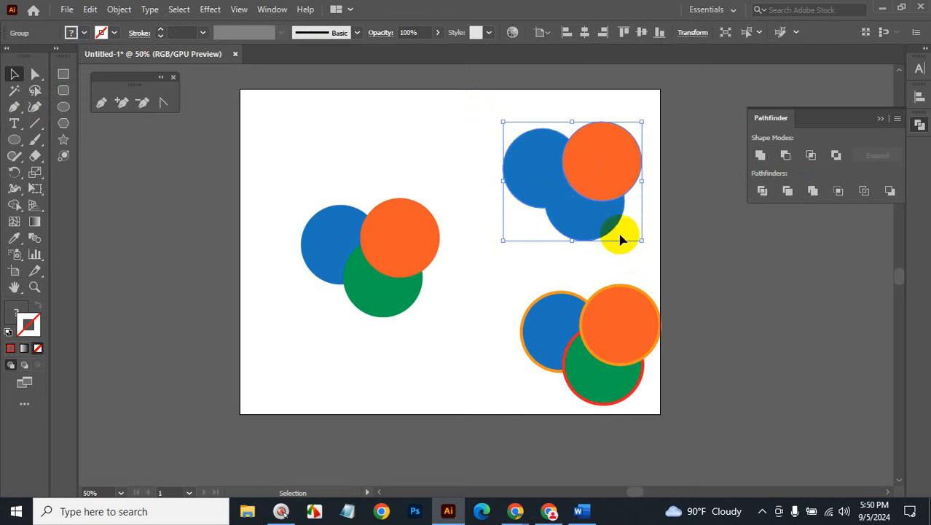
right_click(574, 163)
left_click(625, 277)
left_click(648, 263)
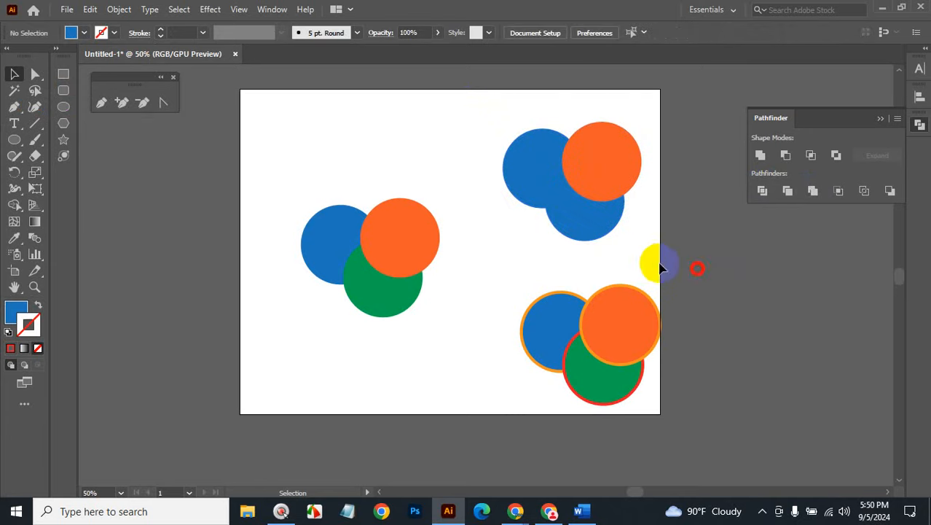
Step: Move the orange circle and the merged blue shape apart, and deselect them
left_click_drag(597, 162, 627, 135)
left_click_drag(541, 223, 528, 209)
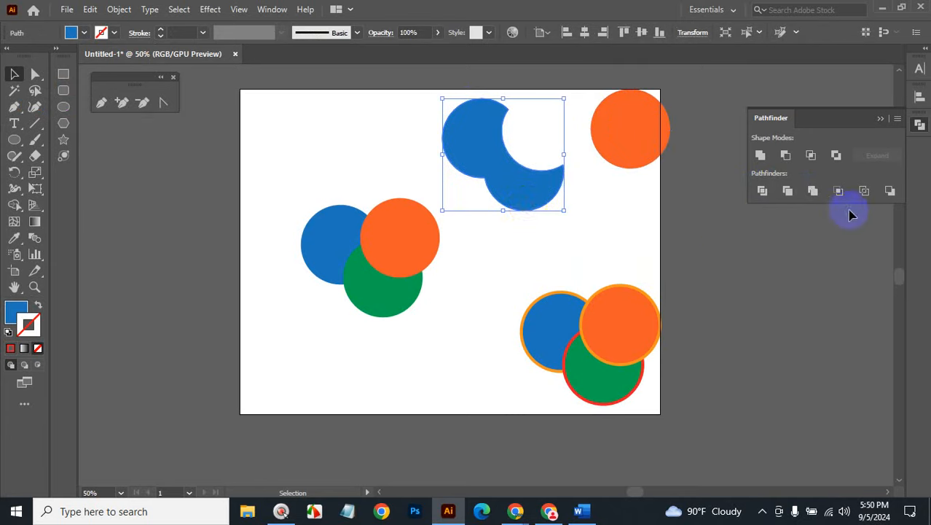
left_click(813, 192)
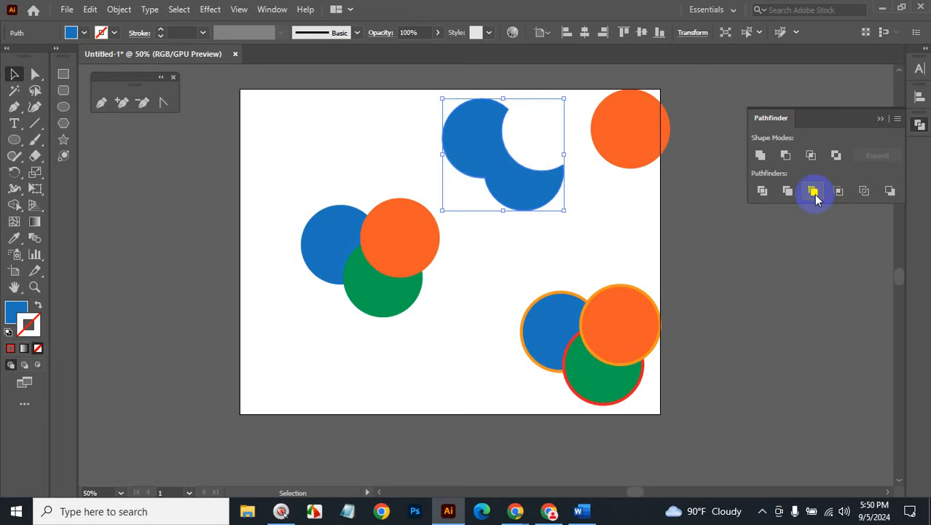
left_click(380, 358)
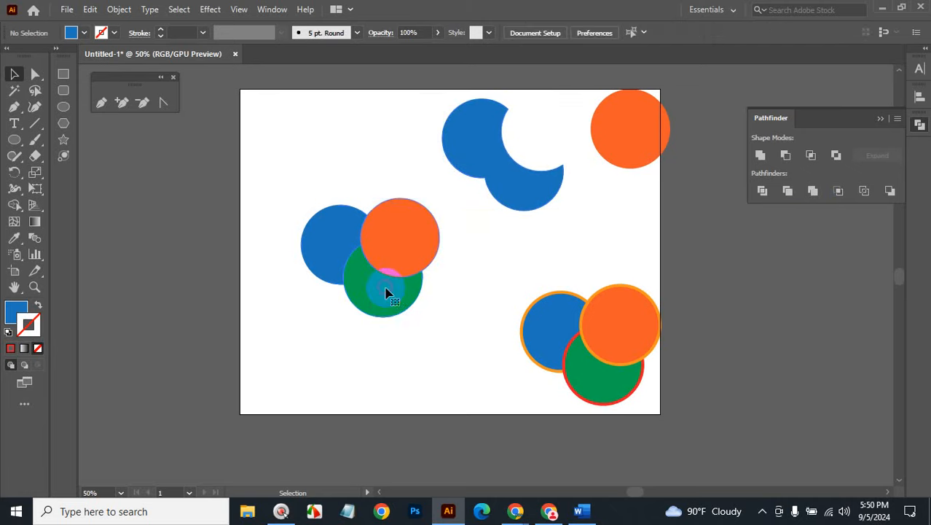
Step: Try the Pathfinder Crop operation twice on the lower-right cluster of stroked circles, undoing it each time
left_click(392, 297)
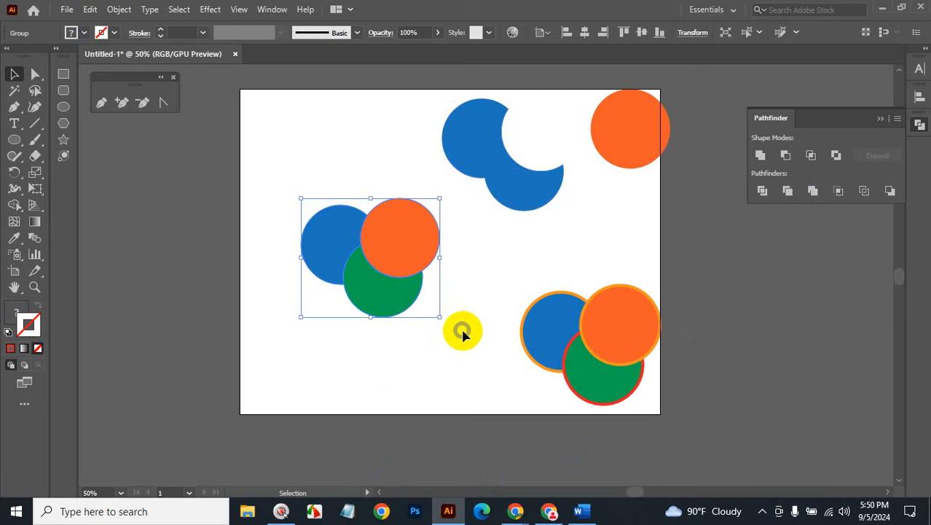
left_click_drag(549, 260, 652, 386)
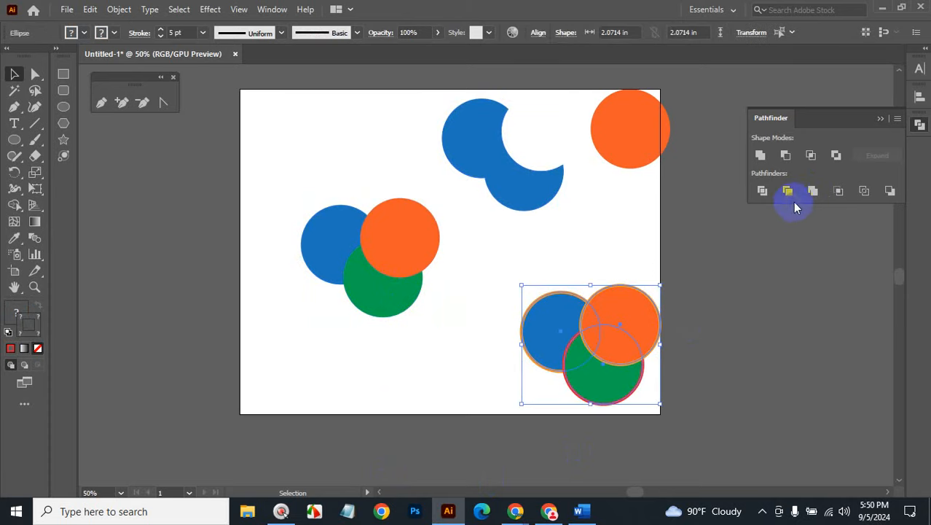
left_click(838, 193)
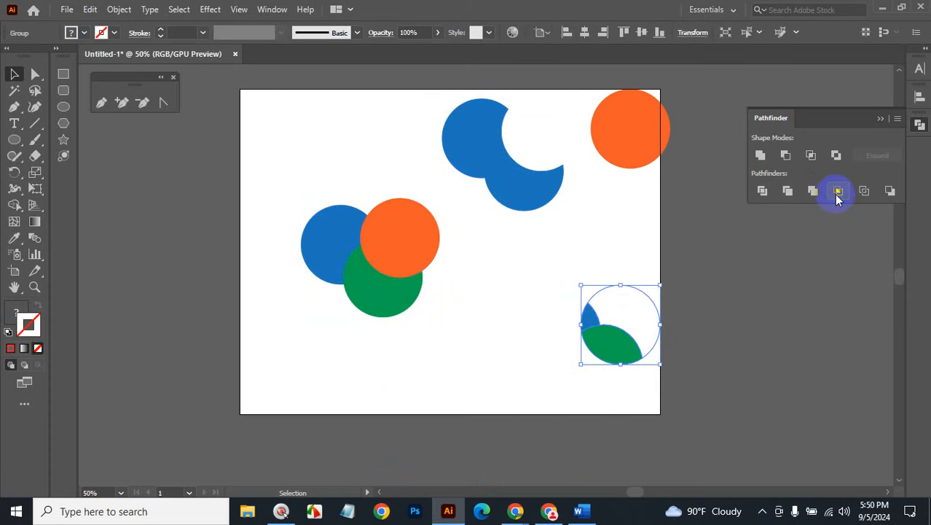
key("ctrl+z")
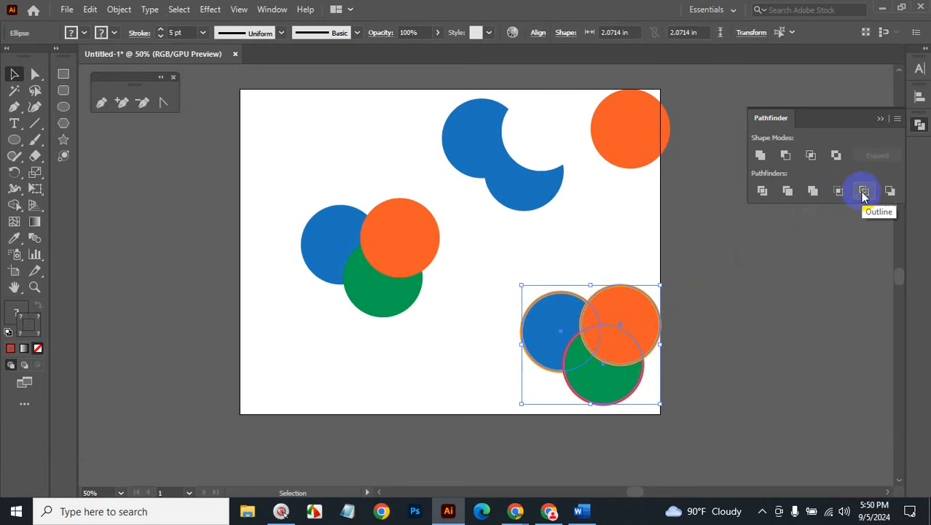
left_click(838, 193)
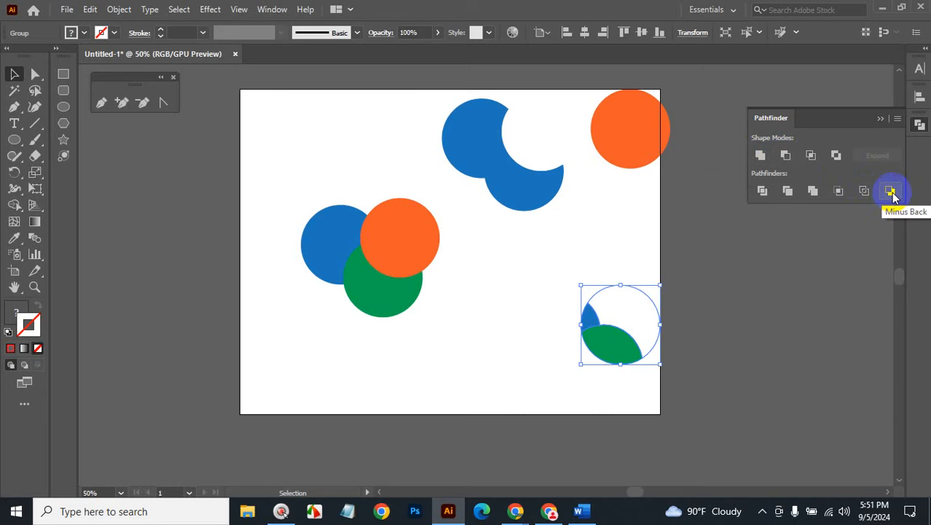
key("ctrl")
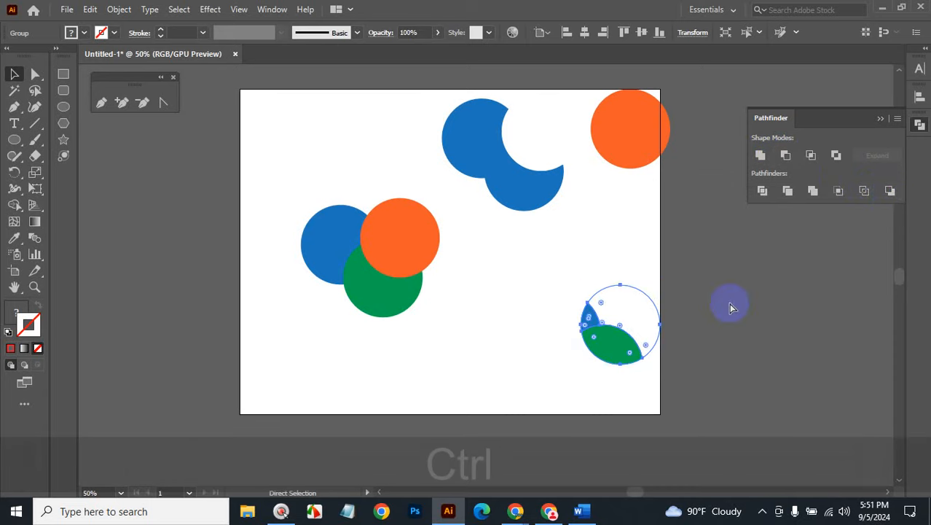
key("ctrl+z")
left_click(578, 191)
Step: Apply the Pathfinder Outline operation to all the shapes and inspect the paths in outline view
left_click_drag(304, 88, 441, 205)
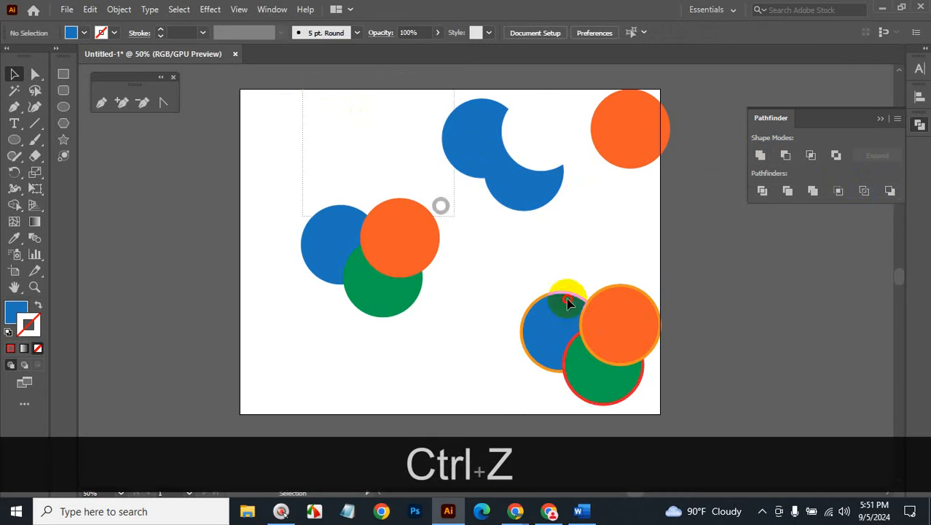
left_click_drag(568, 298, 713, 398)
left_click(866, 193)
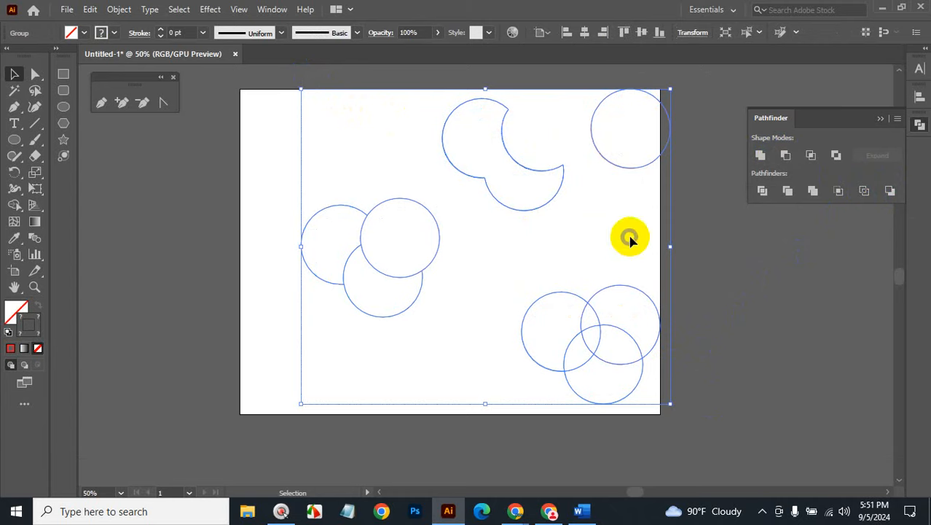
left_click(770, 271)
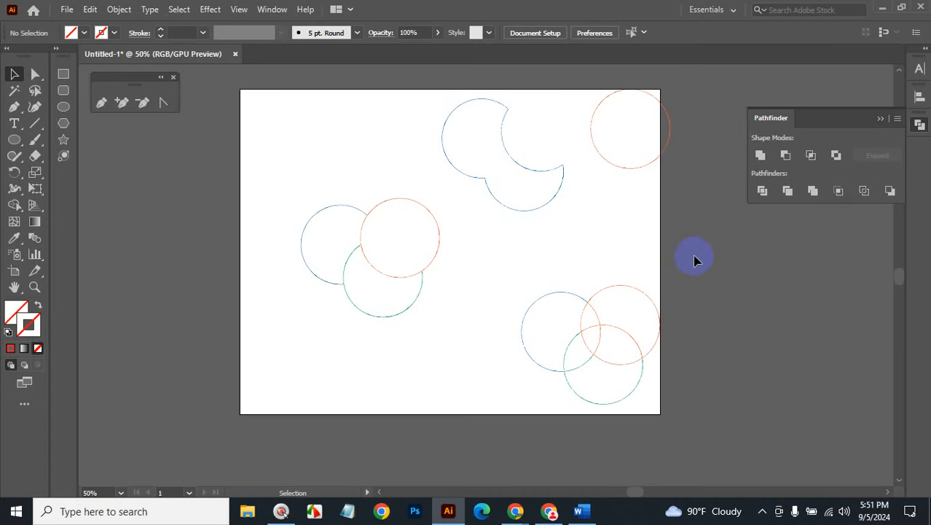
key("ctrl+y")
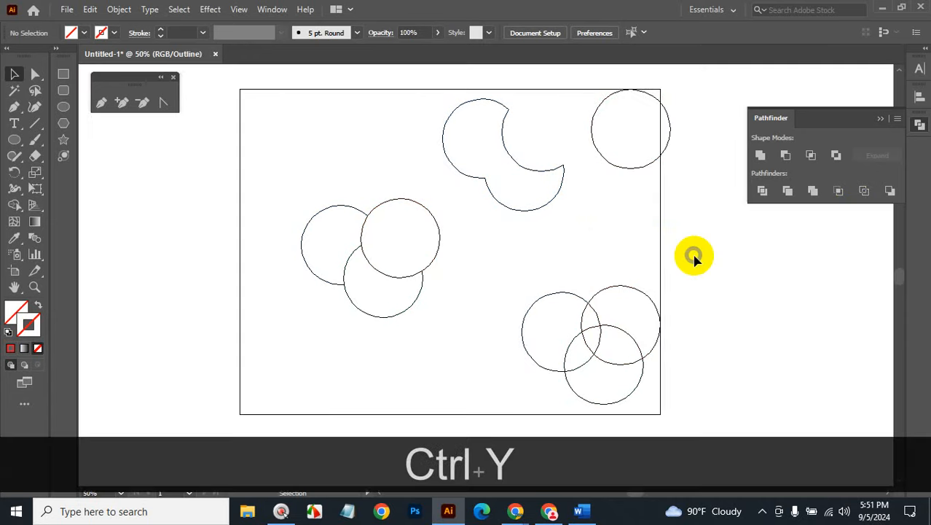
Step: Undo the Pathfinder Outline operation on all the shapes and return to the preview view
key("ctrl")
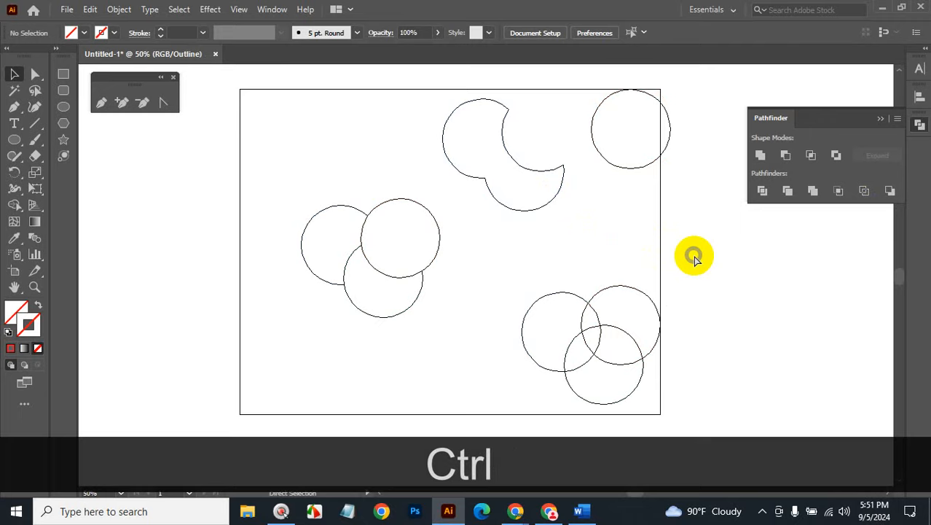
key("ctrl+z")
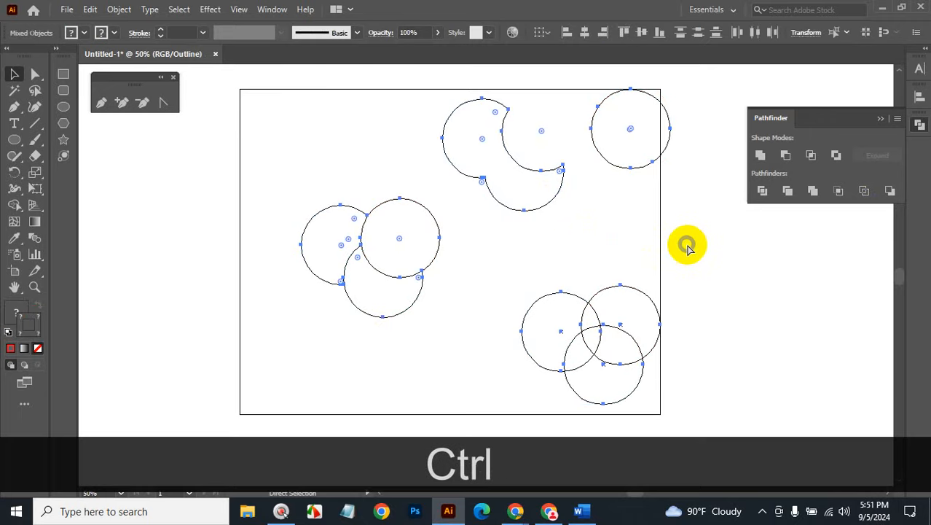
key("ctrl+y")
Step: Apply the Pathfinder Outline operation to all the shapes again, undo it and deselect the shapes
left_click(864, 191)
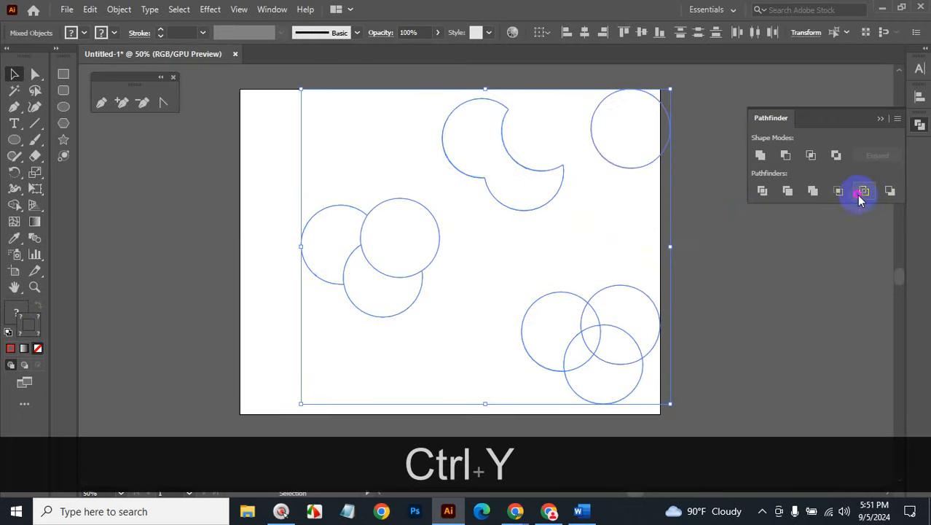
left_click(811, 252)
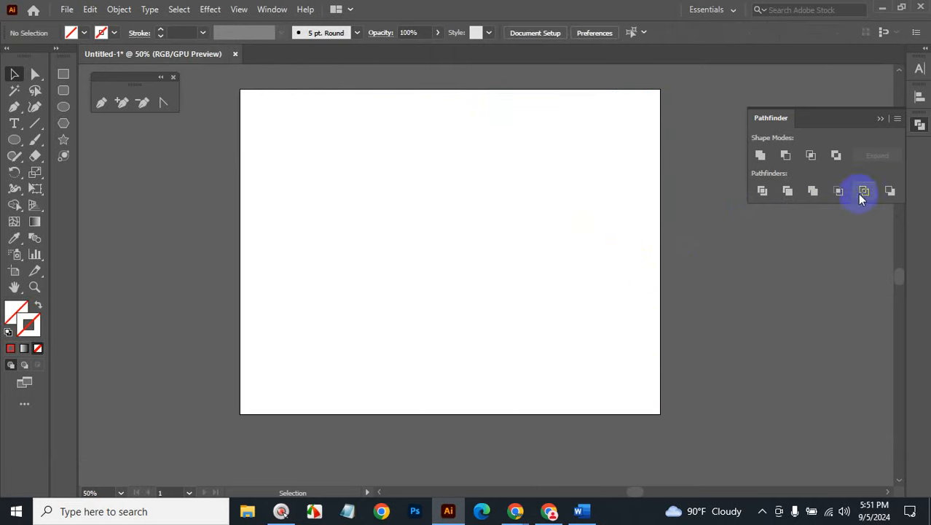
key("ctrl+z")
key("ctrl+z")
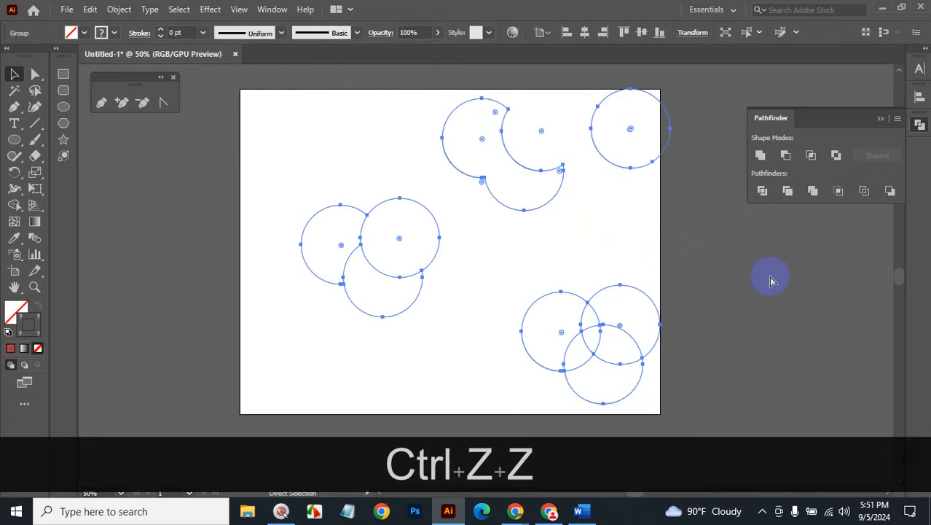
key("ctrl+z")
left_click(474, 183)
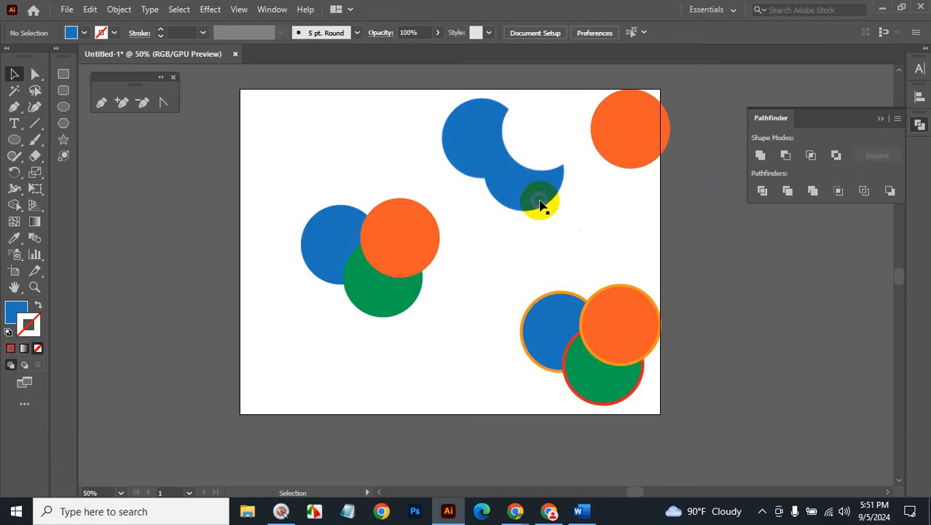
Step: Check all the shapes briefly in outline view and switch to the Word document
key("ctrl+y")
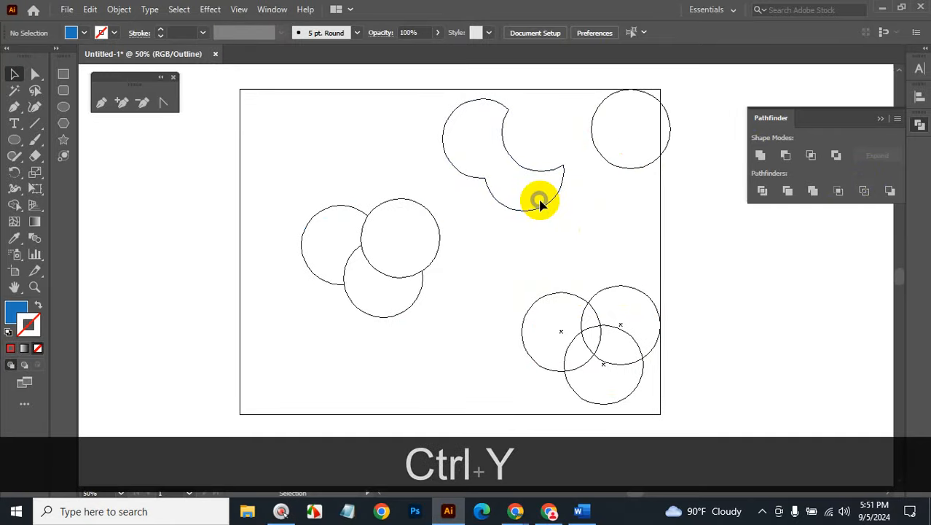
key("ctrl+y")
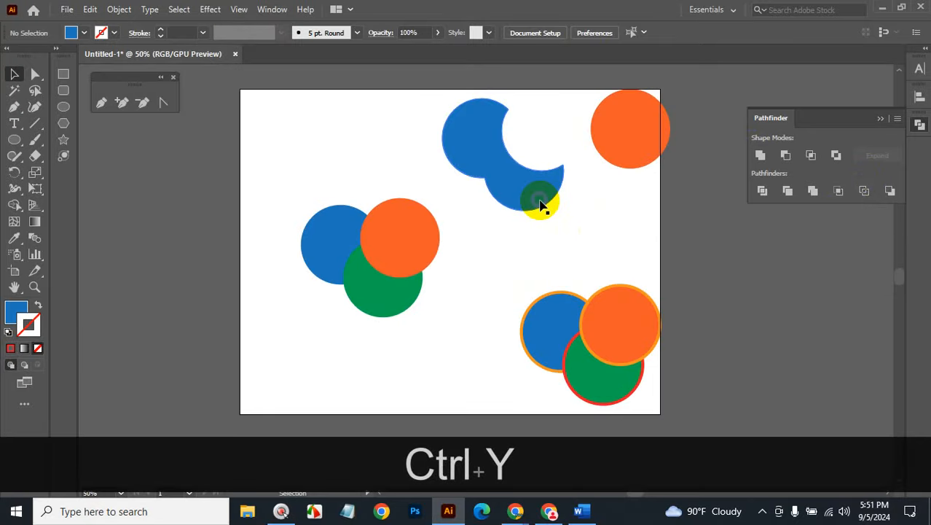
left_click(581, 511)
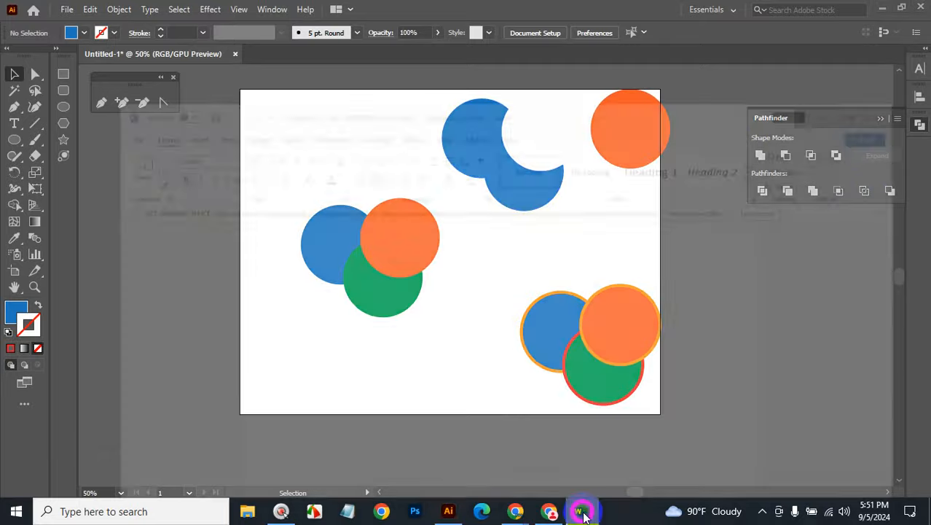
Step: Review the Class # 5 Pathfinder topics, the following classes and the Google Chrome Logo assignment in the course outline
left_click_drag(354, 271, 241, 235)
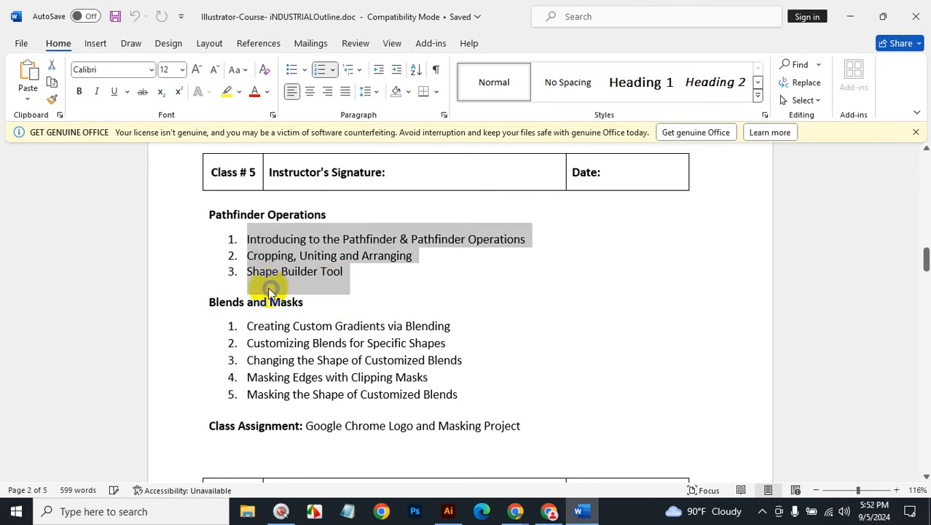
left_click_drag(270, 292, 330, 281)
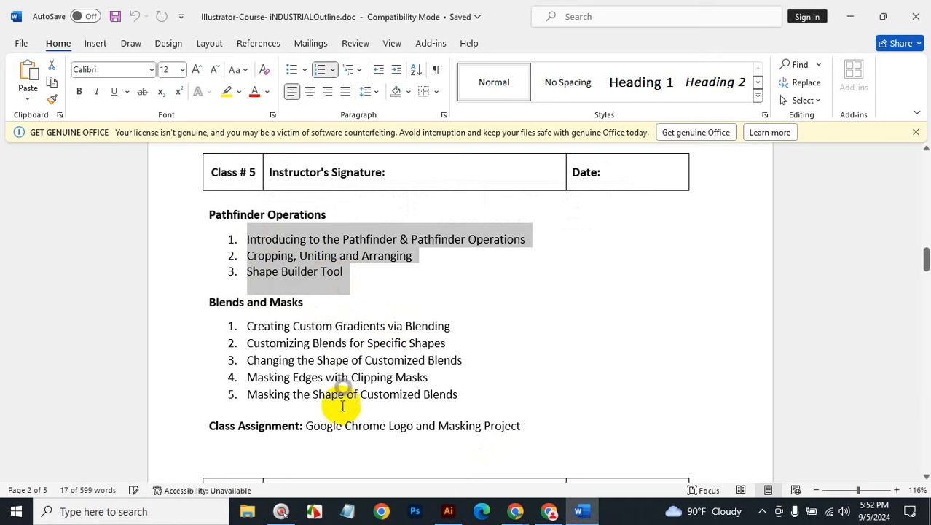
scroll(537, 328, "down", 12)
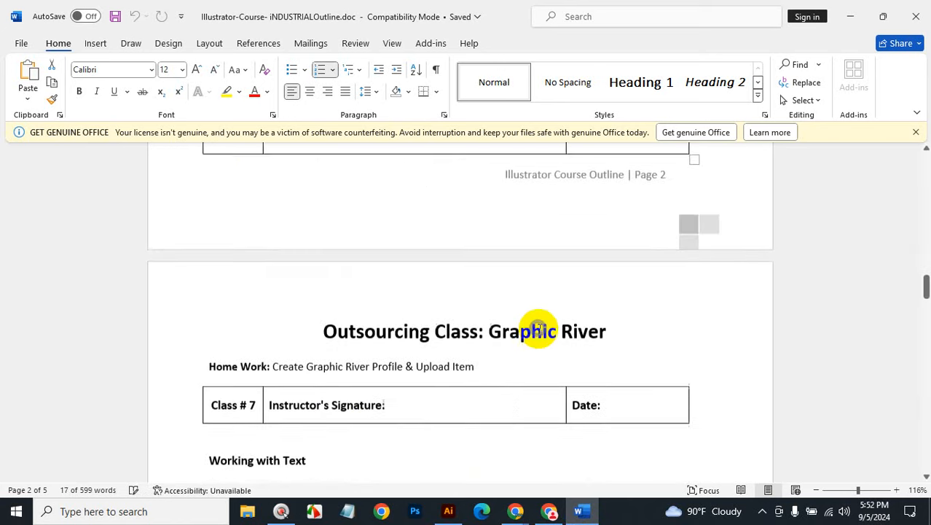
scroll(538, 328, "down", 3)
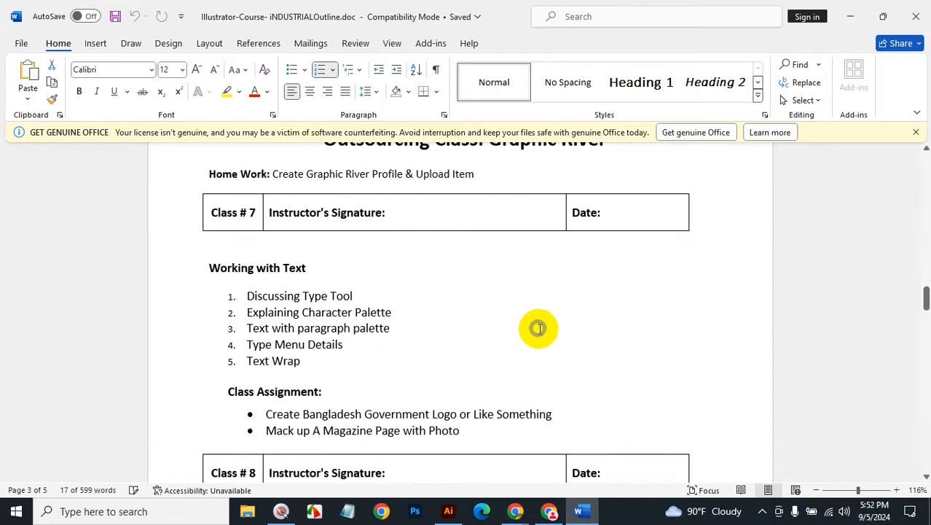
scroll(538, 328, "up", 15)
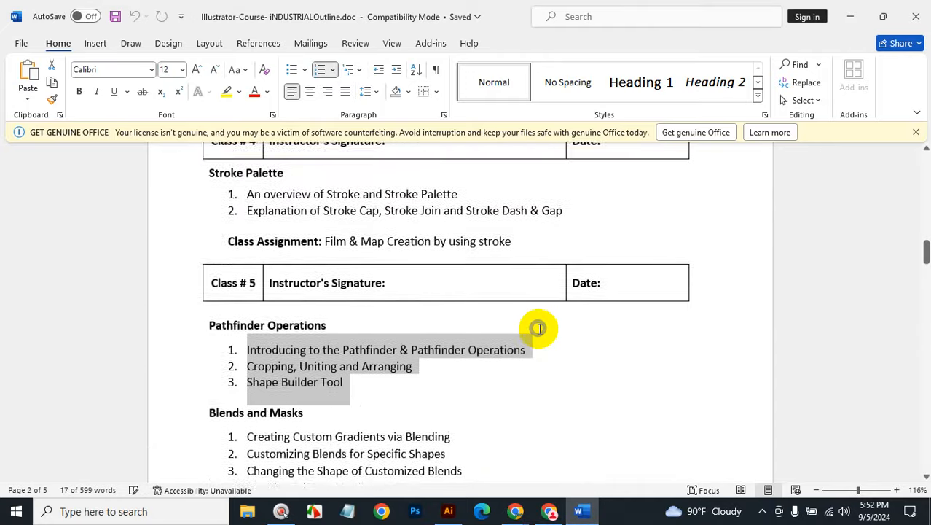
scroll(538, 328, "down", 2)
scroll(538, 328, "up", 1)
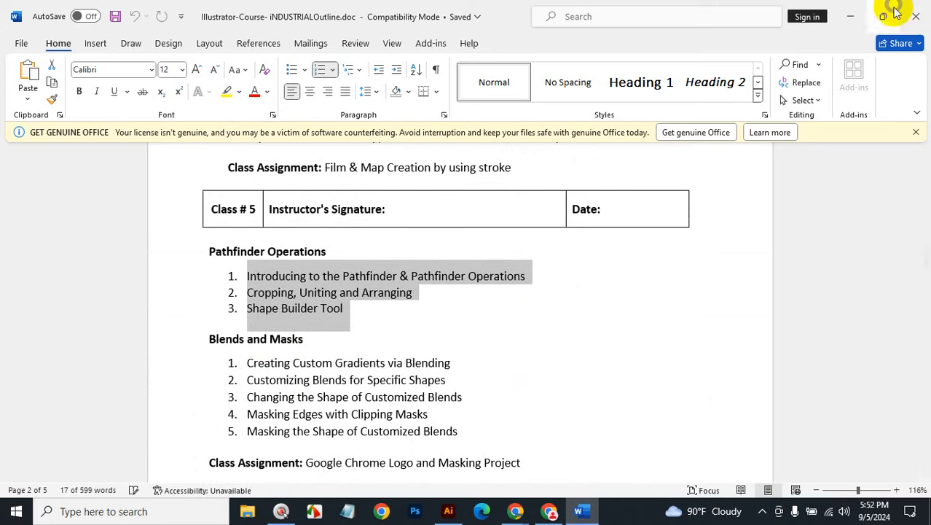
scroll(555, 355, "down", 3)
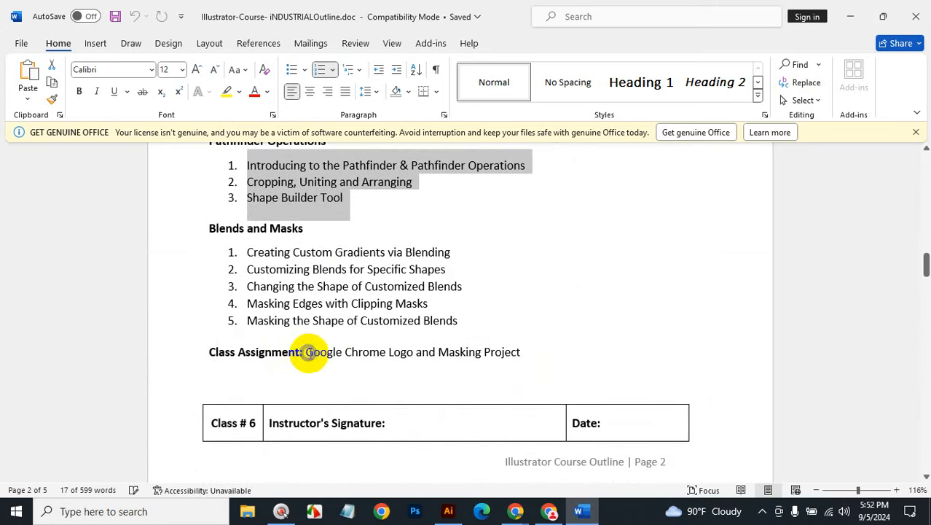
left_click_drag(309, 353, 389, 354)
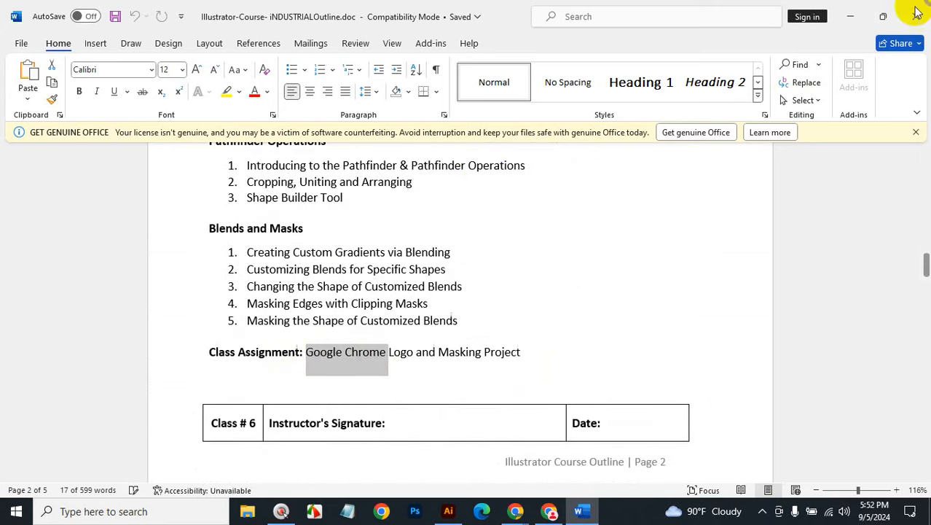
Step: Return to Illustrator and delete all the circles from the artboard
left_click(855, 15)
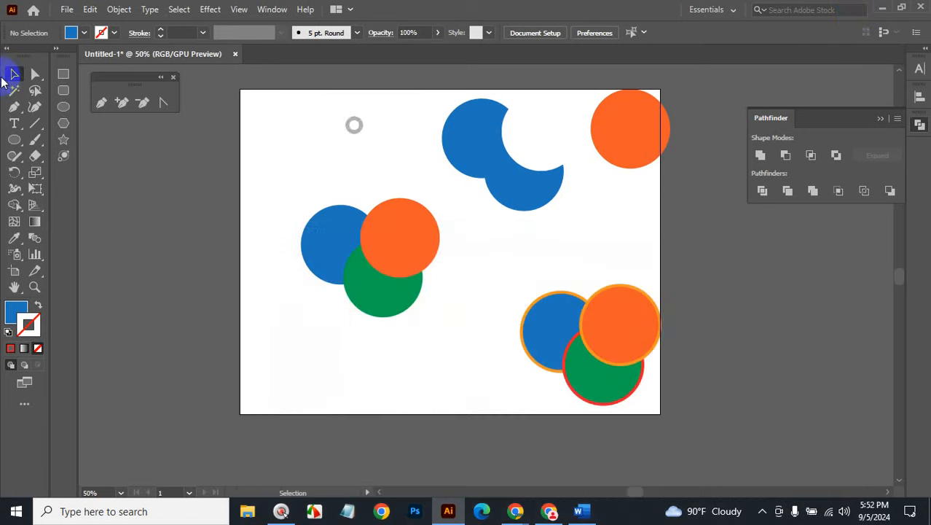
left_click_drag(312, 79, 698, 408)
key("BackSpace")
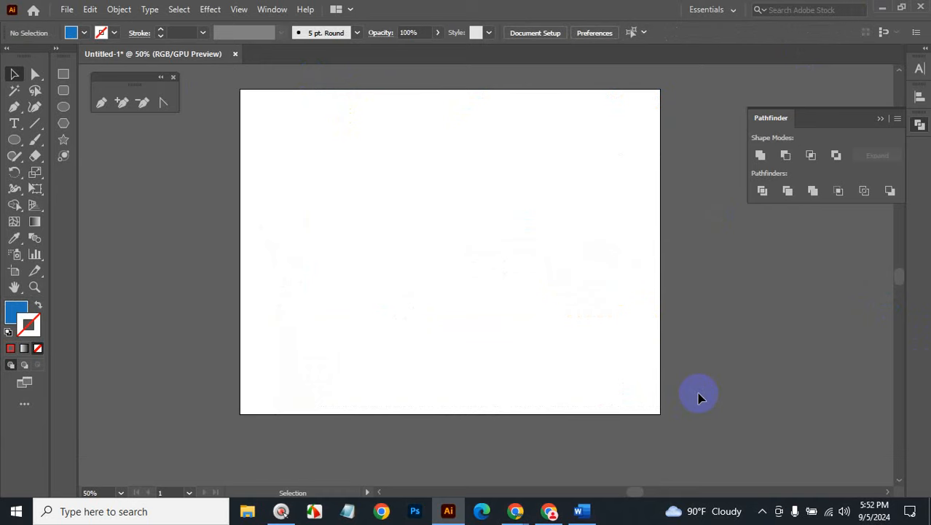
Step: Draw a blue circle mid-artboard and paste a copy in front, scaled from its centre to about half the size
left_click(67, 108)
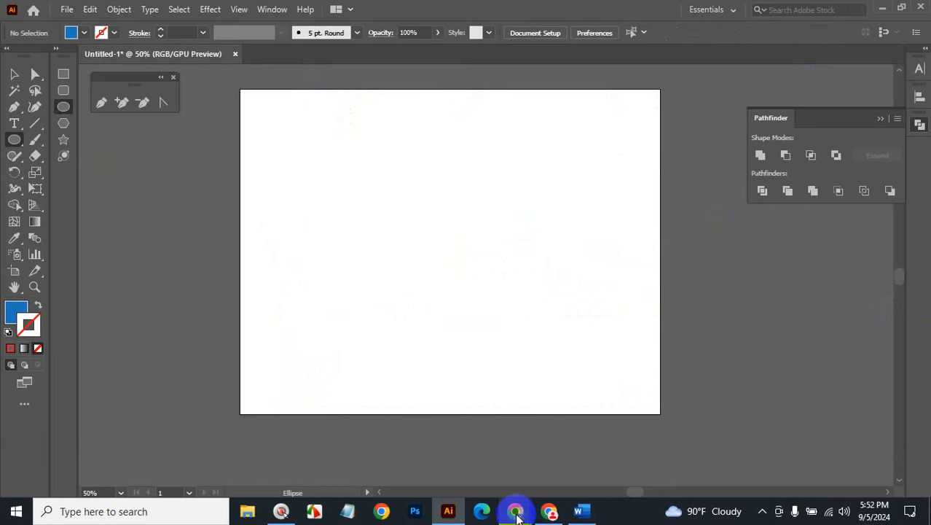
mouse_move(516, 514)
mouse_move(418, 208)
left_mouse_down()
mouse_move(503, 303)
mouse_move(474, 258)
mouse_move(447, 253)
mouse_move(477, 277)
mouse_move(474, 258)
mouse_move(475, 267)
left_mouse_up()
left_click(14, 73)
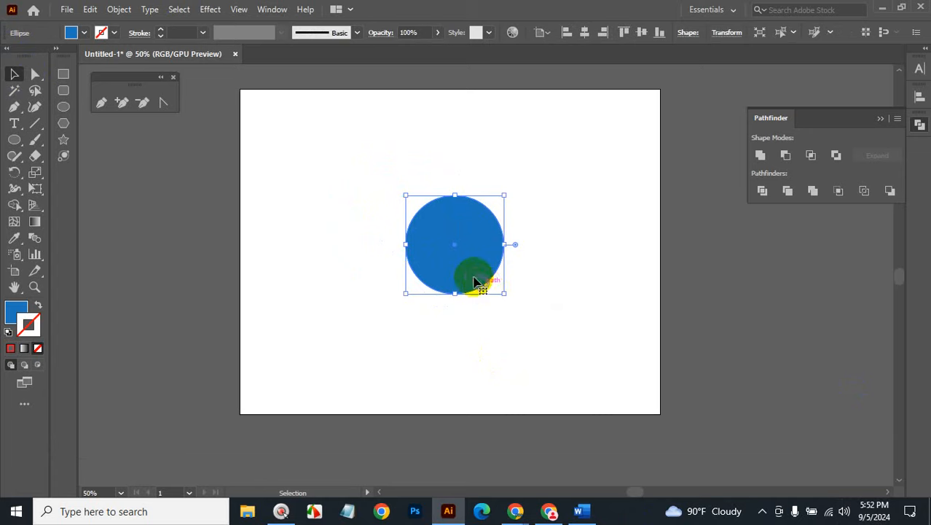
key("ctrl+c")
key("ctrl+f")
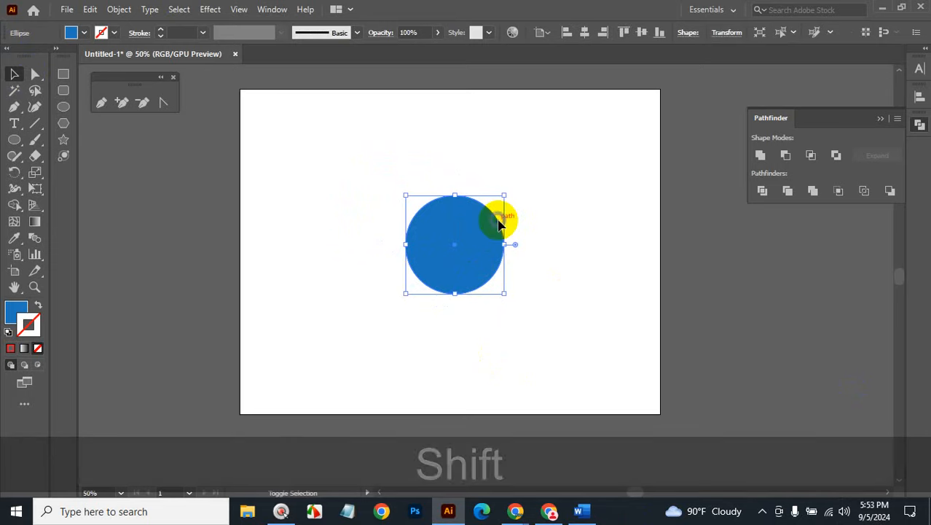
left_click_drag(503, 197, 479, 216)
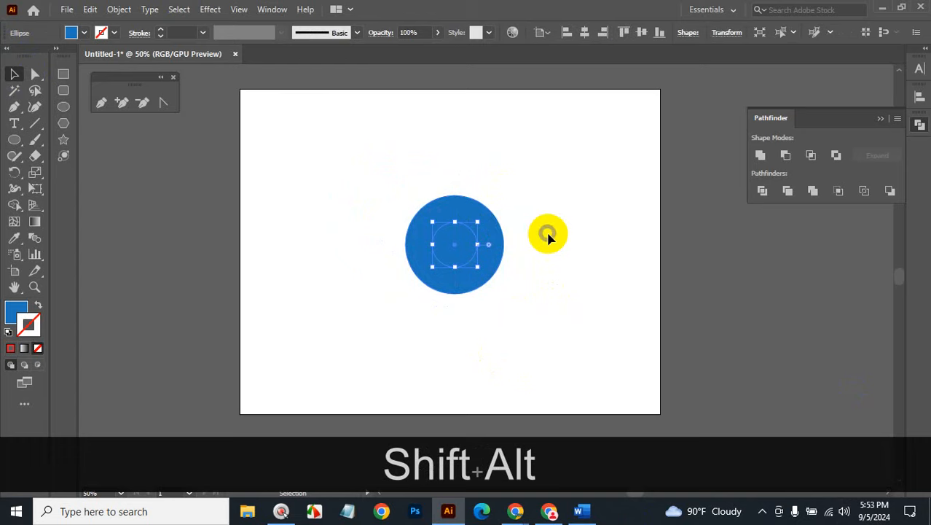
Step: Offset the path of the small inner circle outward by 0.1389 in with miter joins
left_click(120, 10)
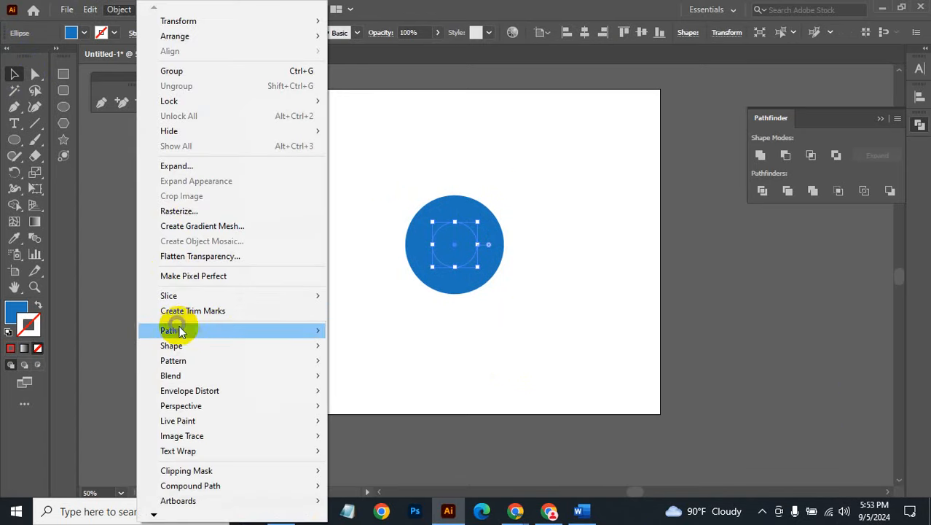
left_click(180, 330)
left_click(354, 380)
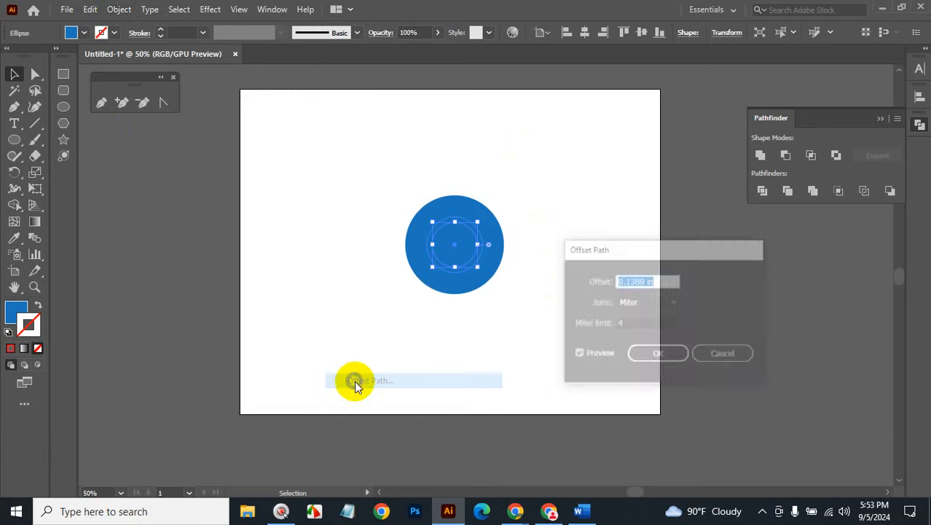
left_click(658, 354)
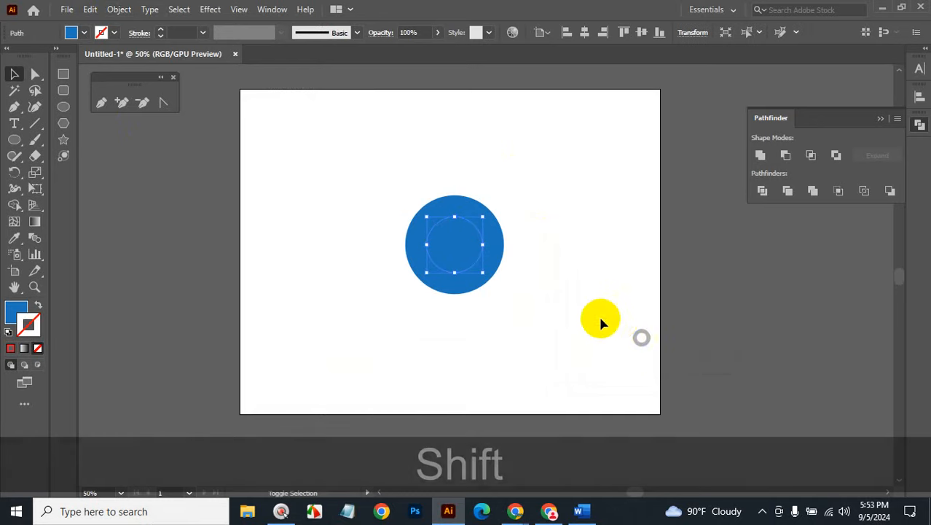
Step: Cut the offset circle out of the large blue circle with Minus Front and deselect the result
left_click(503, 252, "shift")
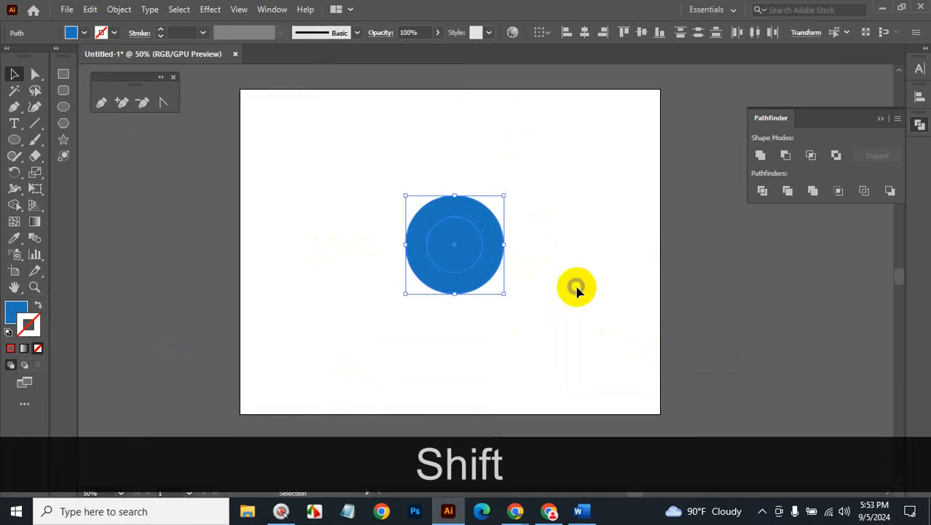
left_click(786, 156)
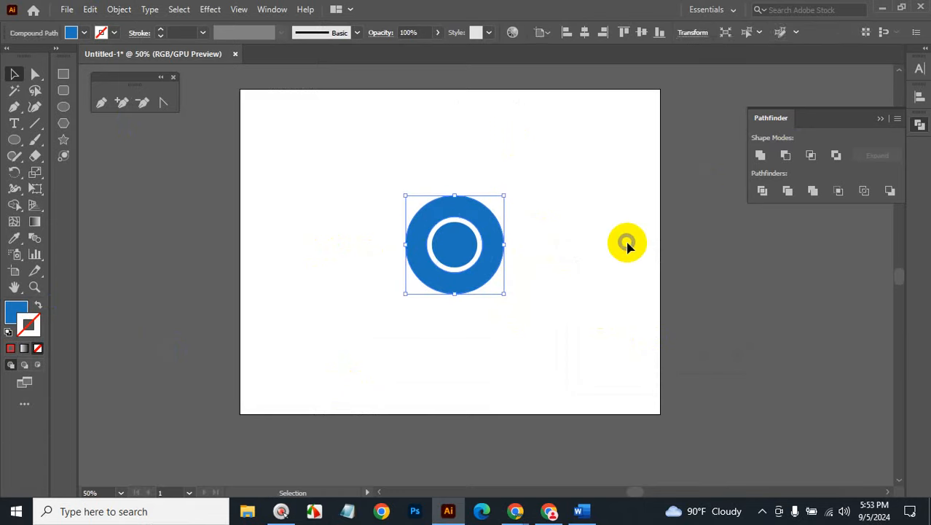
left_click(626, 243)
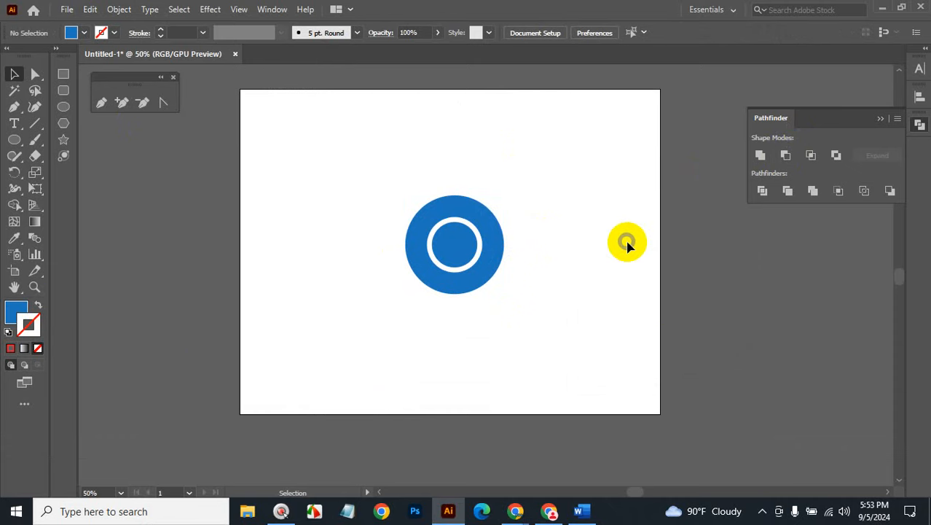
Step: Move the blue ring and its inner circle together to the upper-left part of the artboard and deselect them
left_click_drag(497, 275, 277, 215)
left_click(477, 242)
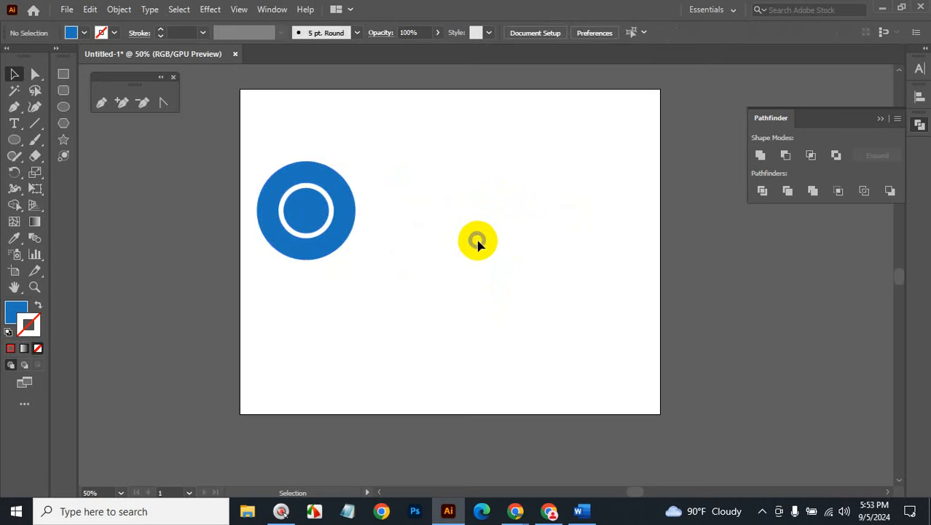
left_click(436, 283)
Step: Draw a second blue circle in the artboard's right half and add an in-front copy scaled concentrically to about half size
left_click(63, 107)
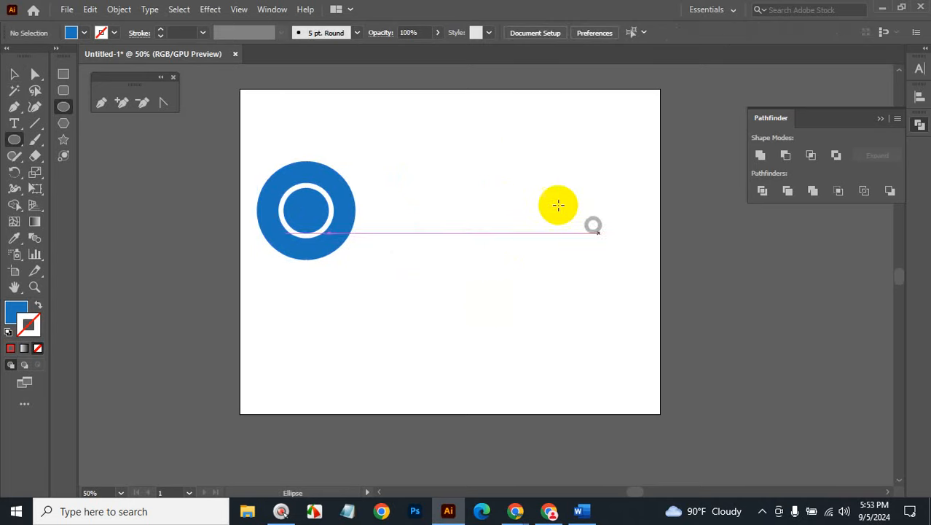
left_click_drag(526, 175, 619, 269)
left_click(14, 74)
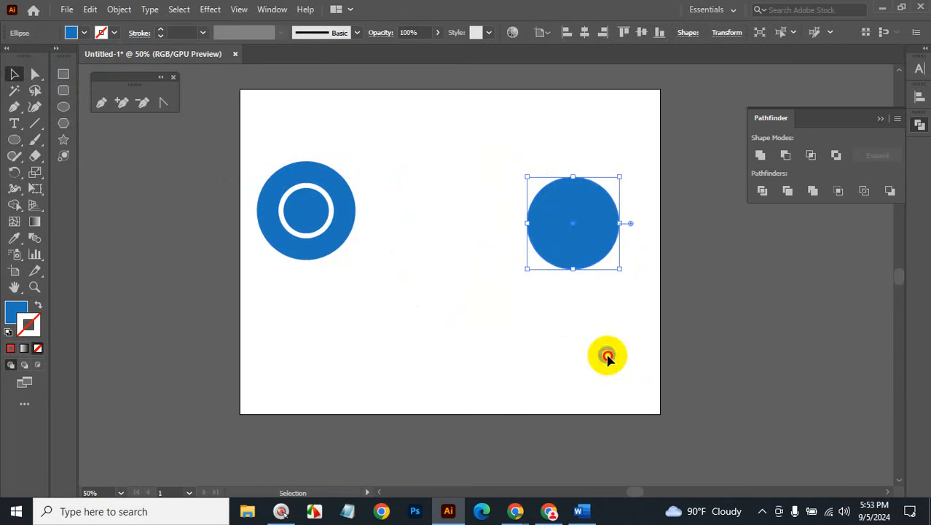
left_click_drag(589, 231, 550, 252)
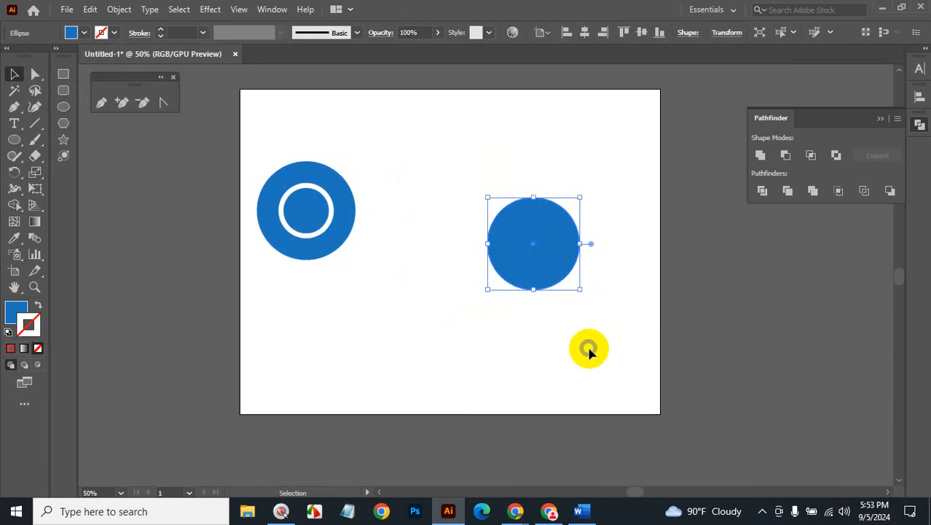
key("ctrl+c")
key("ctrl+f")
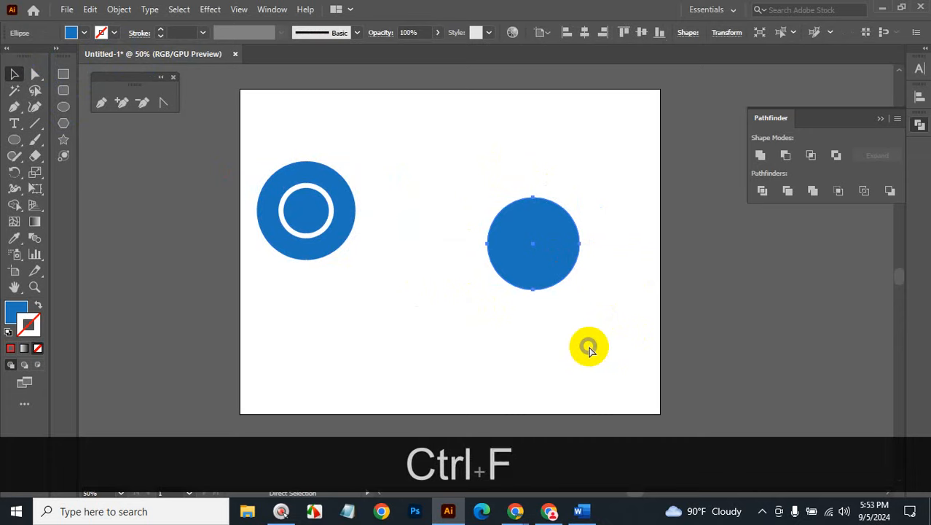
left_click_drag(578, 195, 558, 222)
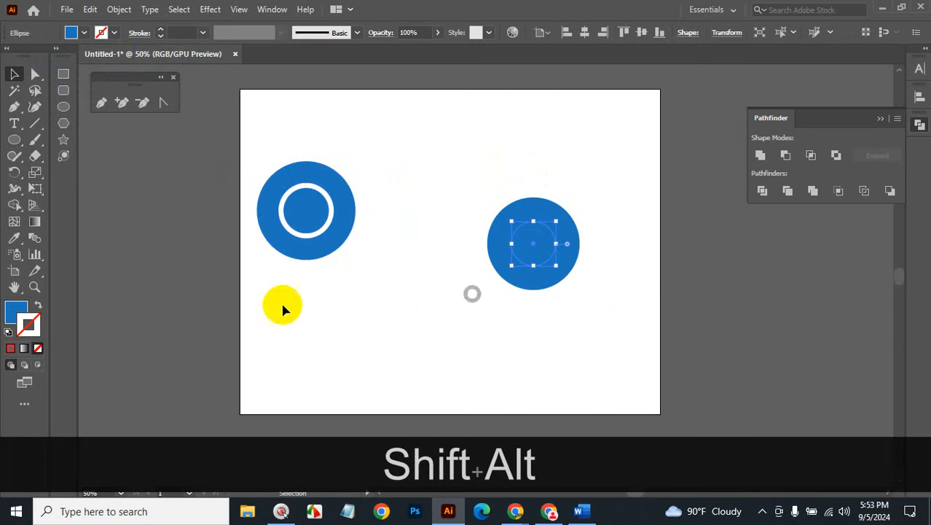
Step: Fill the second figure's small inner circle with orange and deselect it
left_click(84, 33)
left_click(74, 56)
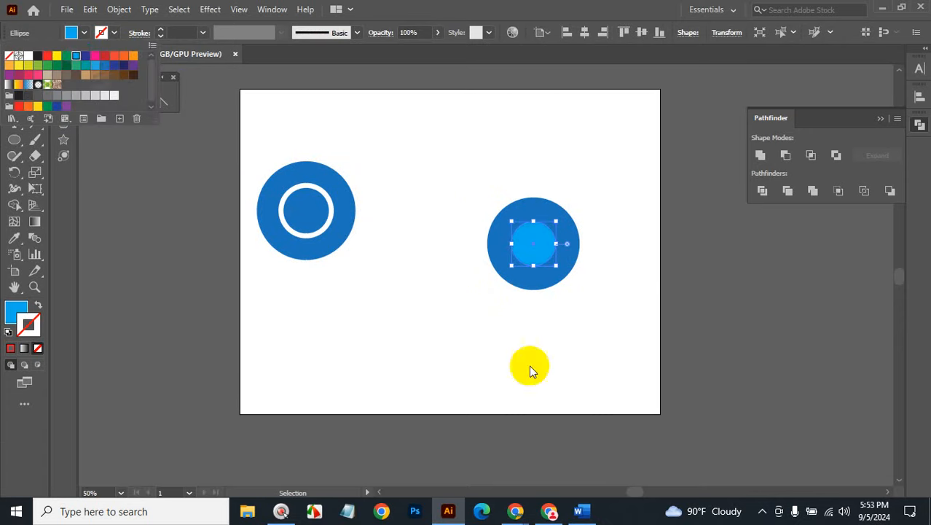
left_click(133, 55)
left_click(604, 347)
left_click(605, 347)
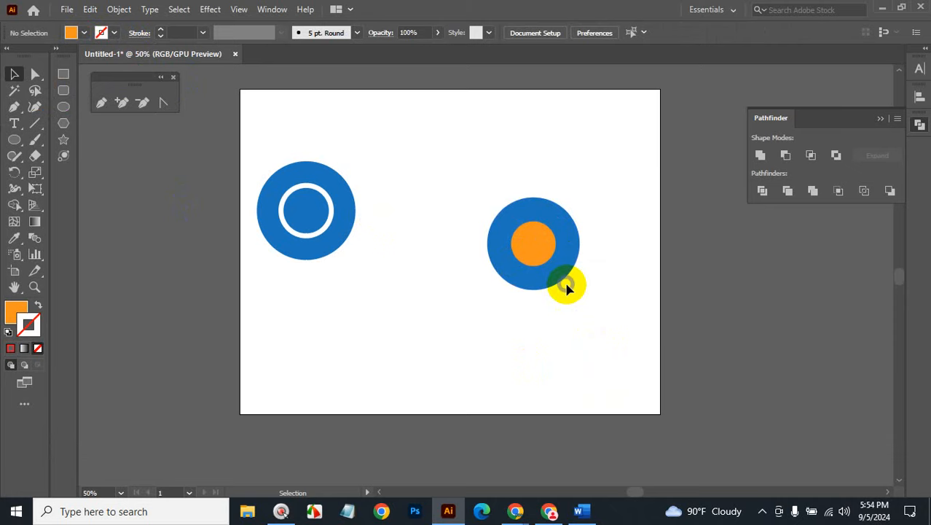
Step: Create a 0.1389 in offset path with miter joins around the small orange circle
left_click(533, 241)
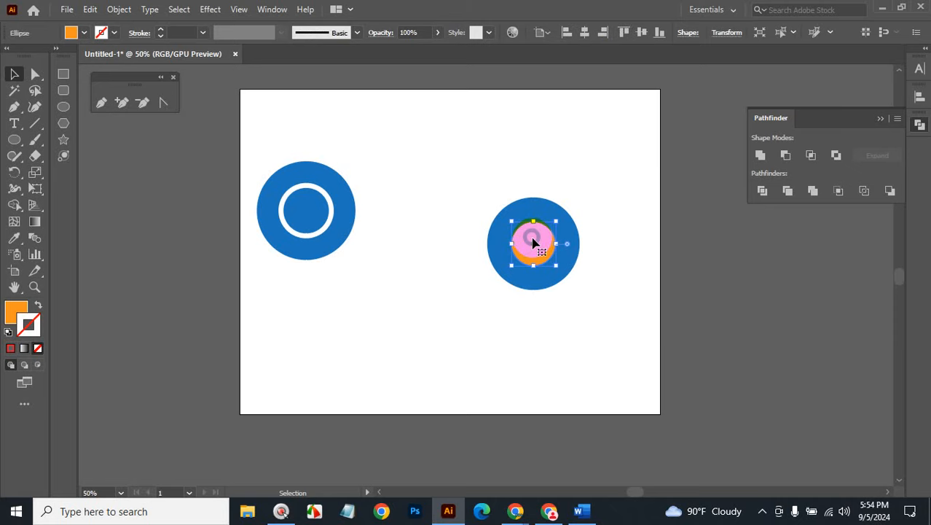
left_click(119, 10)
mouse_move(187, 330)
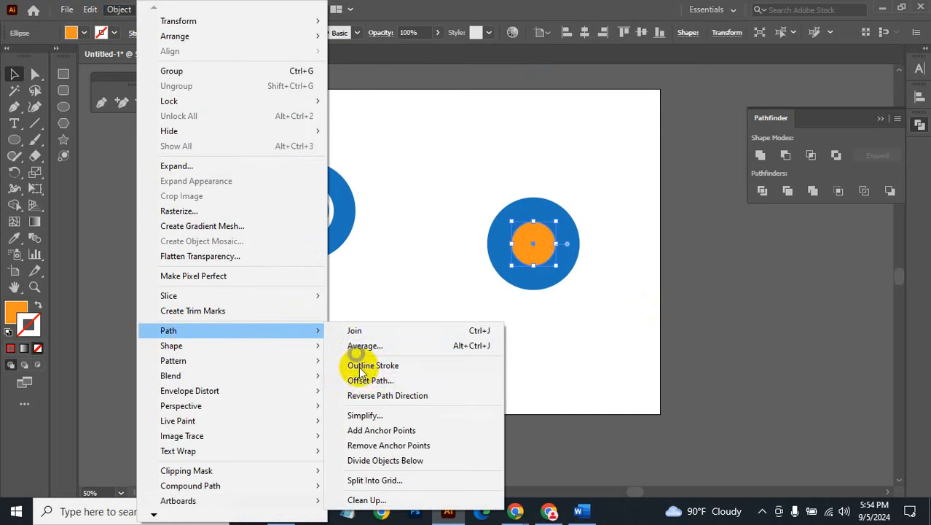
left_click(363, 381)
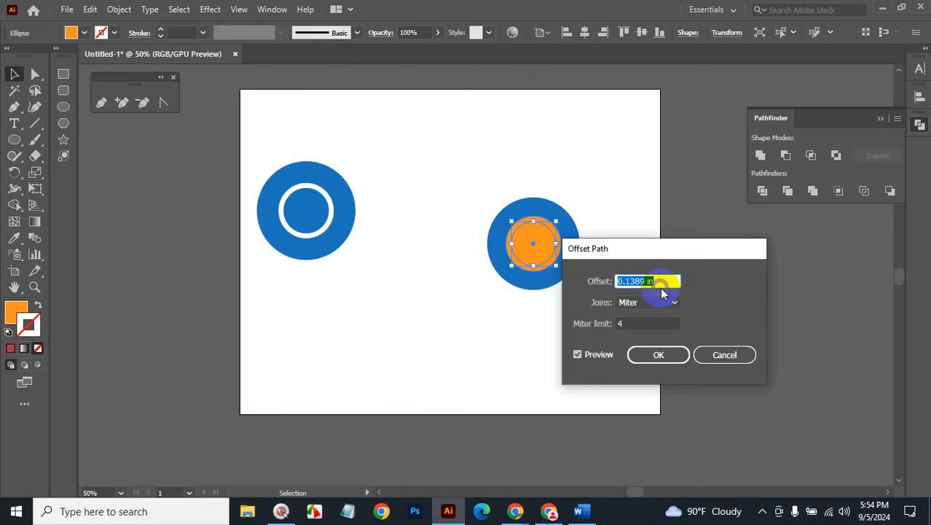
left_click(656, 353)
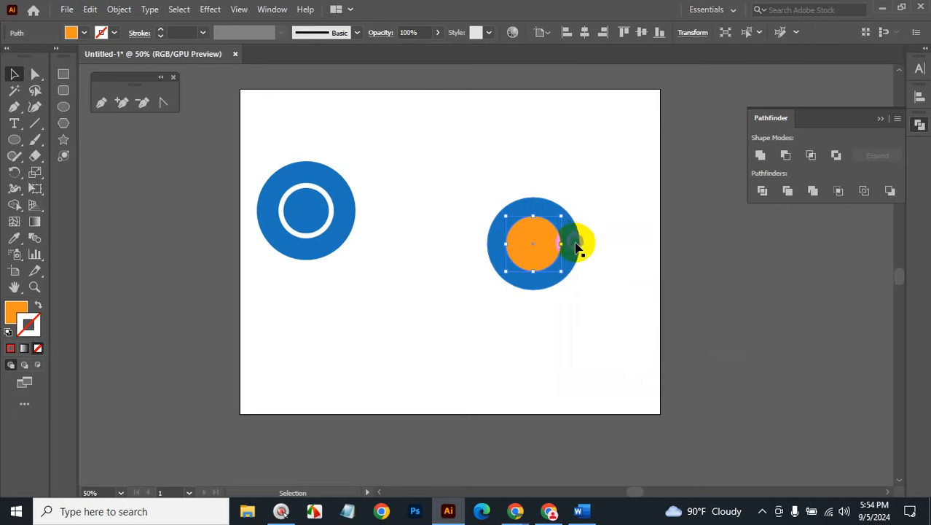
Step: Subtract the orange offset circle from the blue circle behind it with Minus Front and deselect the shapes
left_click(576, 246, "shift")
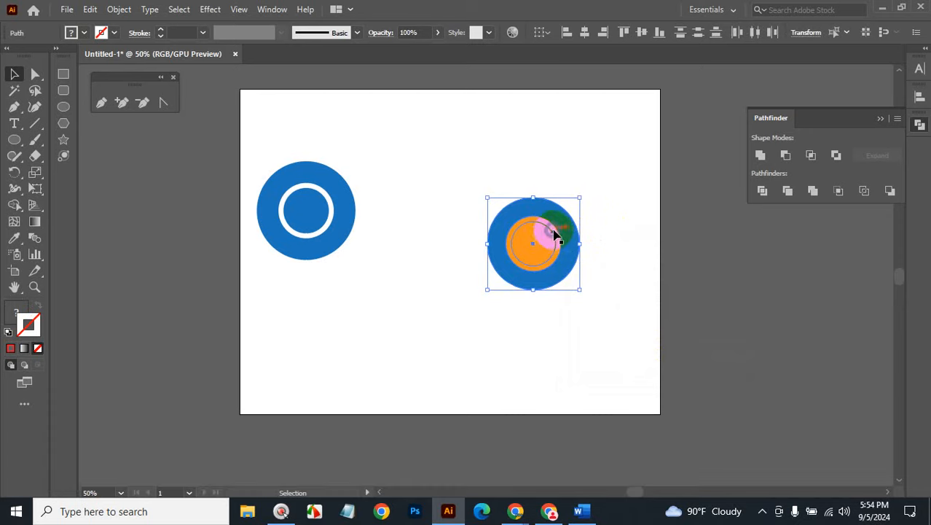
left_click(785, 155)
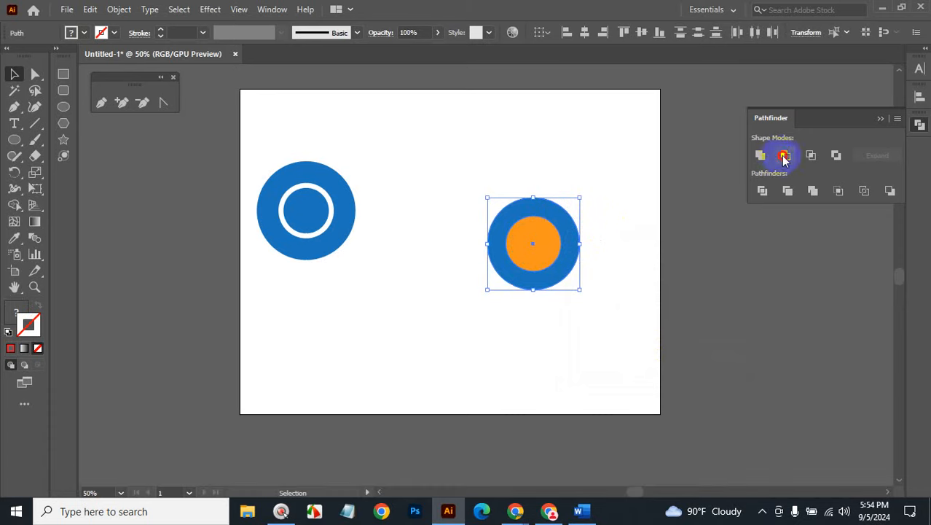
left_click(616, 246)
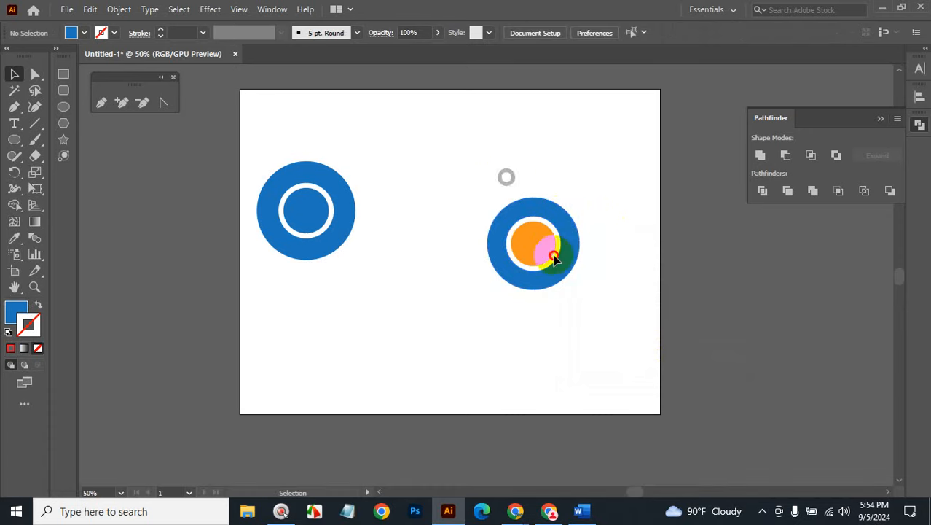
Step: Move the orange-centred figure off the artboard's right edge and the all-blue ring figure to about the artboard's centre
left_click_drag(558, 276, 772, 316)
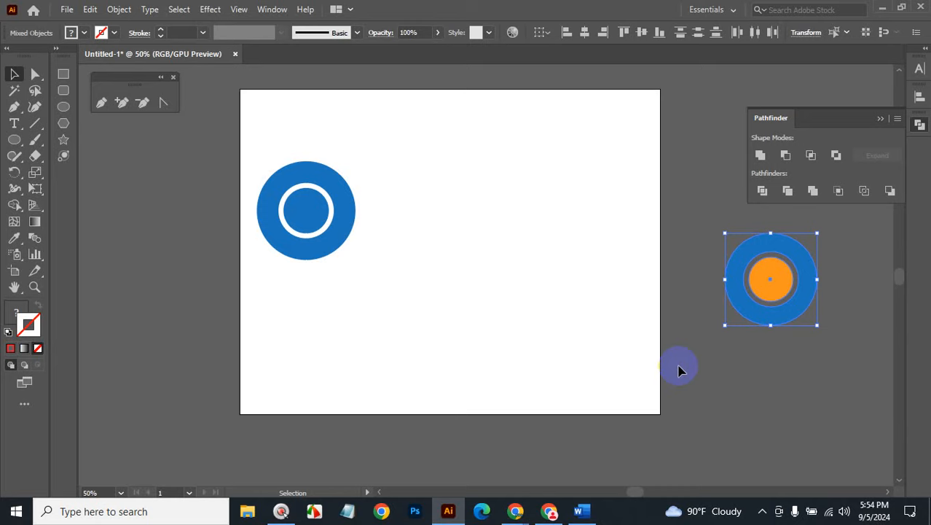
left_click(571, 247)
left_click(331, 119)
left_click_drag(268, 137, 365, 264)
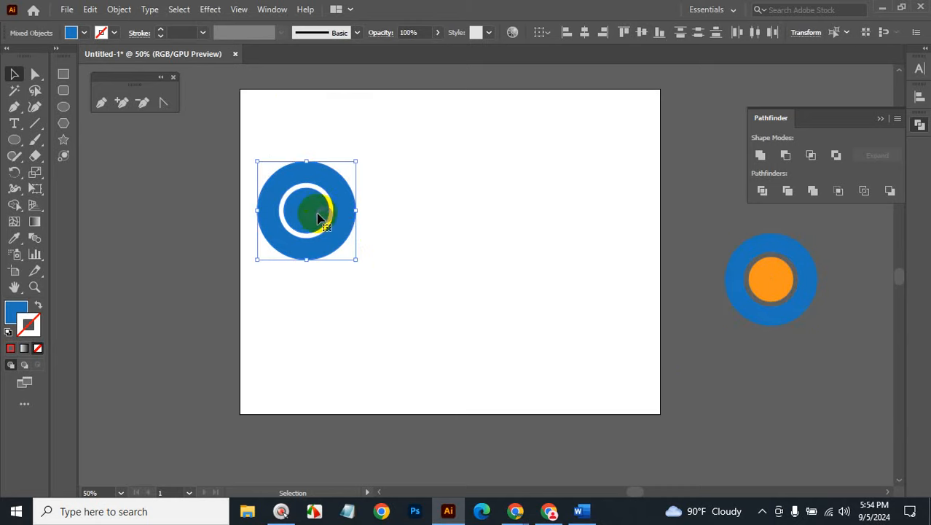
left_click_drag(319, 217, 482, 228)
left_click(505, 292)
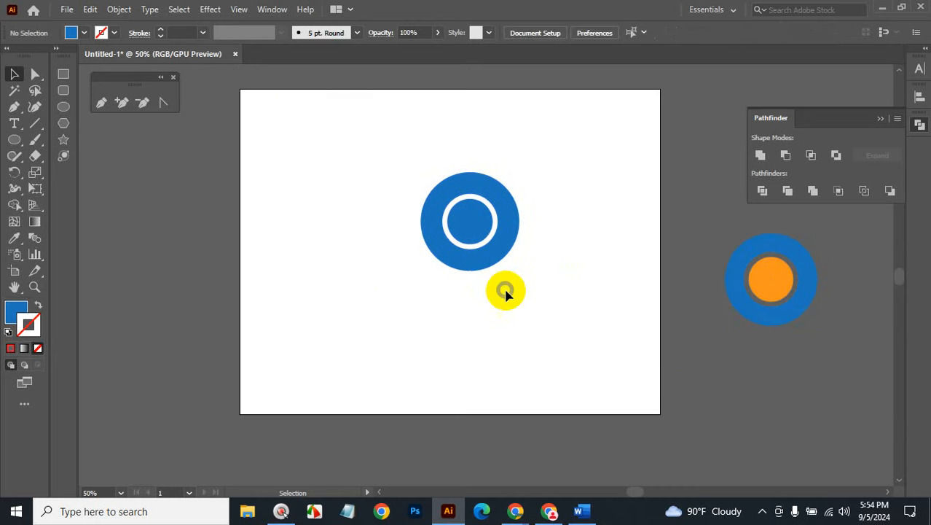
key("ctrl+space")
left_click(493, 252)
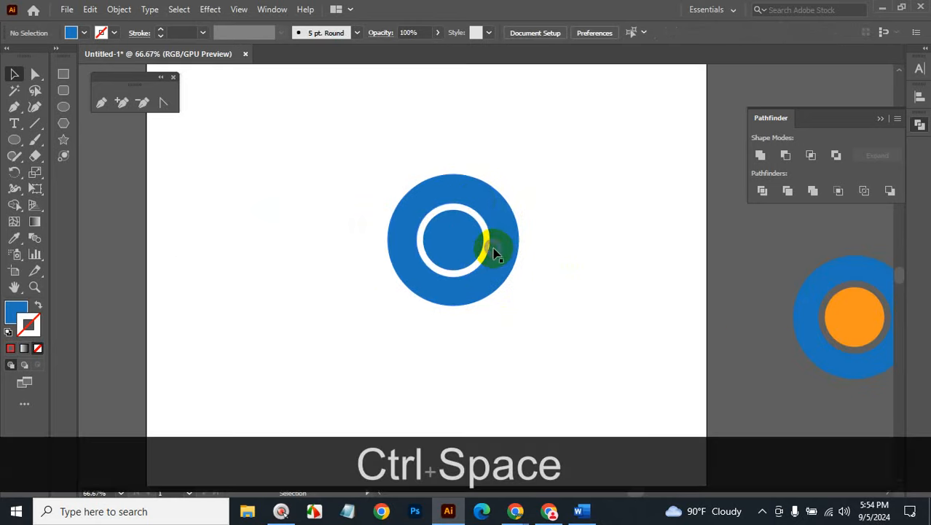
Step: Draw a straight horizontal line from the top anchor of the ring's inner edge to well beyond the circle's right side
left_click(279, 204)
left_click(36, 123)
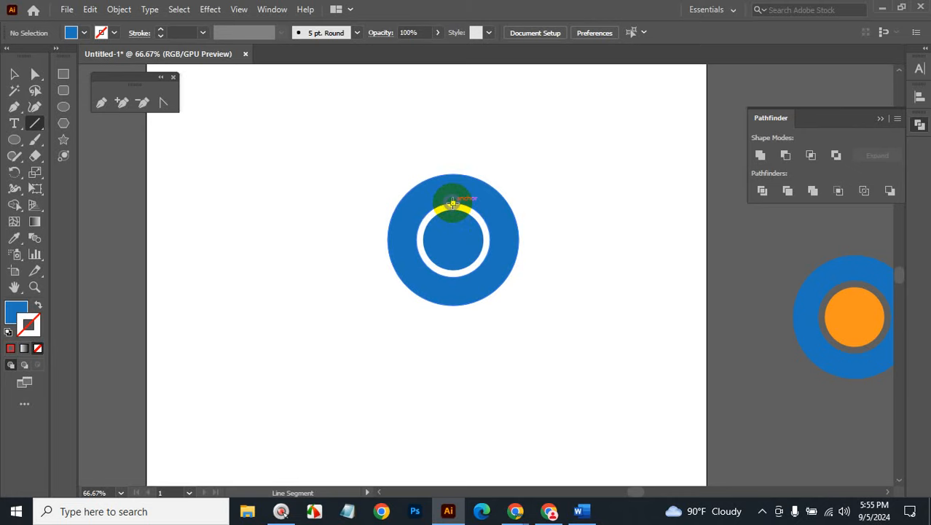
left_click(37, 123)
left_click_drag(452, 202, 656, 233)
key("shift")
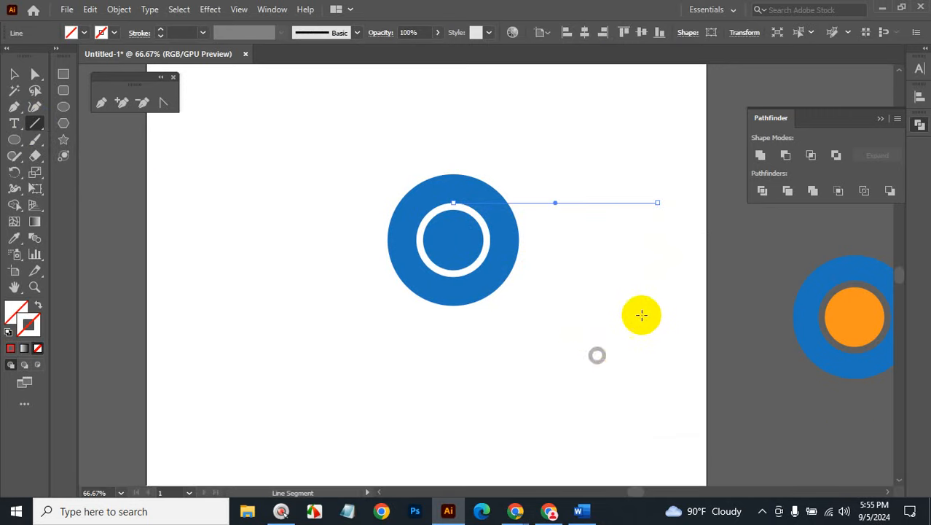
left_click(14, 74)
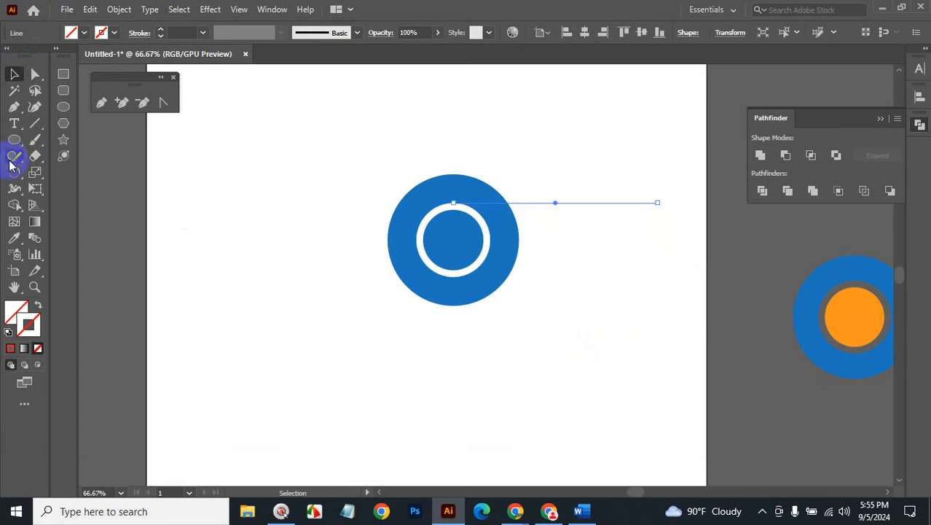
Step: Rotate a copy of the line by 360/3 degrees around the circles' centre and repeat it once for three lines
left_click(15, 172)
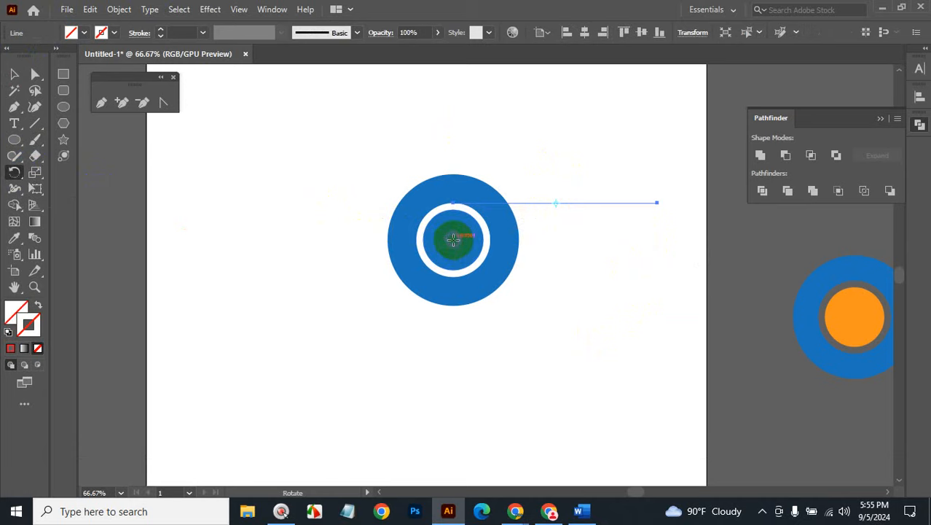
key("alt")
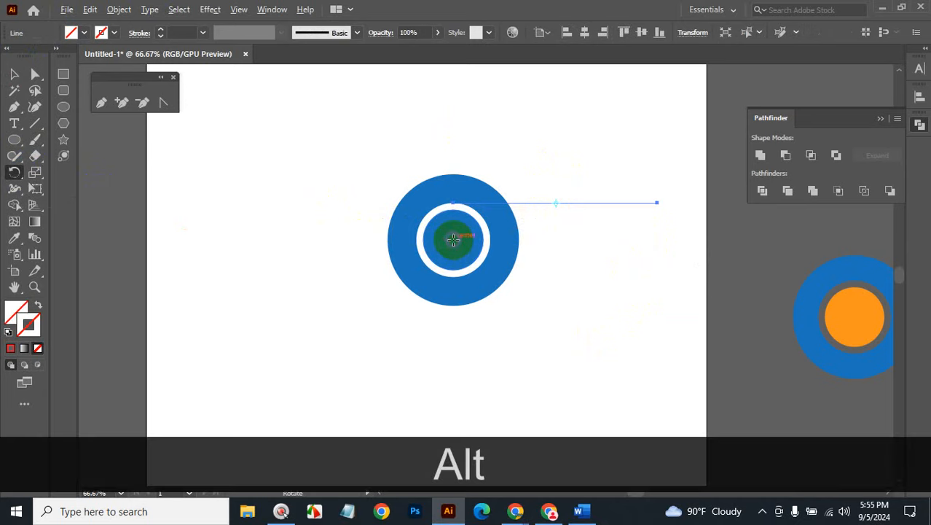
left_click(453, 241, "alt")
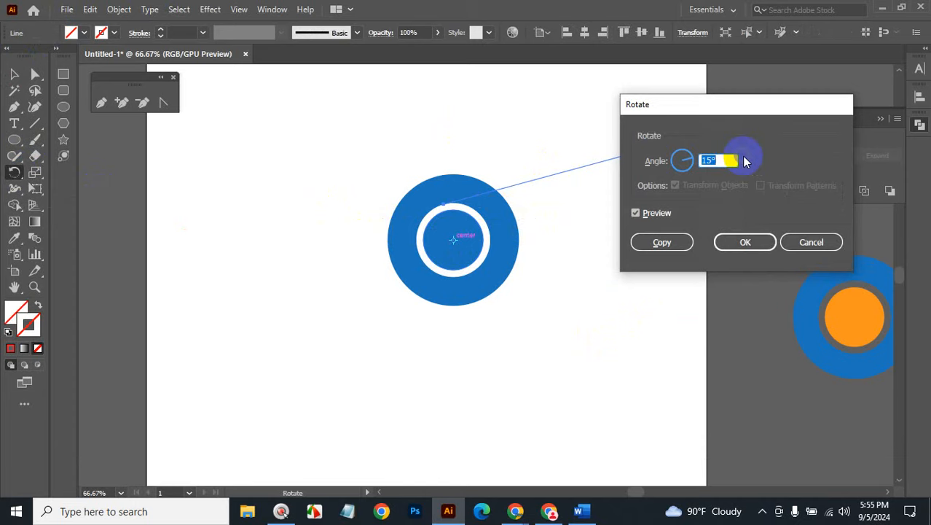
type("36")
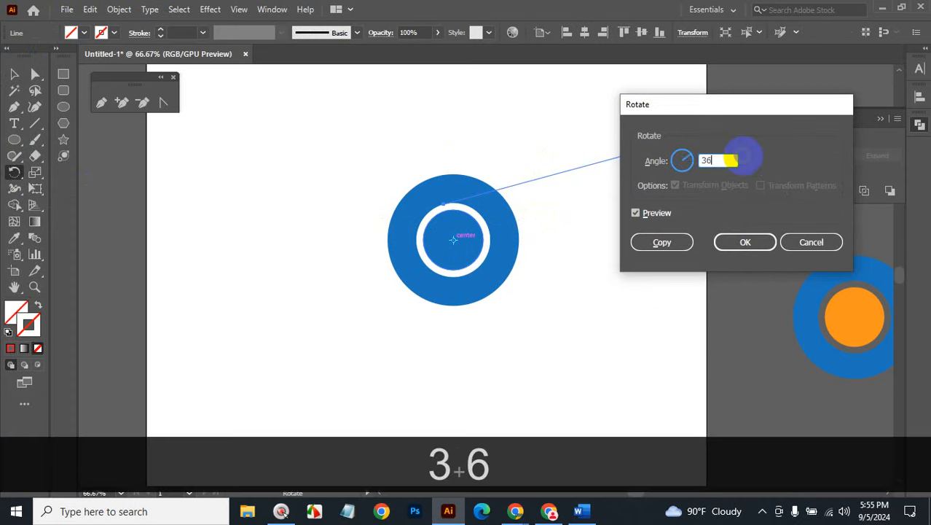
type("0/3")
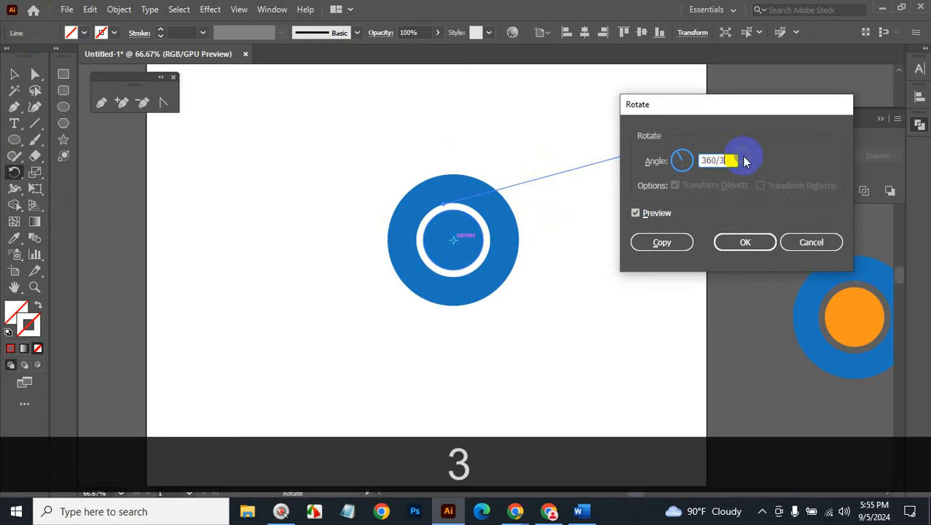
left_click(649, 241)
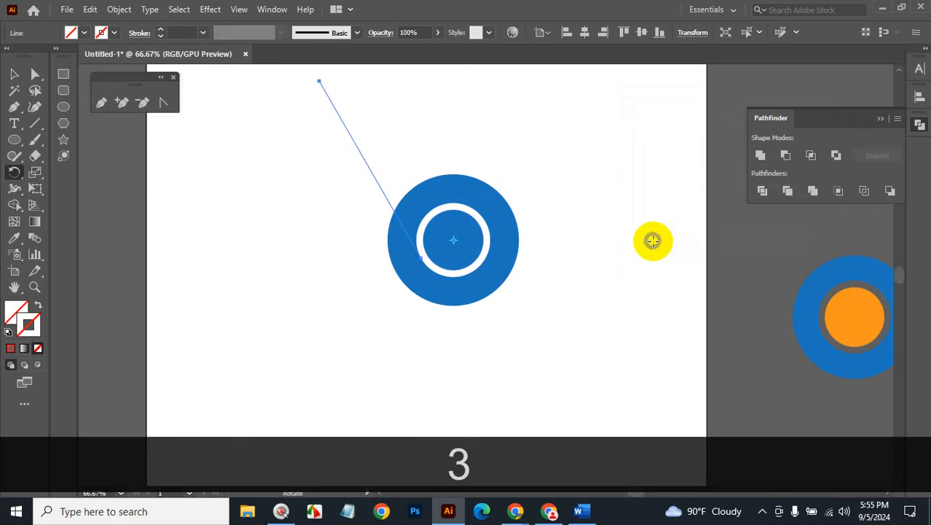
key("ctrl+d")
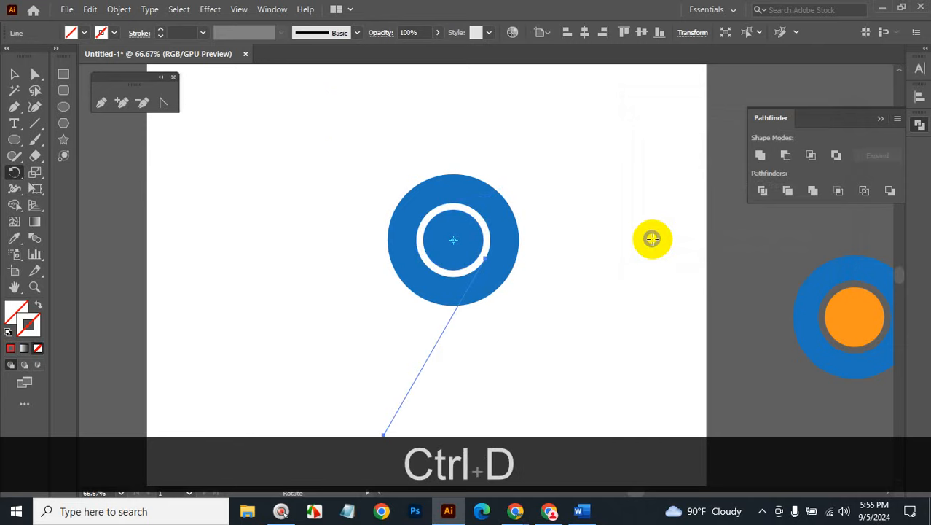
Step: Try to split the circles along the three lines with Pathfinder Divide, ungroup the result and deselect it
left_click(15, 74)
left_click_drag(332, 130, 473, 259)
key("ctrl+a")
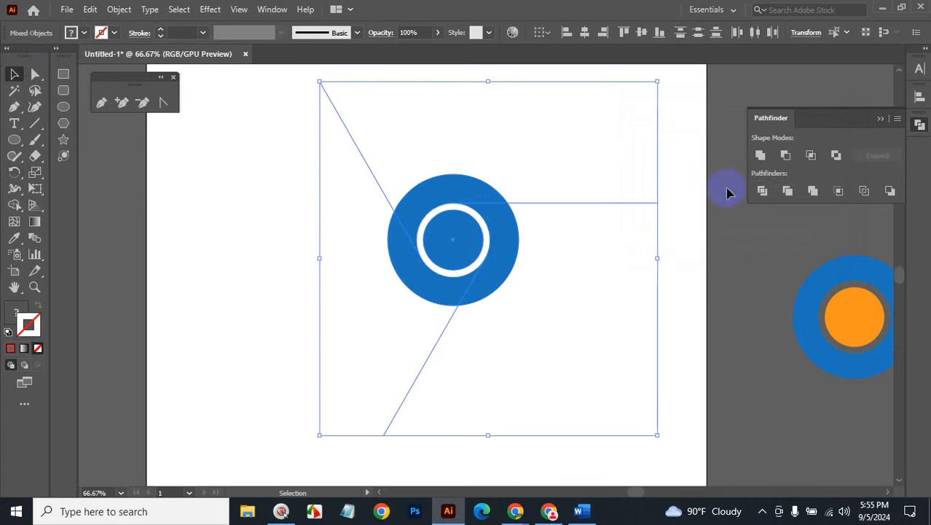
left_click(763, 192)
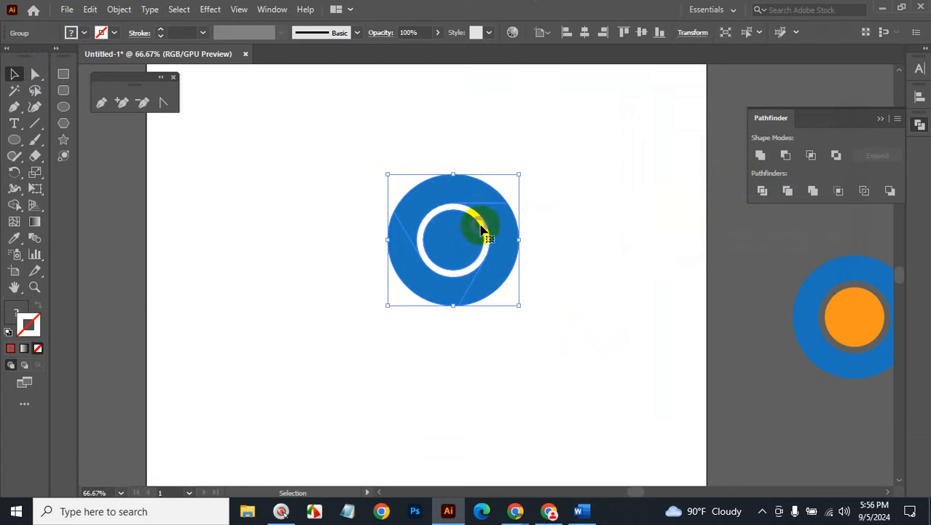
right_click(490, 227)
left_click(524, 336)
left_click(566, 314)
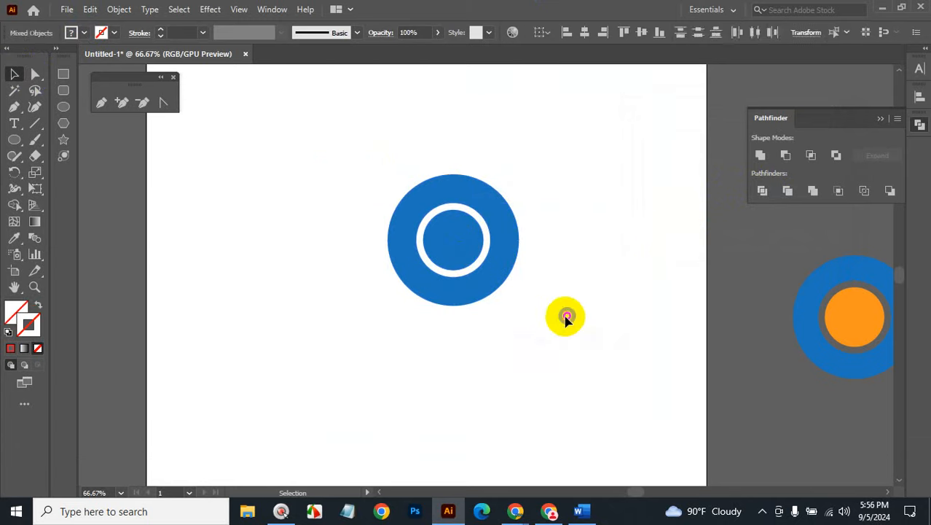
Step: Try to pull a single segment of the divided outer ring upward, away from the inner circle
left_click(450, 194)
right_click(430, 201)
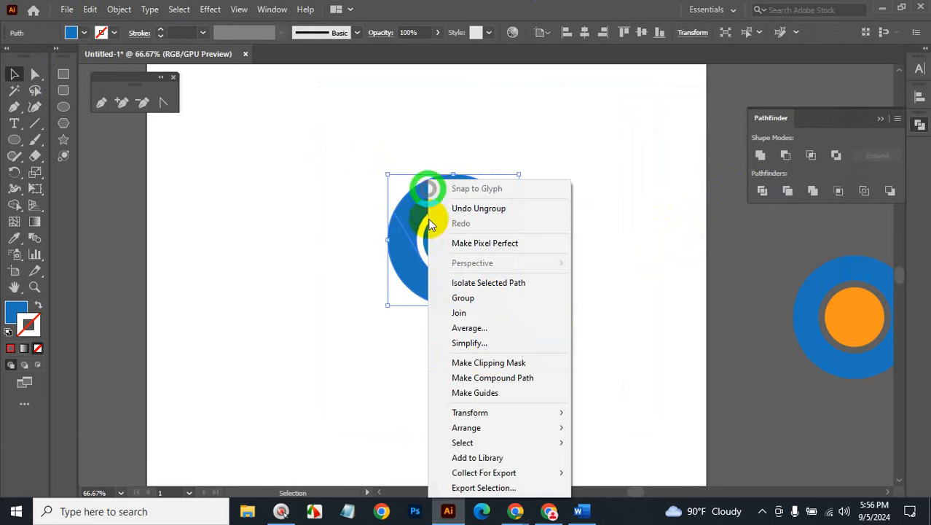
left_click(490, 362)
left_click(561, 256)
left_click_drag(436, 172, 432, 128)
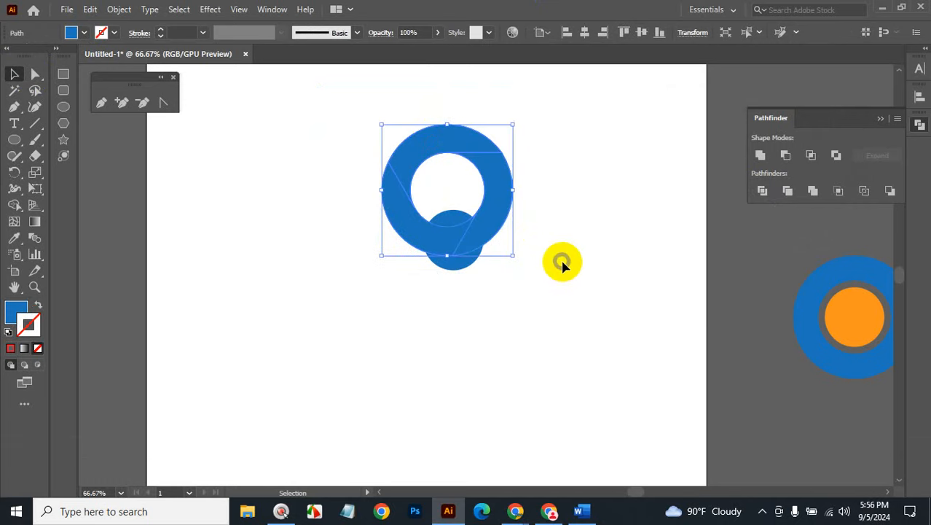
Step: Undo the move, the ungrouping and the Divide, restoring the three lines, and deselect everything
key("ctrl+z")
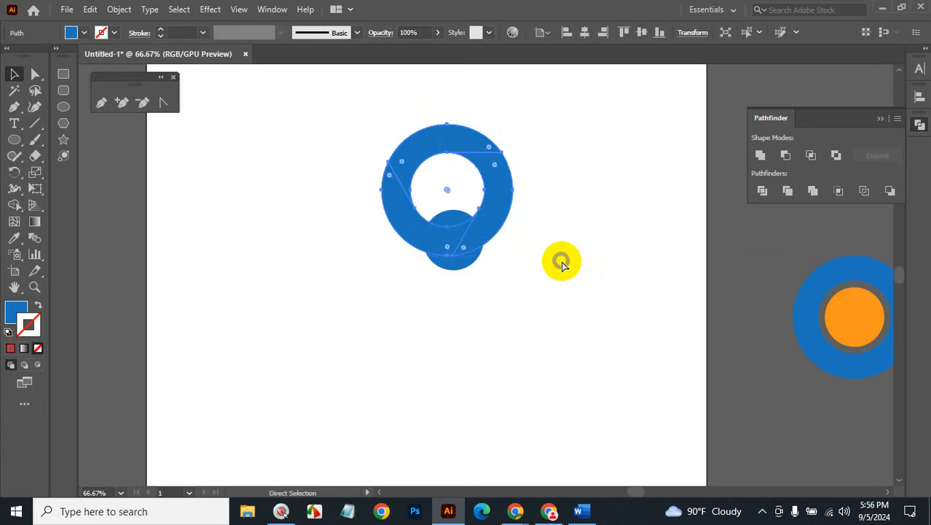
key("ctrl+z")
key("ctrl+z")
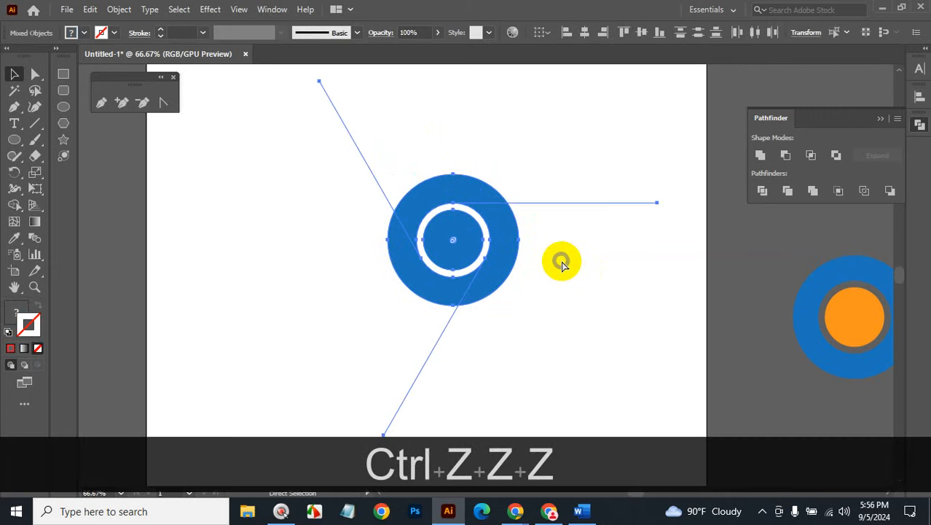
key("v")
left_click(558, 269)
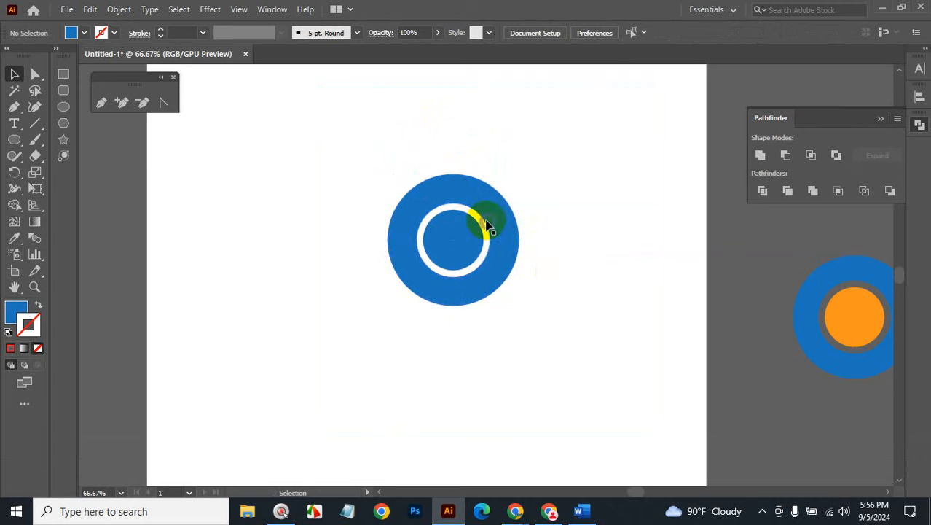
Step: Examine in Outline view how the three lines' inner ends meet the ring's inner edge
left_click(520, 249)
left_click_drag(347, 125, 575, 353)
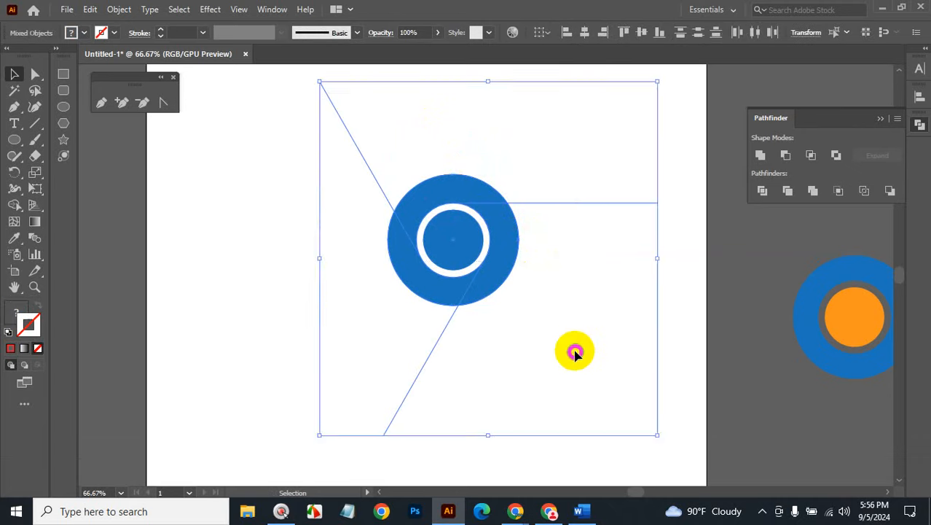
key("ctrl+y")
key("ctrl+space")
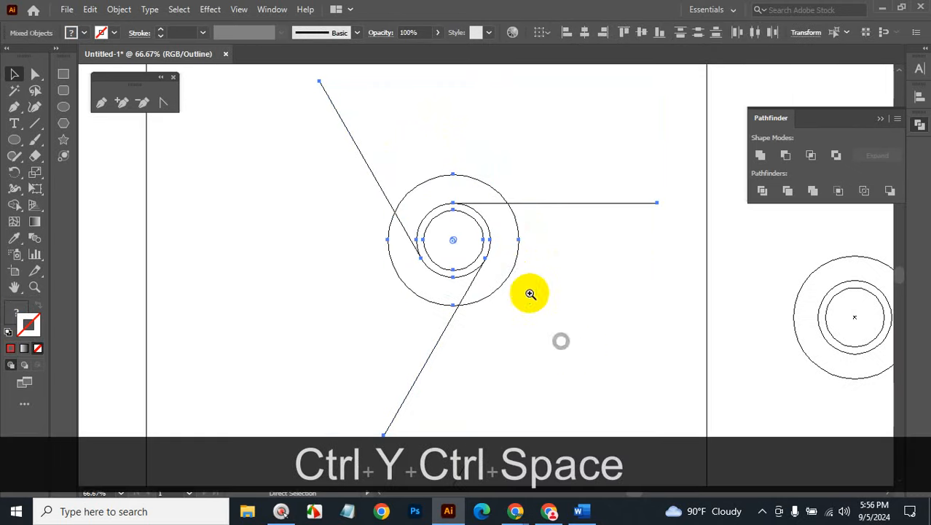
left_click(452, 214)
left_click(480, 332)
left_click(480, 299)
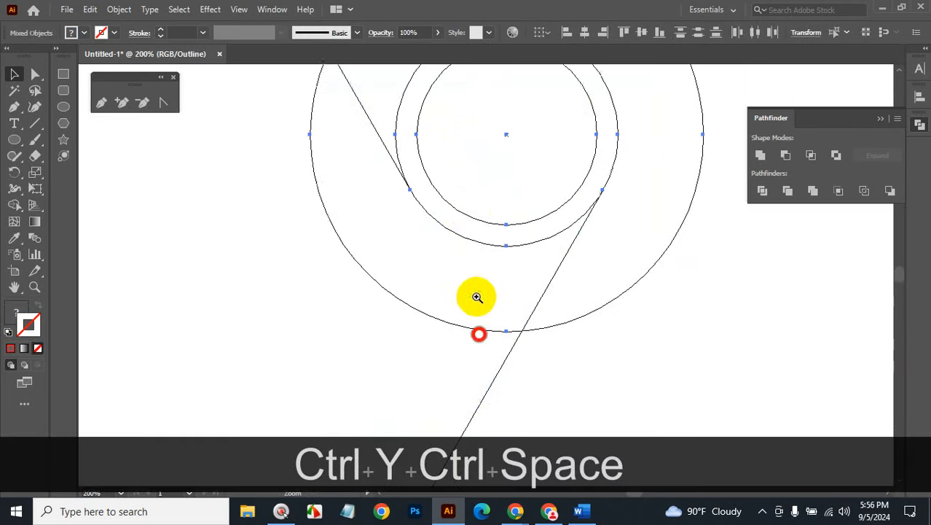
left_click(469, 211)
left_click(465, 244)
left_click(461, 273)
left_click(450, 295)
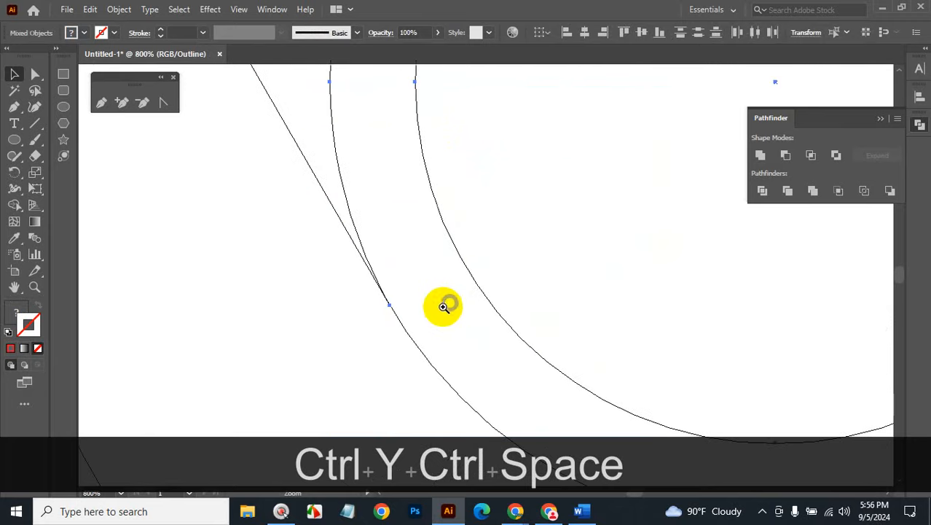
left_click(576, 255, "ctrl+alt")
left_click(580, 253, "ctrl+alt")
left_click(580, 252, "ctrl+alt")
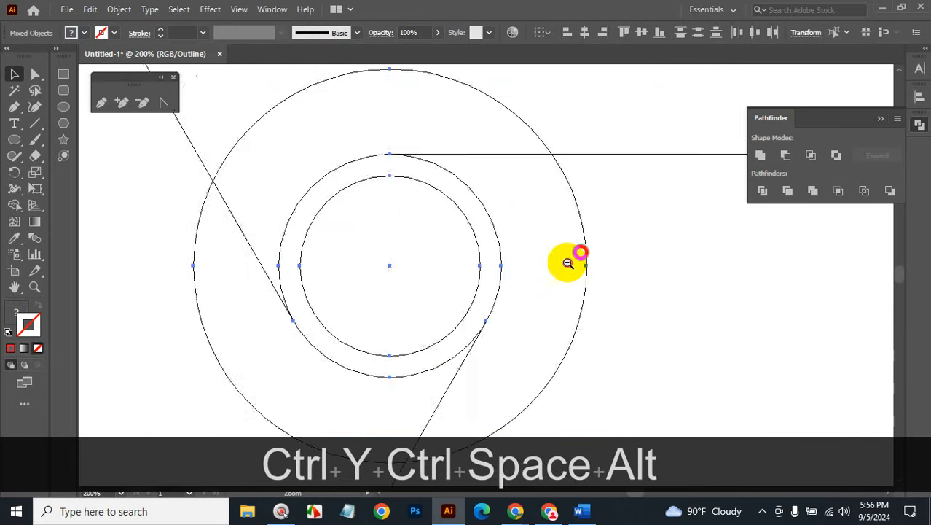
left_click(554, 269, "ctrl+alt")
left_click(401, 290, "ctrl+alt")
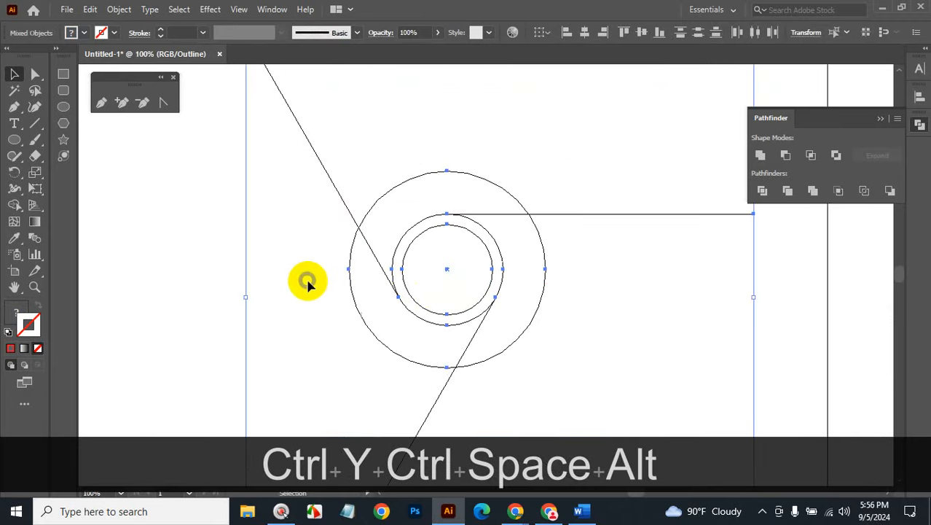
Step: Undo the two rotated line copies and return to the filled preview
key("ctrl+z")
key("ctrl+z")
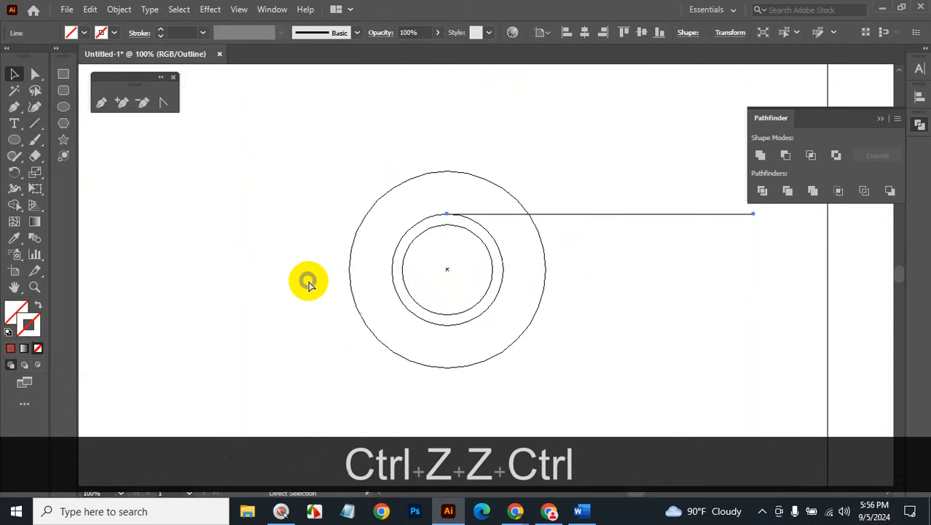
key("ctrl+y")
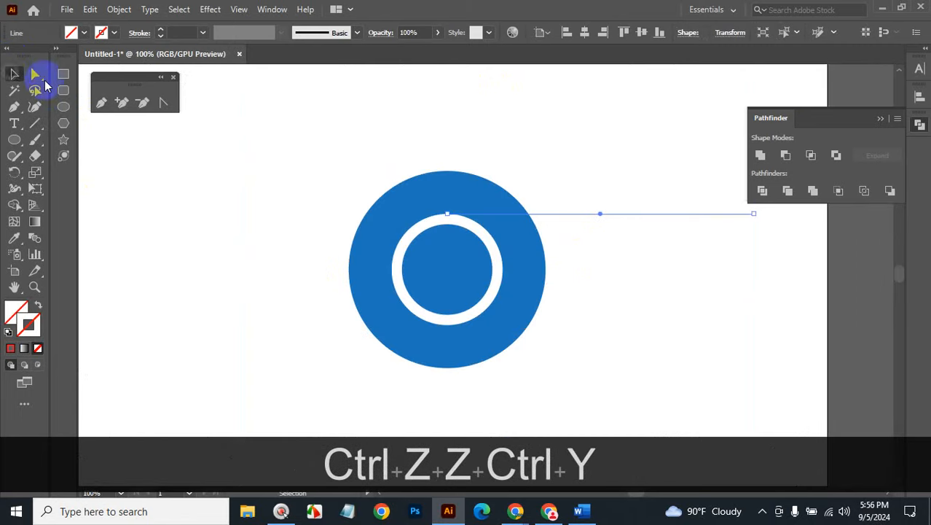
Step: Nudge the horizontal line one increment to the left so its end passes the ring's top anchor
left_click(633, 281)
left_click_drag(678, 272, 640, 202)
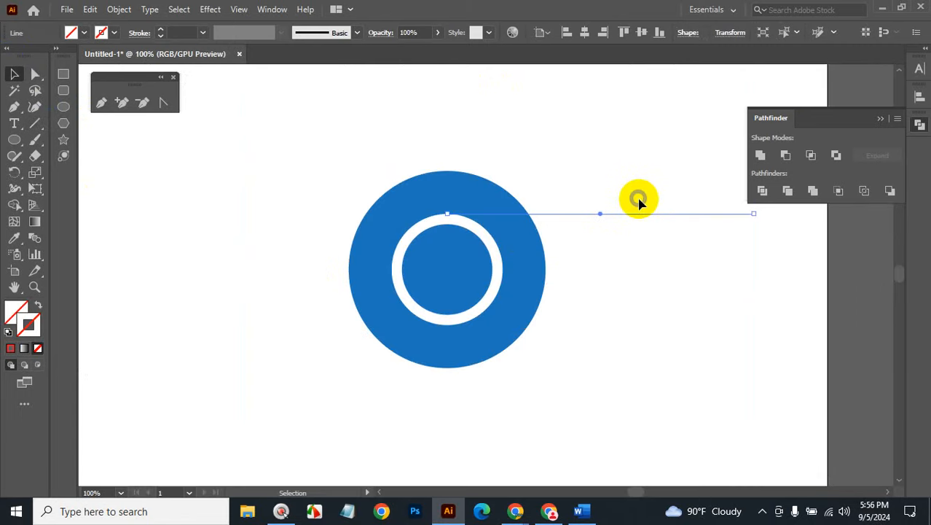
key("Left")
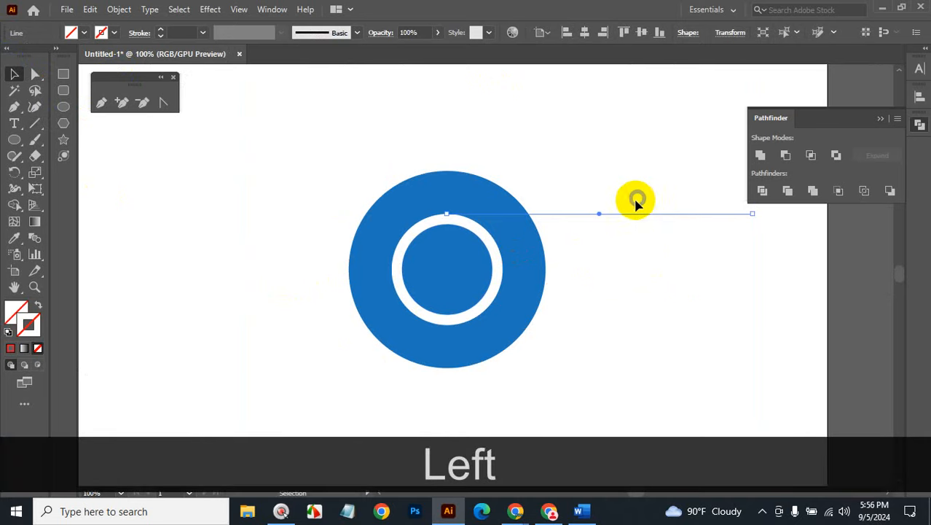
Step: Examine in Outline view at 2400% how the nudged line's left end overlaps the top of the ring's inner edge
left_click(478, 149)
left_click_drag(423, 124, 488, 218)
key("ctrl+y")
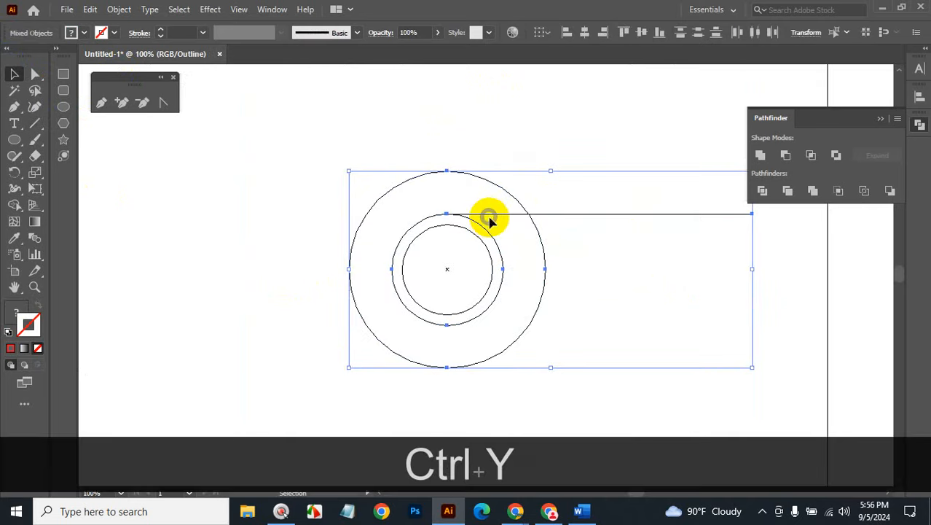
key("ctrl+space")
left_click(472, 283)
left_click(490, 293)
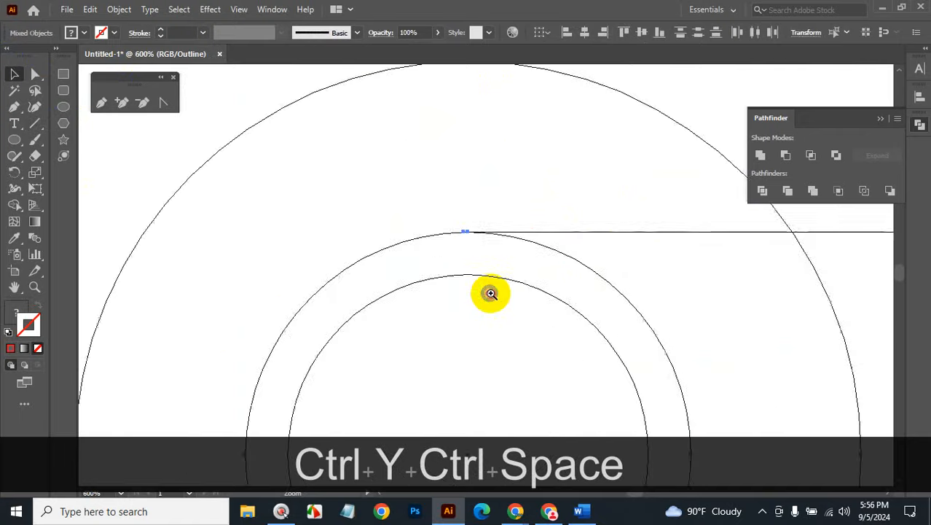
left_click(490, 293)
left_click(462, 212)
left_click(468, 239)
left_click(465, 277)
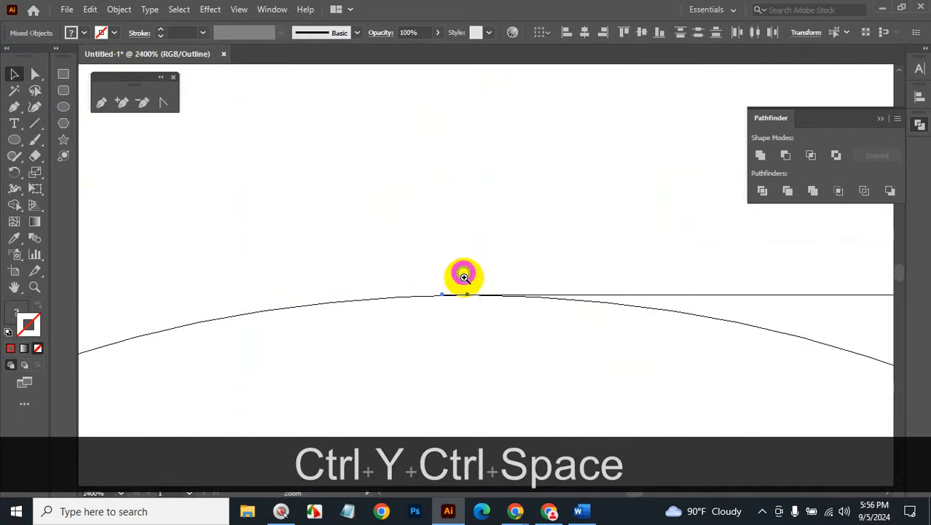
Step: Examine at up to 25500% in Outline view how far the line's end extends past the ring's inner-edge top anchor
left_click(461, 283)
left_click(462, 283)
left_click(521, 295)
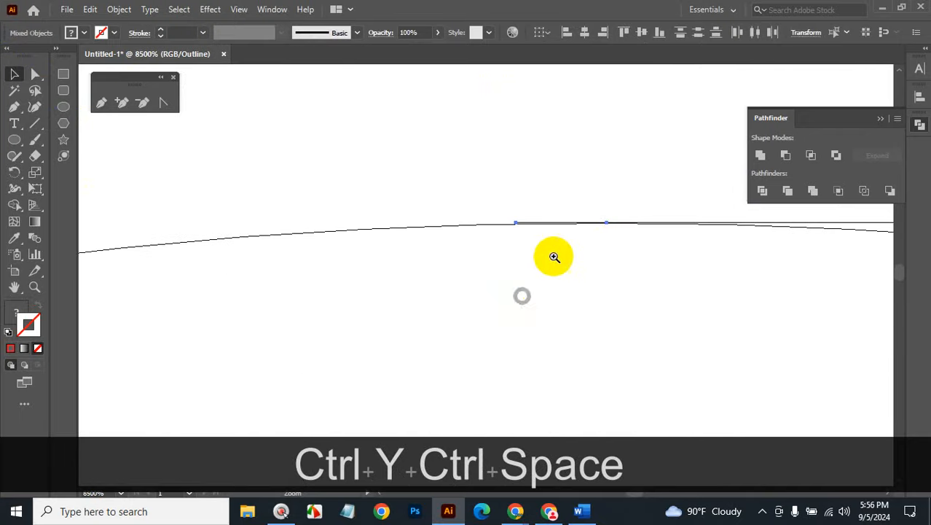
left_click(580, 241)
left_click(561, 254)
left_click(479, 291)
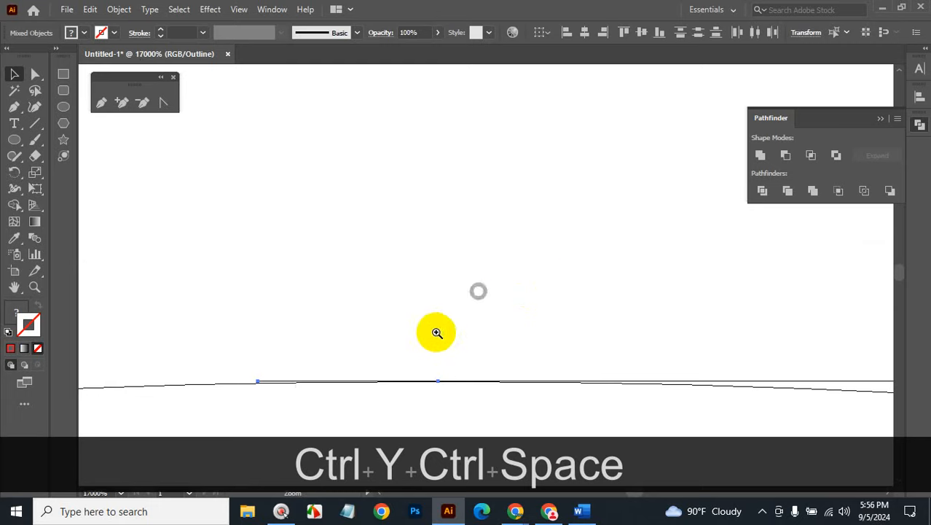
left_click(439, 337)
left_click_drag(468, 345, 465, 193)
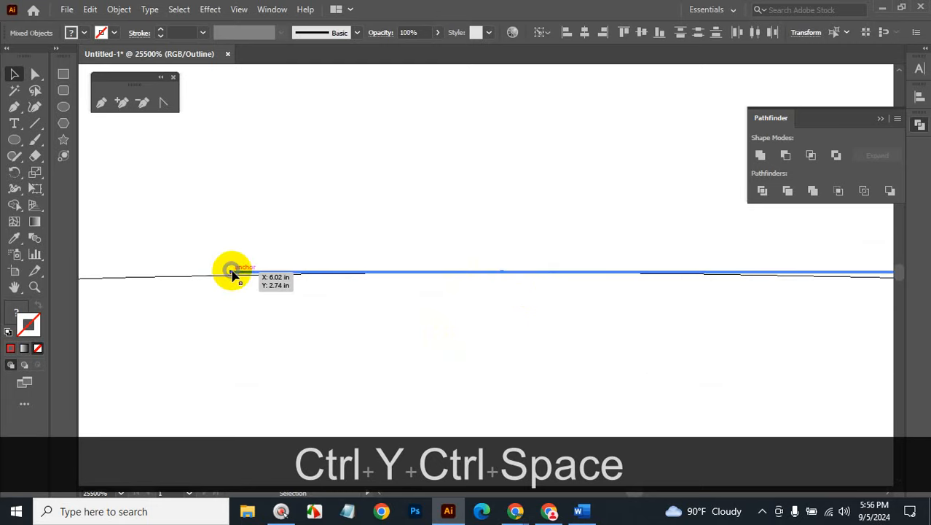
key("Right")
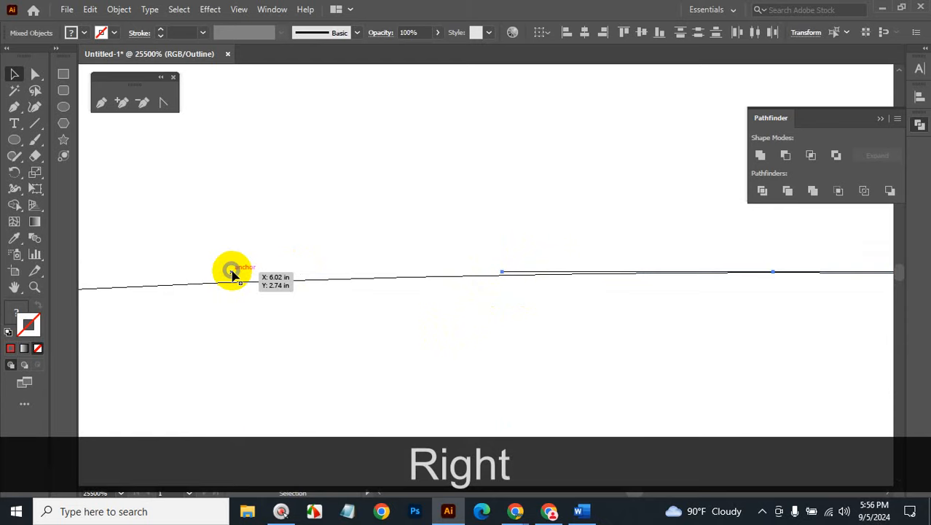
key("Right")
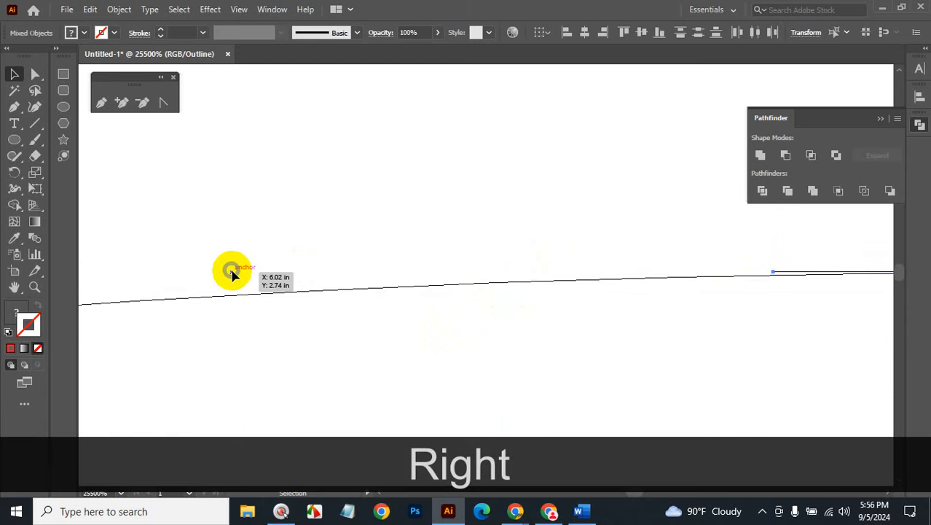
key("Left")
key("Left")
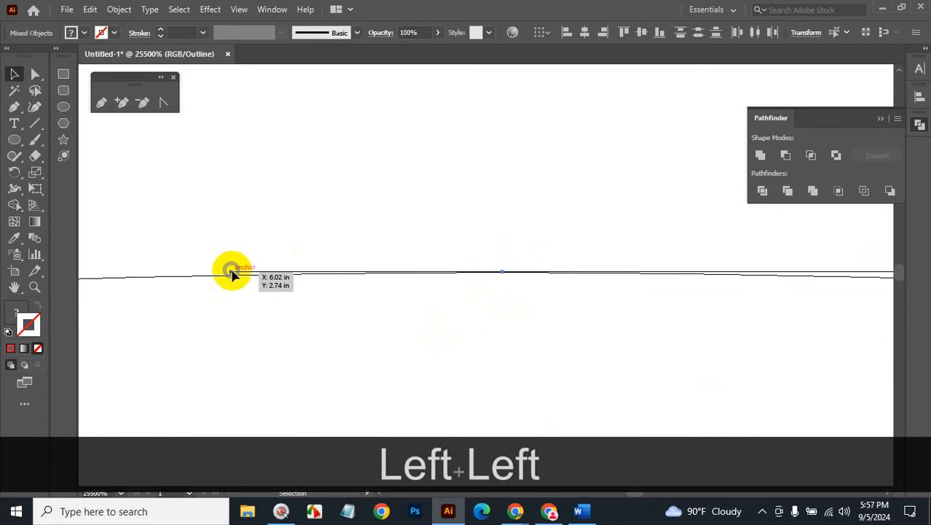
Step: Nudge only the horizontal line one increment to the right so its end meets the ring's inner-edge top anchor
left_click(279, 167)
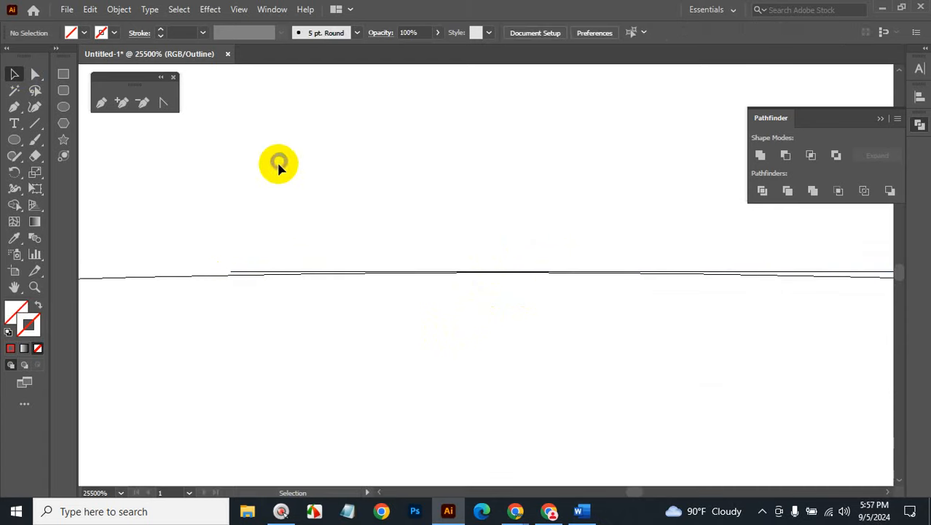
left_click(238, 270)
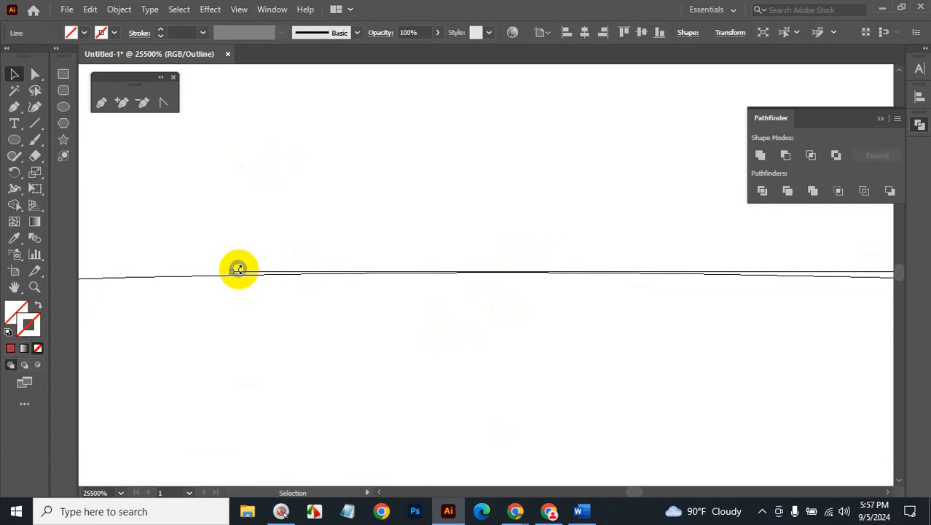
key("Right")
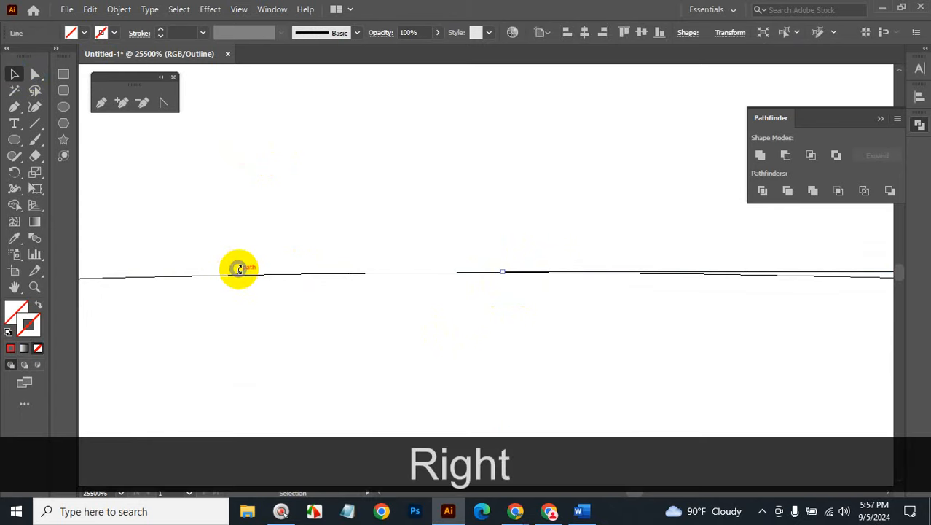
left_click(505, 349)
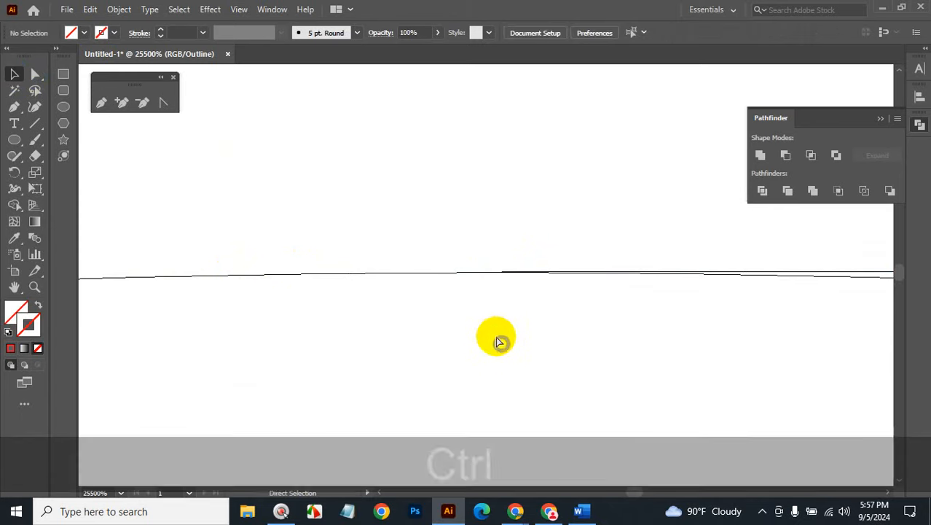
Step: Return to the filled preview, delete the horizontal line and hide the small blue circle at the ring's centre
left_click(495, 297, "ctrl+alt")
left_click(560, 308, "ctrl+alt")
left_click(560, 308, "ctrl+alt")
left_click(559, 306, "ctrl+alt")
left_click(559, 306, "ctrl+alt")
left_click(558, 306, "ctrl+alt")
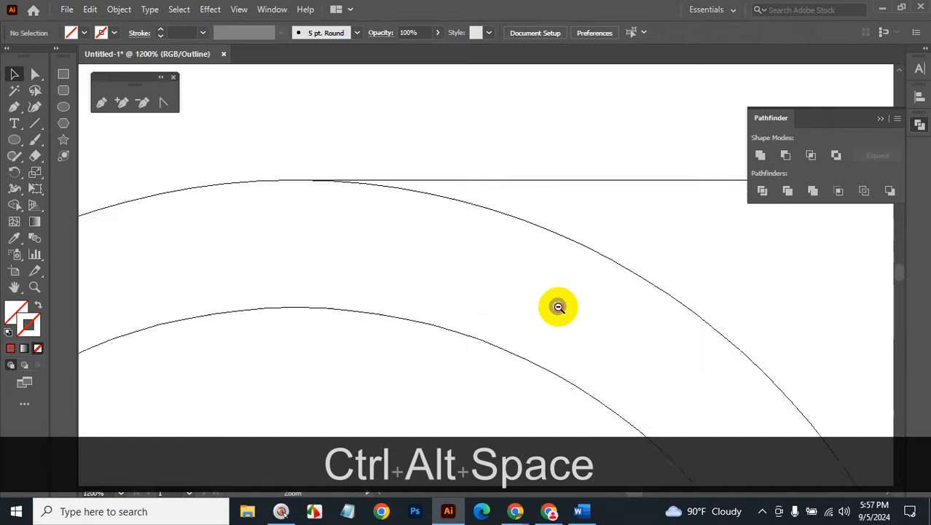
left_click(558, 306, "ctrl+alt")
left_click(557, 305, "ctrl+alt")
left_click(557, 305, "ctrl+alt")
left_click(557, 306, "ctrl+alt")
left_click(558, 305, "ctrl+alt")
left_click(499, 279, "ctrl+alt")
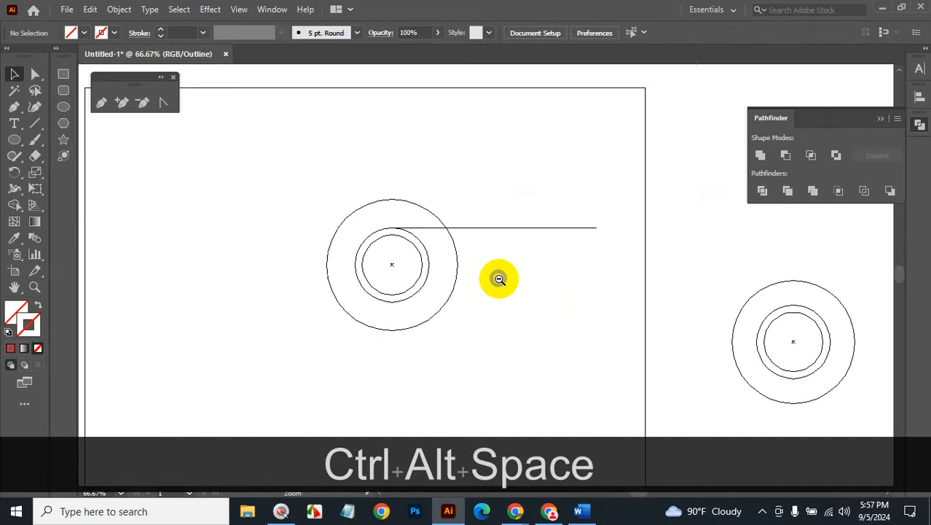
key("ctrl+y")
left_click_drag(485, 199, 515, 282)
key("BackSpace")
left_click(387, 264)
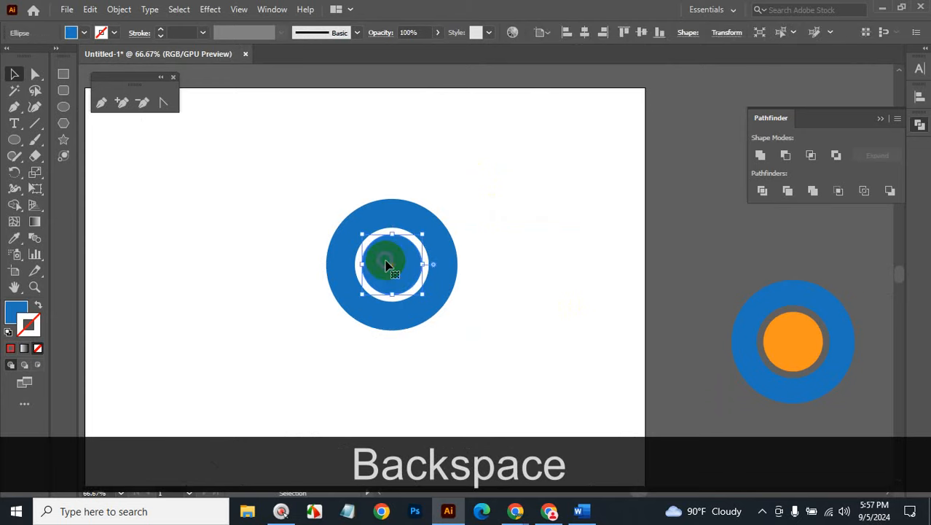
key("ctrl+3")
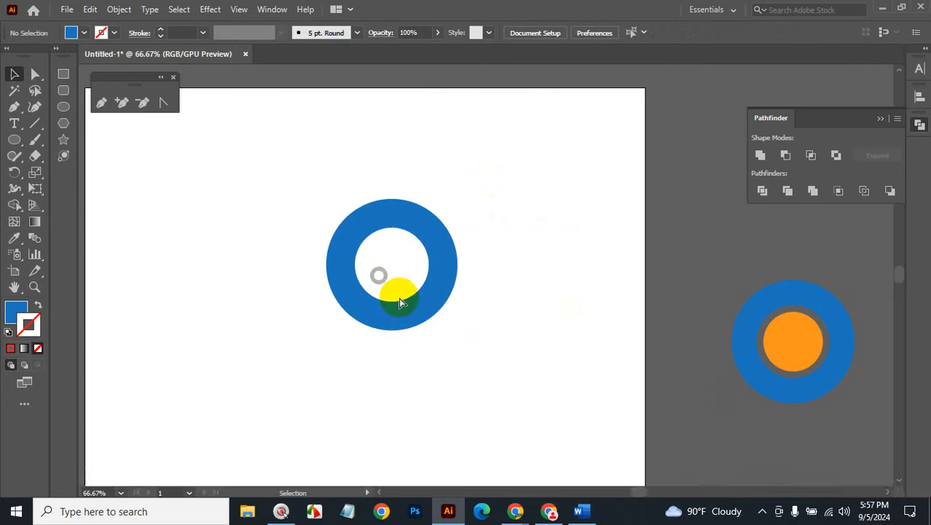
Step: Draw a Pen path from the ring's centre 0.73 in straight up to the inner edge's top anchor and about 1.86 in horizontally beyond the ring
key("ctrl+space")
left_click(428, 262)
left_click(422, 285)
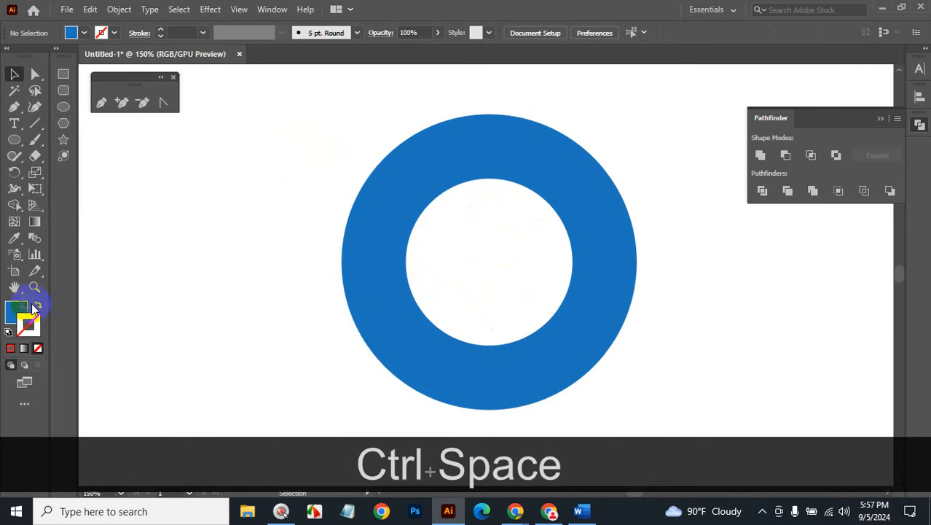
left_click(14, 107)
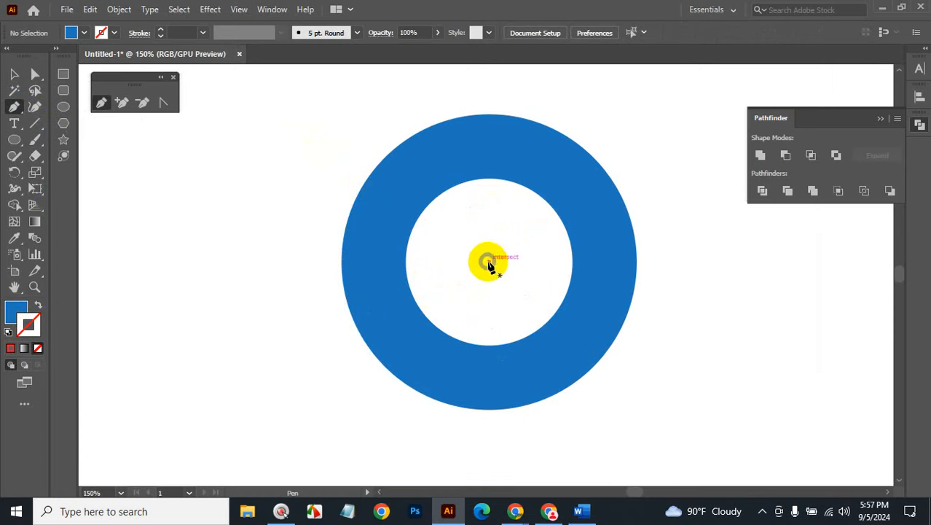
left_click(489, 261)
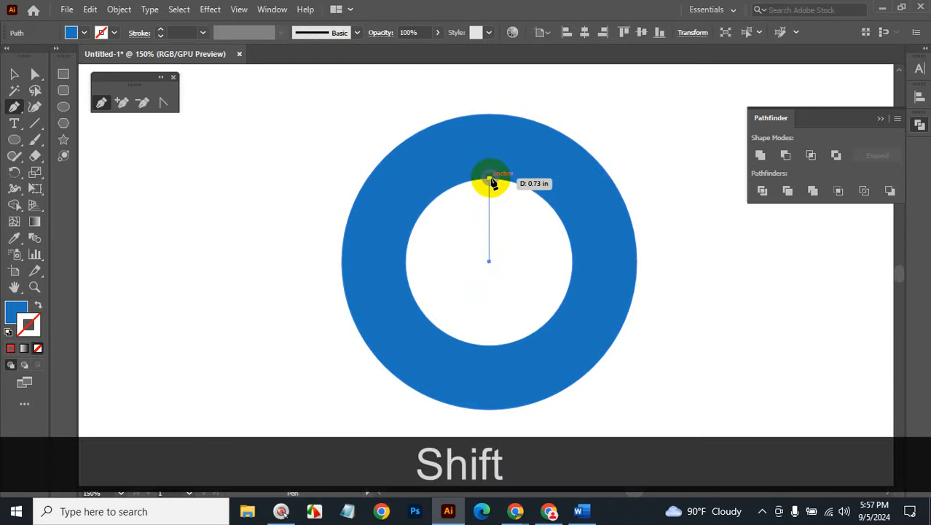
left_click(489, 180, "shift")
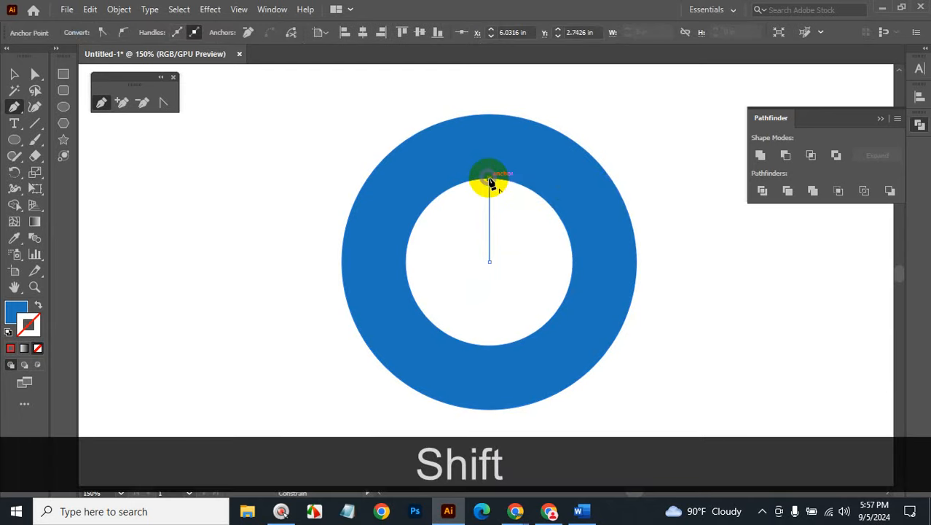
left_click(700, 196, "shift")
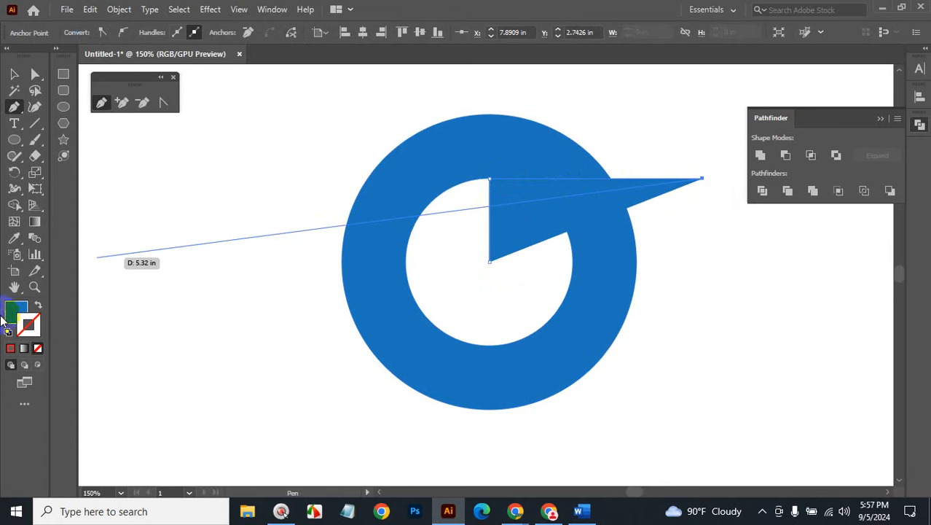
Step: Remove the bent path's fill and end it as an open path
left_click(12, 315)
left_click(37, 347)
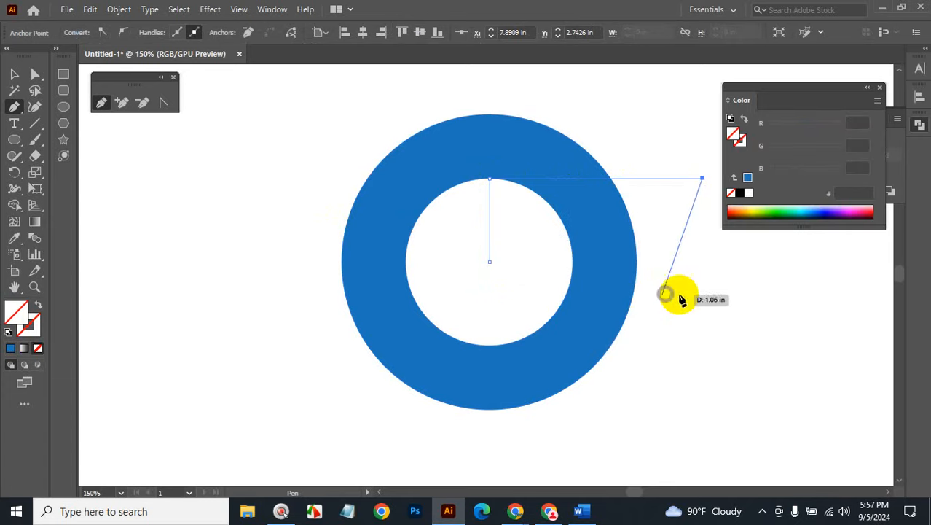
key("Return")
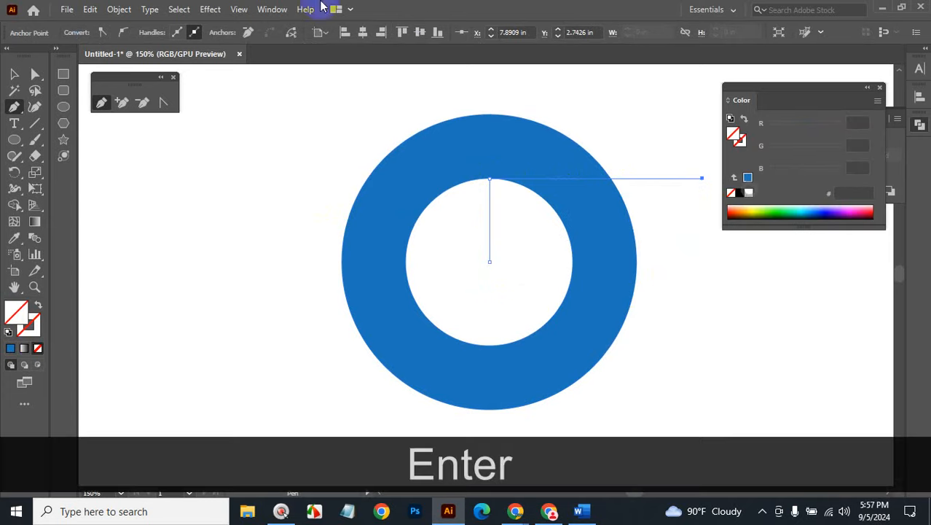
left_click(14, 74)
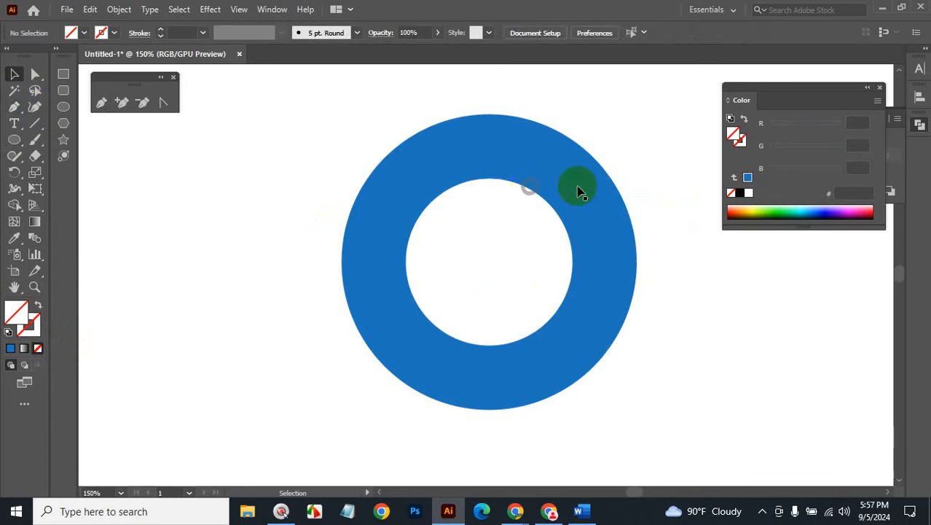
Step: Rotate a copy of the bent path by 360/3 degrees about the ring's centre and repeat the transformation once for a third path
left_click_drag(657, 144, 685, 299)
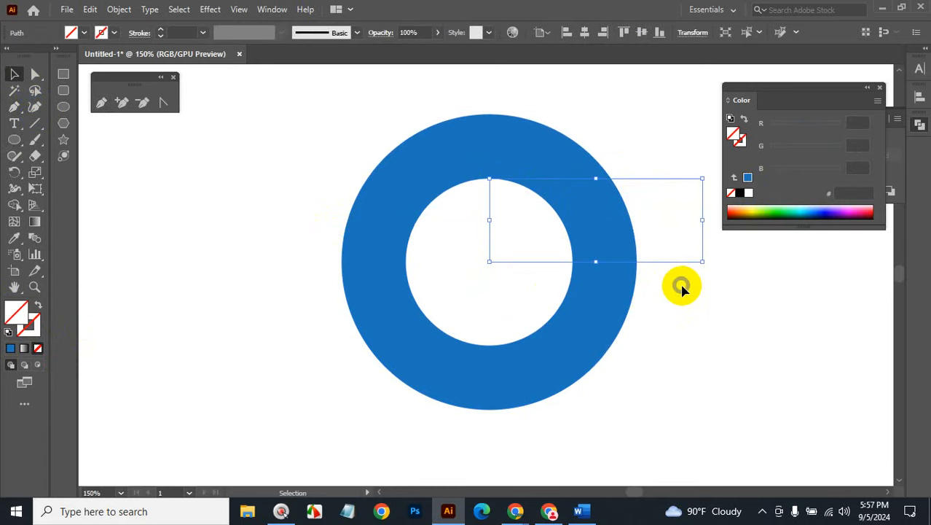
left_click(15, 172)
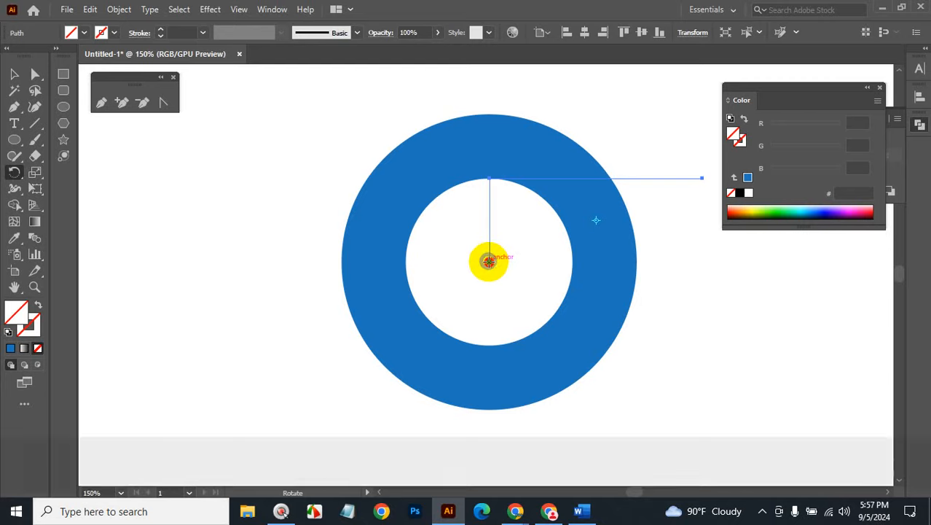
left_click(489, 261, "alt")
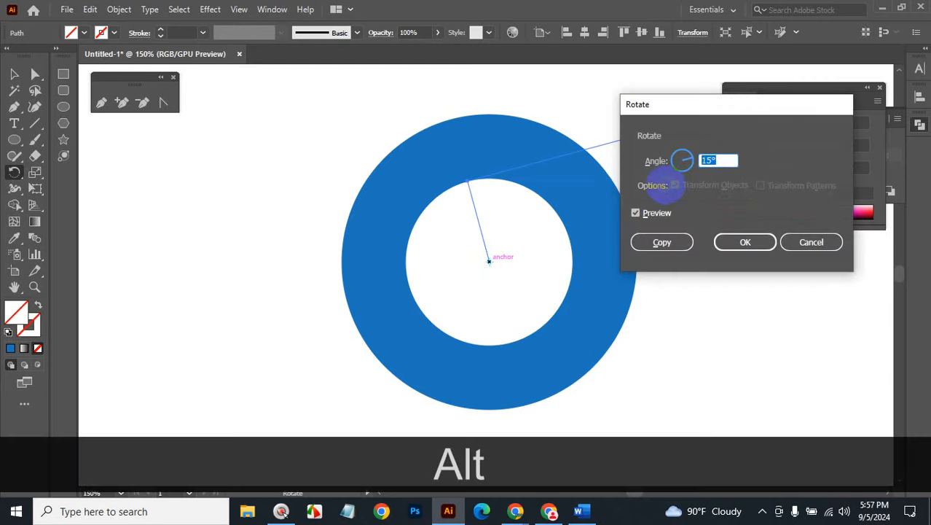
type("360/")
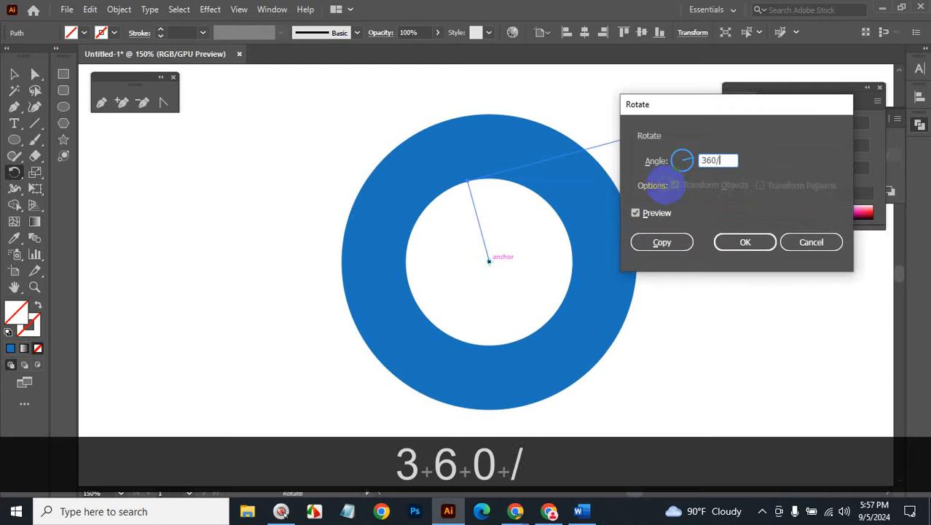
type("3")
left_click(661, 241)
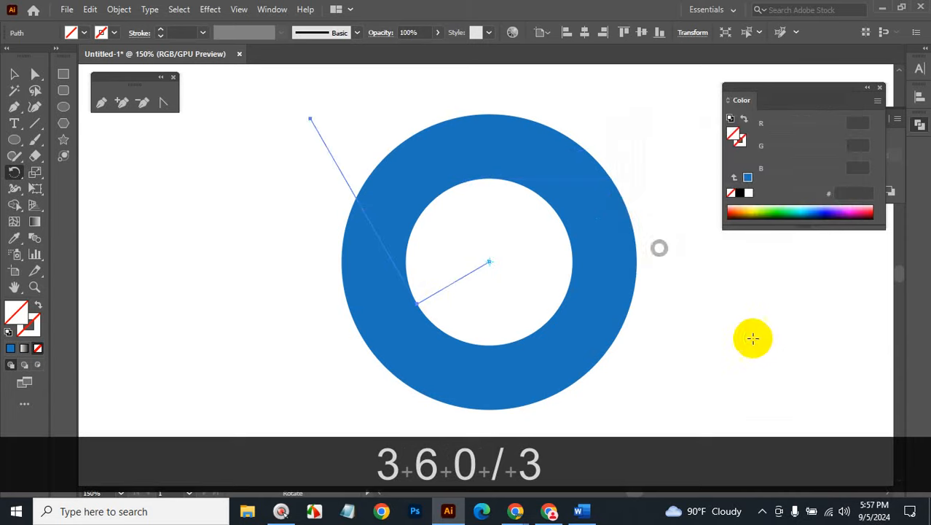
key("ctrl")
key("ctrl+d")
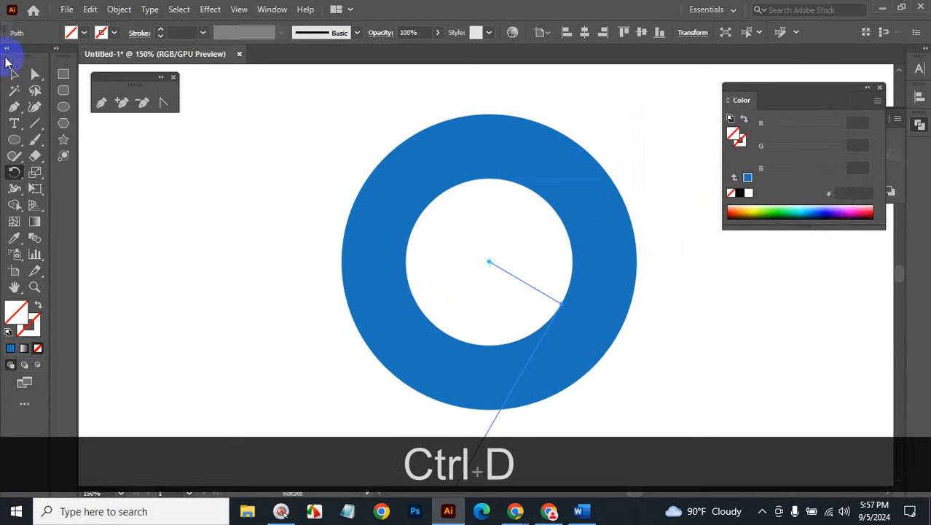
Step: Divide the ring along the three bent paths with the Pathfinder Divide operation
key("ctrl+alt+space")
left_click(529, 276, "ctrl+alt")
left_click(528, 274, "ctrl+alt")
left_click(528, 274, "ctrl+alt")
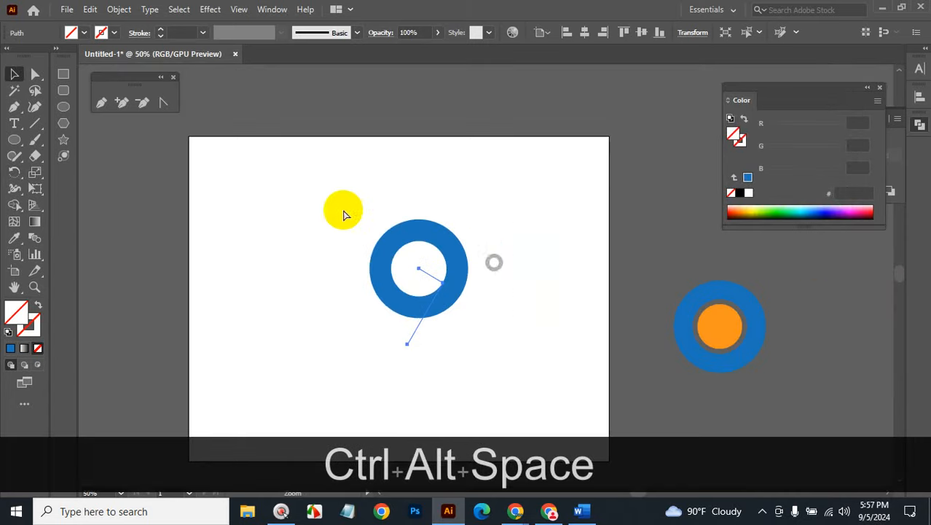
left_click_drag(339, 196, 508, 342)
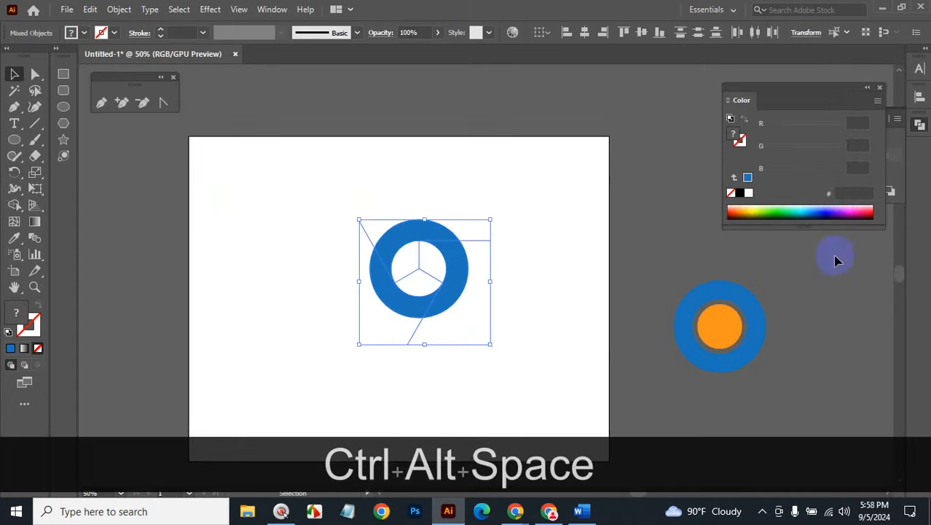
left_click(920, 127)
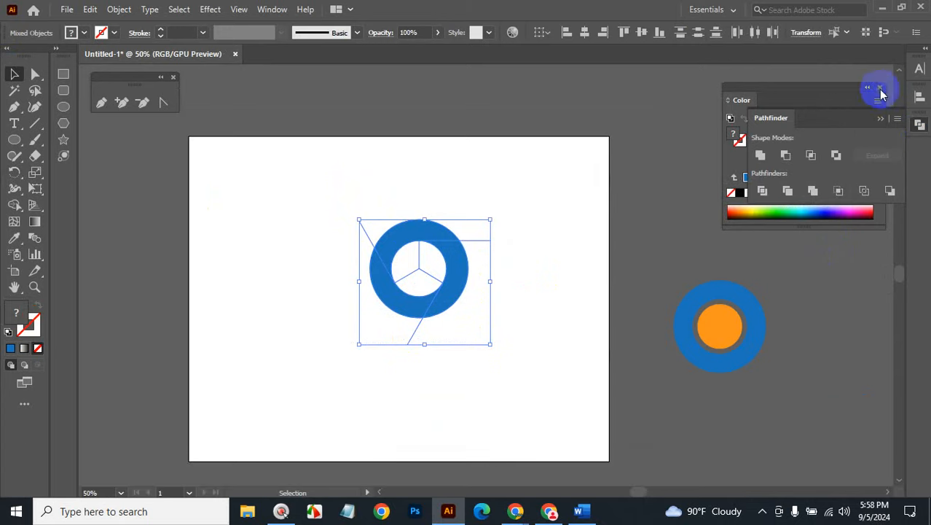
left_click_drag(821, 87, 839, 271)
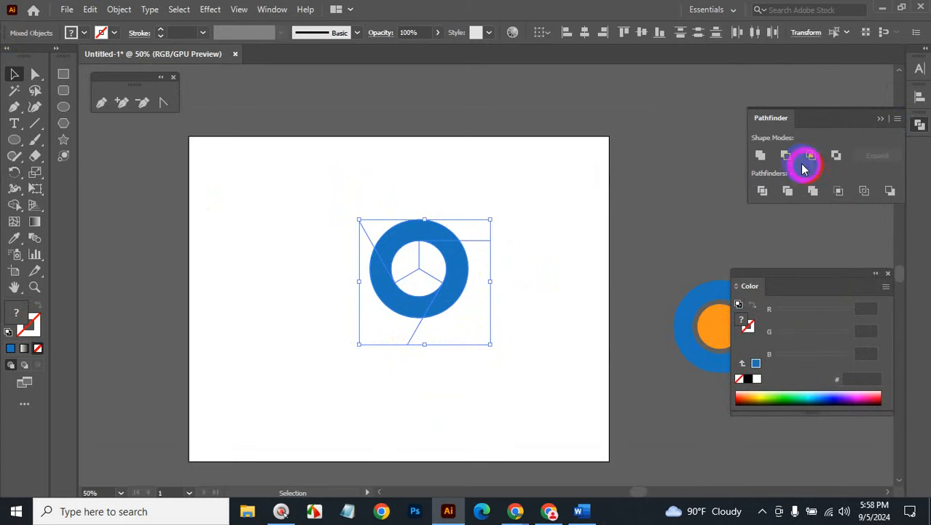
left_click(762, 192)
Step: Ungroup the divided ring pieces and clear the selection
right_click(433, 260)
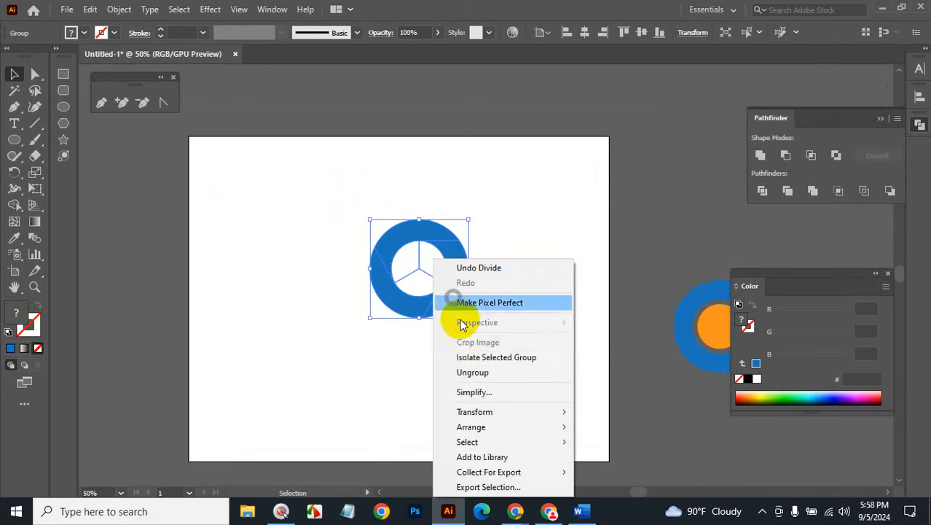
left_click(472, 372)
left_click(541, 270)
Step: Fill the ring's upper segment with the red swatch, ed1c24
left_click(401, 230)
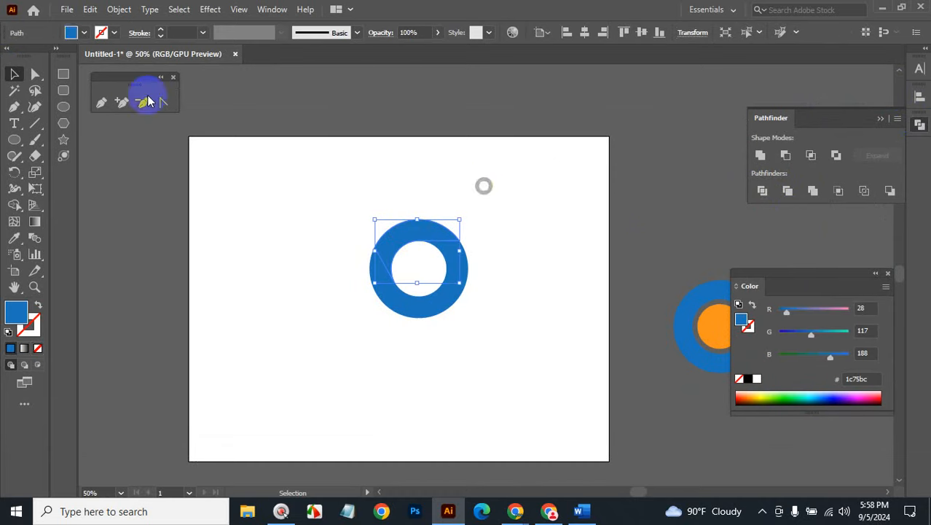
left_click(83, 33)
left_click(46, 57)
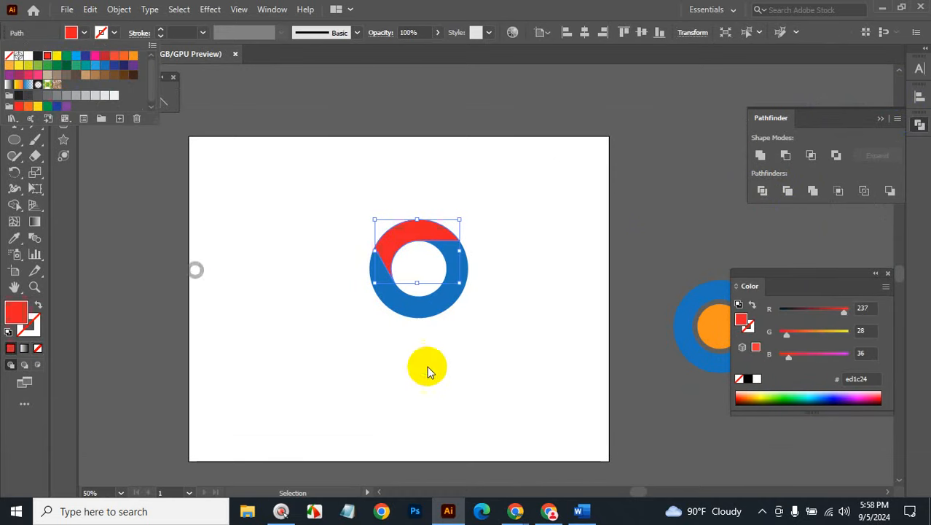
Step: Fill the ring's lower-left segment with the green swatch, 00a651
left_click(489, 371)
left_click(389, 309)
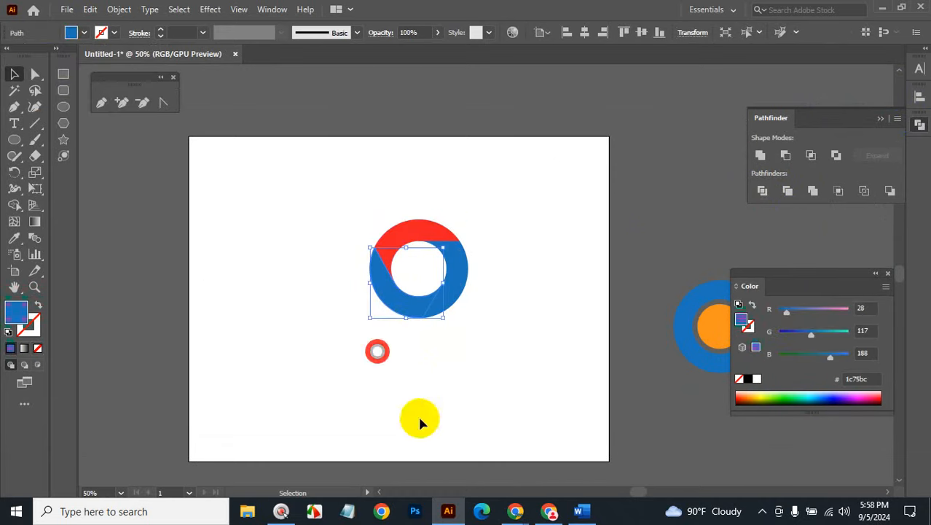
left_click(83, 34)
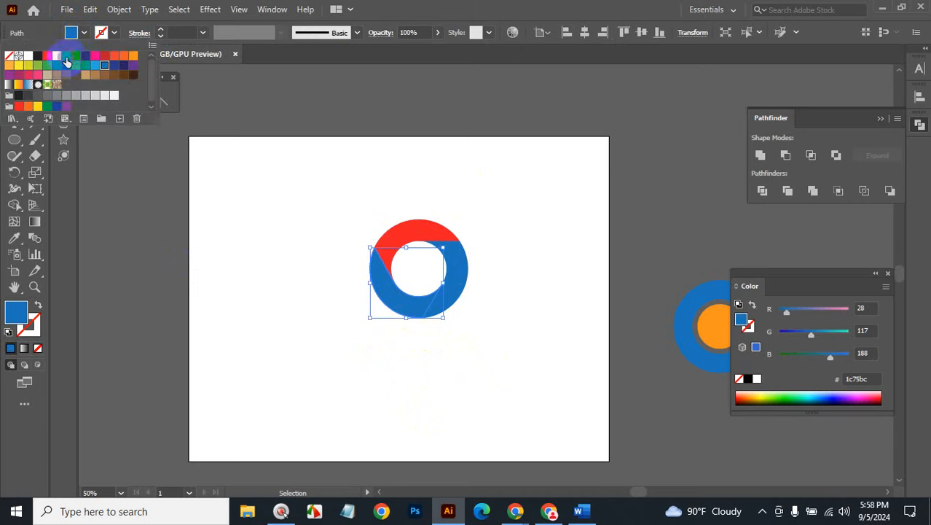
left_click(67, 57)
left_click(554, 350)
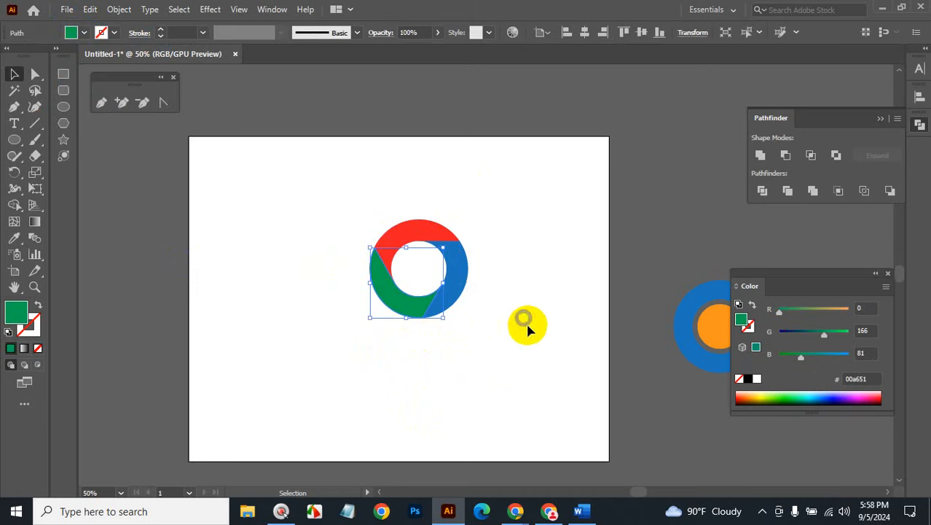
Step: Fill the ring's remaining blue segment with the yellow swatch, fff200, and clear the selection
left_click(459, 281)
left_click(84, 34)
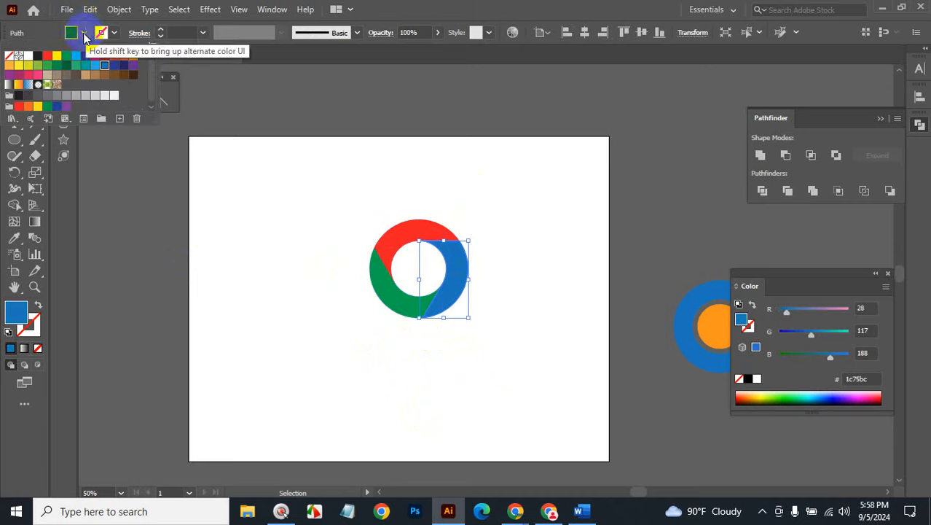
left_click(57, 55)
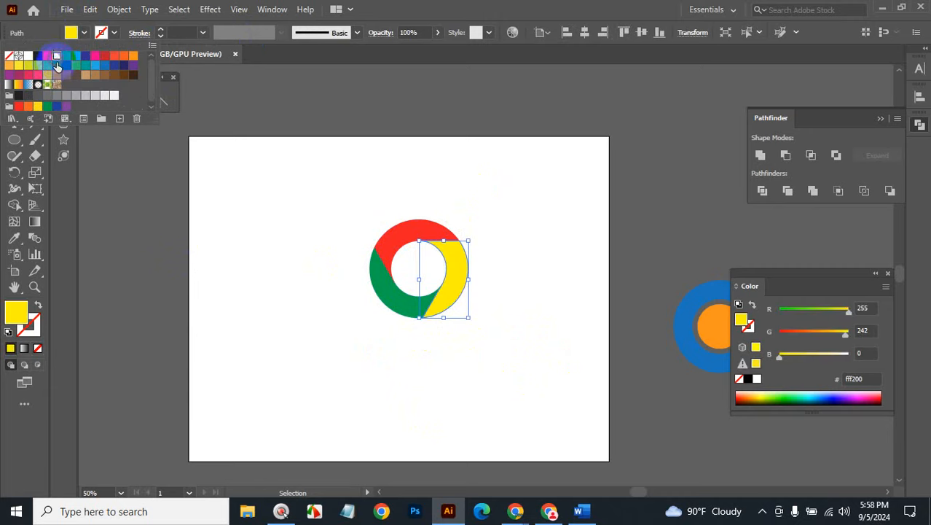
left_click(543, 406)
left_click(524, 345)
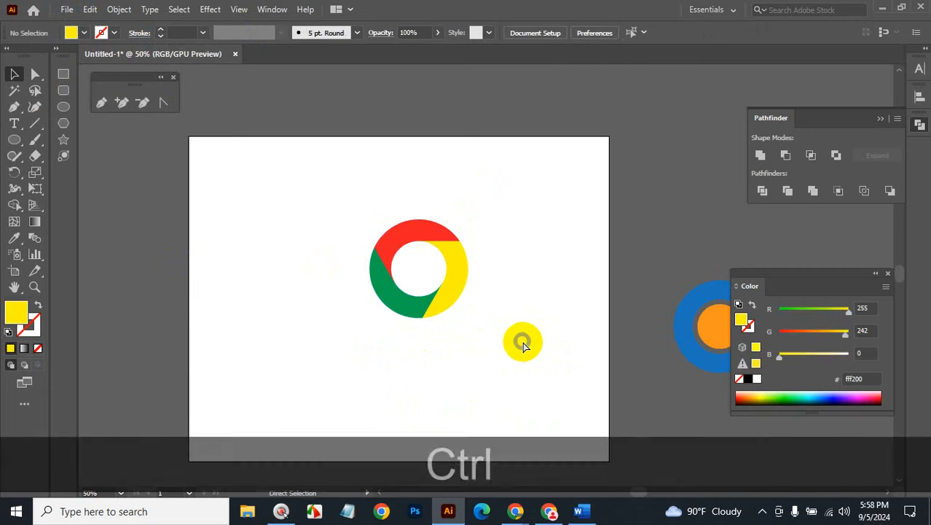
Step: Show all hidden objects and examine the blue centre circle against the three coloured ring segments
key("ctrl+alt")
key("ctrl+alt+3")
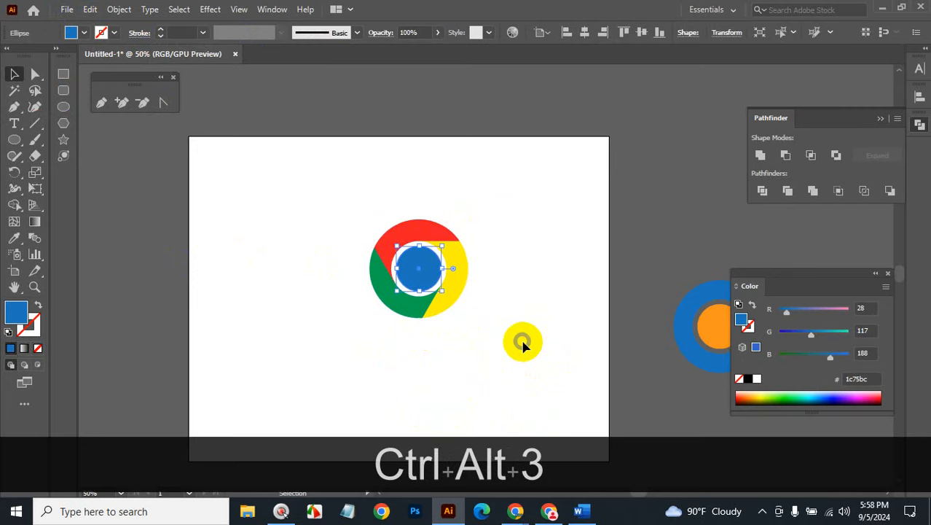
key("ctrl+space")
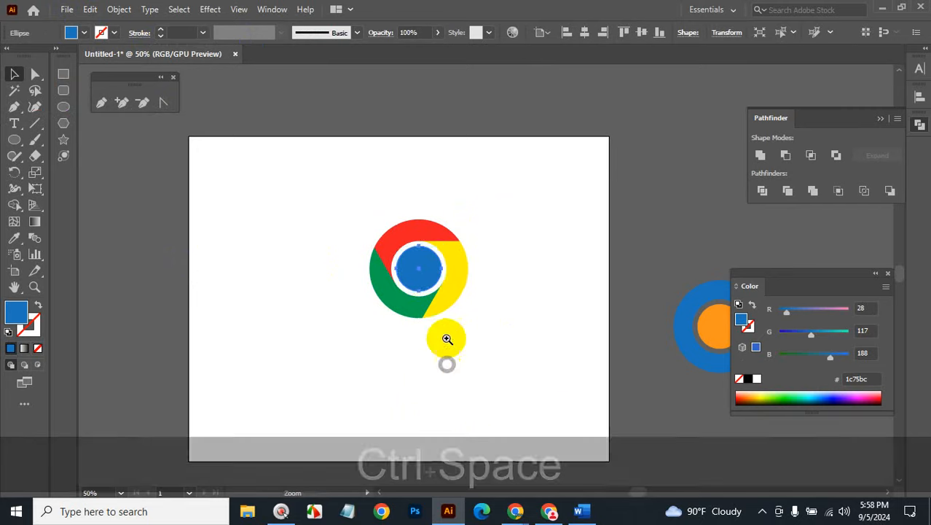
left_click(444, 291)
left_click(469, 271, "ctrl")
left_click(470, 271, "ctrl")
left_click(469, 270, "ctrl")
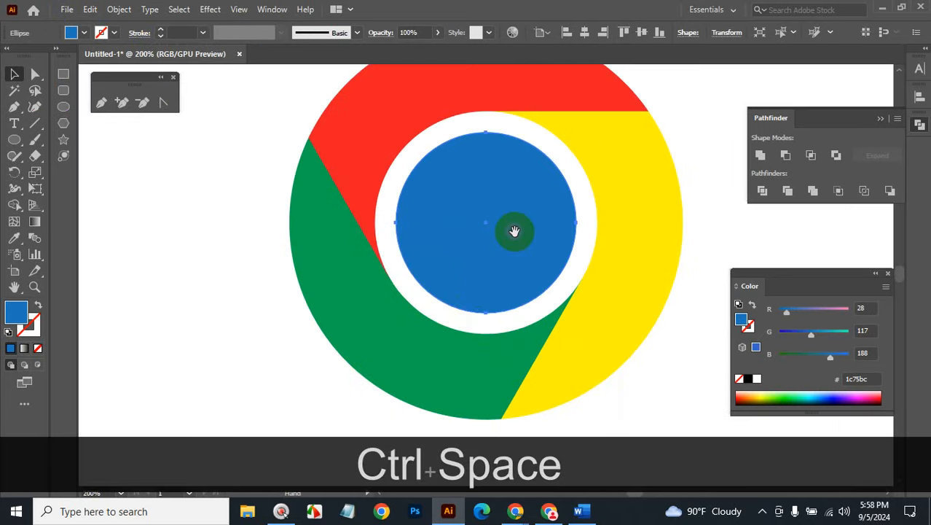
left_click(490, 270, "ctrl+alt")
left_click(491, 268, "ctrl+alt")
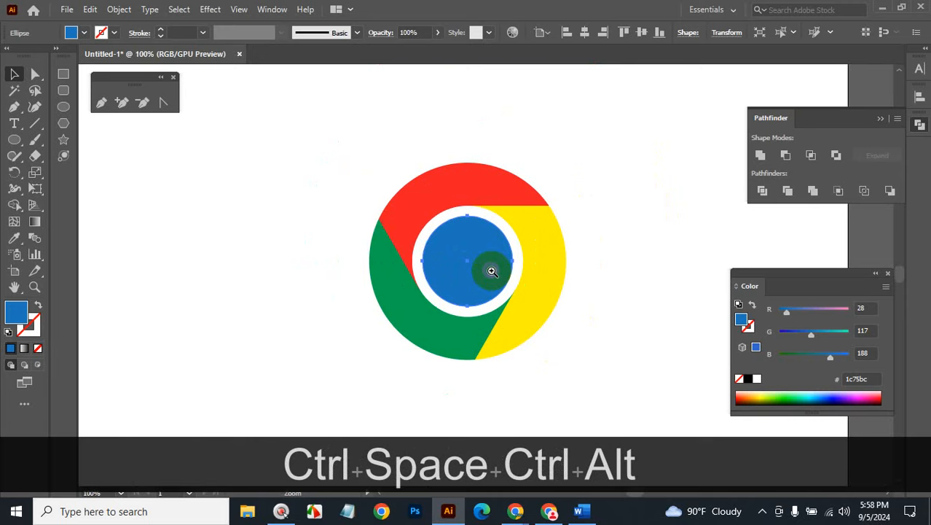
left_click(606, 264)
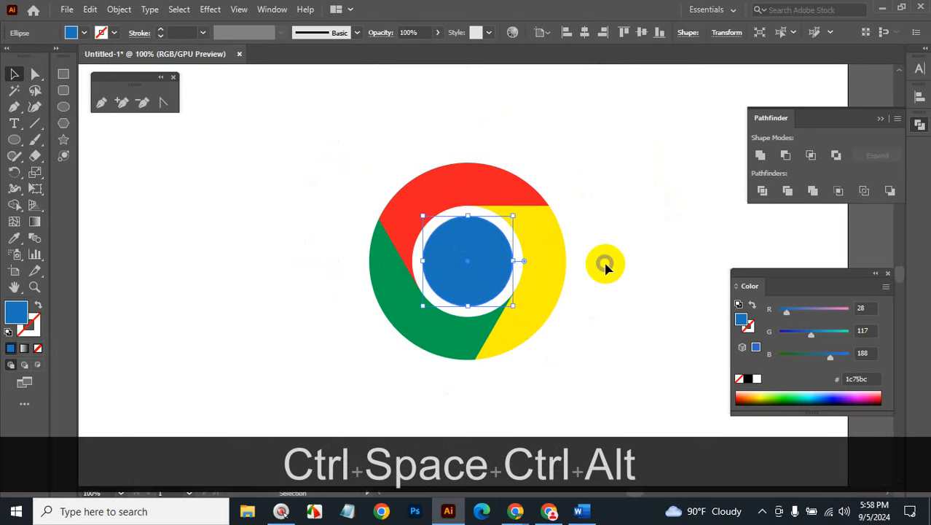
Step: Hide the blue centre circle inside the ring
left_click(470, 268)
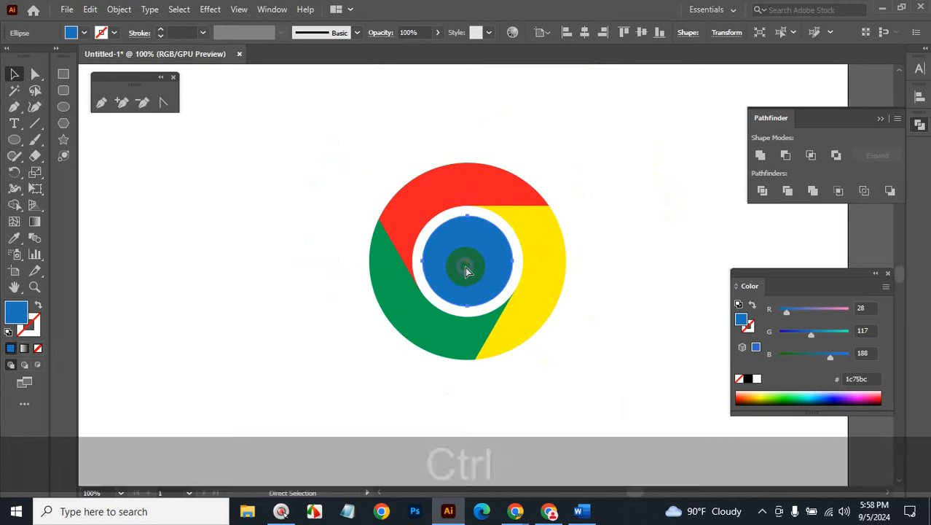
key("ctrl+3")
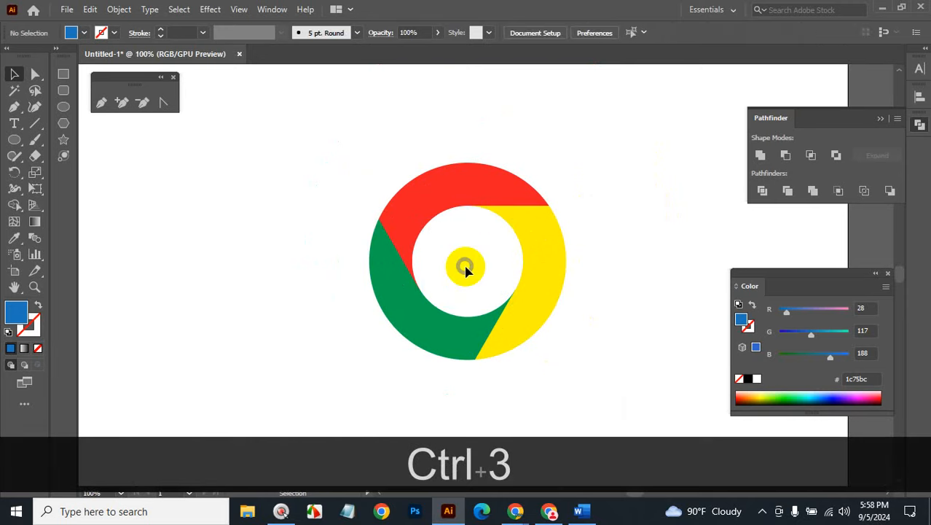
left_click_drag(467, 269, 632, 327)
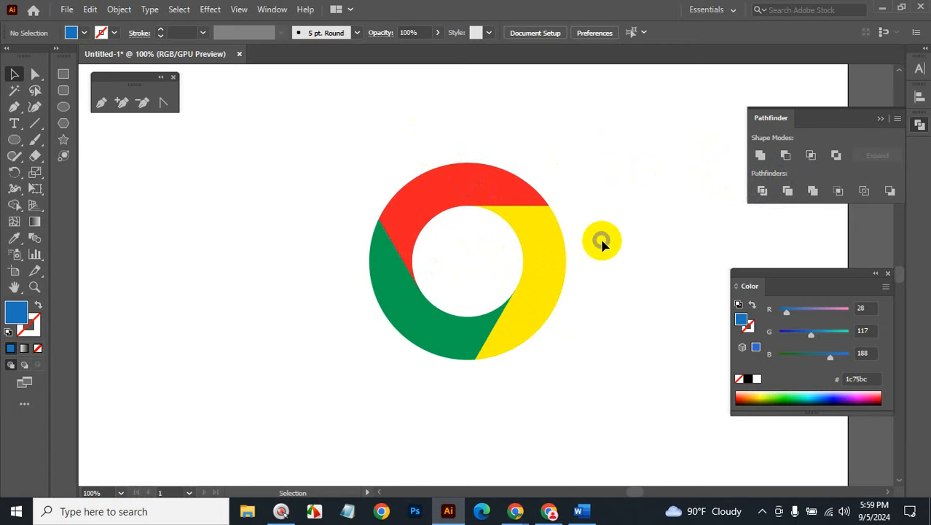
Step: Fill all the divided logo pieces, including the invisible inner ones, with the green swatch, 00a651
left_click_drag(332, 120, 631, 414)
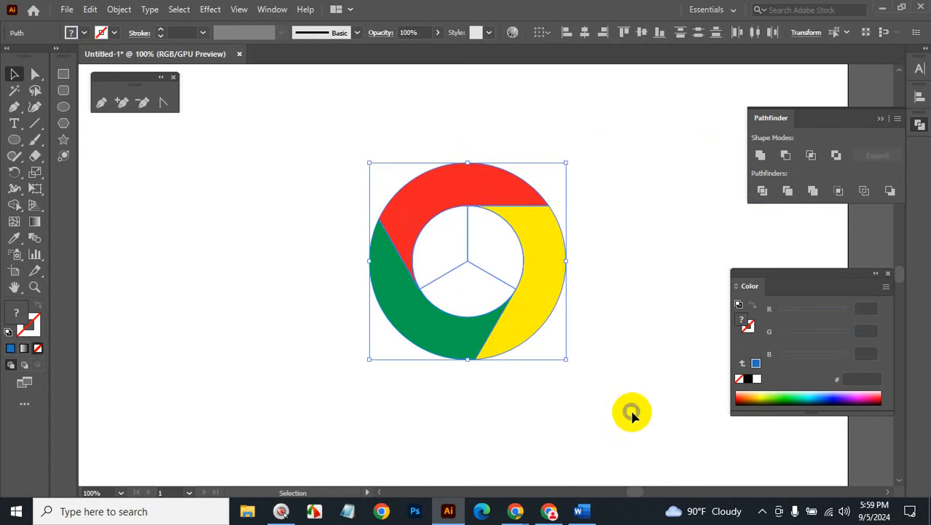
left_click(78, 34)
left_click(66, 55)
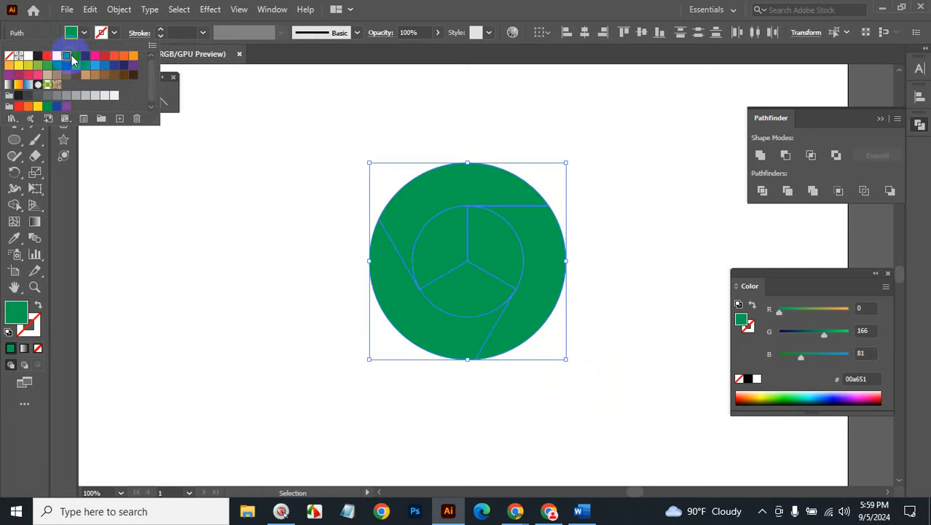
left_click(683, 317)
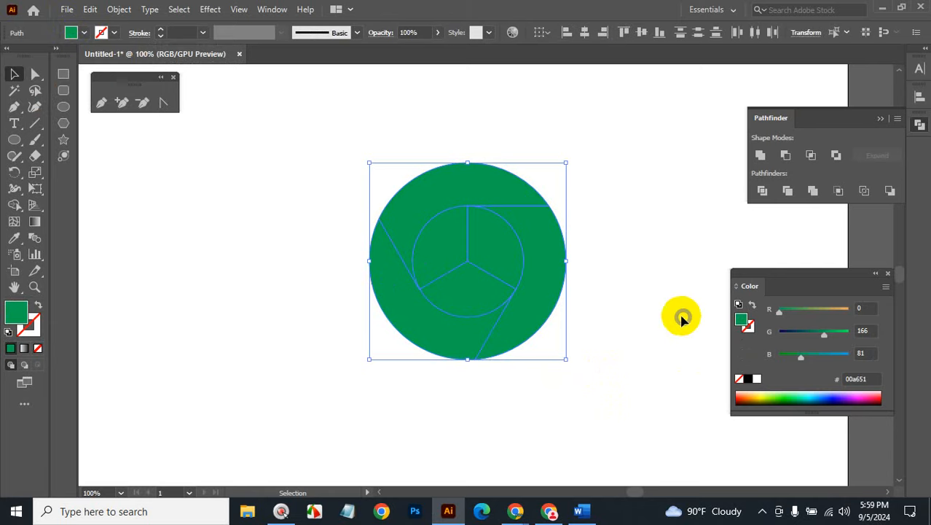
left_click(678, 312)
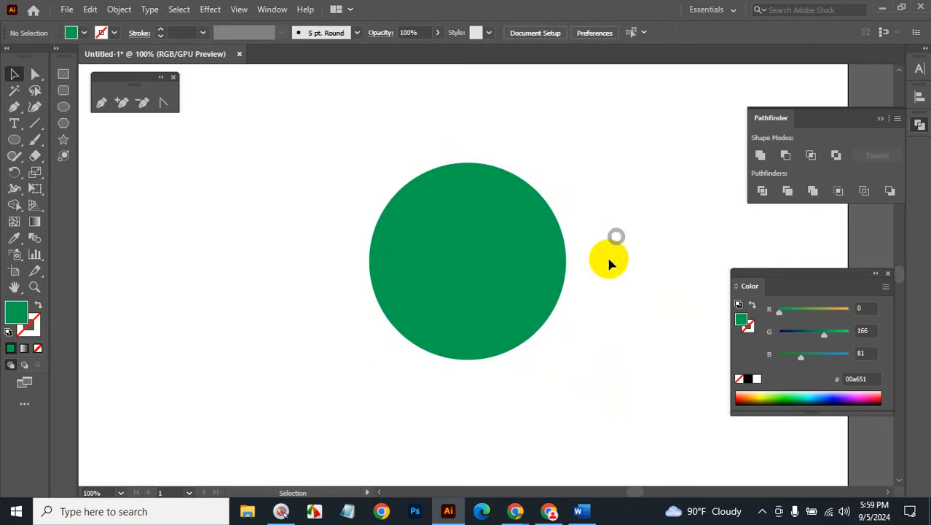
Step: Delete the three green wedges inside the ring's hole
left_click(501, 254)
key("BackSpace")
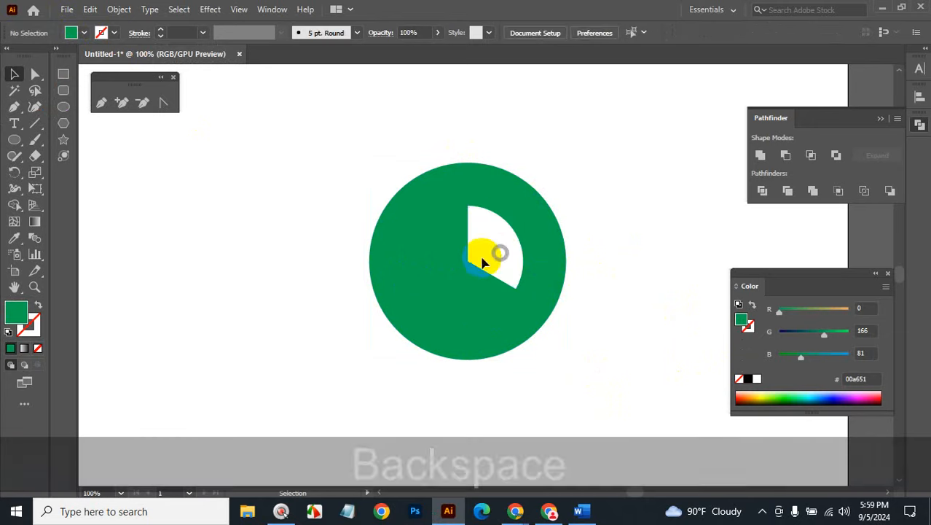
left_click(447, 250)
key("BackSpace")
left_click(470, 282)
key("BackSpace")
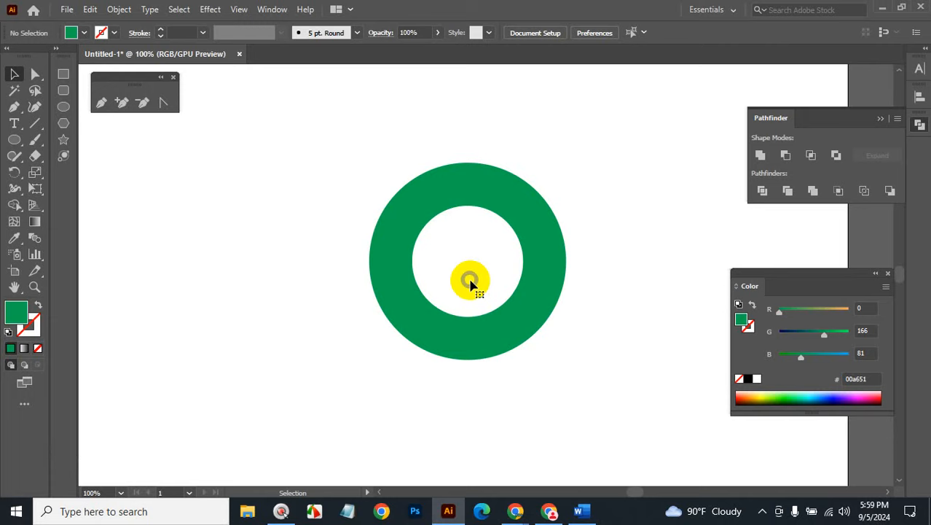
Step: Undo the wedge deletions and the green fill of all pieces, and clear the selection
key("ctrl+z")
key("ctrl+z")
key("ctrl+z")
key("ctrl+z")
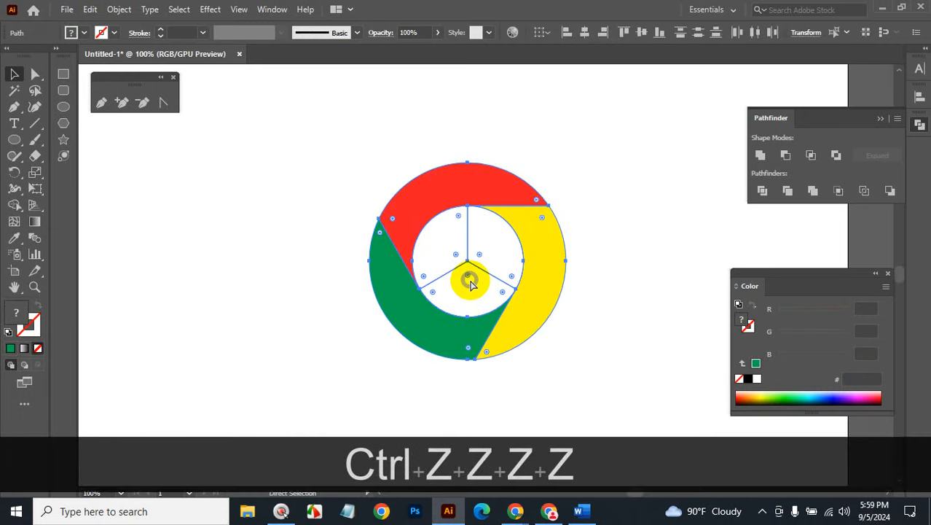
left_click(638, 352)
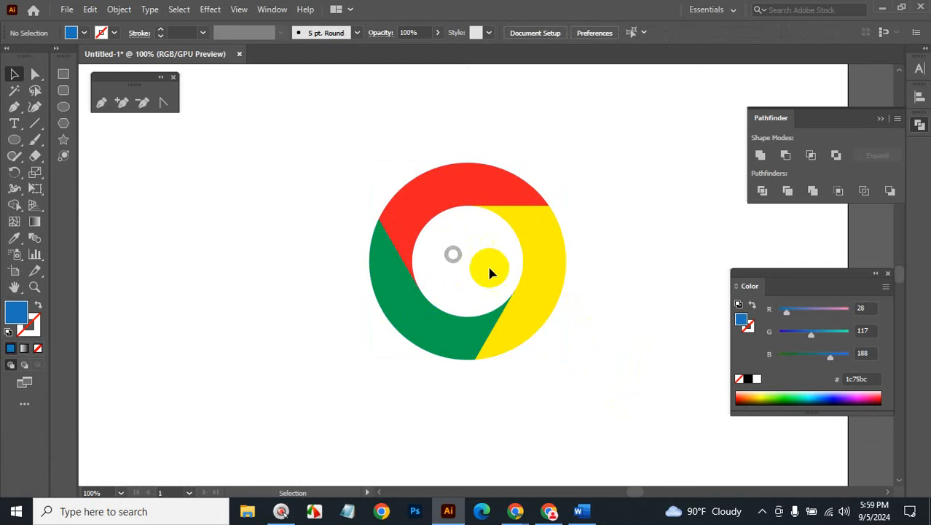
Step: Draw a diagonal line without fill or stroke to the upper left of the ring and deselect it
left_click(36, 124)
left_click_drag(175, 205, 298, 156)
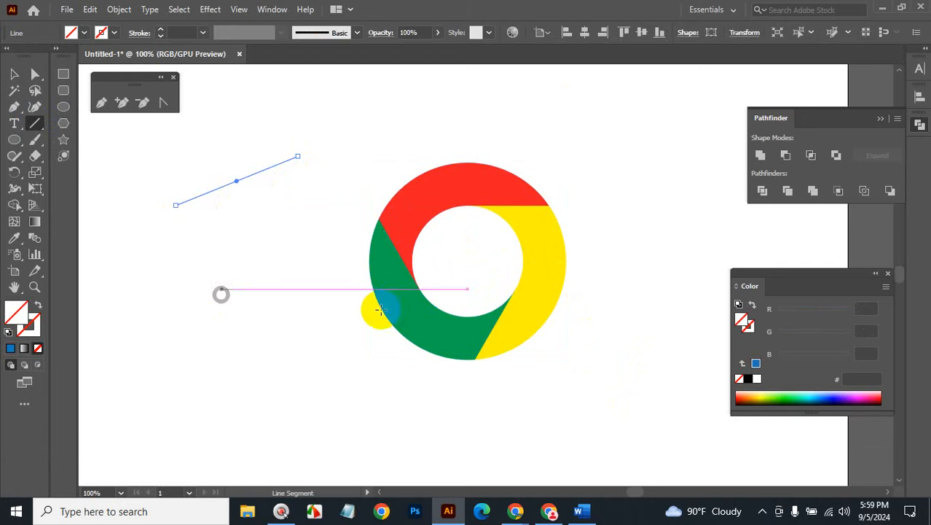
left_click(14, 74)
left_click(221, 273)
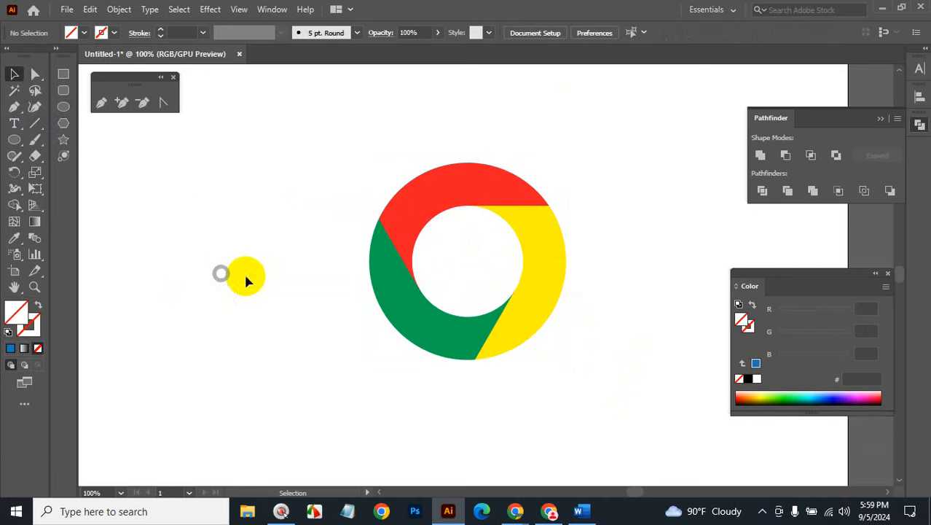
Step: Select all objects without fill and stroke by sampling the invisible line with the Magic Wand tool, and delete them
left_click(14, 90)
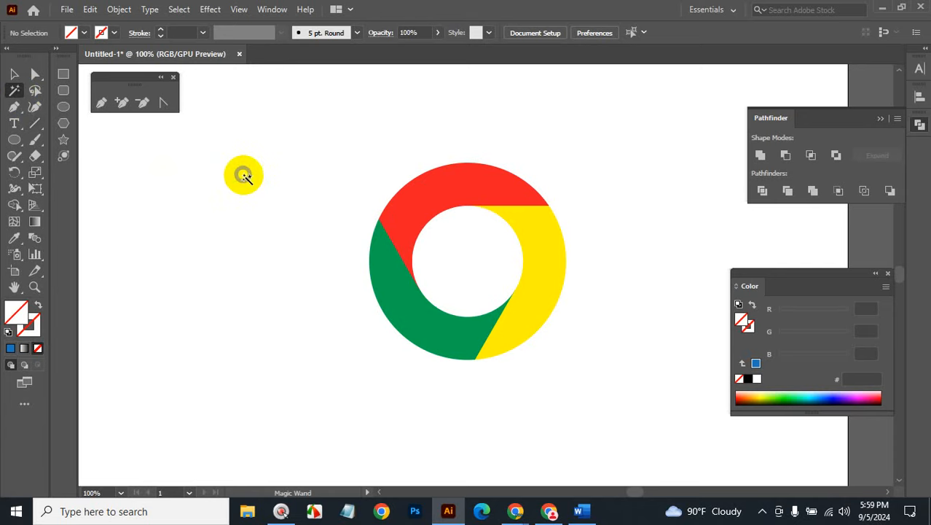
left_click(244, 175)
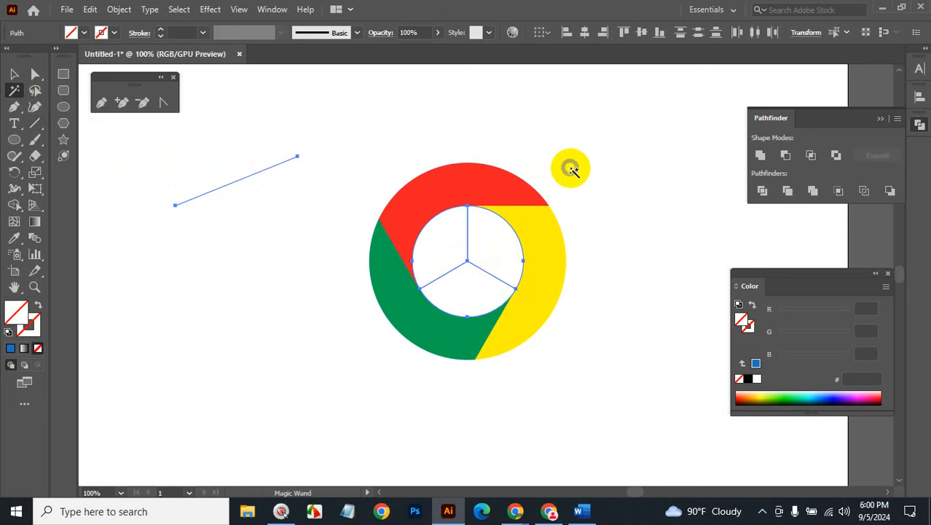
key("BackSpace")
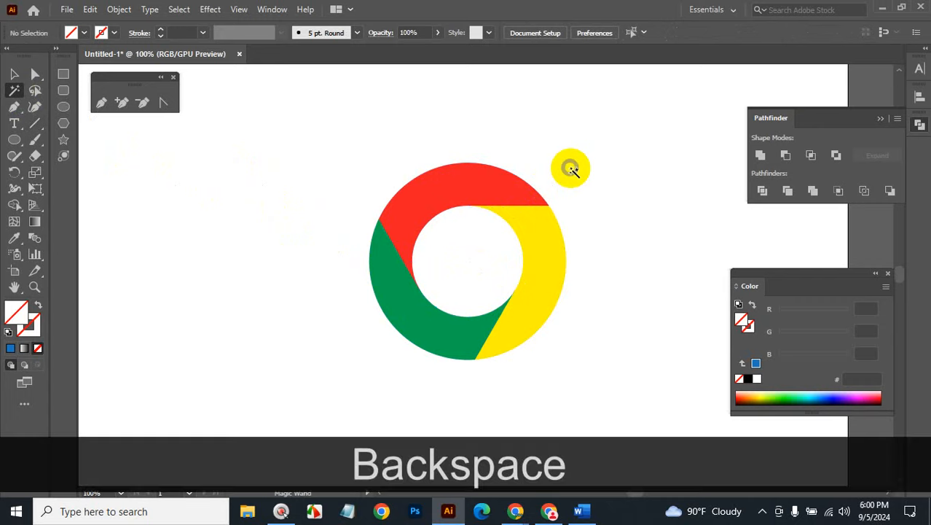
left_click(14, 73)
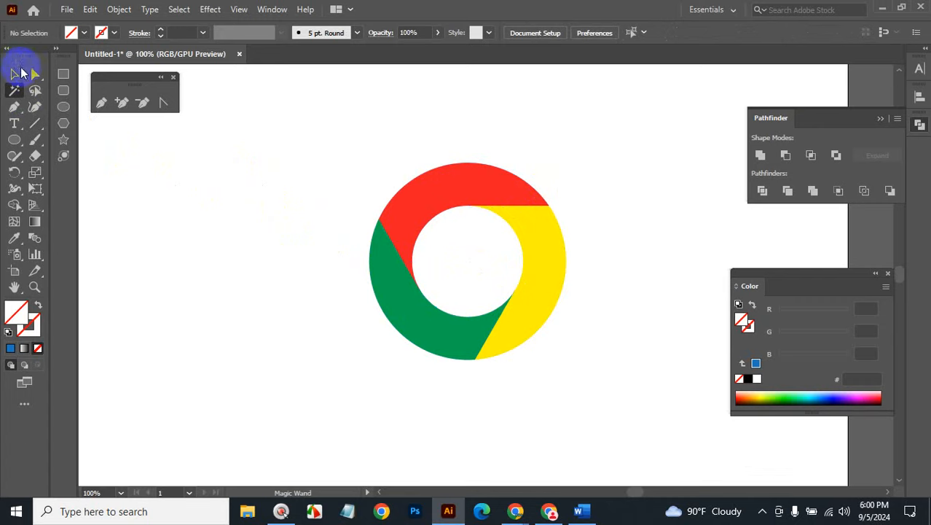
left_click(456, 244)
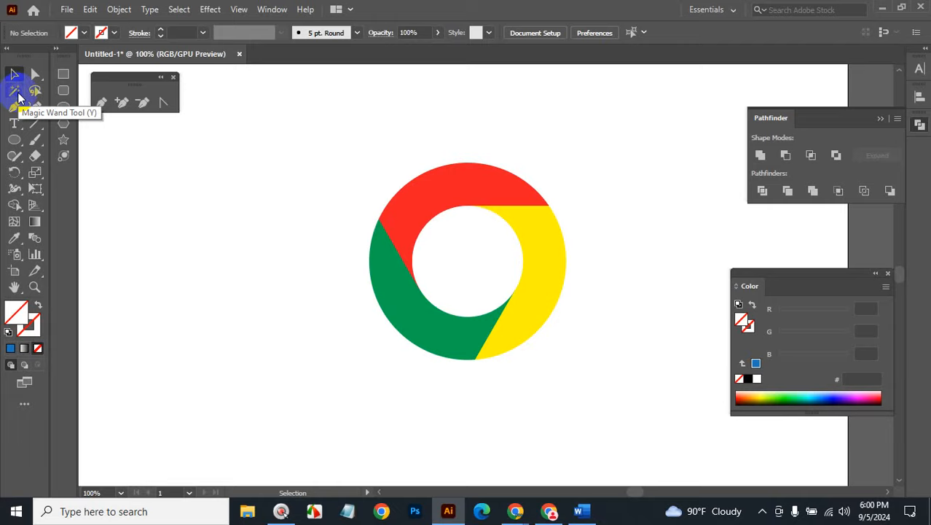
Step: Draw a circle without fill or stroke at the artboard's lower-left edge, mostly outside the artboard
key("ctrl+alt+space")
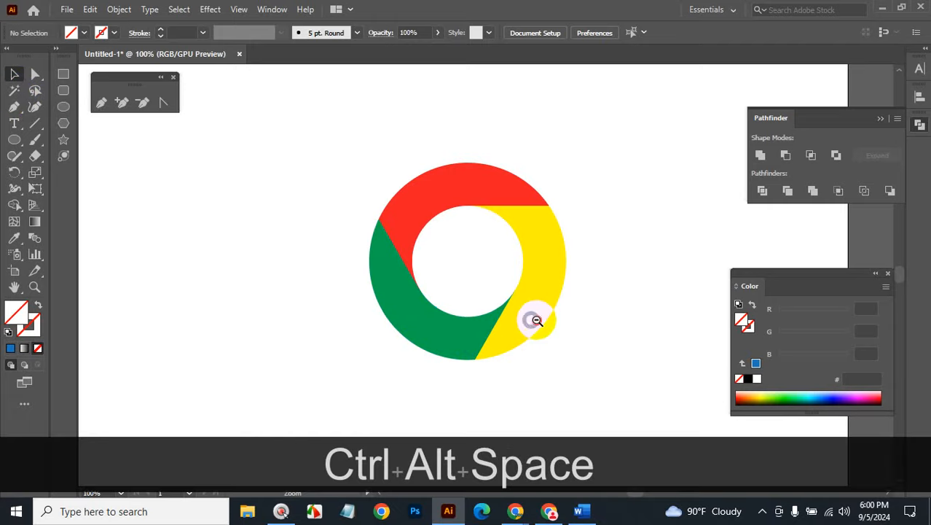
left_click(534, 317)
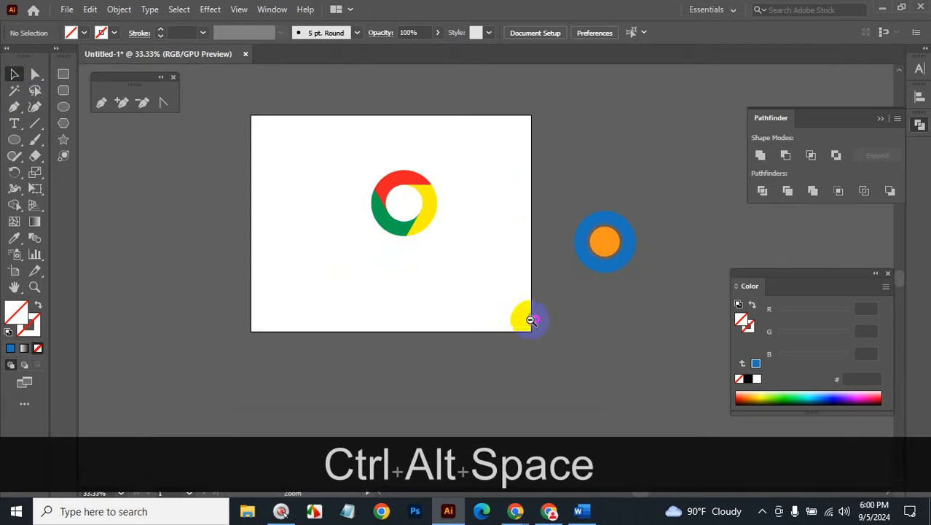
left_click(15, 139)
left_click_drag(201, 264, 254, 317)
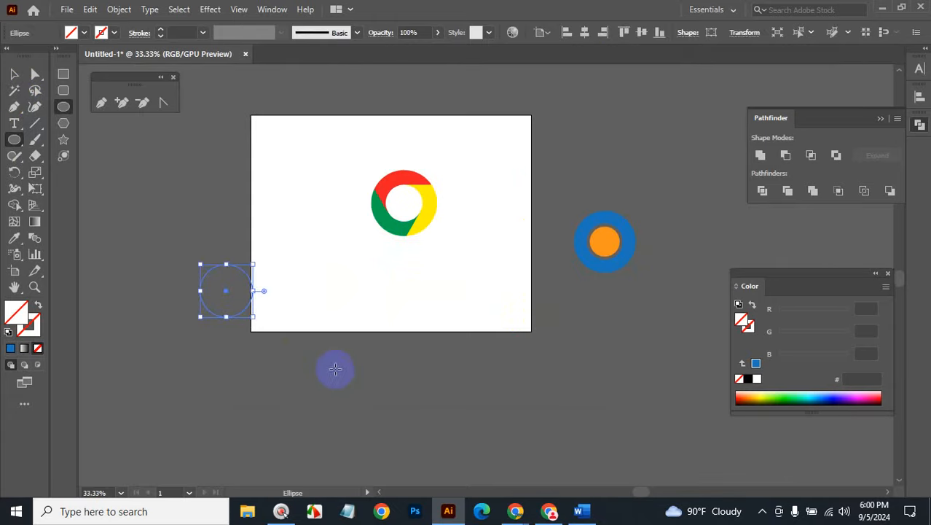
Step: Draw a large ellipse below the artboard, fill it and the invisible circle at the artboard's lower-left edge with blue 1c75bc, and deselect
left_click_drag(331, 353, 415, 428)
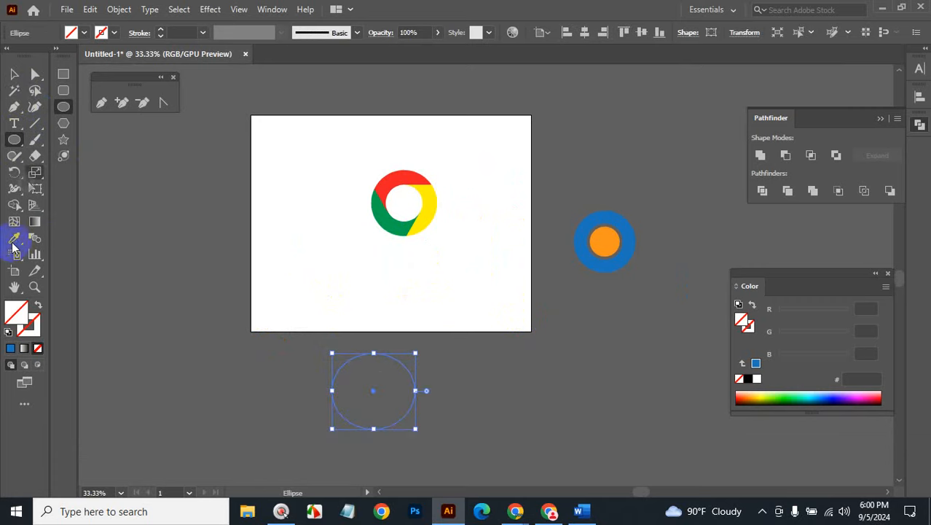
left_click(11, 349)
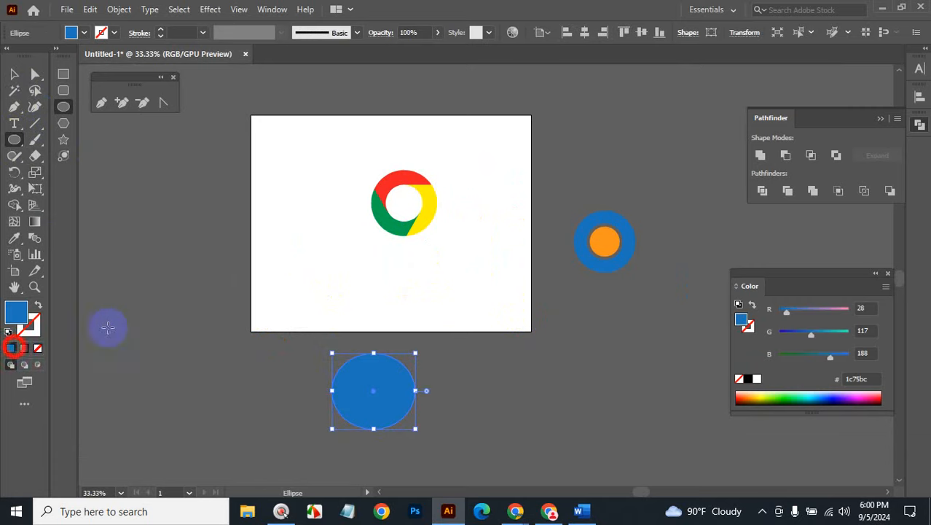
left_click(209, 269)
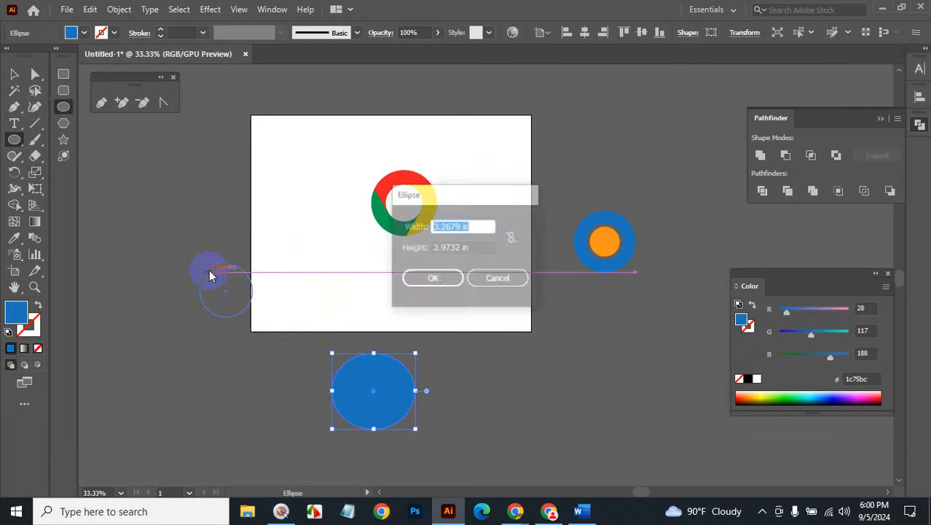
left_click(486, 277)
left_click(14, 75)
left_click_drag(143, 270, 239, 349)
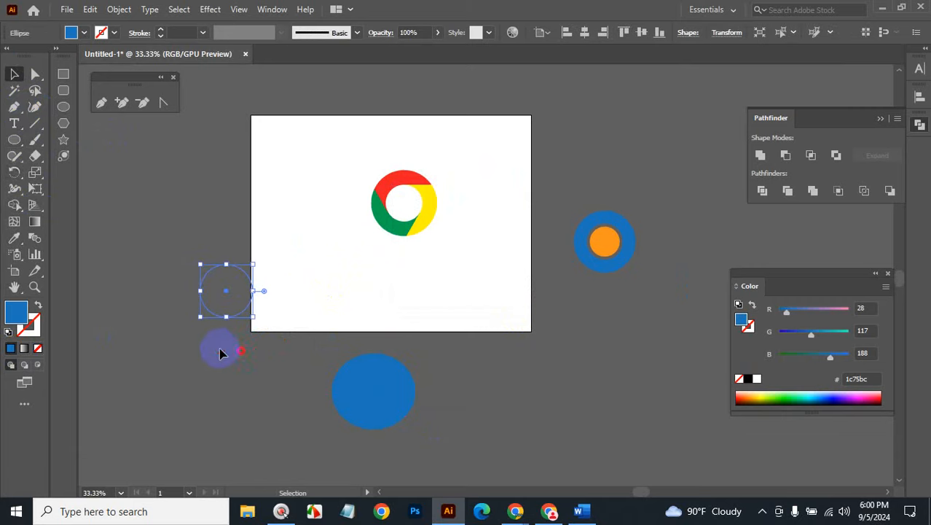
left_click(10, 349)
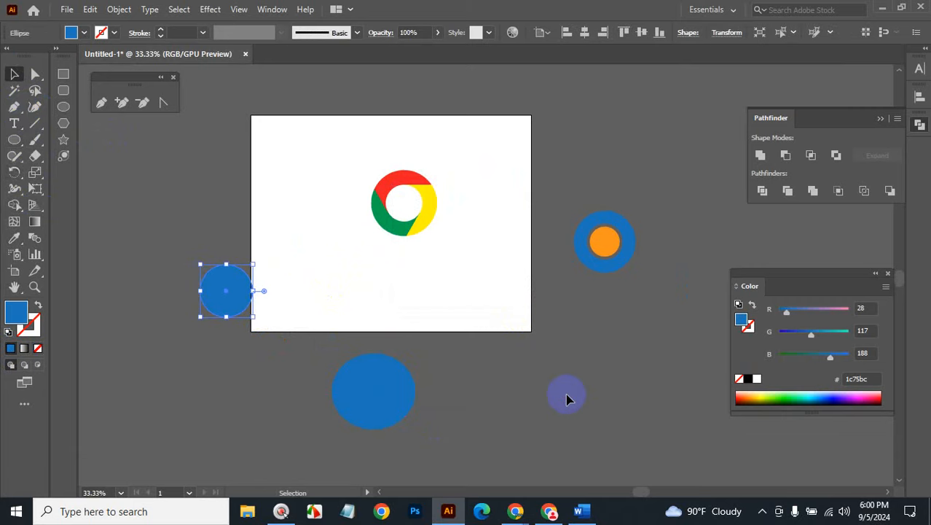
left_click(161, 162)
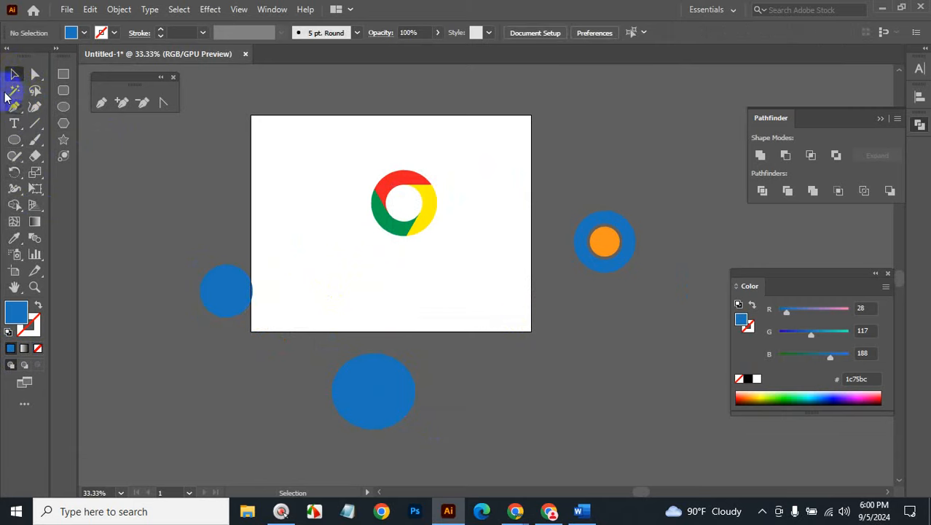
Step: Select all blue-filled objects by sampling the small blue circle with the Magic Wand tool, and display their common bounding box
left_click(14, 91)
left_click(233, 301)
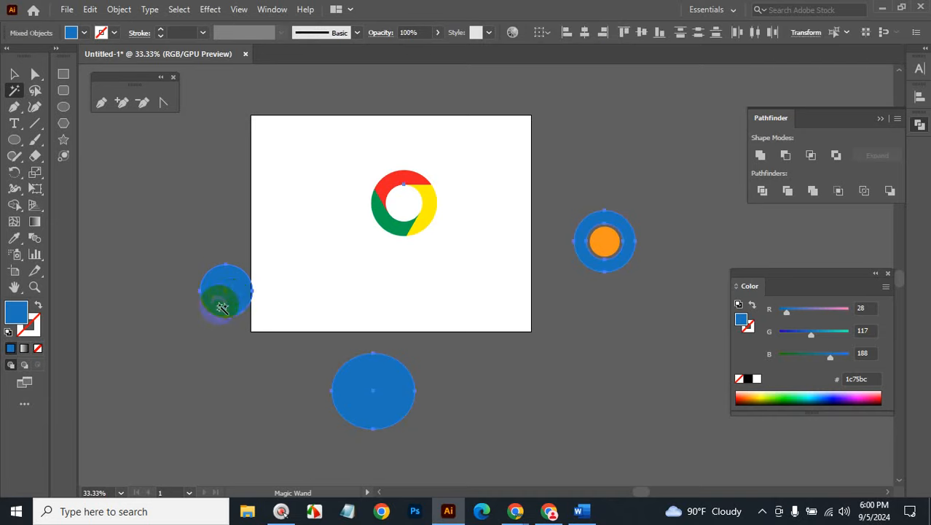
left_click_drag(388, 404, 348, 197)
left_click(231, 276)
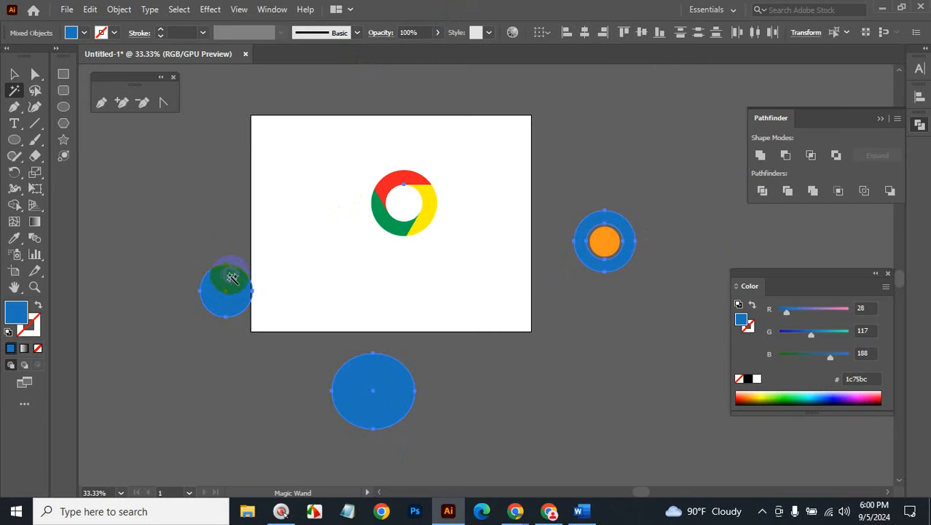
left_click(16, 76)
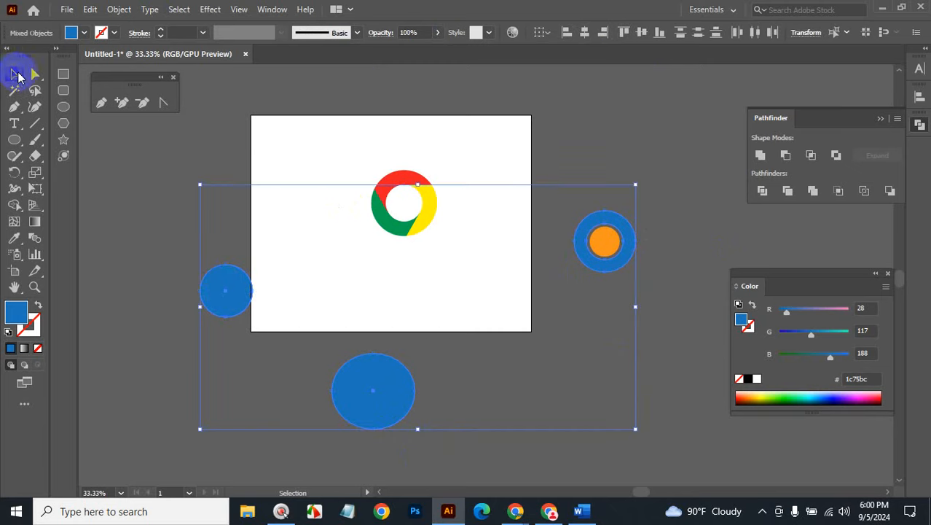
scroll(675, 360, "down", 3)
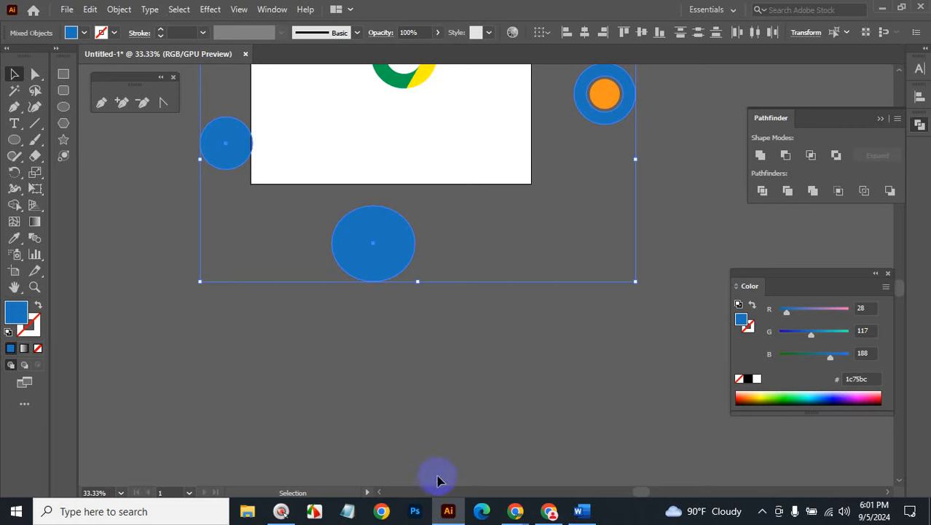
Step: Switch to Chrome and search for "chrome logo" in a new tab, showing the image results
mouse_move(515, 511)
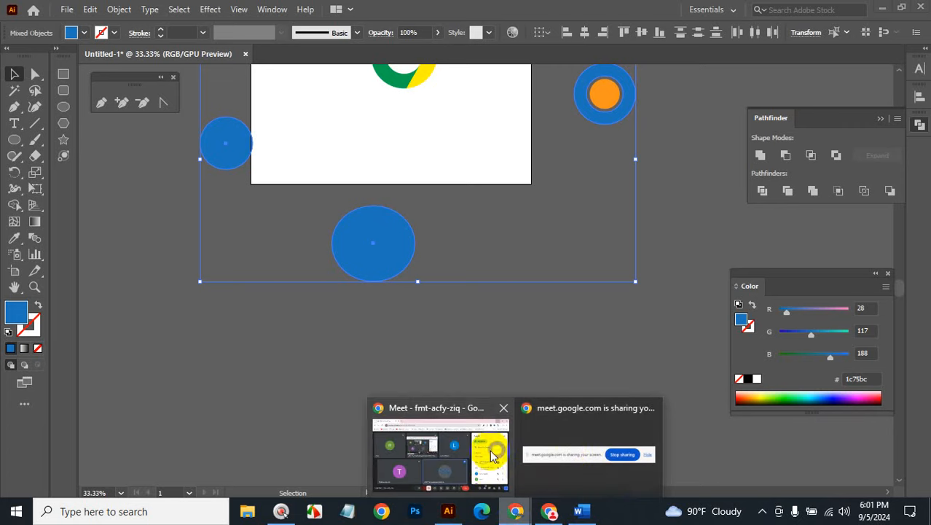
left_click(490, 452)
left_click(201, 15)
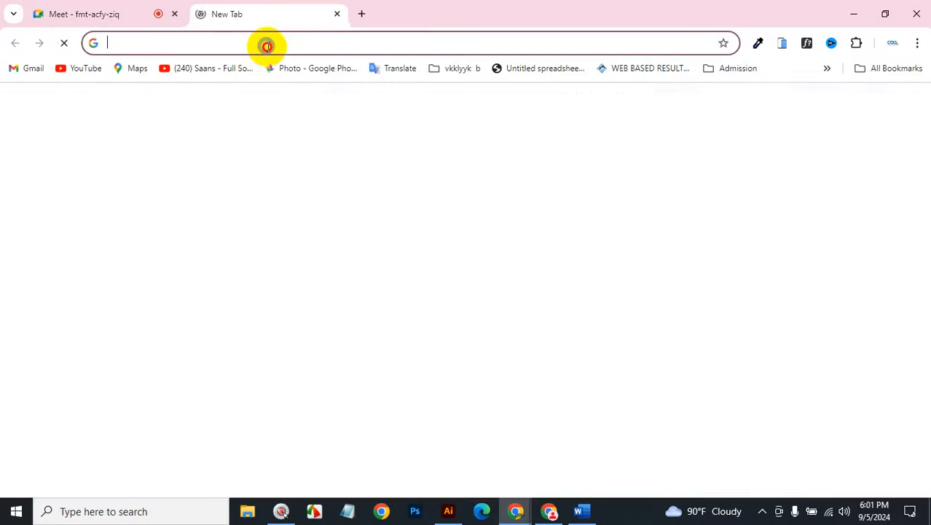
left_click(267, 44)
type("ch")
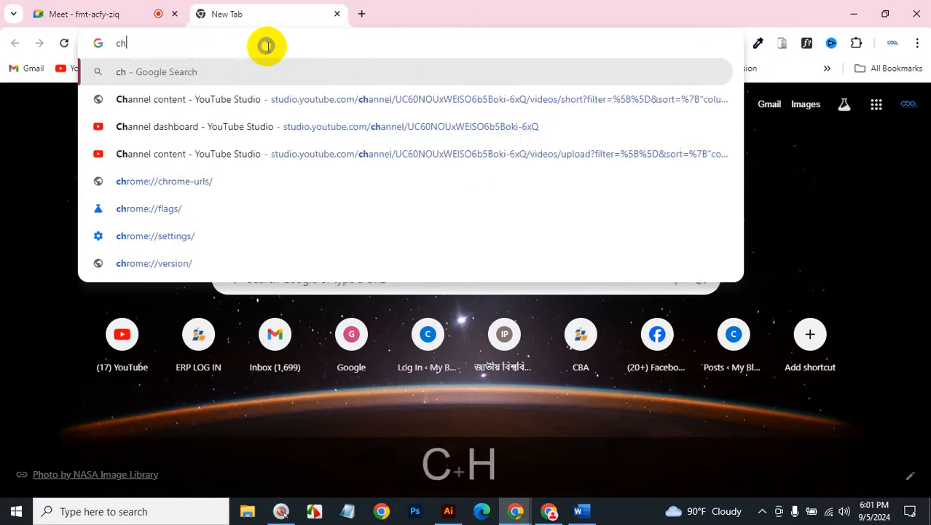
type("rome")
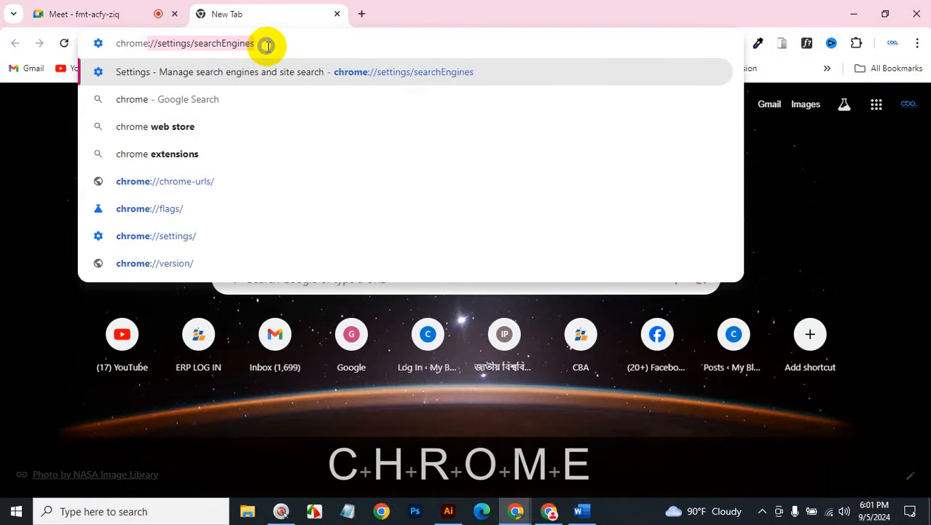
type(" logo")
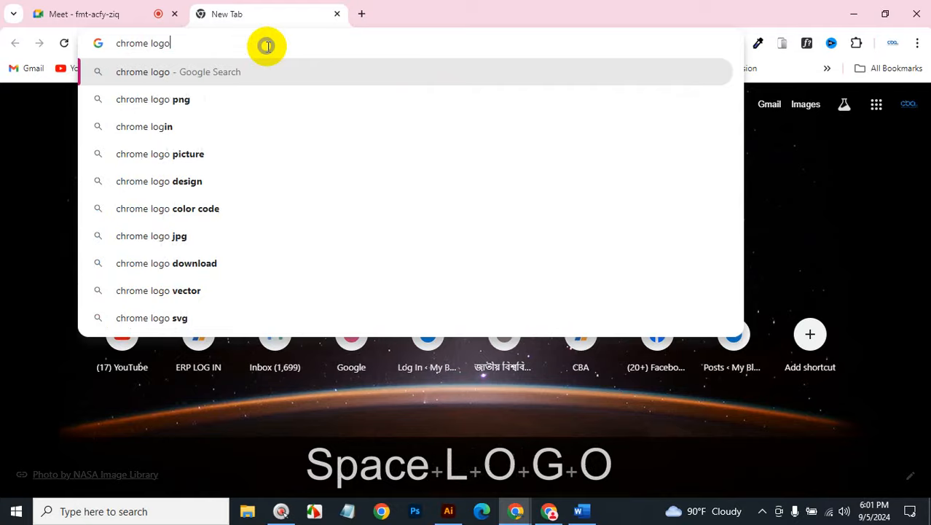
key("Return")
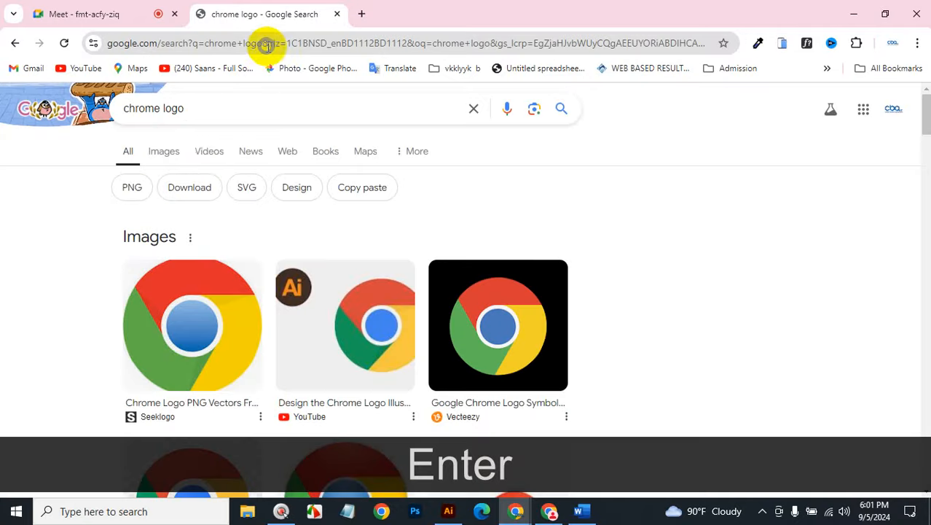
left_click(157, 151)
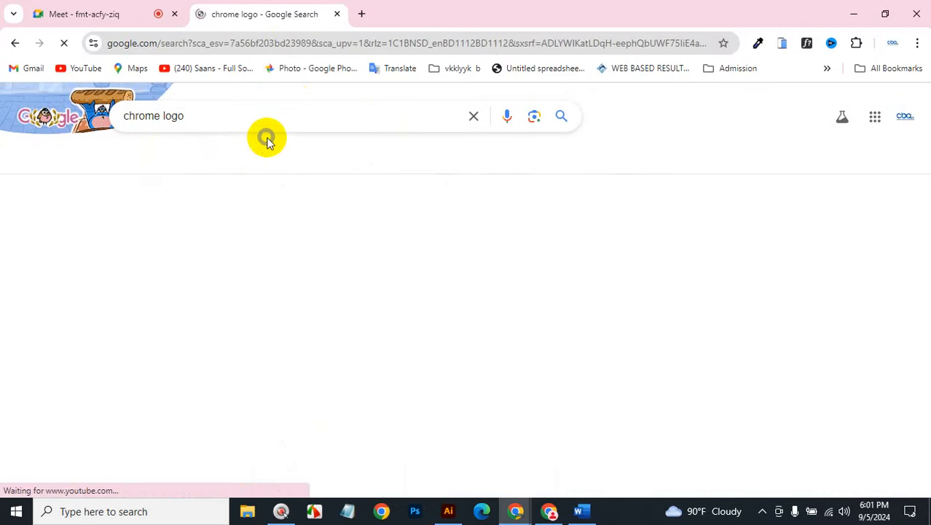
Step: Look through the image results for different versions of the Chrome logo
scroll(266, 135, "down", 4)
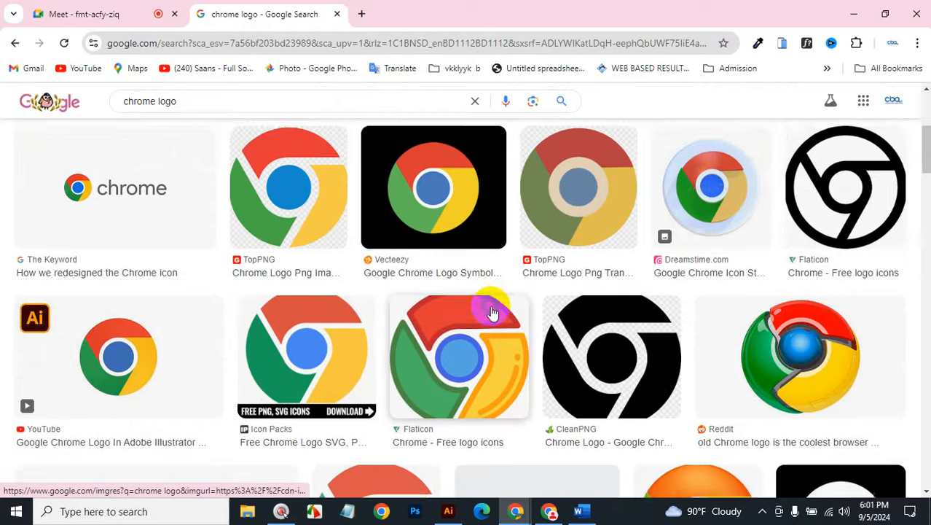
scroll(489, 307, "down", 5)
scroll(491, 312, "down", 8)
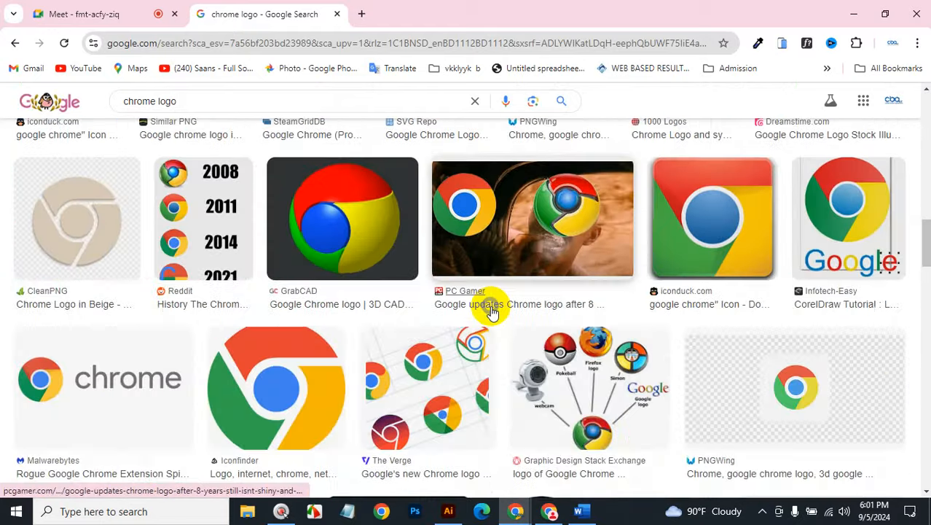
scroll(492, 312, "down", 13)
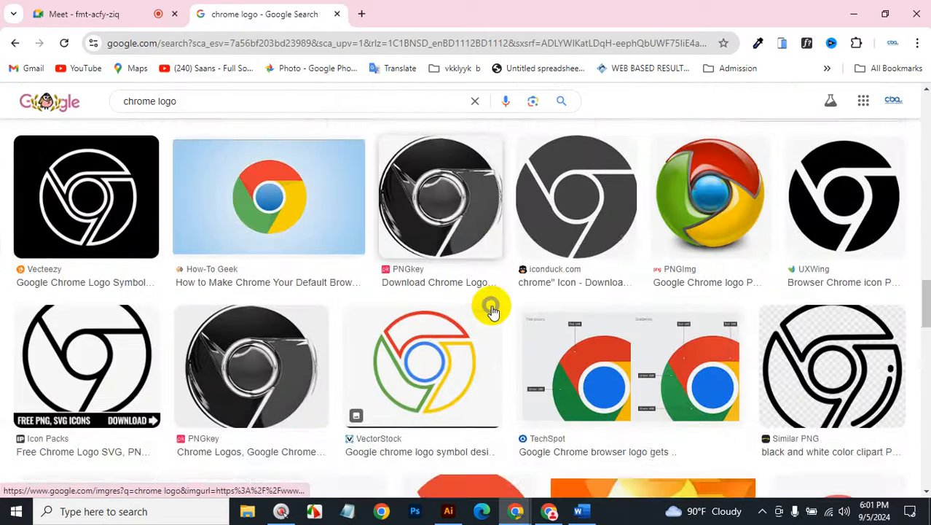
scroll(492, 311, "down", 7)
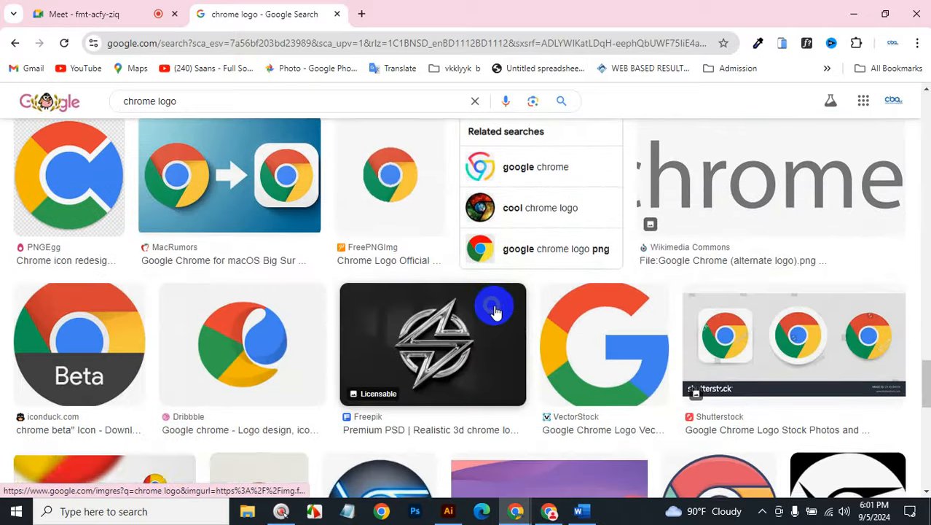
scroll(500, 312, "up", 10)
scroll(500, 312, "up", 10)
Step: Change the image search to "chrome related logo" and run it
left_click(201, 100)
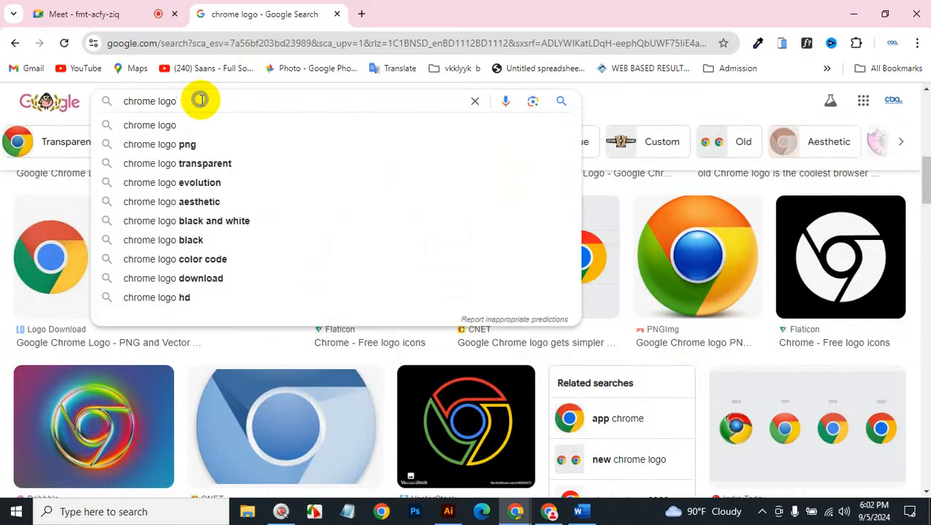
key("BackSpace")
key("BackSpace")
key("BackSpace")
key("BackSpace")
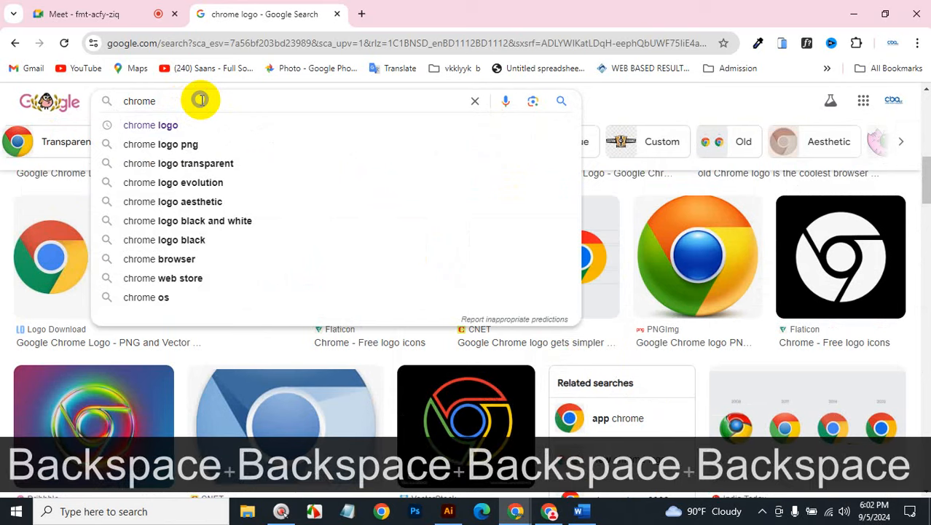
type("relat")
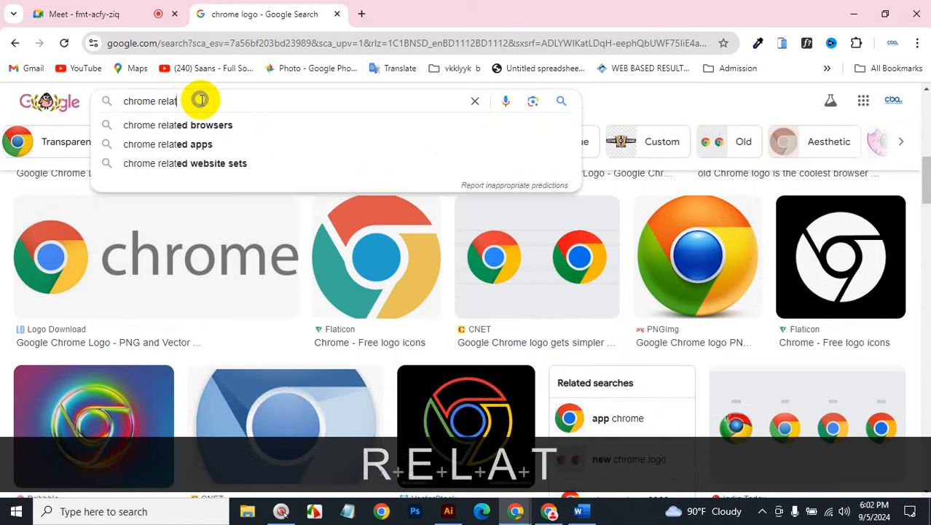
type("ed")
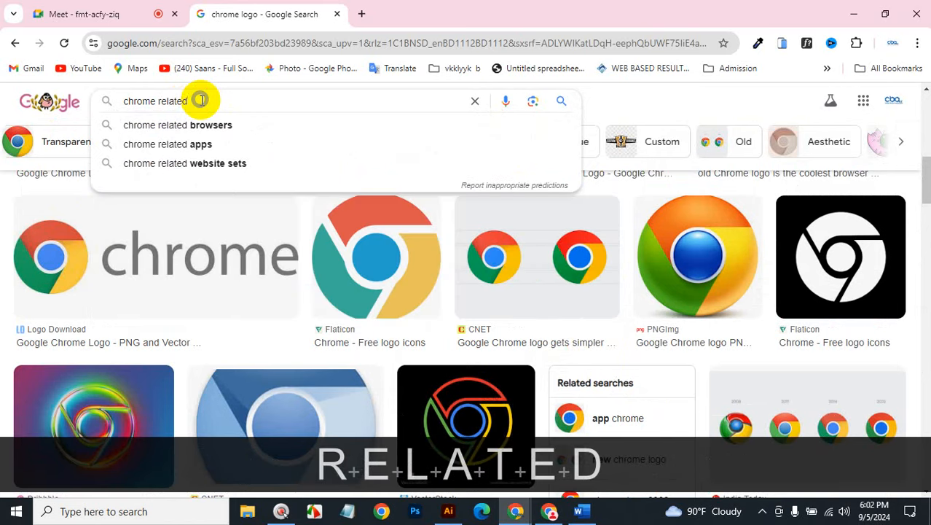
type(" logo")
key("Return")
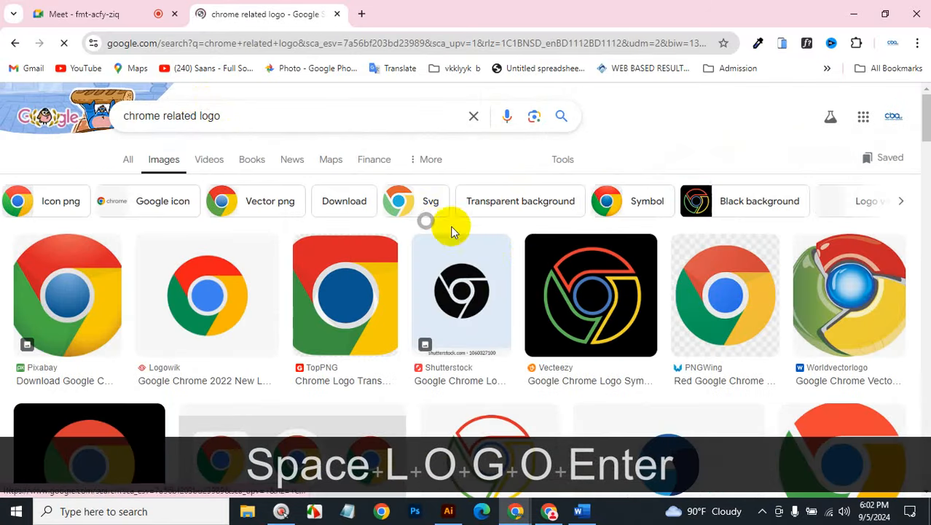
Step: Examine the "chrome related logo" image results for logo designs similar to the Chrome icon
scroll(529, 259, "down", 3)
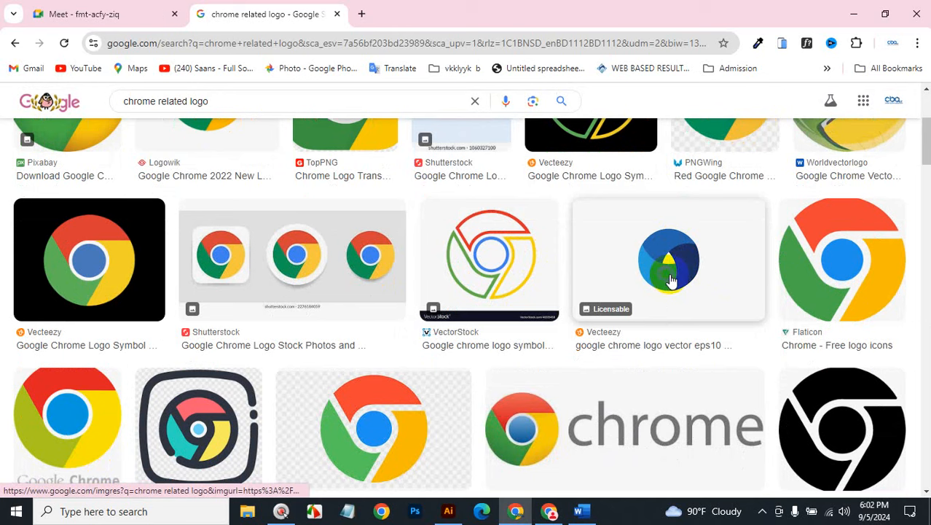
scroll(671, 281, "down", 5)
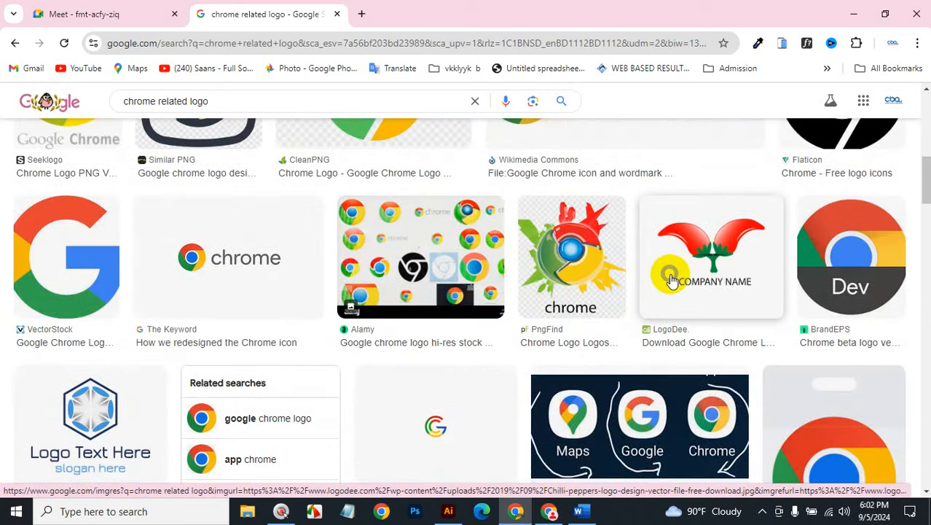
scroll(671, 279, "down", 3)
scroll(671, 279, "down", 3)
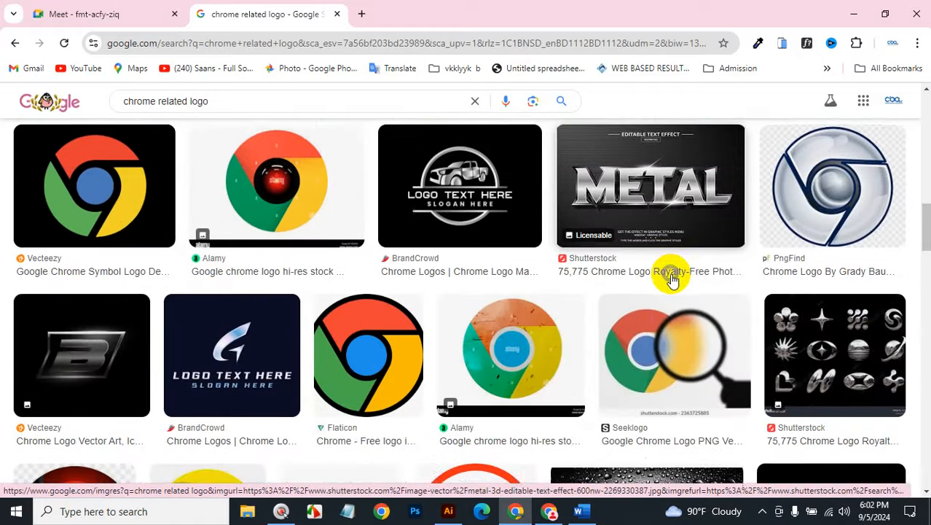
scroll(672, 279, "down", 3)
scroll(671, 279, "down", 4)
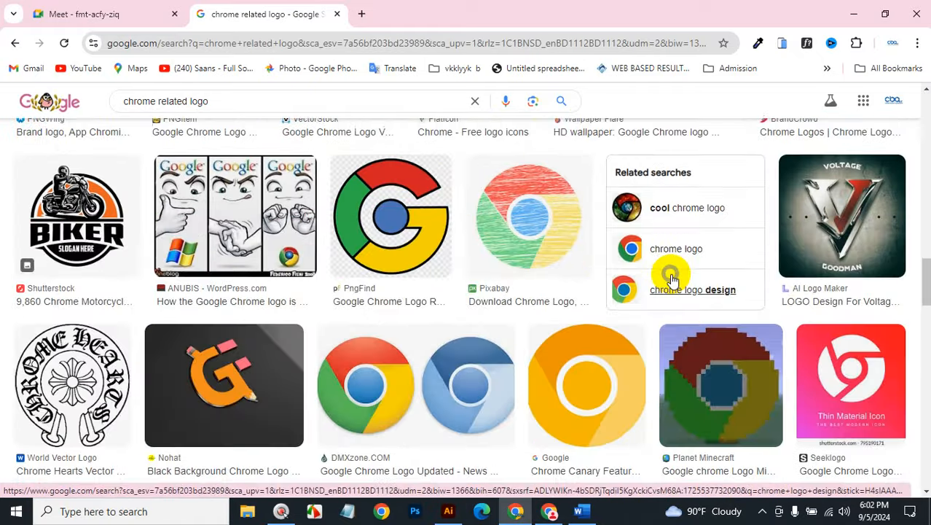
scroll(671, 279, "down", 3)
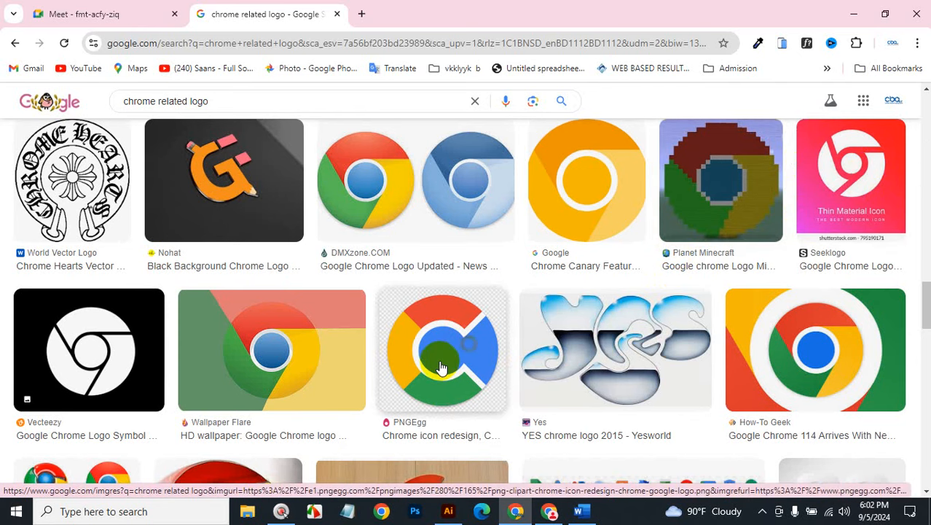
scroll(452, 368, "down", 5)
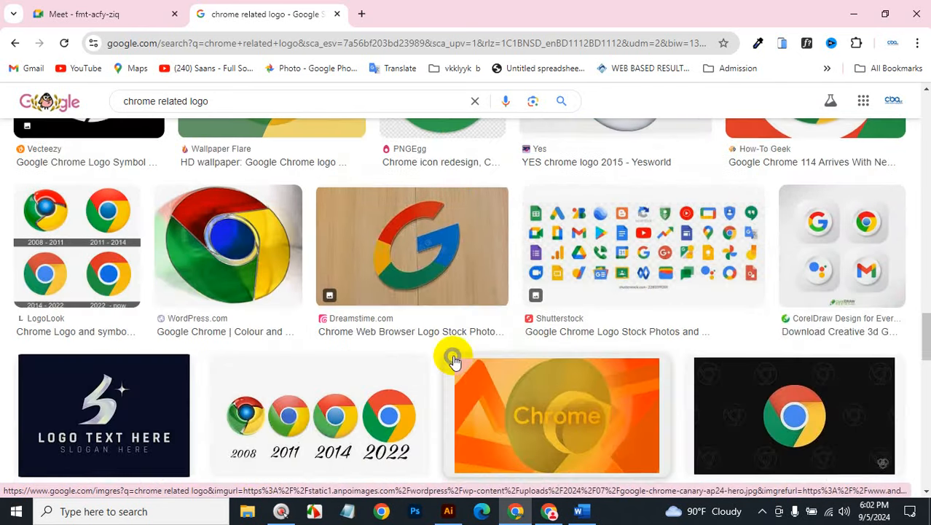
scroll(452, 359, "down", 3)
scroll(461, 419, "down", 4)
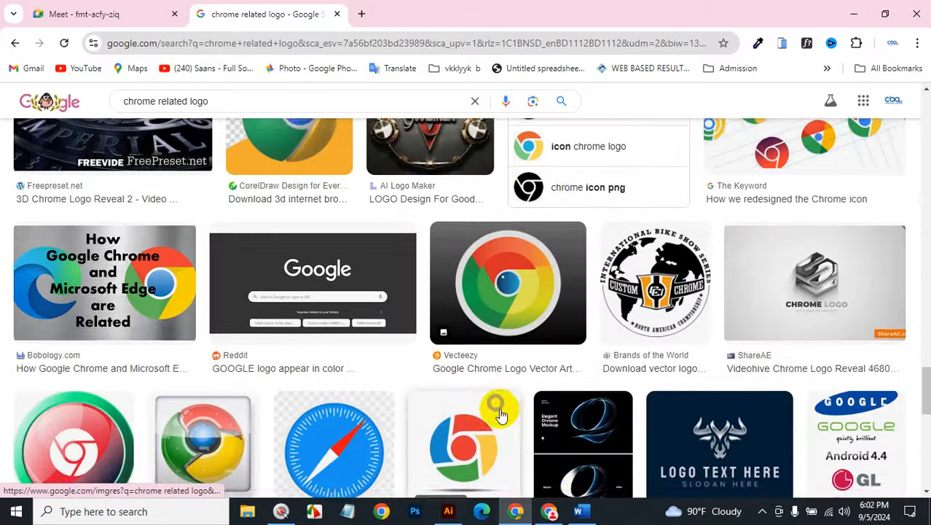
Step: Switch to the other Chrome window with Facebook and close the group chat
left_click(551, 512)
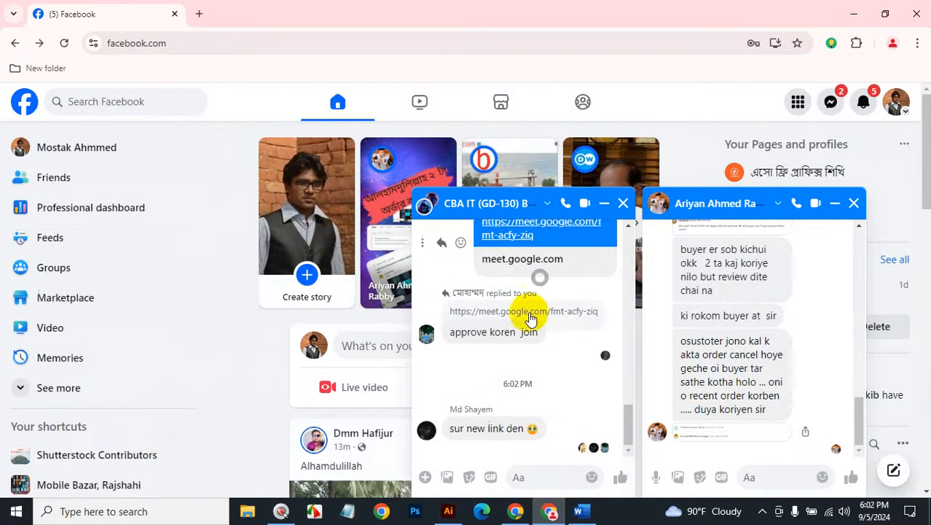
left_click(623, 206)
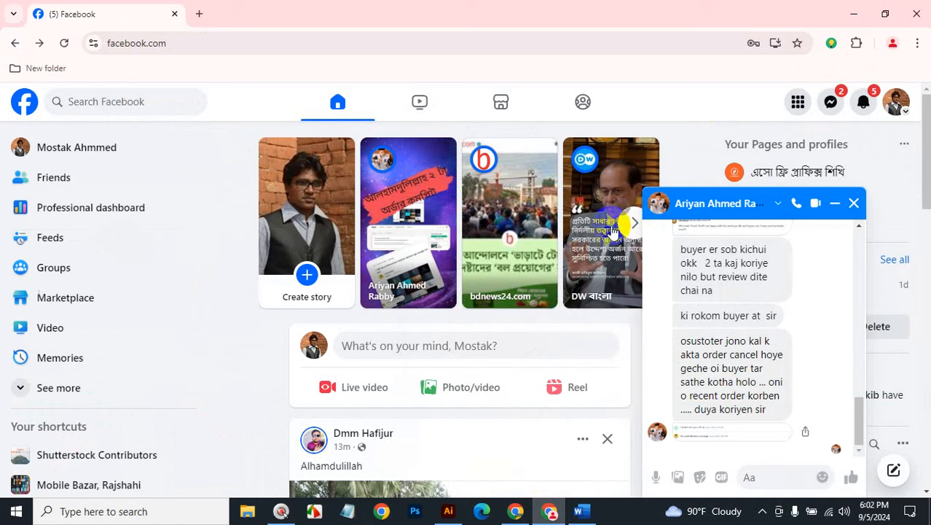
Step: Close the open private chat, send "class ses" to the CBA IT (GD-130) Batch group chat, and close that chat
left_click(853, 204)
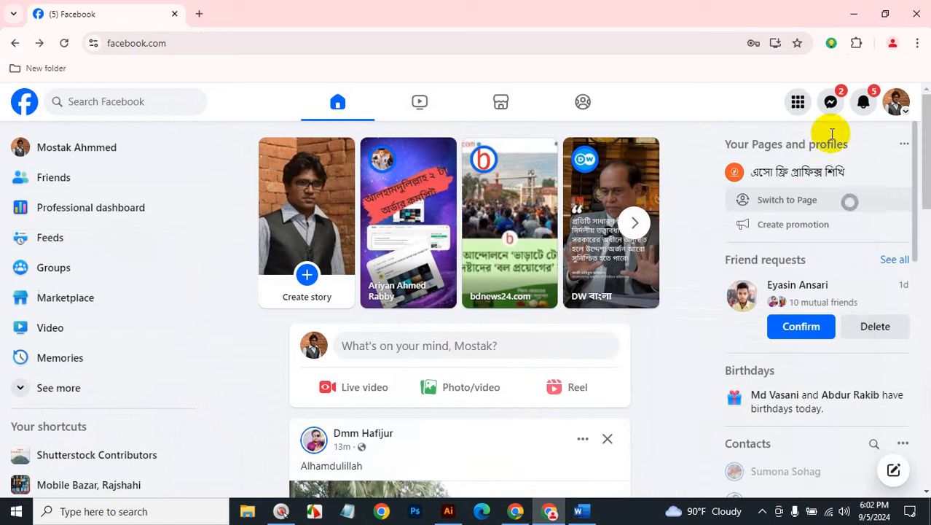
left_click(831, 103)
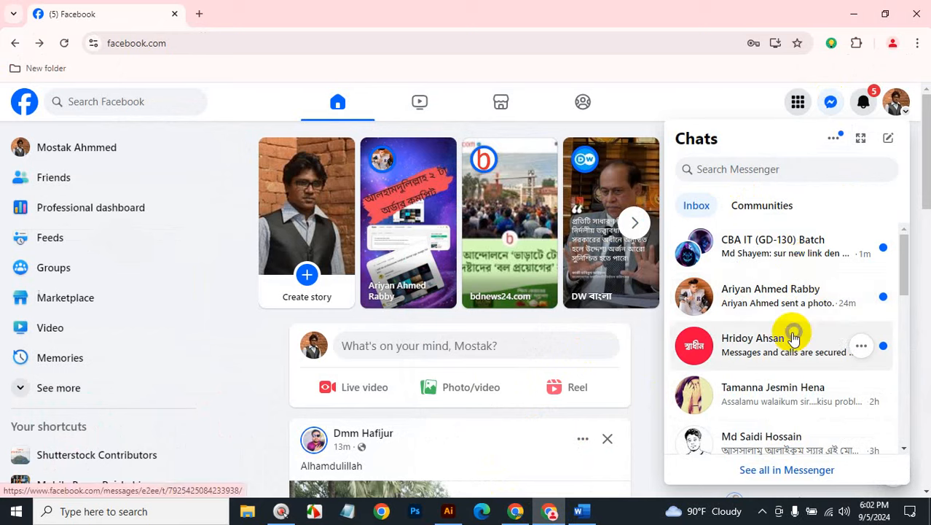
left_click(773, 252)
left_click(758, 478)
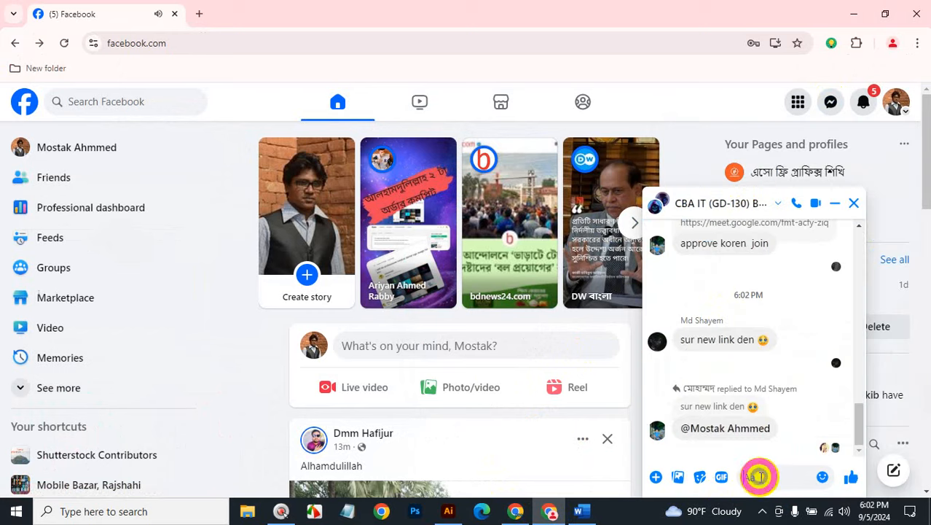
type("class")
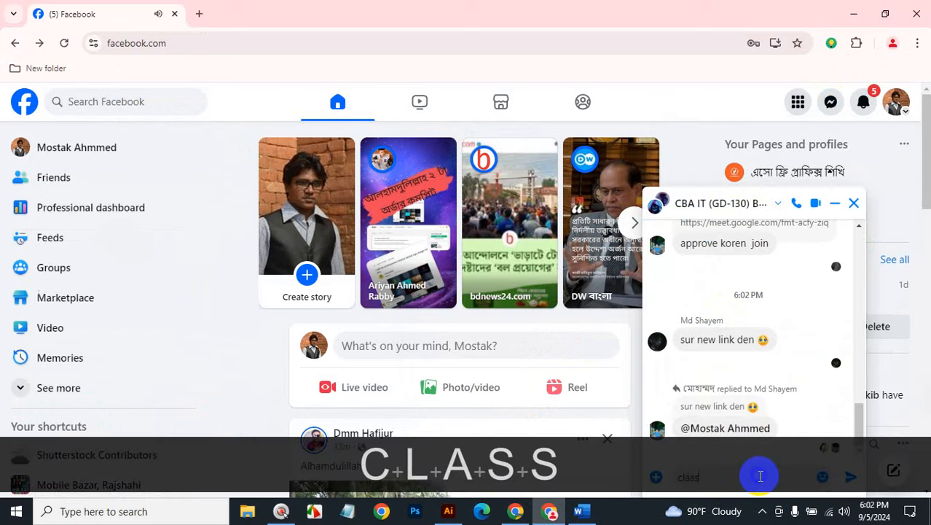
type(" ses")
key("Return")
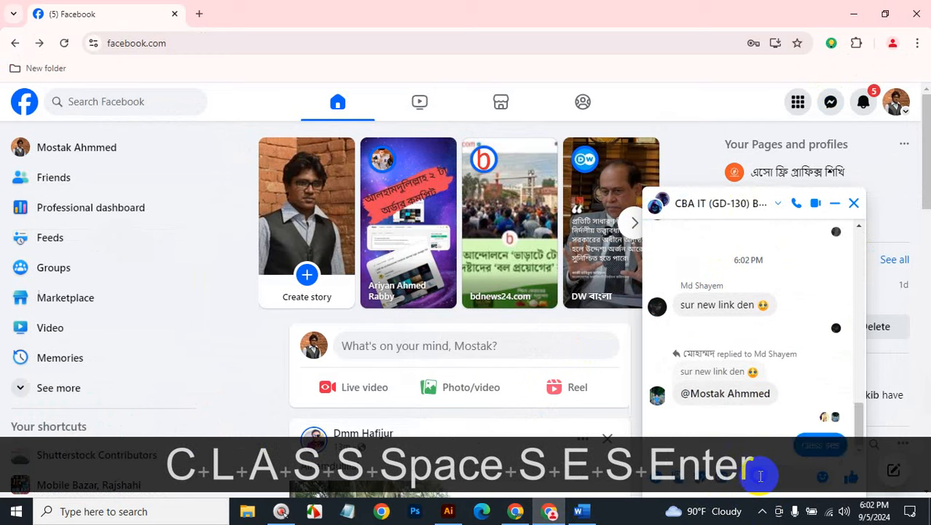
left_click(854, 203)
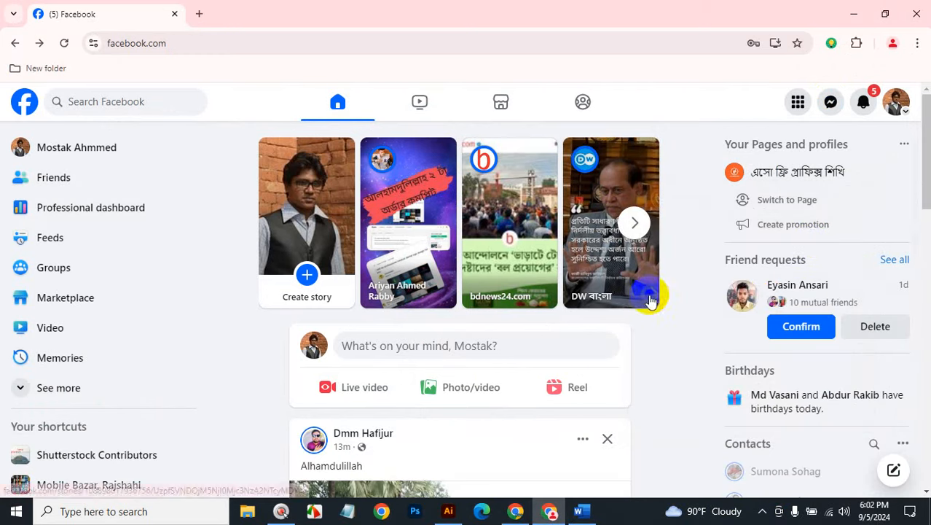
Step: Minimize the Facebook window and look through more of the "chrome related logo" image results
scroll(517, 390, "down", 3)
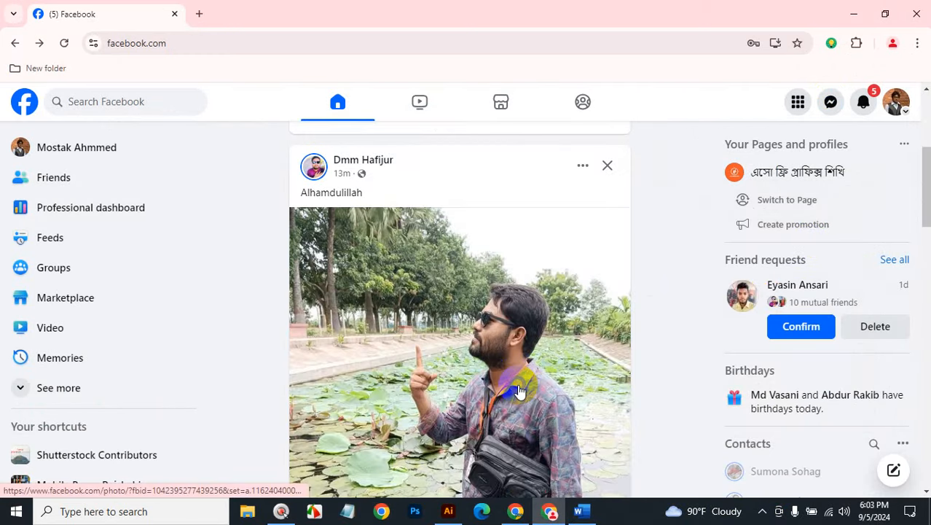
scroll(517, 390, "down", 3)
scroll(518, 390, "up", 3)
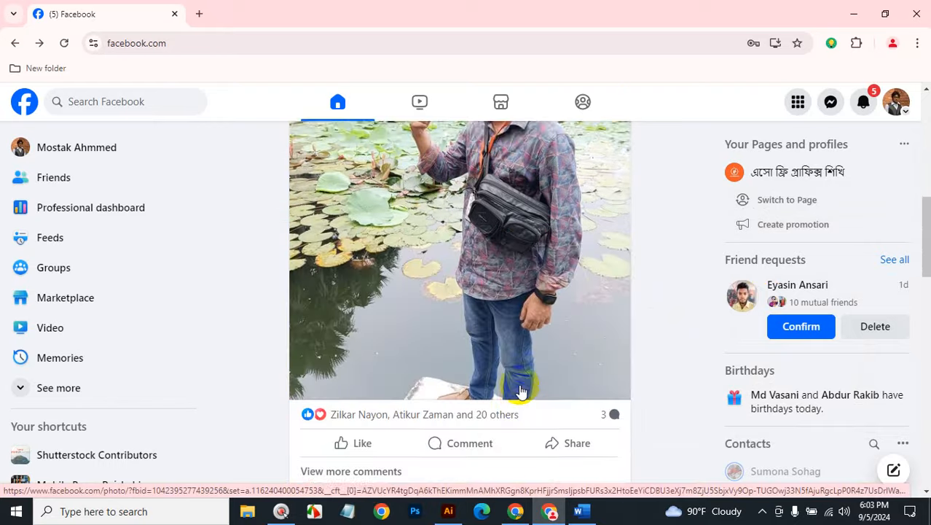
left_click(856, 14)
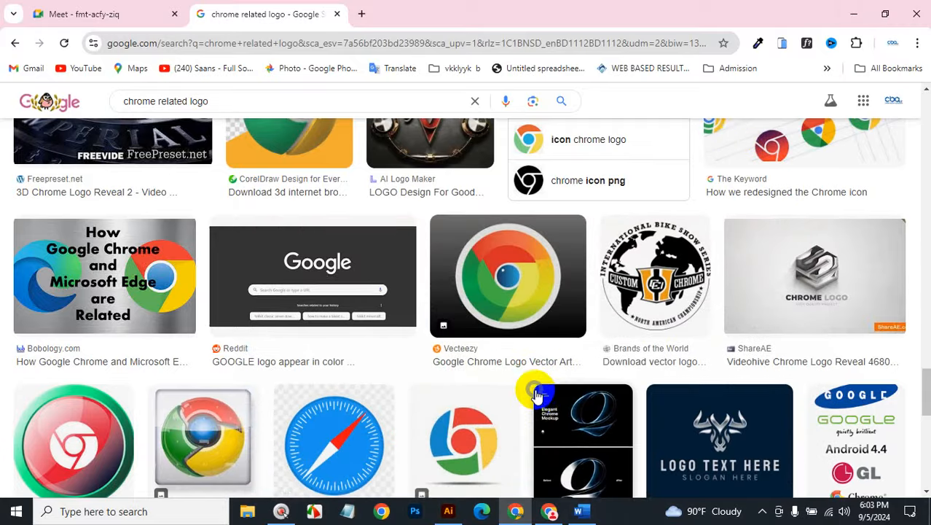
scroll(535, 394, "down", 3)
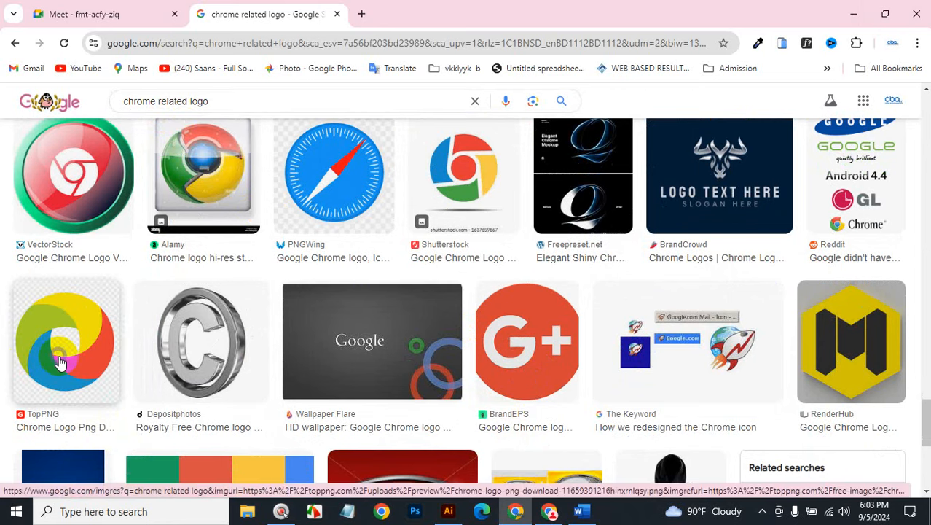
scroll(306, 440, "down", 4)
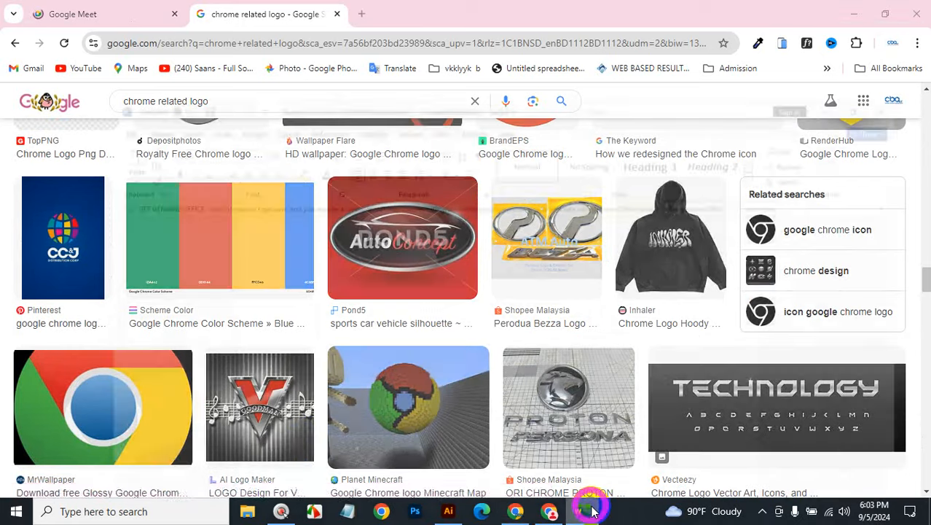
Step: Check the class assignment in the Word course outline, minimize it, and close the browser window with the logo search results
left_click(581, 510)
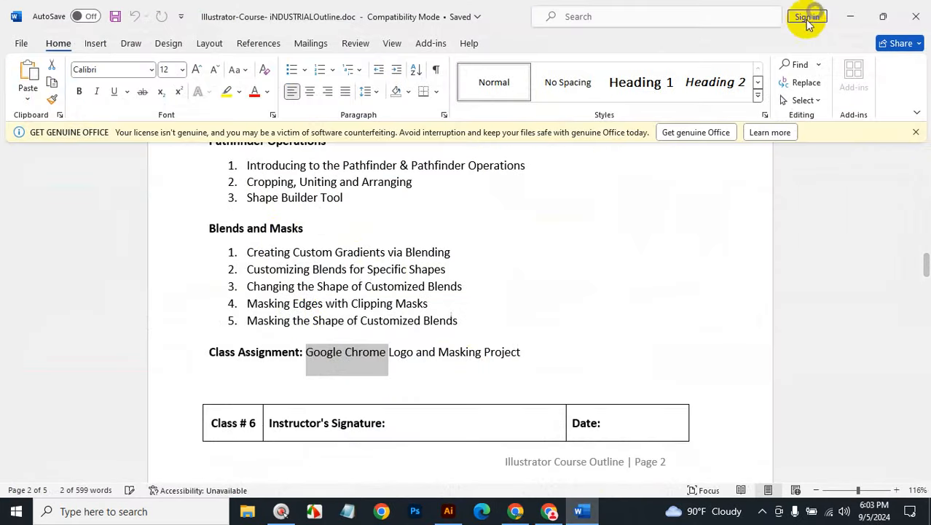
left_click(850, 17)
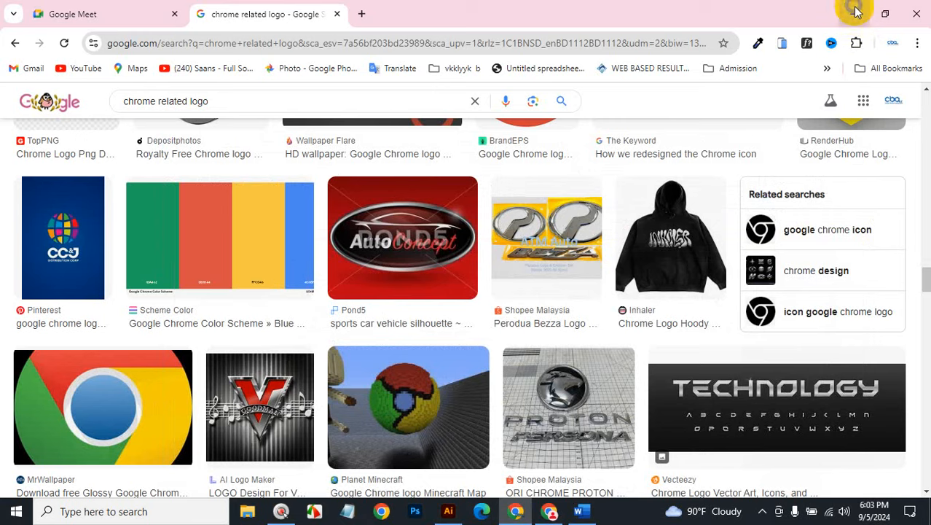
left_click(919, 14)
Step: Close Illustrator without saving the Untitled-1 document, and close the Word course outline
scroll(621, 294, "up", 4)
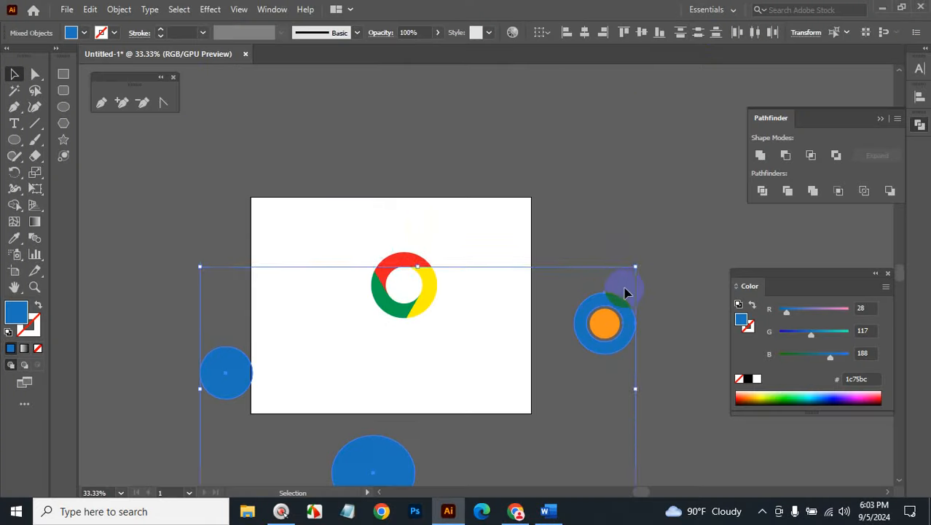
left_click(496, 291, "ctrl+alt")
left_click(496, 290, "ctrl+alt")
left_click(498, 291, "ctrl+alt")
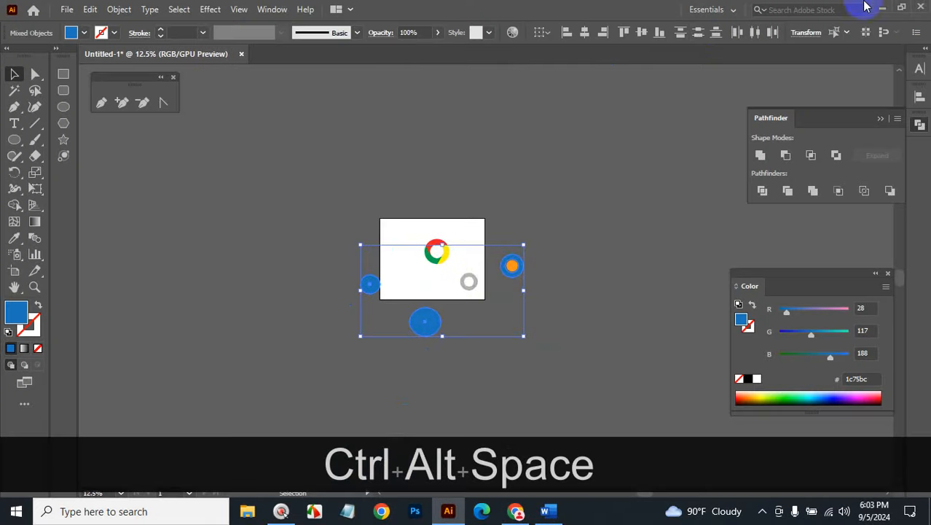
left_click(923, 13)
left_click(537, 273)
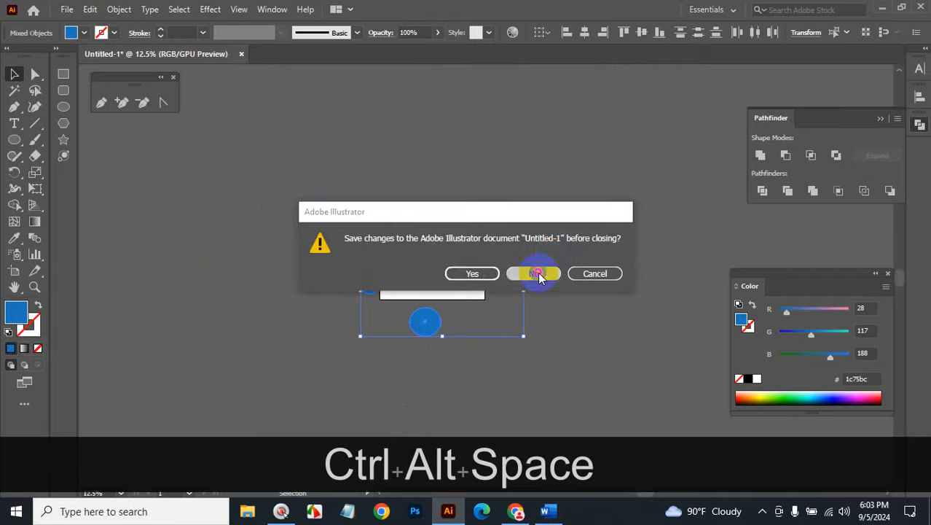
left_click(549, 511)
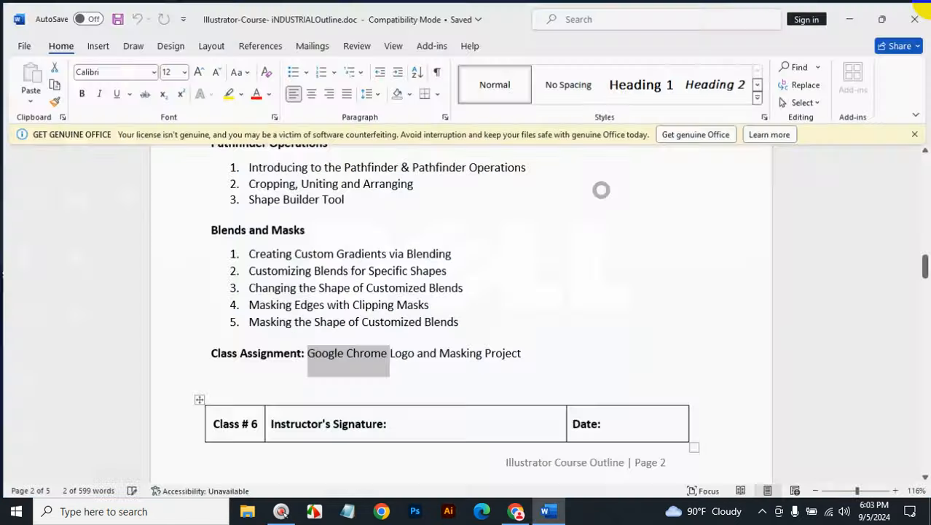
left_click(915, 17)
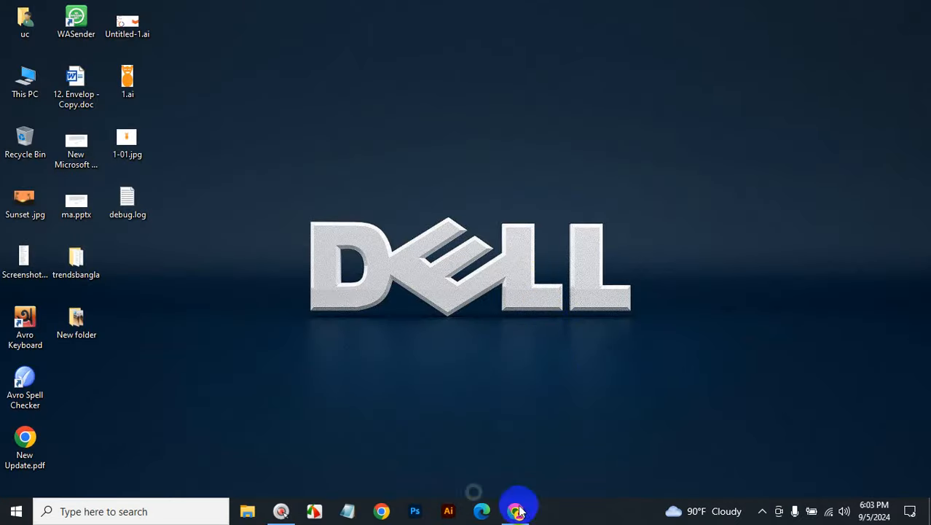
Step: Exit the SwordSoft Mousetrack application and confirm the exit
mouse_move(522, 514)
left_click(282, 512)
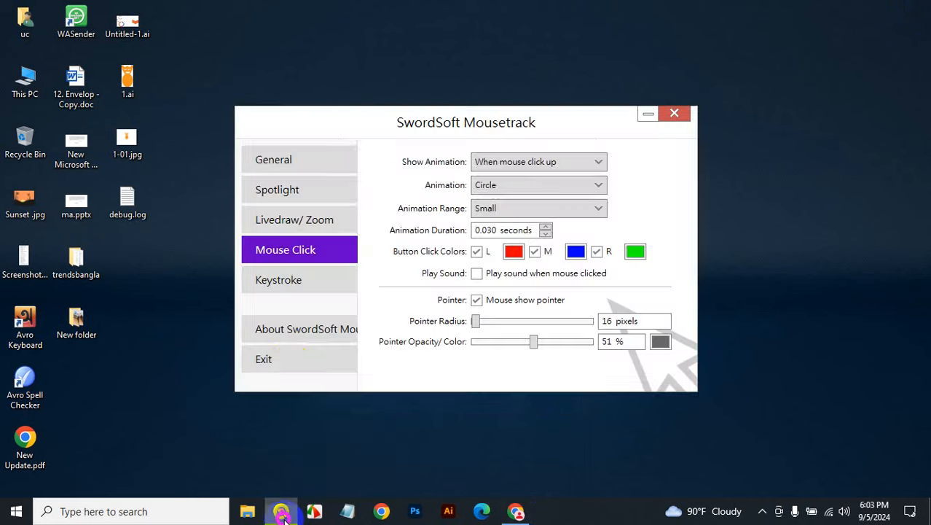
left_click(290, 366)
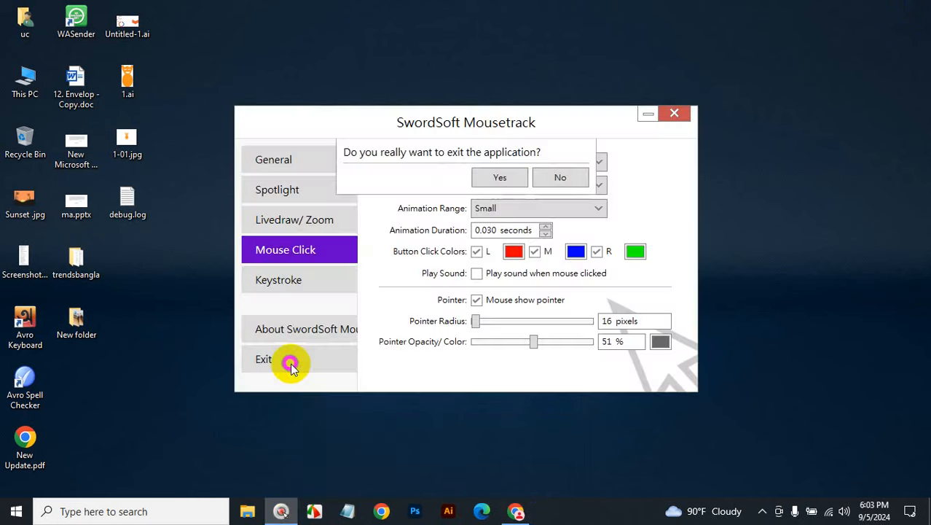
left_click(512, 180)
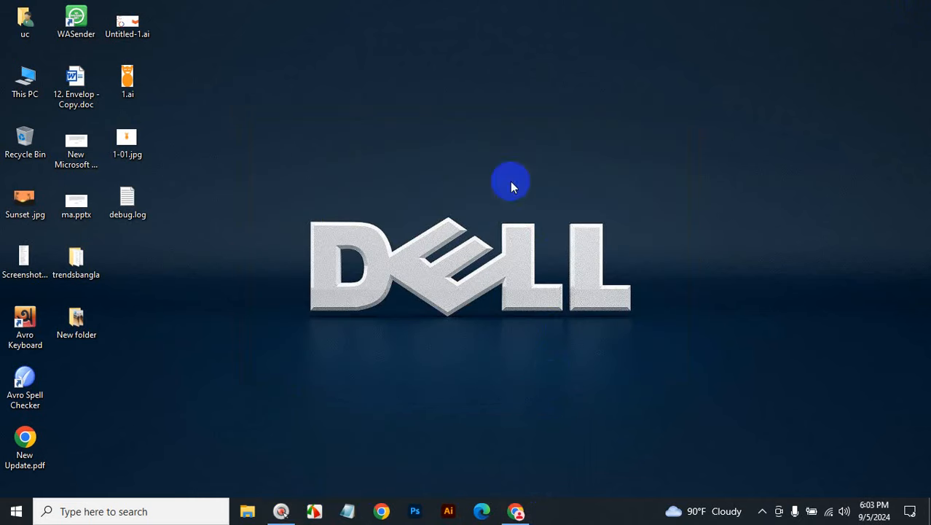
Step: Switch to the Facebook window, close the group chat, log out of the account, and close the browser
left_click(516, 511)
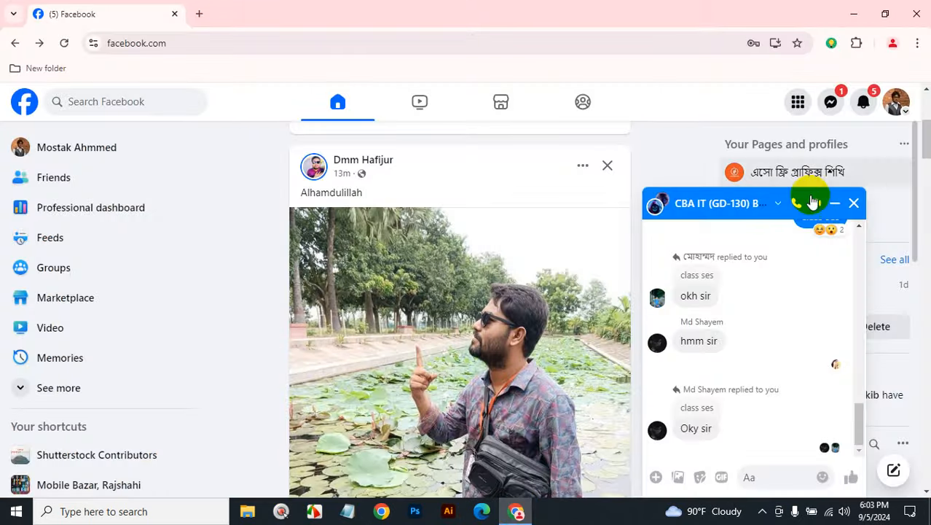
left_click(854, 203)
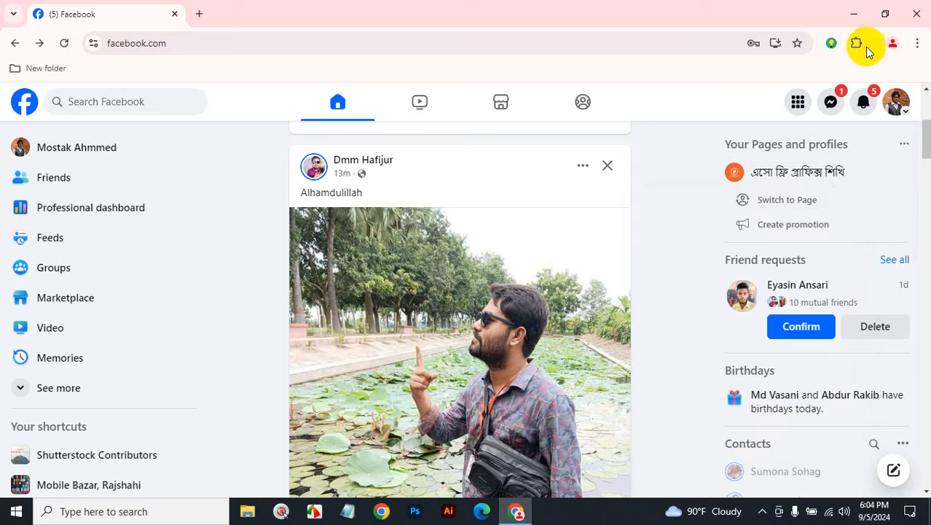
left_click(896, 105)
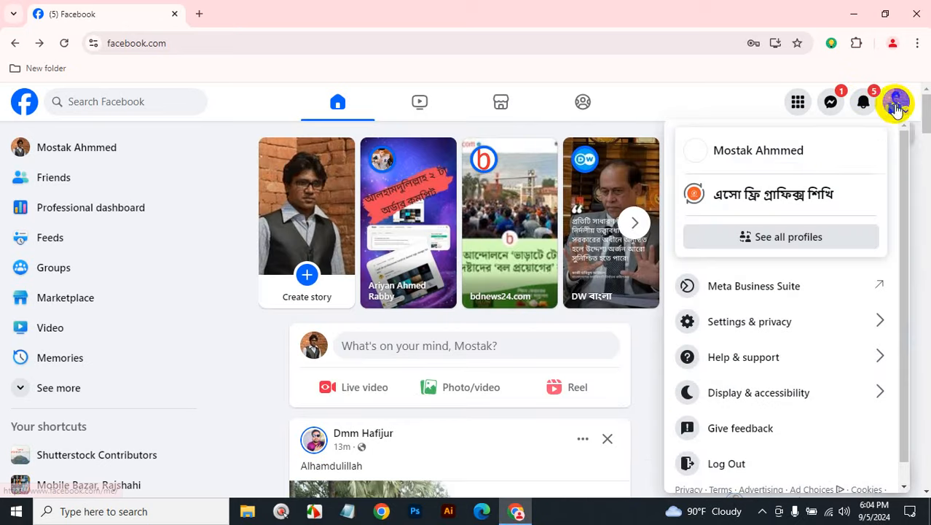
left_click(726, 466)
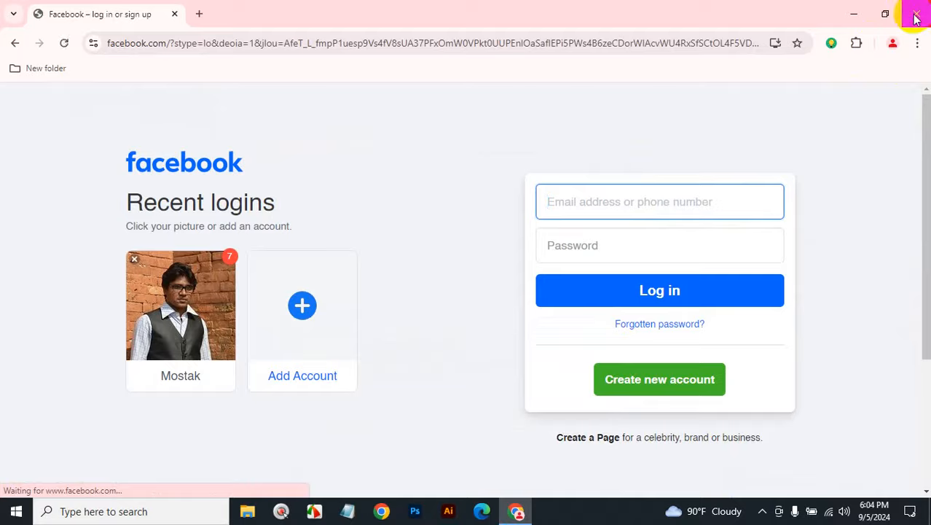
left_click(915, 16)
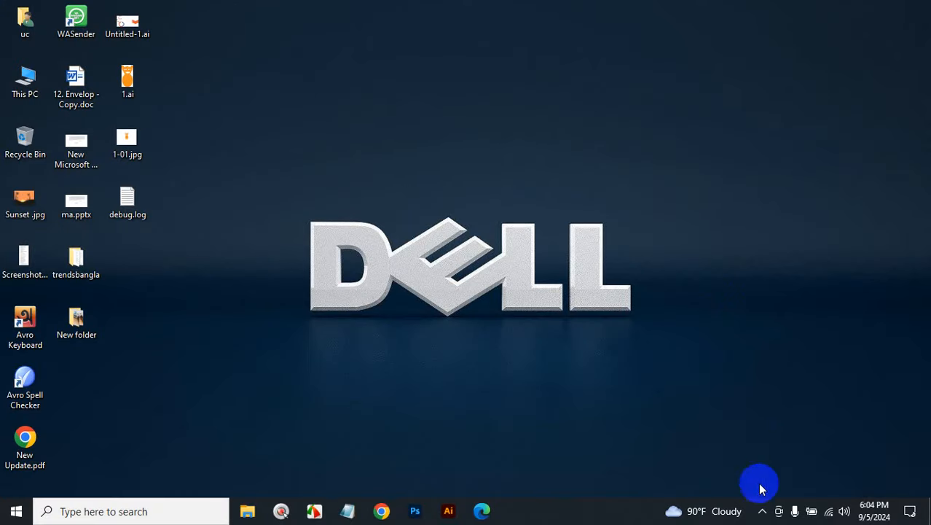
Step: Show the hidden notification area icons of Windows
left_click(763, 512)
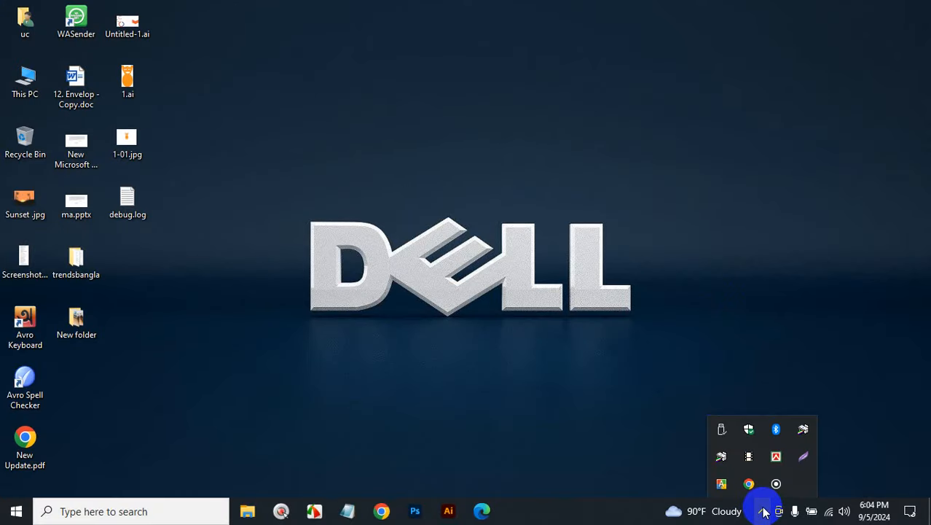